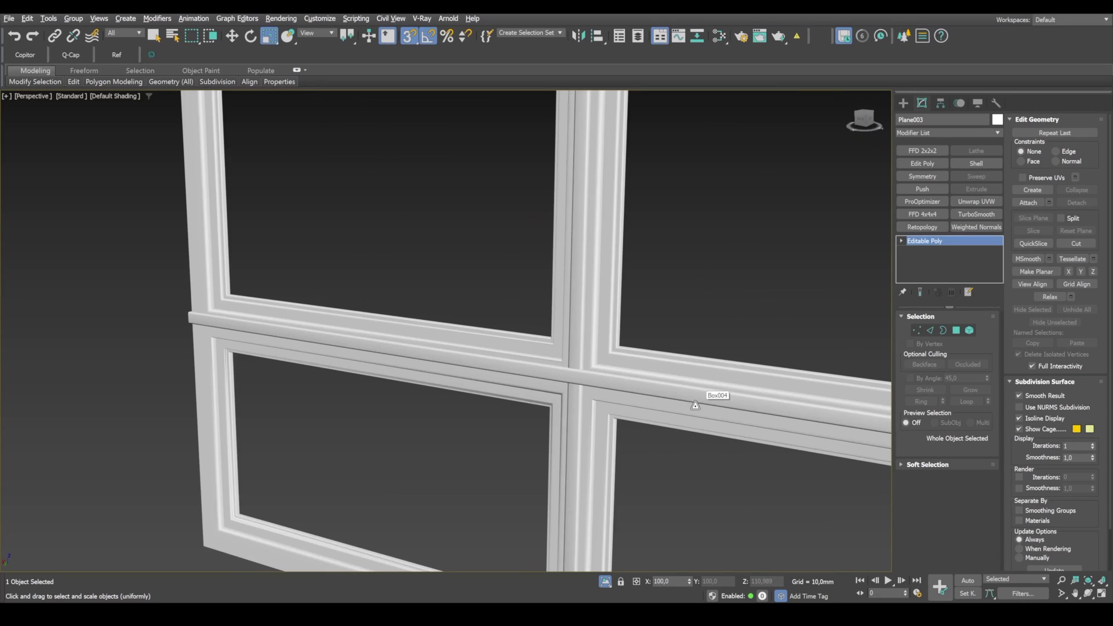
Step: Turn on edged faces and examine the profiles and corner joints of the finished window frame up close
{"action": "scroll", "coordinate": [564, 359], "scroll_direction": "up", "scroll_amount": 3}
{"action": "scroll", "coordinate": [562, 357], "scroll_direction": "up", "scroll_amount": 3}
{"action": "key", "text": "F4"}
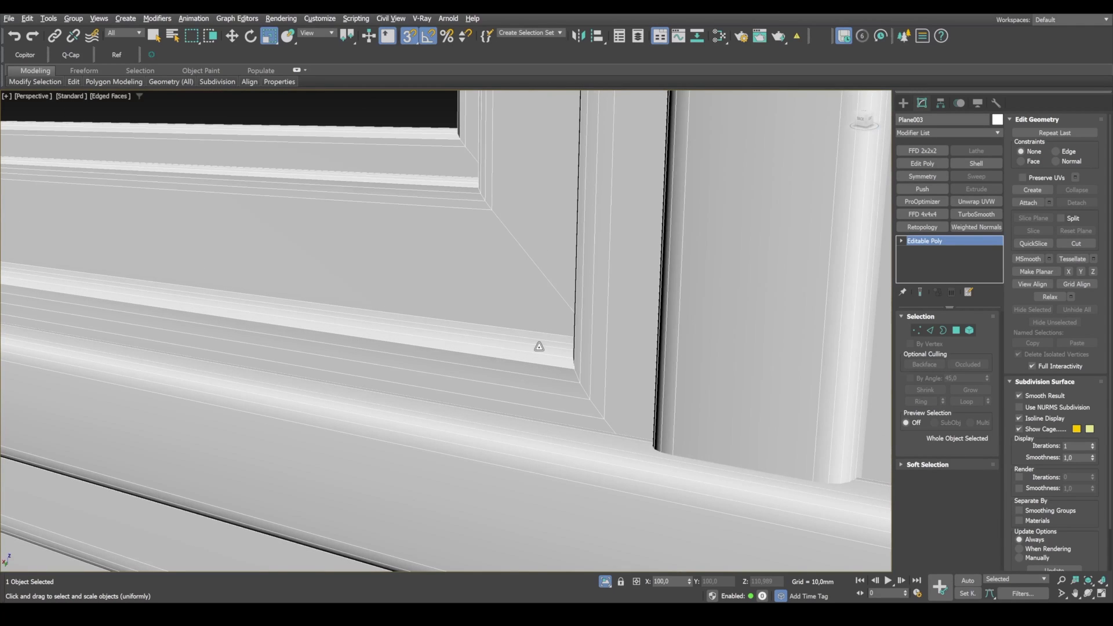
{"action": "scroll", "coordinate": [484, 354], "scroll_direction": "down", "scroll_amount": 10}
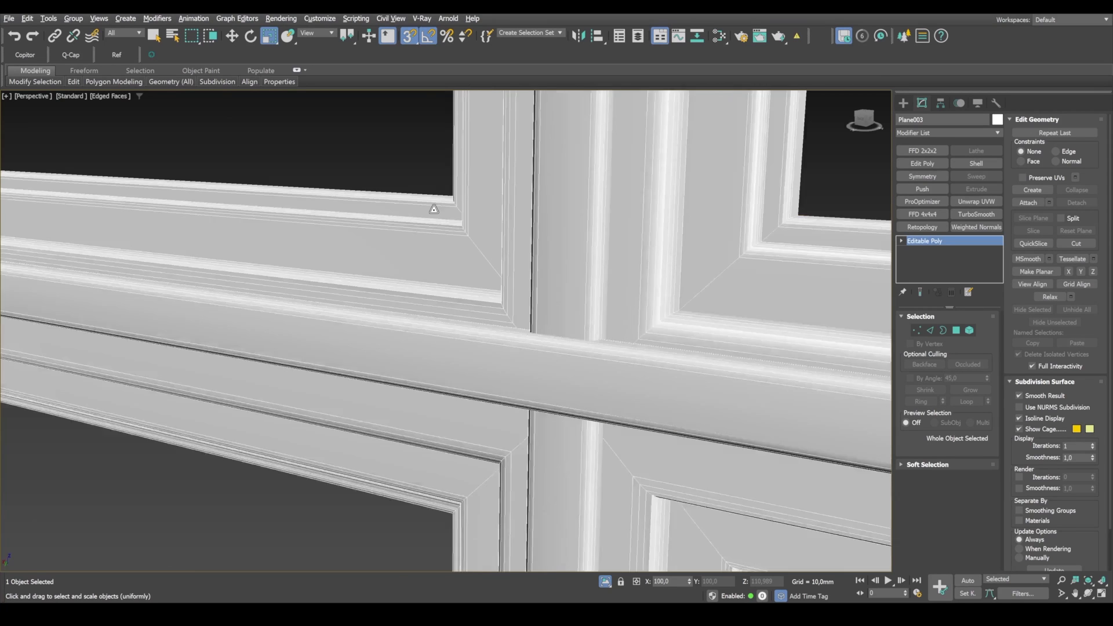
{"action": "scroll", "coordinate": [613, 347], "scroll_direction": "up", "scroll_amount": 6}
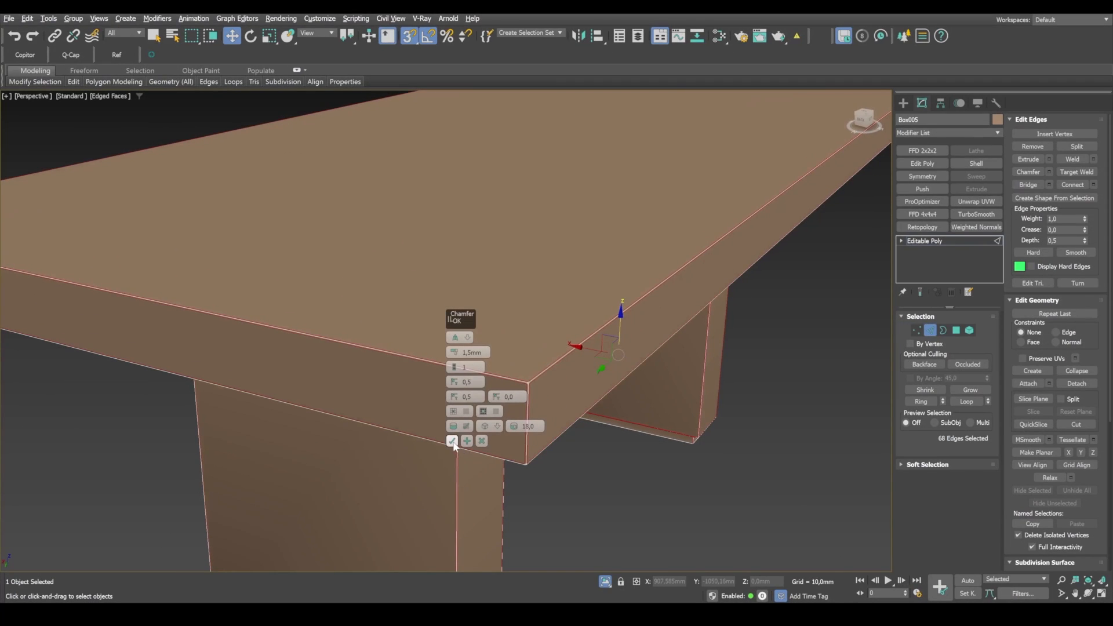
Step: Apply the 1.5 mm chamfer to the selected table edges and end isolation to bring back the rest of the scene
{"action": "left_click", "coordinate": [453, 441]}
{"action": "left_click", "coordinate": [604, 581]}
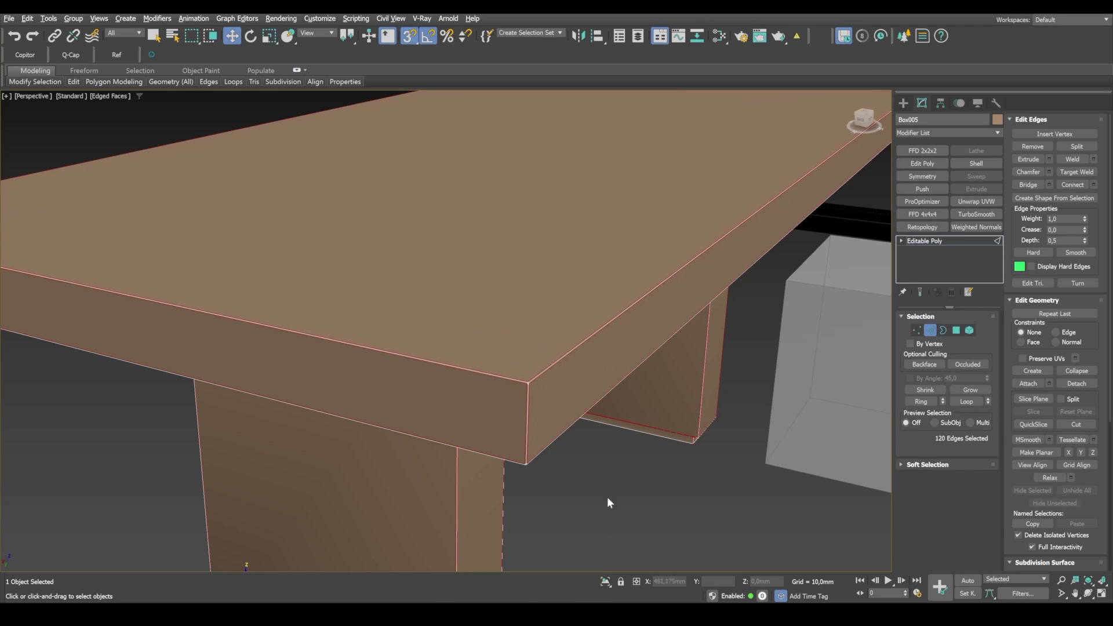
{"action": "scroll", "coordinate": [608, 500], "scroll_direction": "down", "scroll_amount": 5}
{"action": "key", "text": "alt+w"}
{"action": "middle_click", "coordinate": [724, 247]}
{"action": "key", "text": "alt+w"}
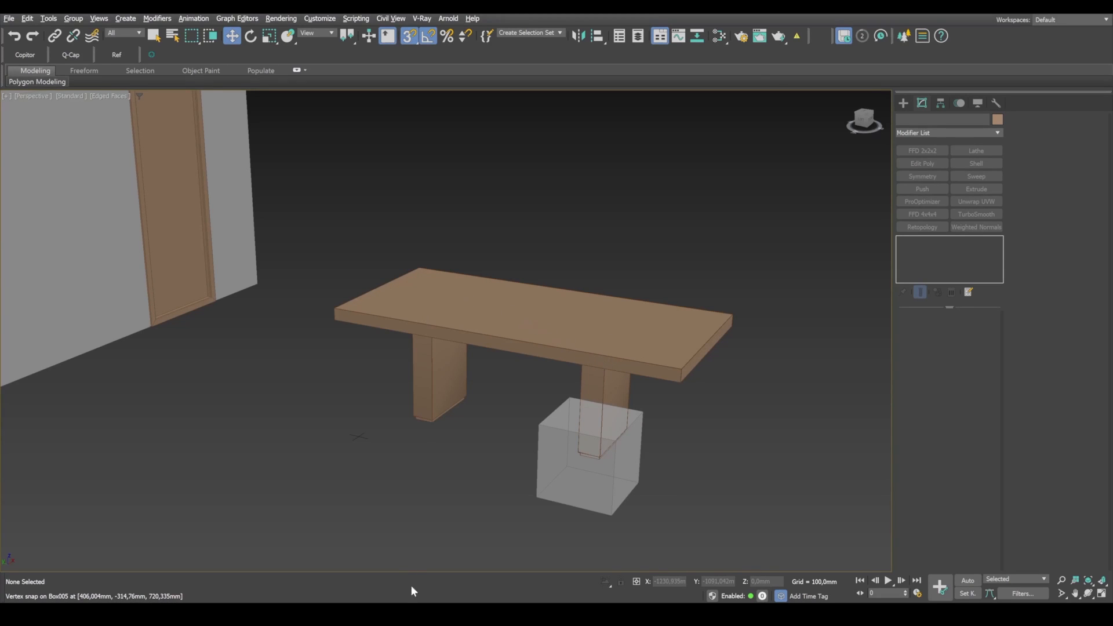
{"action": "left_click", "coordinate": [439, 383]}
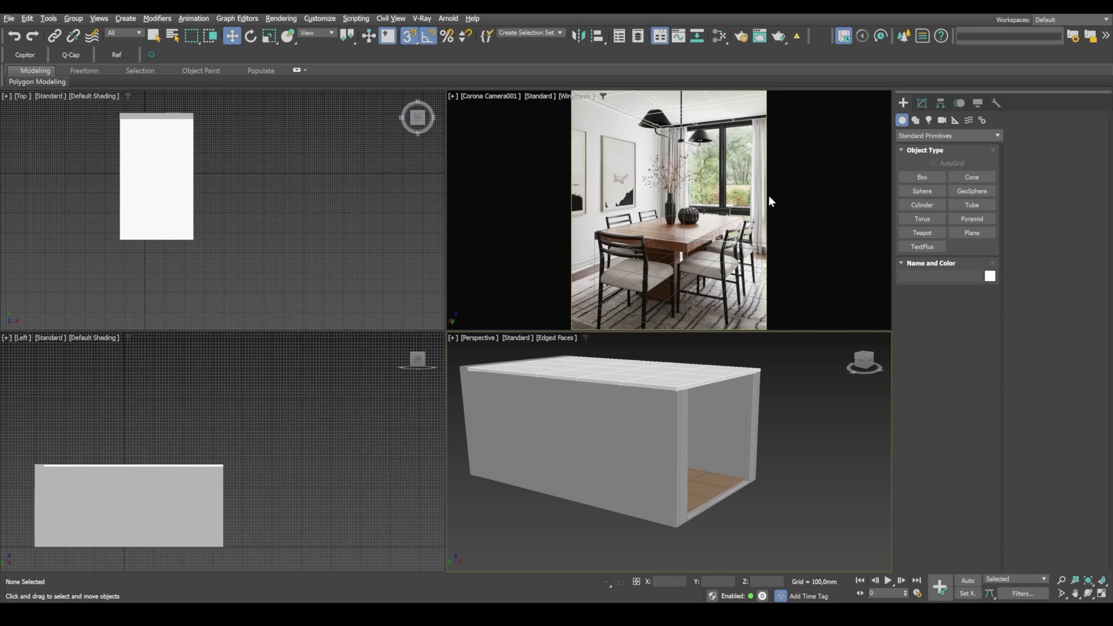
Step: Draw a plane on the ground outside the room's open end, starting from the corner of the wall opening
{"action": "left_click", "coordinate": [996, 103]}
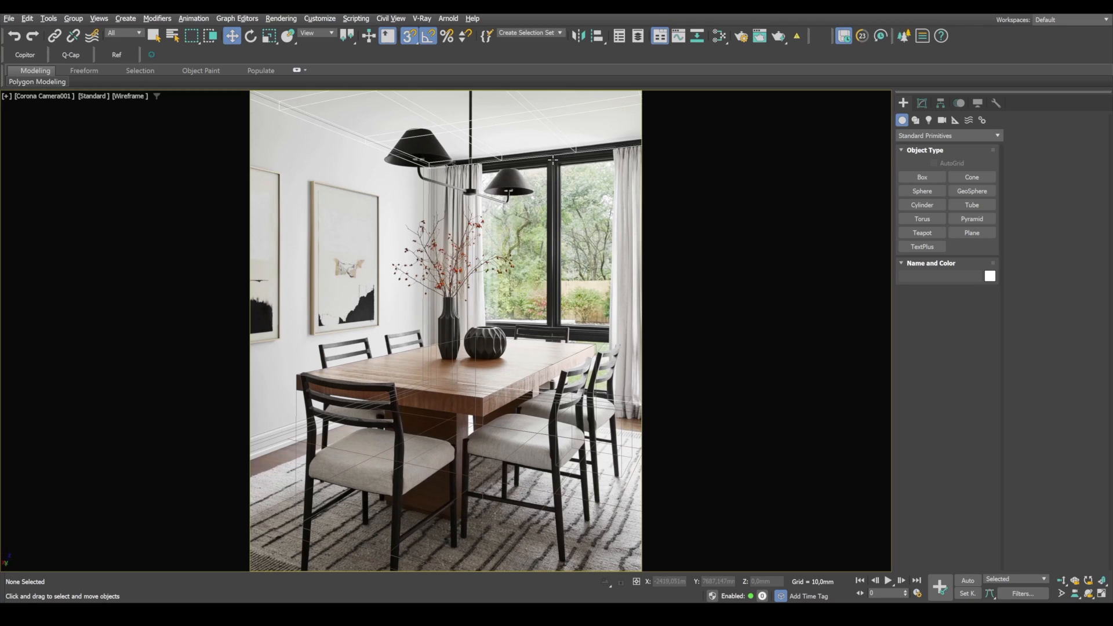
{"action": "key", "text": "alt+w"}
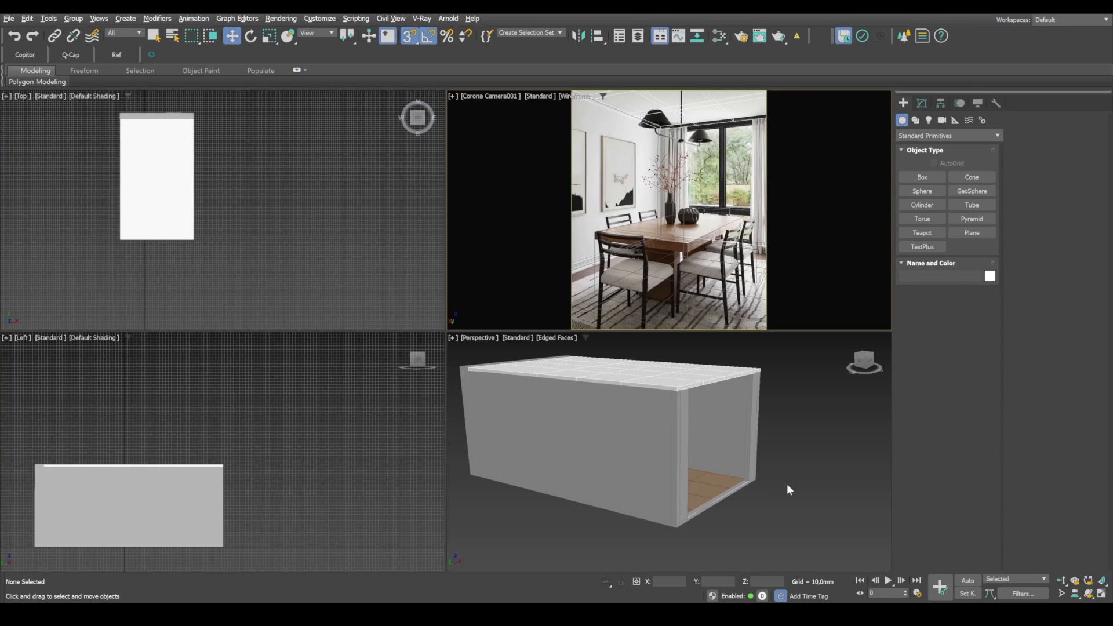
{"action": "left_click", "coordinate": [974, 233]}
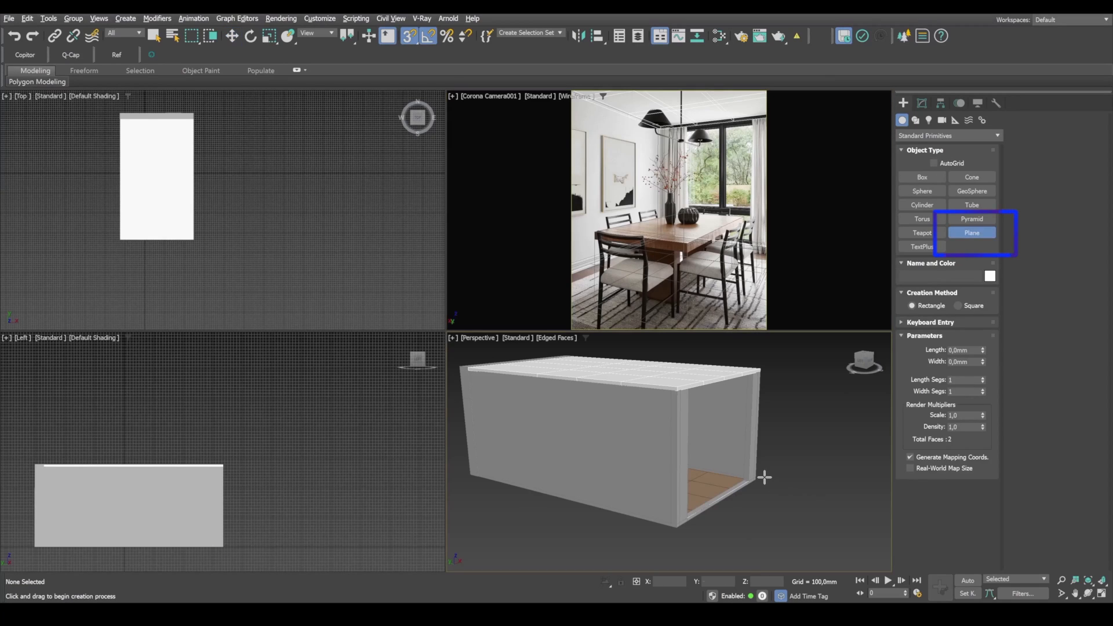
{"action": "key", "text": "alt+w"}
{"action": "middle_click_drag", "start_coordinate": [636, 466], "coordinate": [565, 482], "text": "alt"}
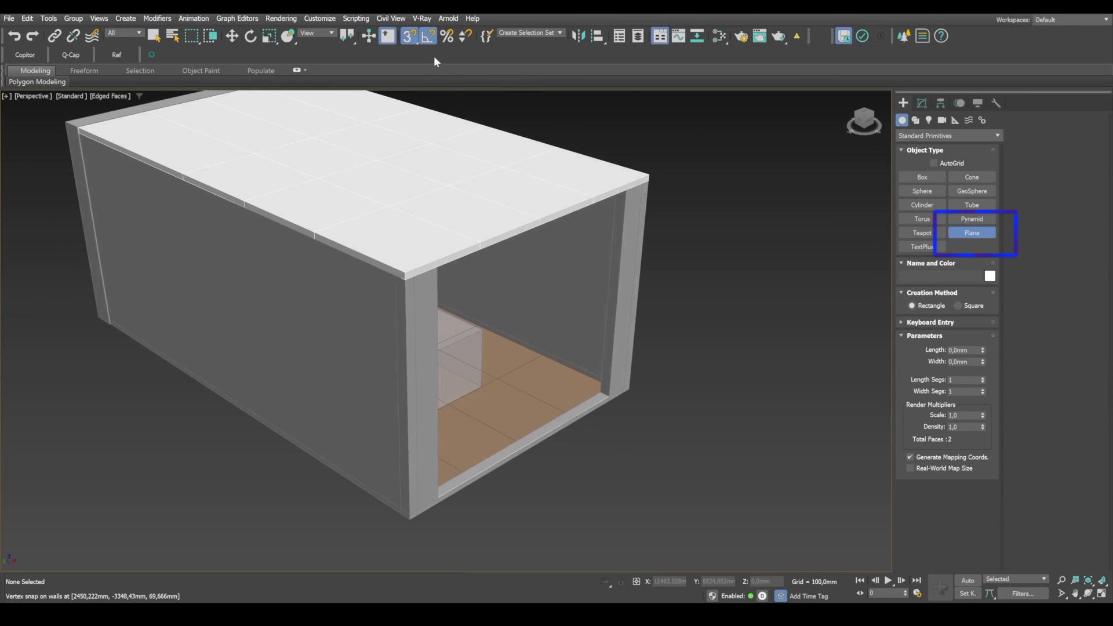
{"action": "left_click_drag", "start_coordinate": [439, 495], "coordinate": [785, 484]}
Step: Rotate the plane upright and place it in front of the room's open end
{"action": "key", "text": "w"}
{"action": "middle_click_drag", "start_coordinate": [790, 461], "coordinate": [735, 377]}
{"action": "key", "text": "e"}
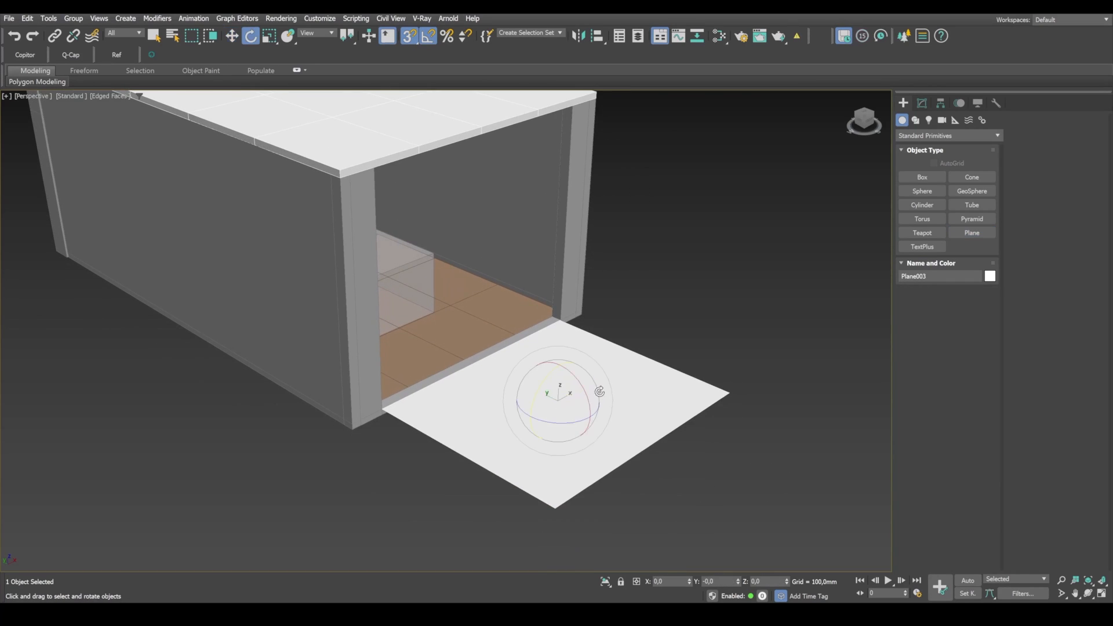
{"action": "left_click_drag", "start_coordinate": [600, 392], "coordinate": [467, 236]}
{"action": "key", "text": "w"}
{"action": "key", "text": "a"}
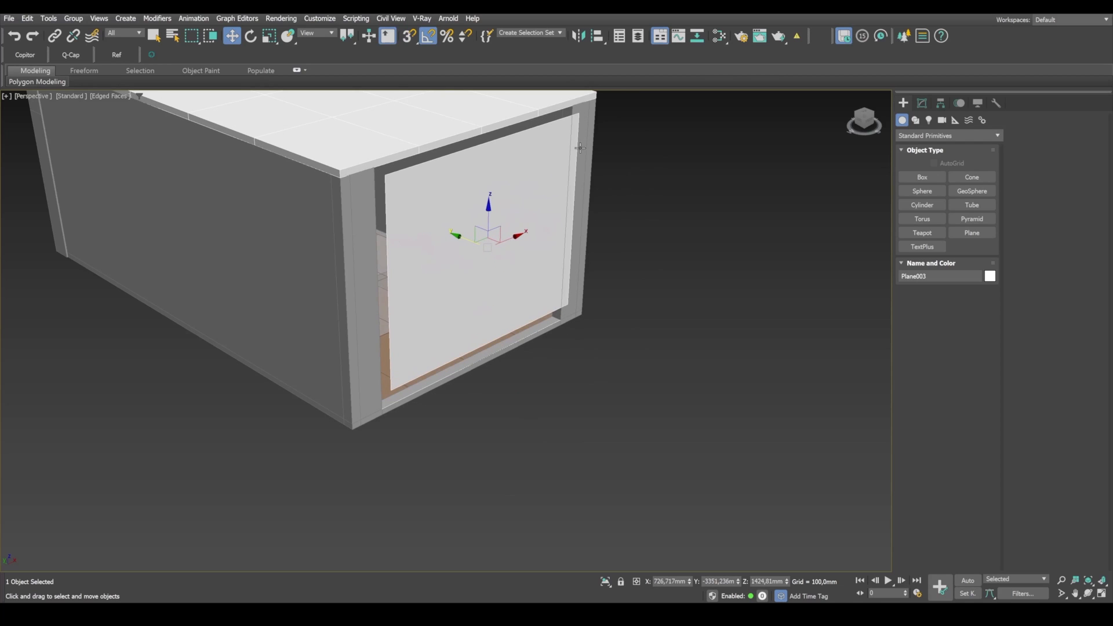
{"action": "middle_click_drag", "start_coordinate": [477, 359], "coordinate": [463, 345], "text": "alt"}
Step: Convert the upright plane to an Editable Poly
{"action": "right_click", "coordinate": [534, 262]}
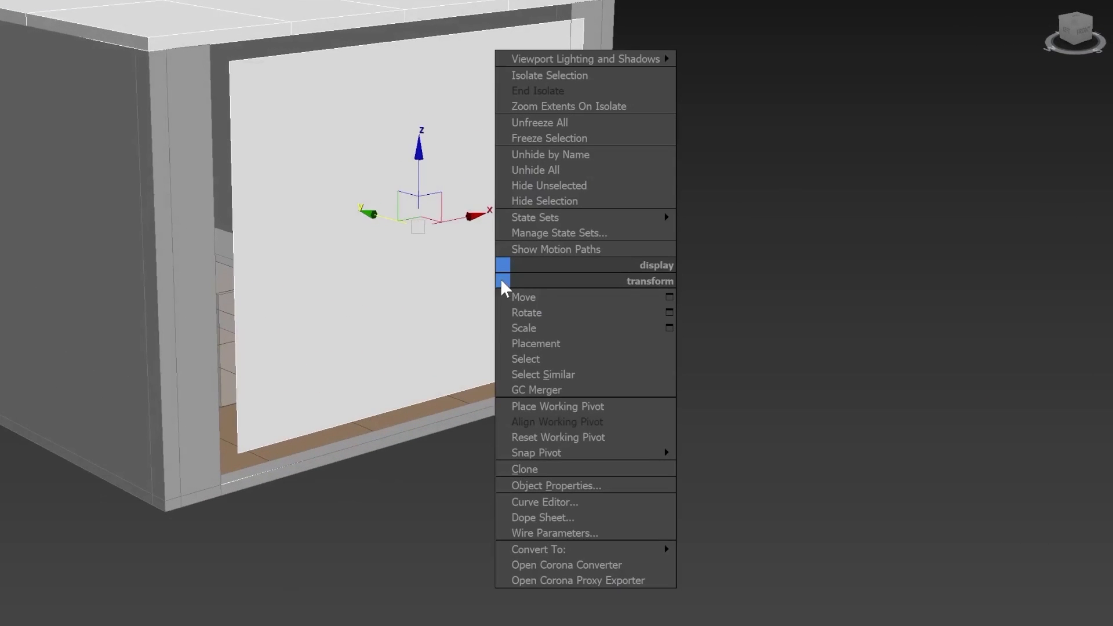
{"action": "mouse_move", "coordinate": [661, 549]}
{"action": "left_click", "coordinate": [719, 560]}
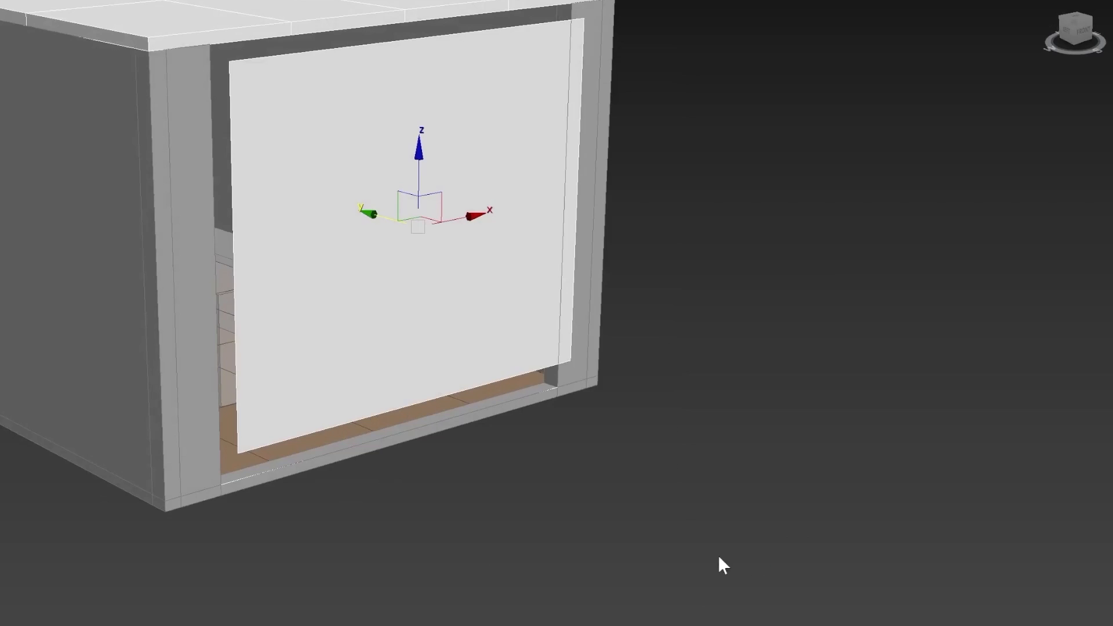
Step: Check that Vertex snapping and axis constraints are enabled, and snap the plane's left pair of vertices to the opening's left edge
{"action": "key", "text": "1"}
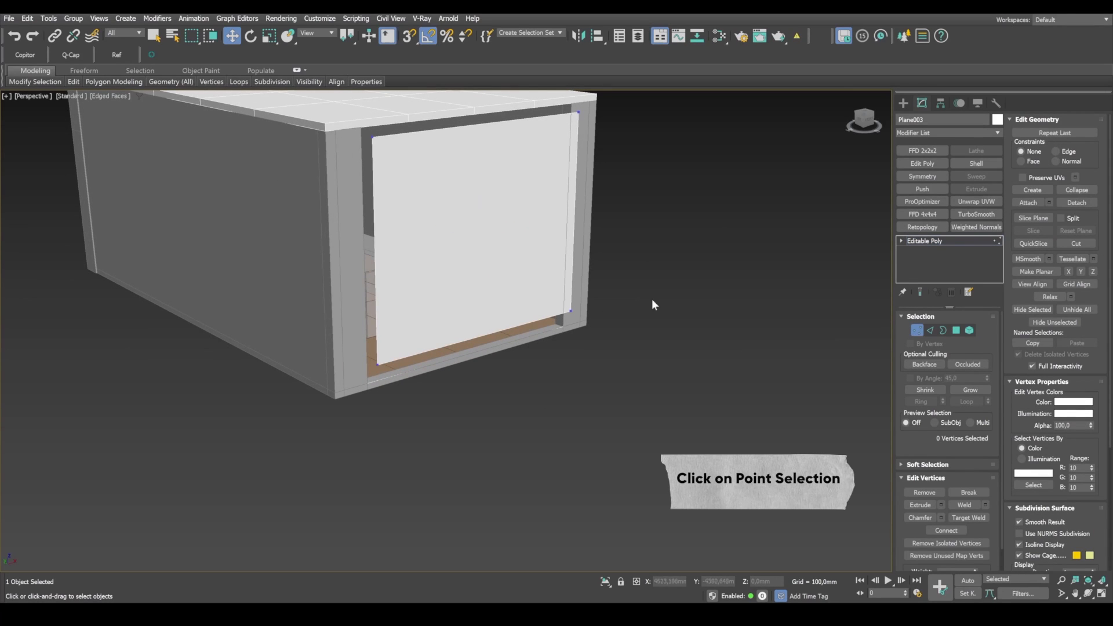
{"action": "left_click_drag", "start_coordinate": [472, 460], "coordinate": [339, 75]}
{"action": "key", "text": "s"}
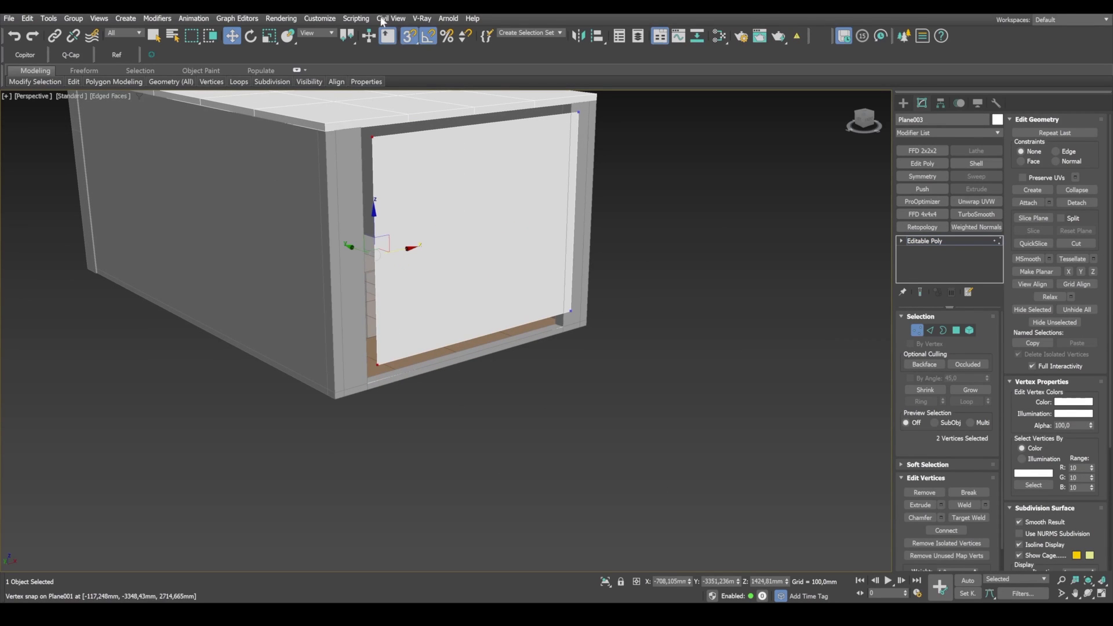
{"action": "right_click", "coordinate": [409, 36]}
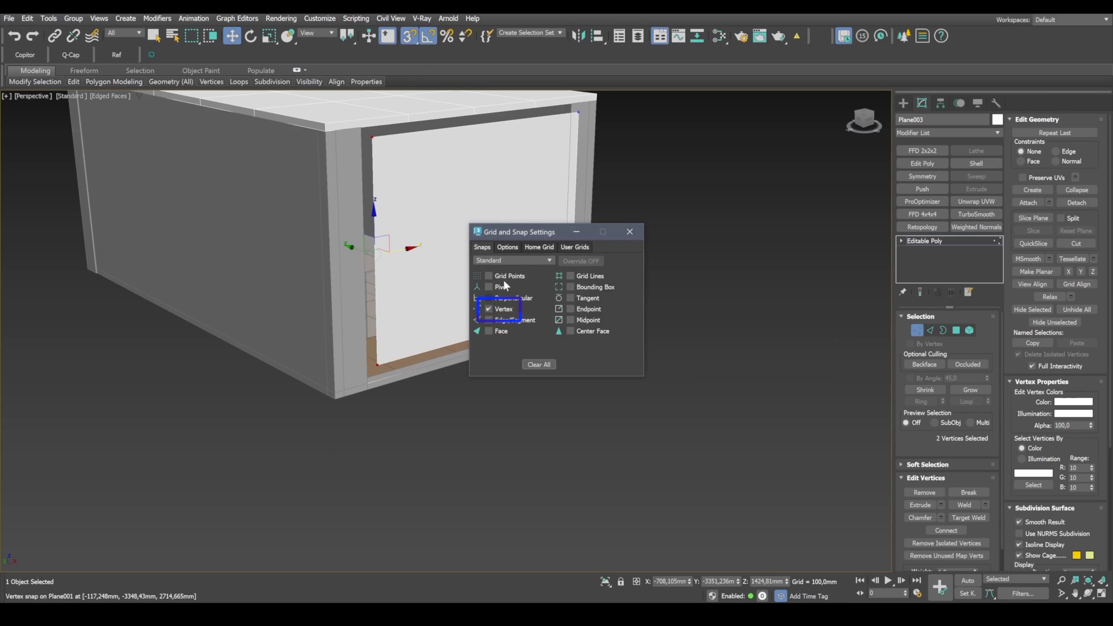
{"action": "left_click", "coordinate": [508, 247]}
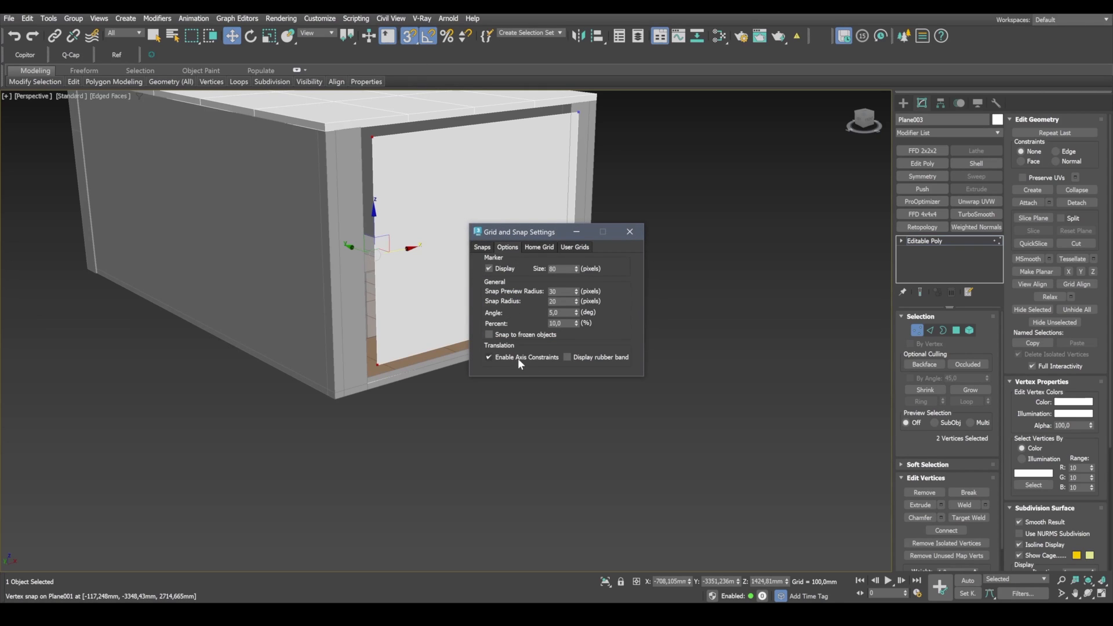
{"action": "left_click", "coordinate": [630, 234]}
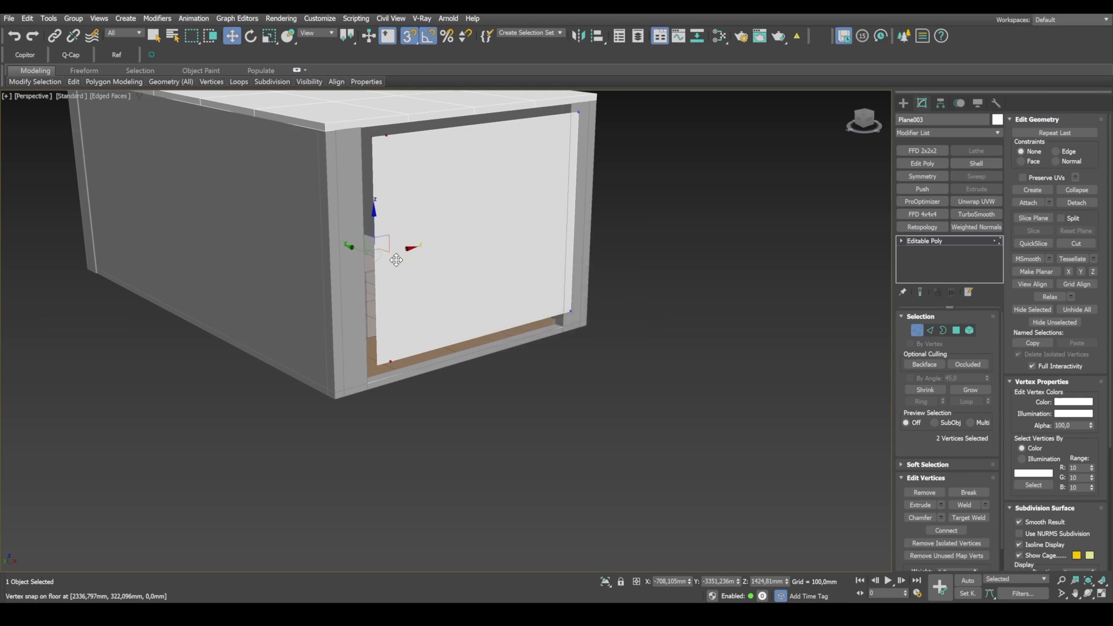
{"action": "left_click_drag", "start_coordinate": [395, 254], "coordinate": [364, 386]}
Step: Snap the plane's right, top and bottom vertices to the edges of the wall opening so that it fills the opening
{"action": "middle_click_drag", "start_coordinate": [364, 386], "coordinate": [572, 361], "text": "alt"}
{"action": "left_click_drag", "start_coordinate": [659, 347], "coordinate": [562, 99]}
{"action": "left_click_drag", "start_coordinate": [605, 226], "coordinate": [563, 338]}
{"action": "left_click_drag", "start_coordinate": [663, 210], "coordinate": [283, 96]}
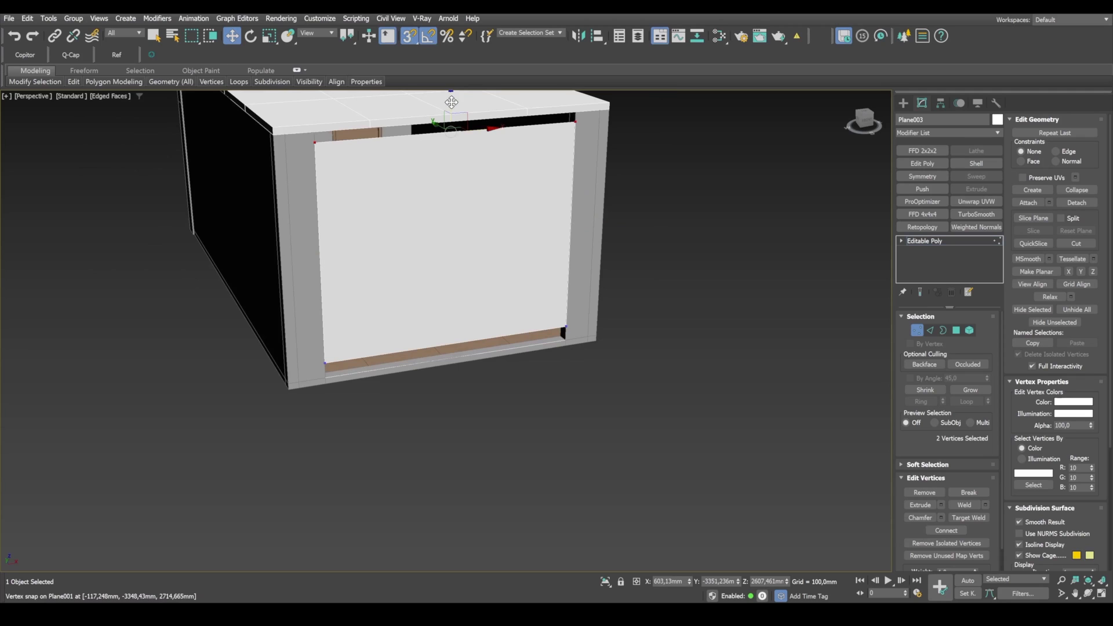
{"action": "left_click_drag", "start_coordinate": [450, 104], "coordinate": [314, 132]}
{"action": "left_click_drag", "start_coordinate": [318, 300], "coordinate": [320, 302]}
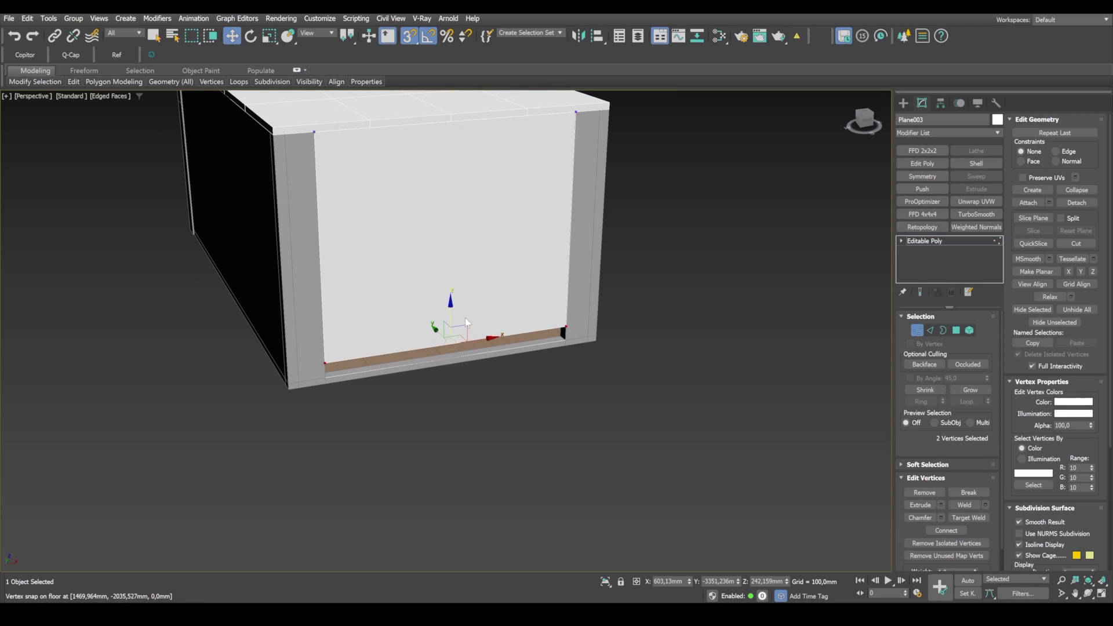
{"action": "left_click_drag", "start_coordinate": [325, 364], "coordinate": [328, 375]}
{"action": "middle_click_drag", "start_coordinate": [496, 350], "coordinate": [476, 407], "text": "alt"}
{"action": "key", "text": "1"}
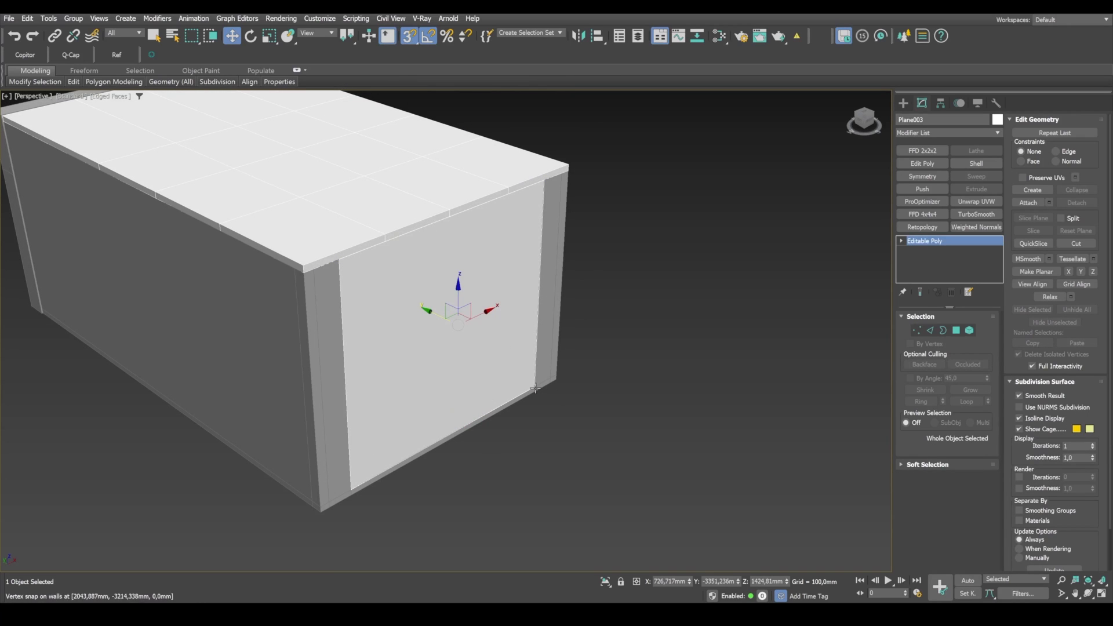
Step: In the camera view, connect the plane's top and bottom edges and align the new vertical edge with the photo's window mullion, X about 858 mm
{"action": "key", "text": "alt+w"}
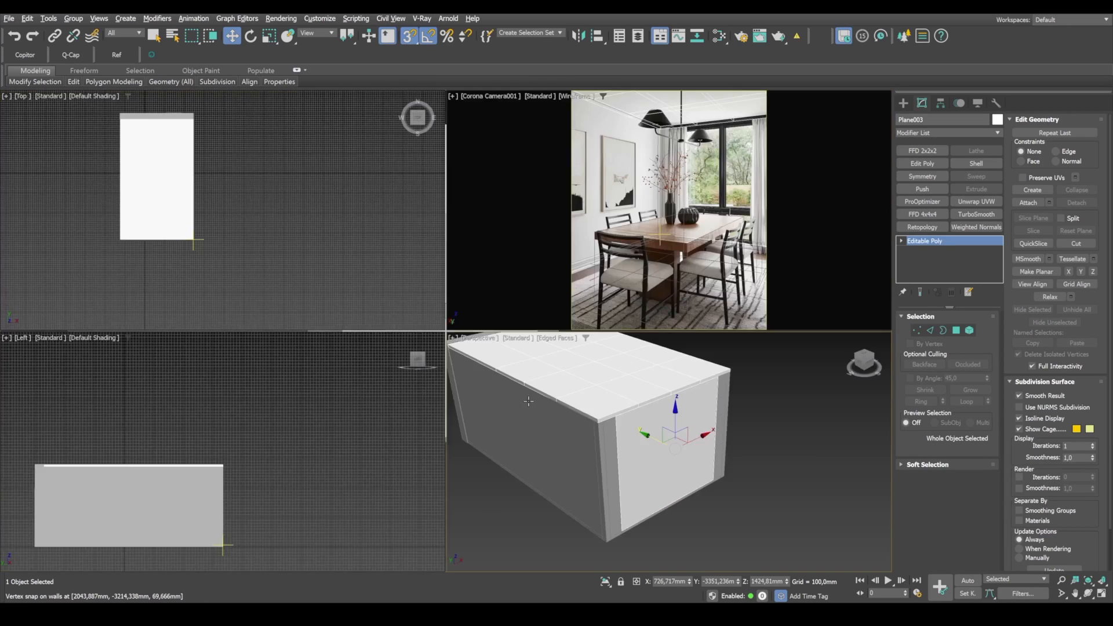
{"action": "key", "text": "alt+w"}
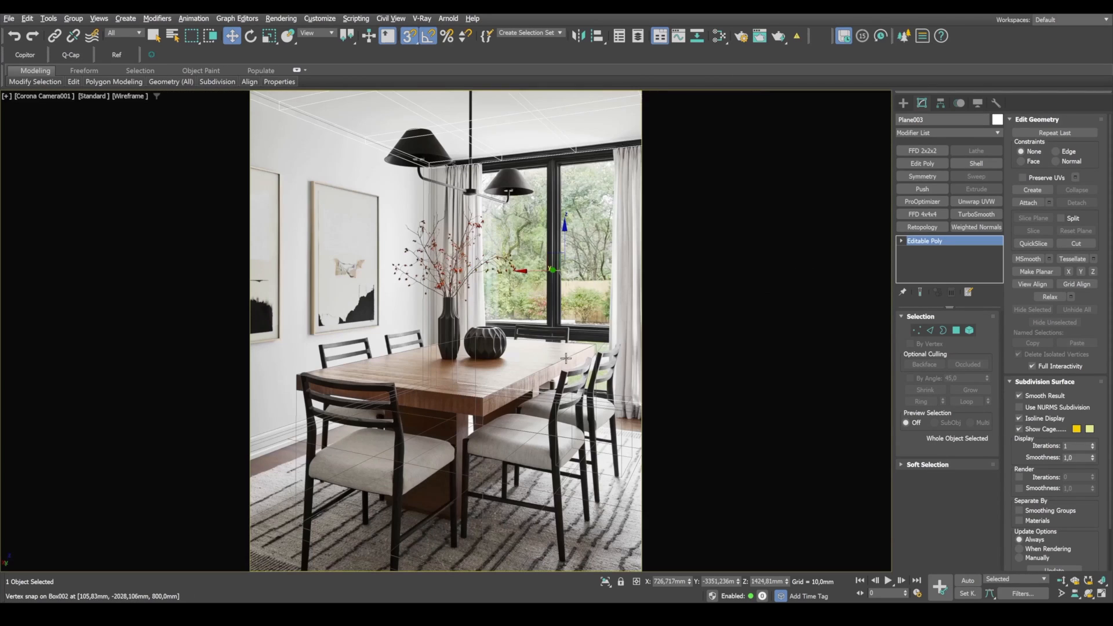
{"action": "left_click", "coordinate": [929, 330]}
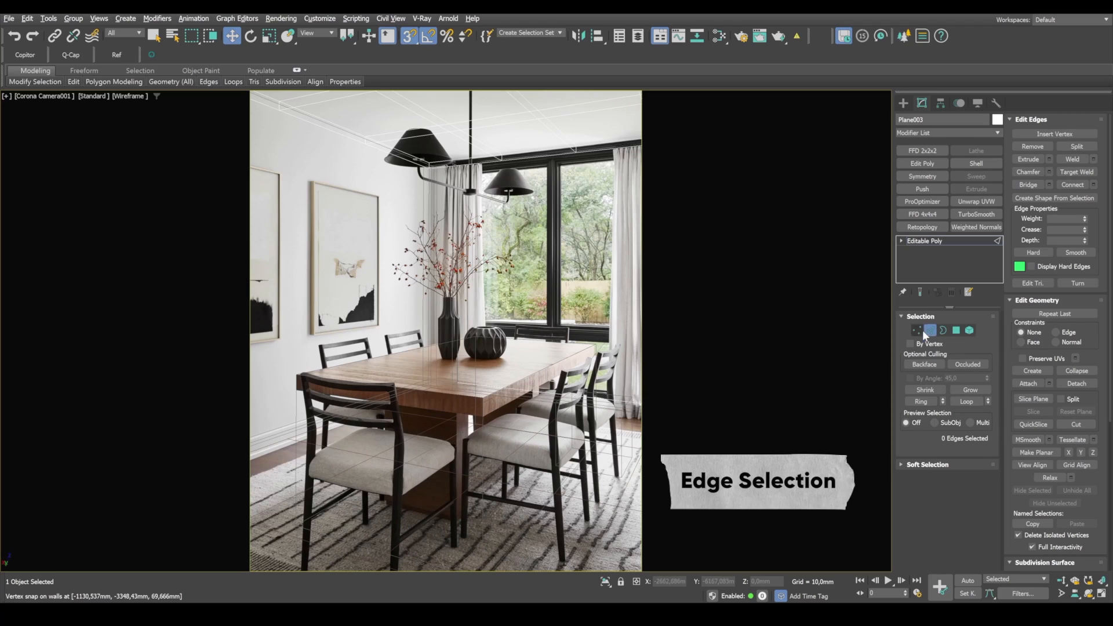
{"action": "left_click_drag", "start_coordinate": [551, 185], "coordinate": [543, 106]}
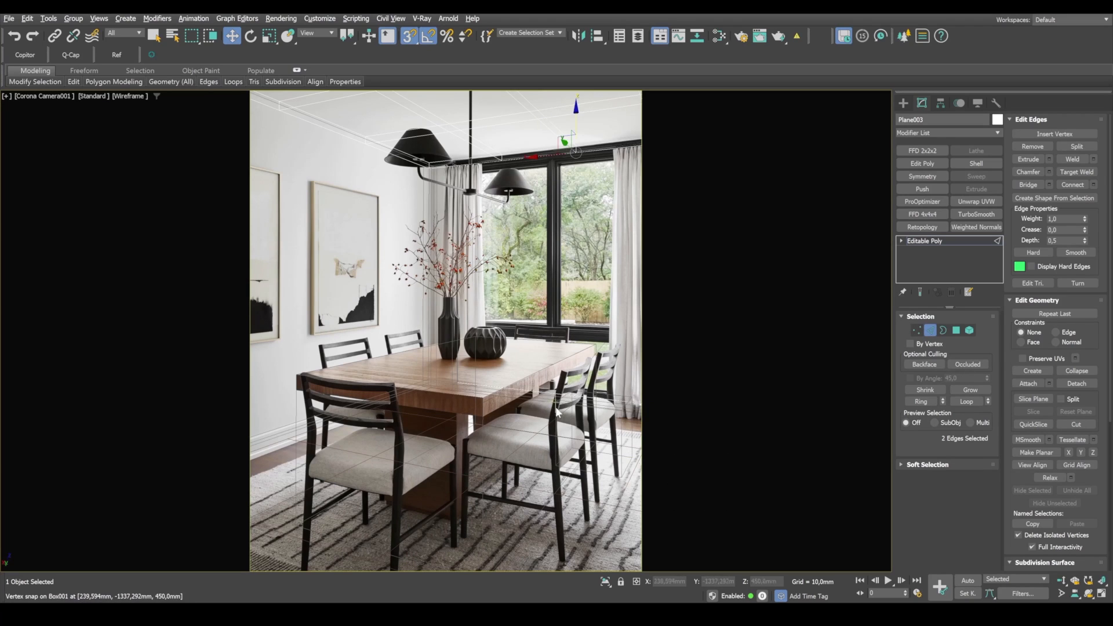
{"action": "left_click", "coordinate": [1073, 184]}
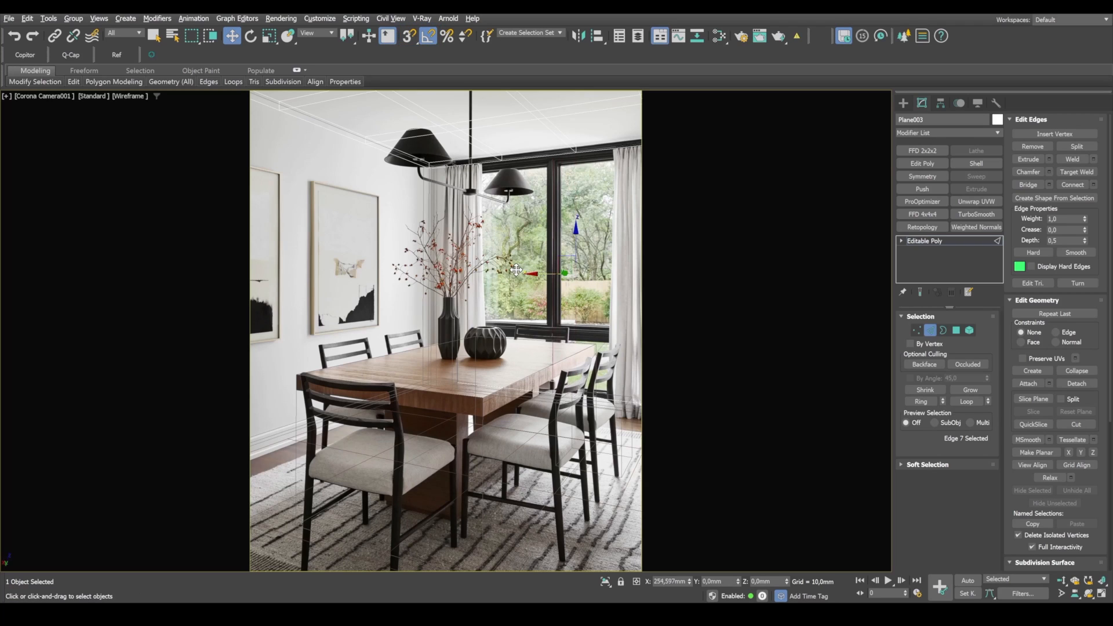
{"action": "left_click_drag", "start_coordinate": [516, 270], "coordinate": [556, 153]}
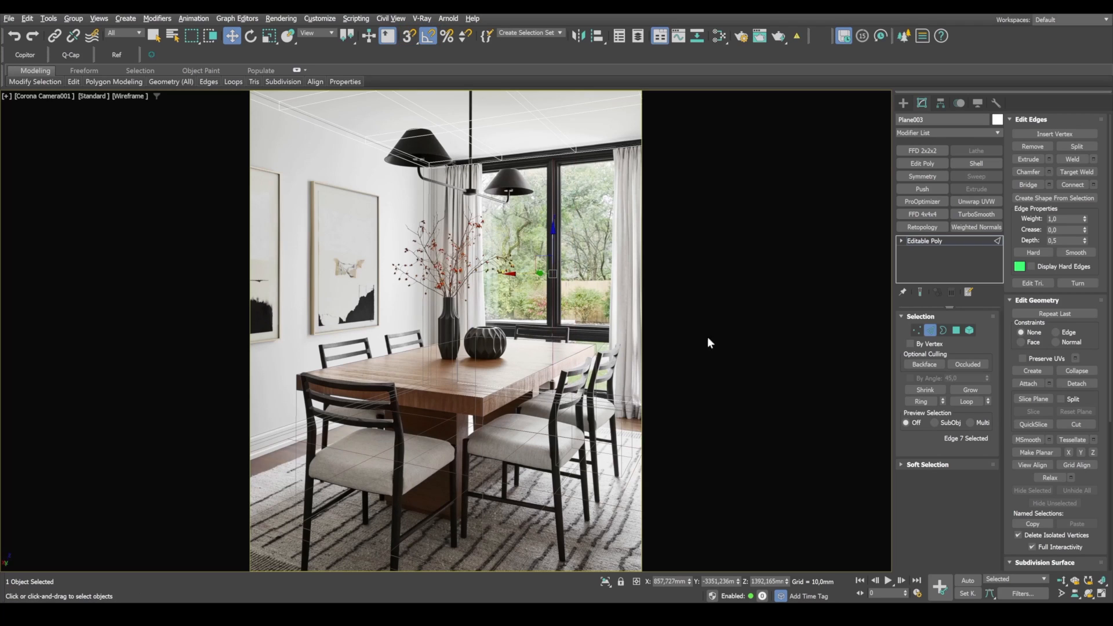
Step: Connect the three vertical edges and lower the new horizontal edges to the photo's lower window rail, Z about 737 mm
{"action": "left_click_drag", "start_coordinate": [368, 316], "coordinate": [369, 316]}
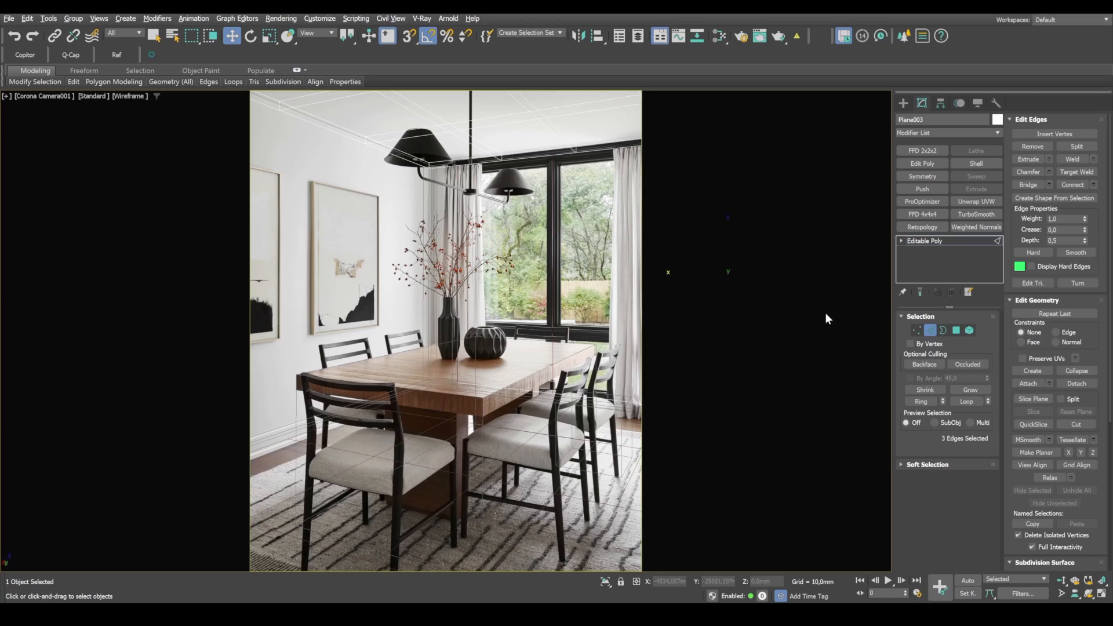
{"action": "left_click_drag", "start_coordinate": [839, 300], "coordinate": [838, 300]}
{"action": "left_click_drag", "start_coordinate": [564, 244], "coordinate": [565, 309]}
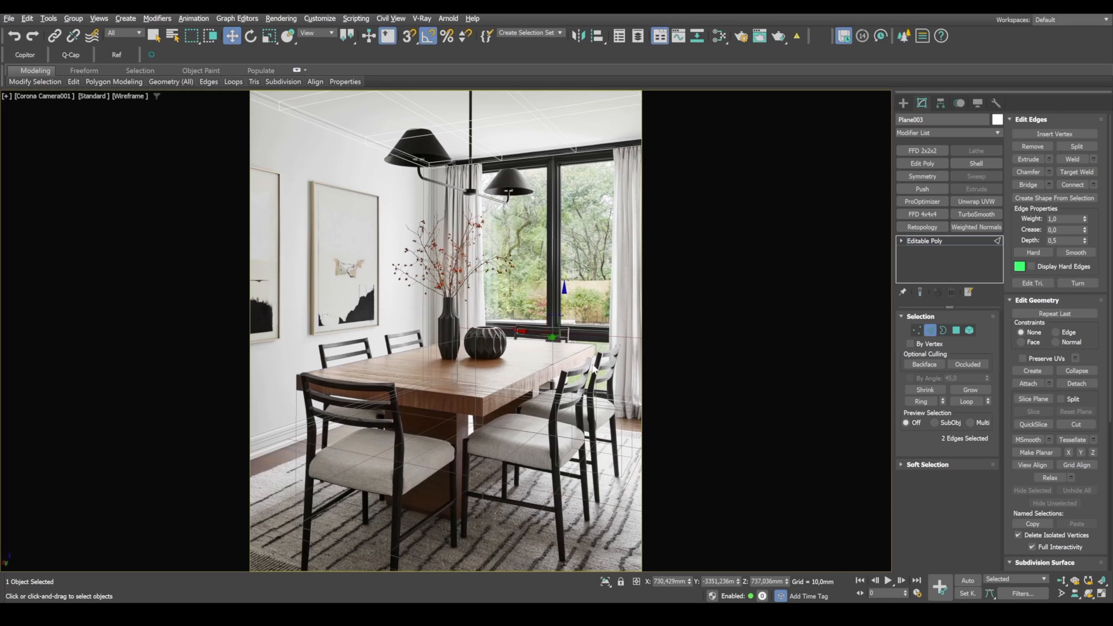
Step: In the perspective view, select all four polygons of the window plane
{"action": "key", "text": "alt+w"}
{"action": "right_click", "coordinate": [749, 439]}
{"action": "key", "text": "alt+w"}
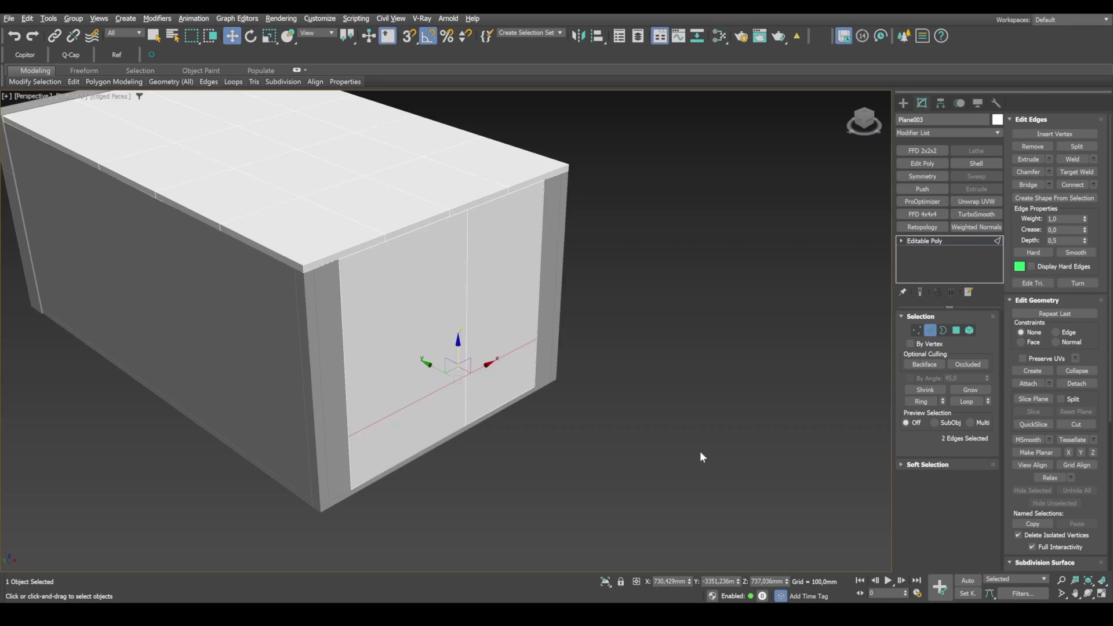
{"action": "scroll", "coordinate": [666, 436], "scroll_direction": "down", "scroll_amount": 2}
{"action": "middle_click_drag", "start_coordinate": [659, 433], "coordinate": [659, 373], "text": "alt"}
{"action": "middle_click_drag", "start_coordinate": [647, 303], "coordinate": [685, 318]}
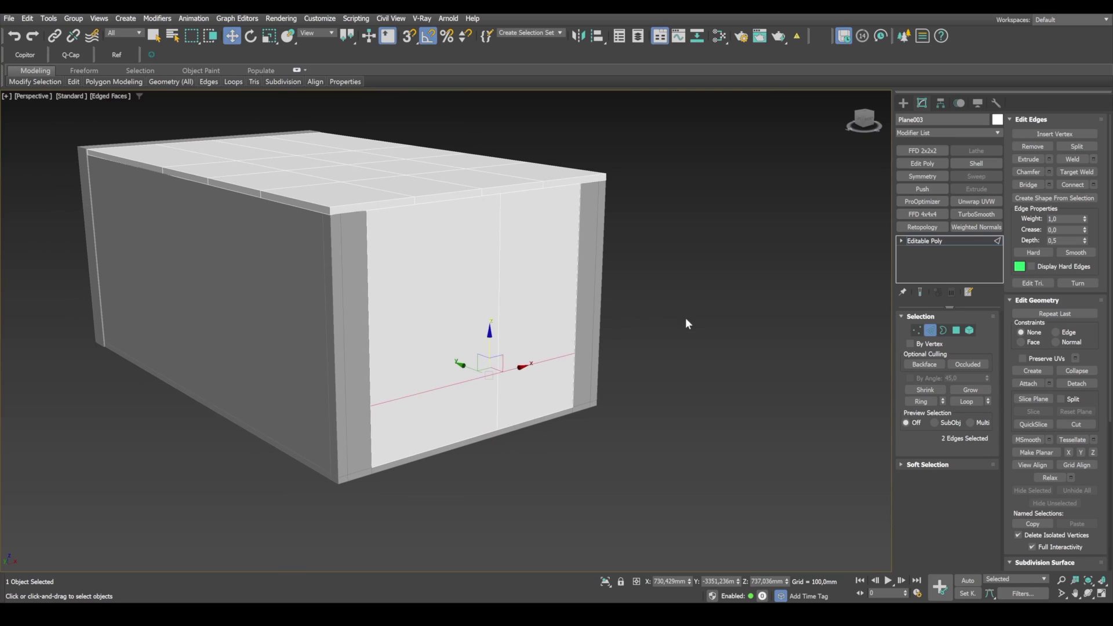
{"action": "left_click", "coordinate": [957, 335]}
{"action": "left_click", "coordinate": [542, 296]}
{"action": "left_click", "coordinate": [543, 389], "text": "ctrl"}
{"action": "left_click", "coordinate": [432, 404], "text": "ctrl"}
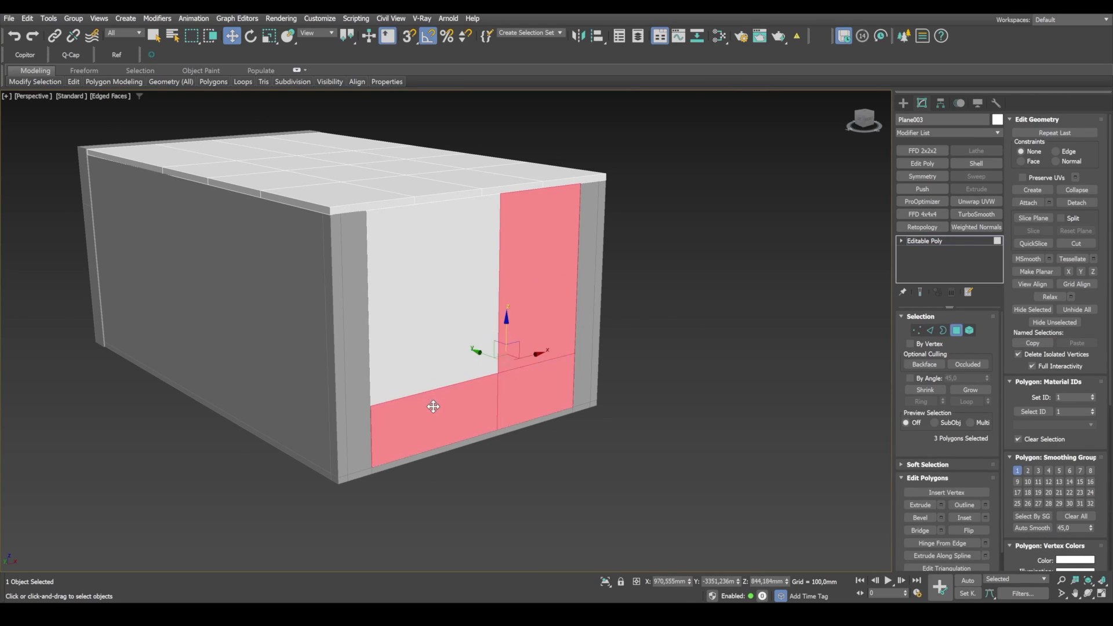
{"action": "left_click", "coordinate": [440, 326], "text": "ctrl"}
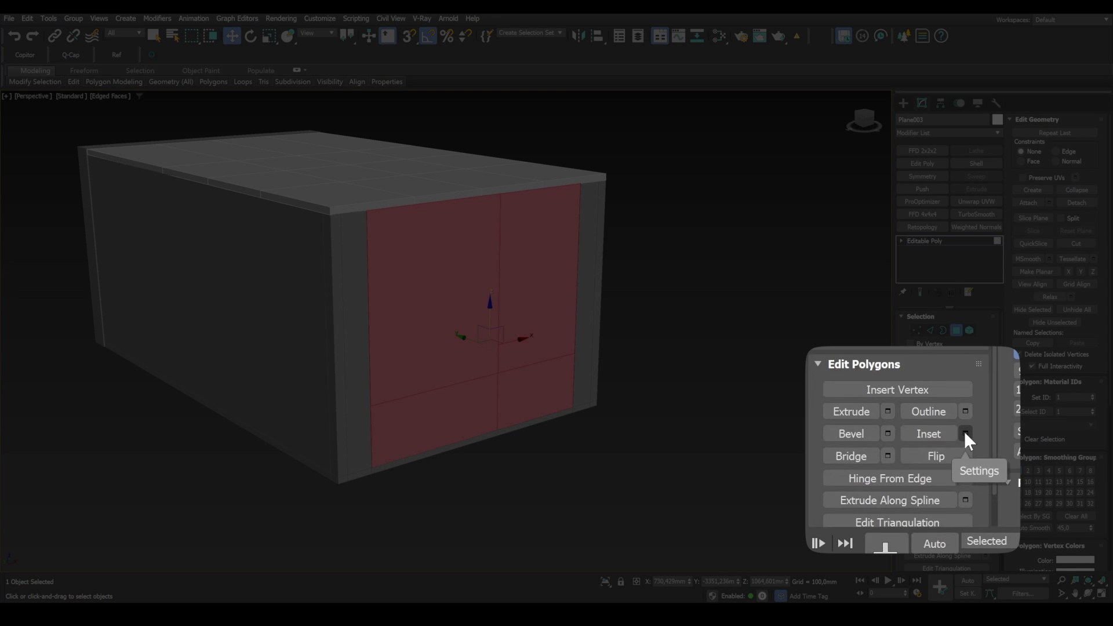
Step: Inset the four selected polygons as a group by about 40 mm to form the outer frame
{"action": "left_click", "coordinate": [965, 434]}
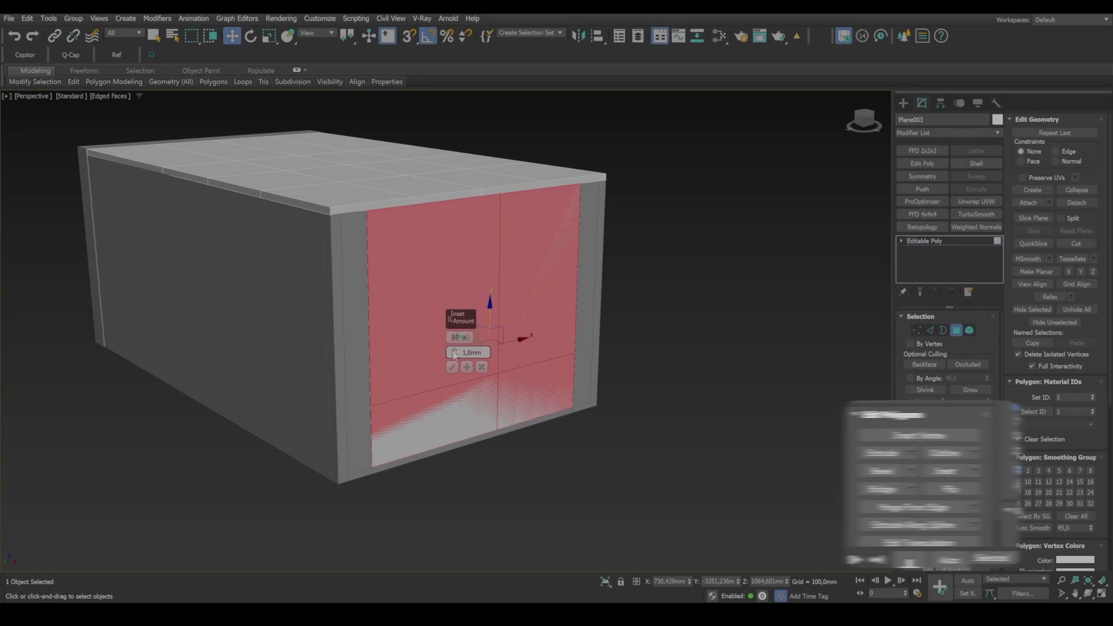
{"action": "left_click_drag", "start_coordinate": [454, 355], "coordinate": [525, 116]}
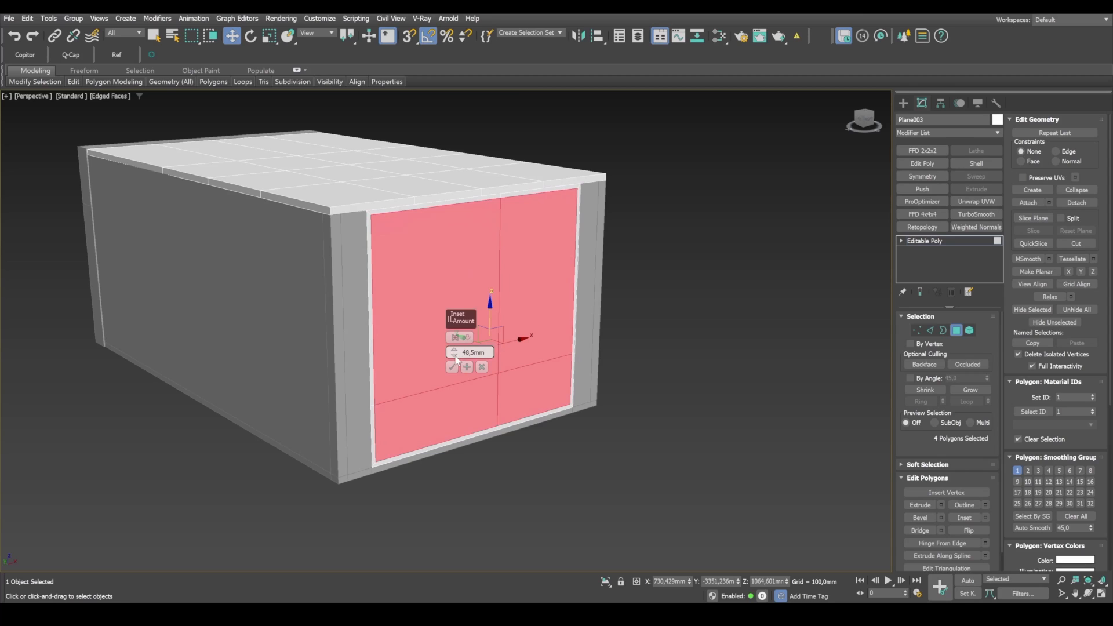
{"action": "left_click_drag", "start_coordinate": [456, 368], "coordinate": [473, 400]}
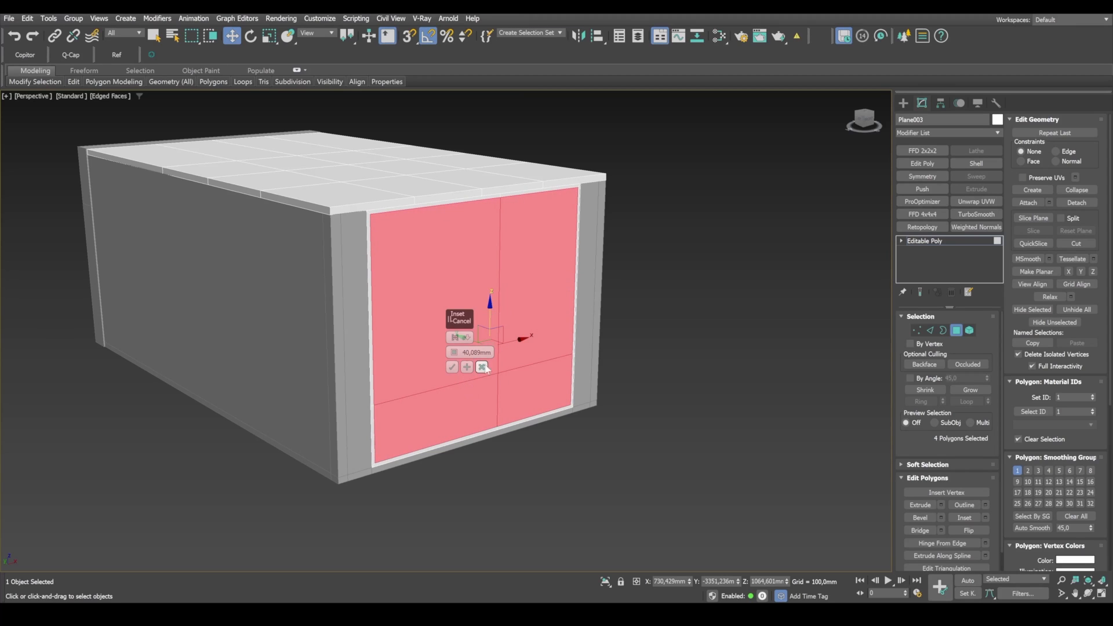
{"action": "left_click", "coordinate": [452, 367]}
Step: In the camera view, inset the selected polygons by 30 mm, using By Polygon so each pane gets its own border
{"action": "key", "text": "alt+w"}
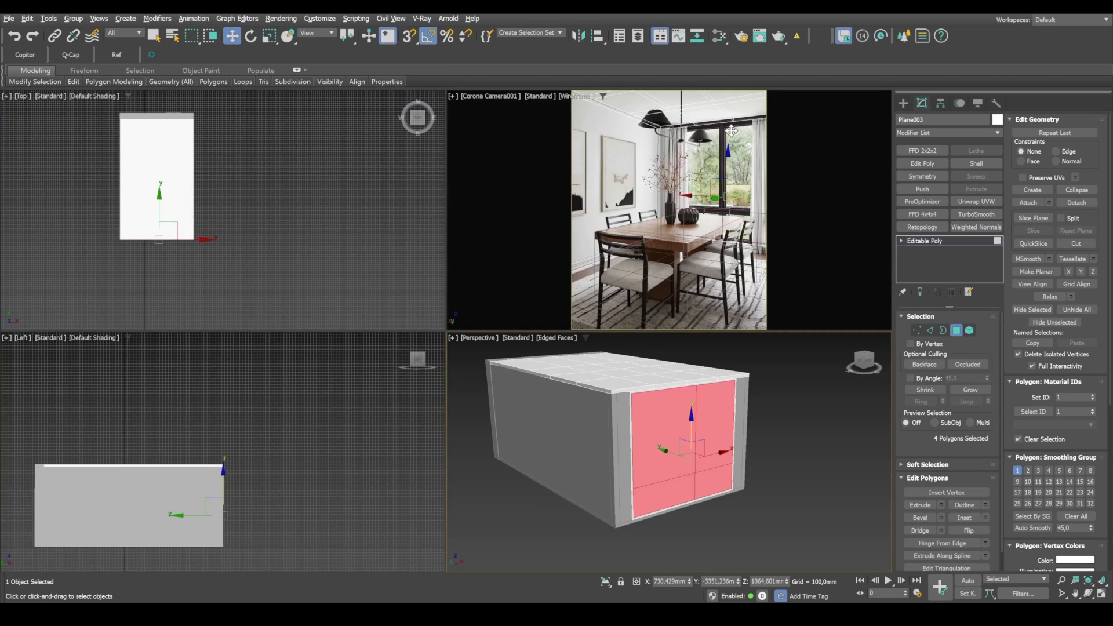
{"action": "key", "text": "alt+w"}
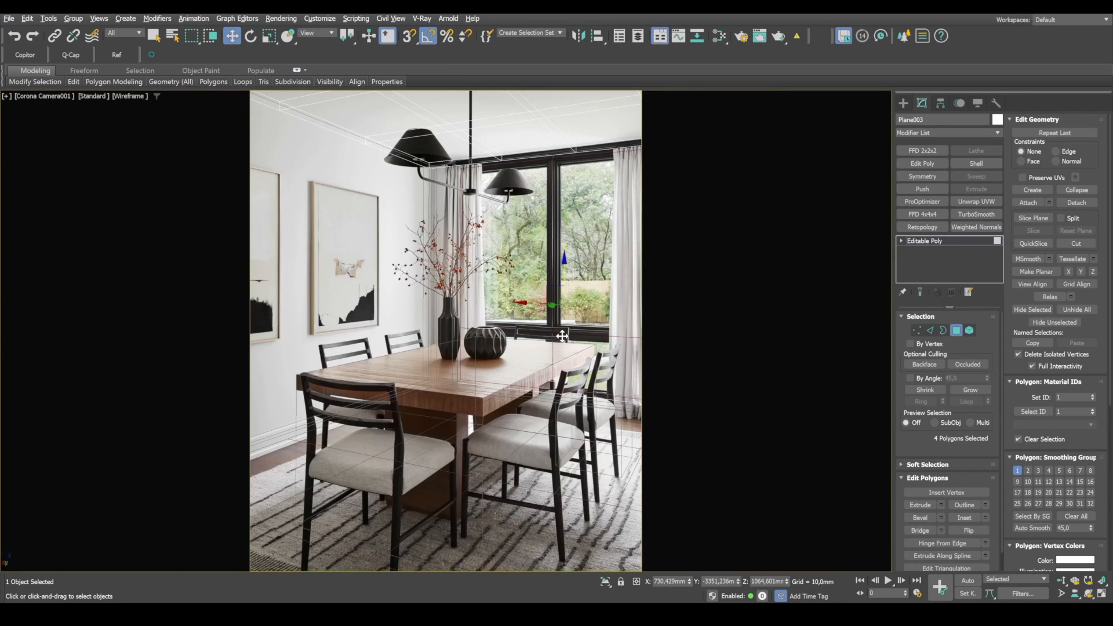
{"action": "key", "text": "F3"}
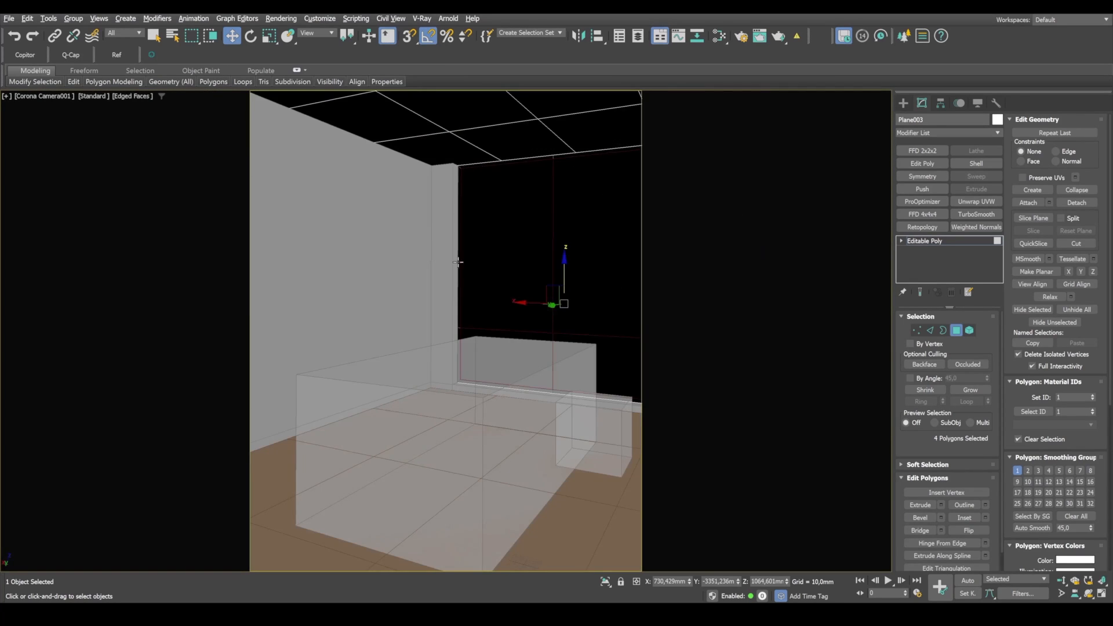
{"action": "key", "text": "F3"}
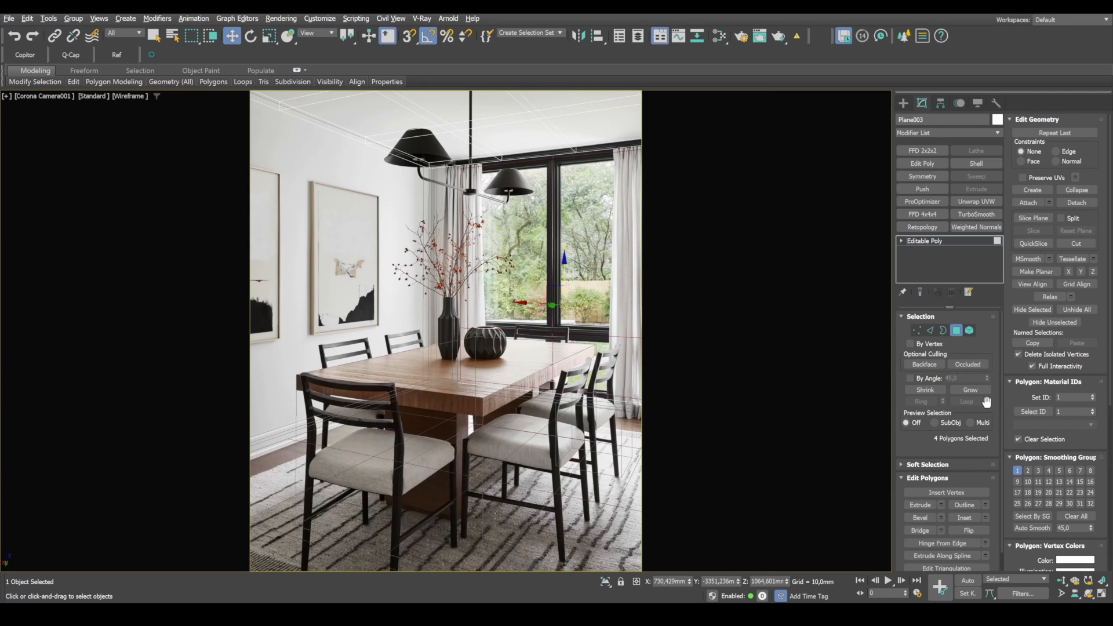
{"action": "left_click", "coordinate": [985, 517]}
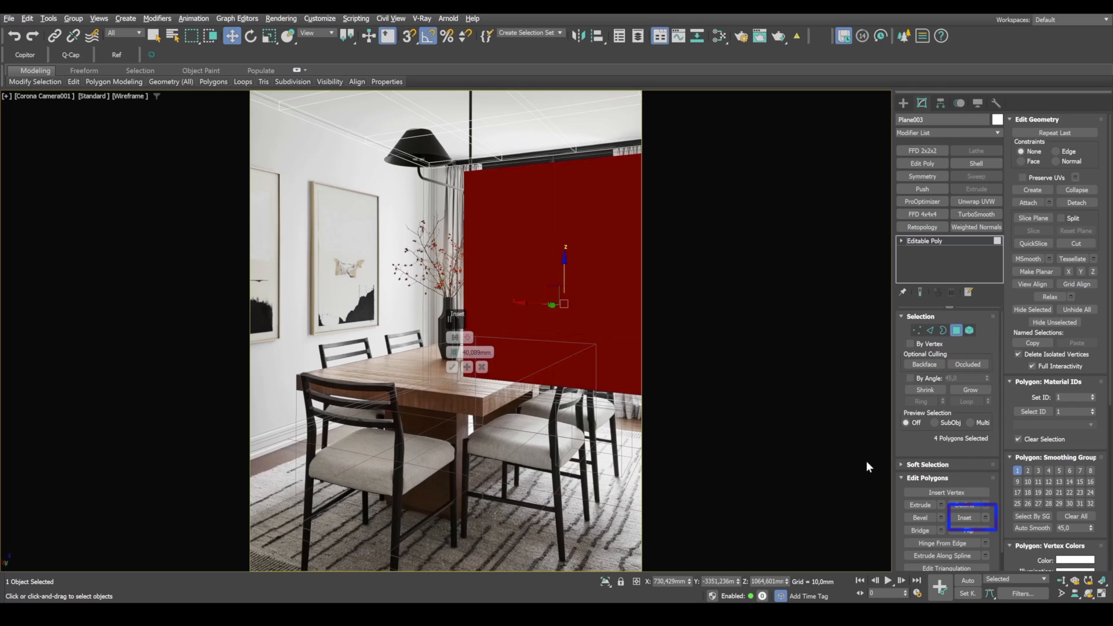
{"action": "key", "text": "f"}
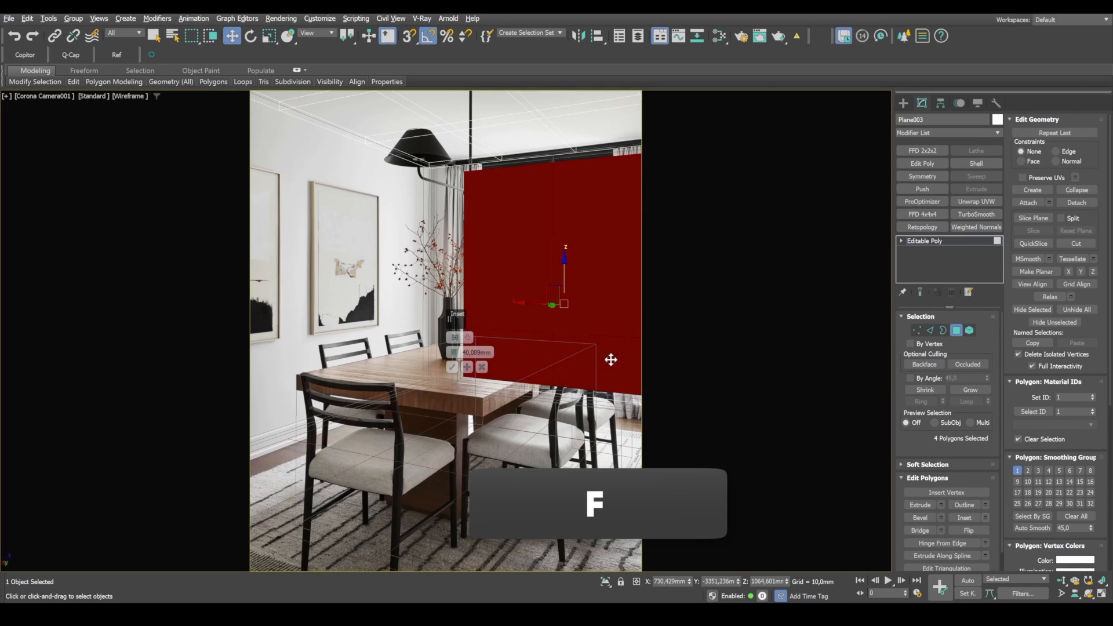
{"action": "left_click", "coordinate": [456, 338]}
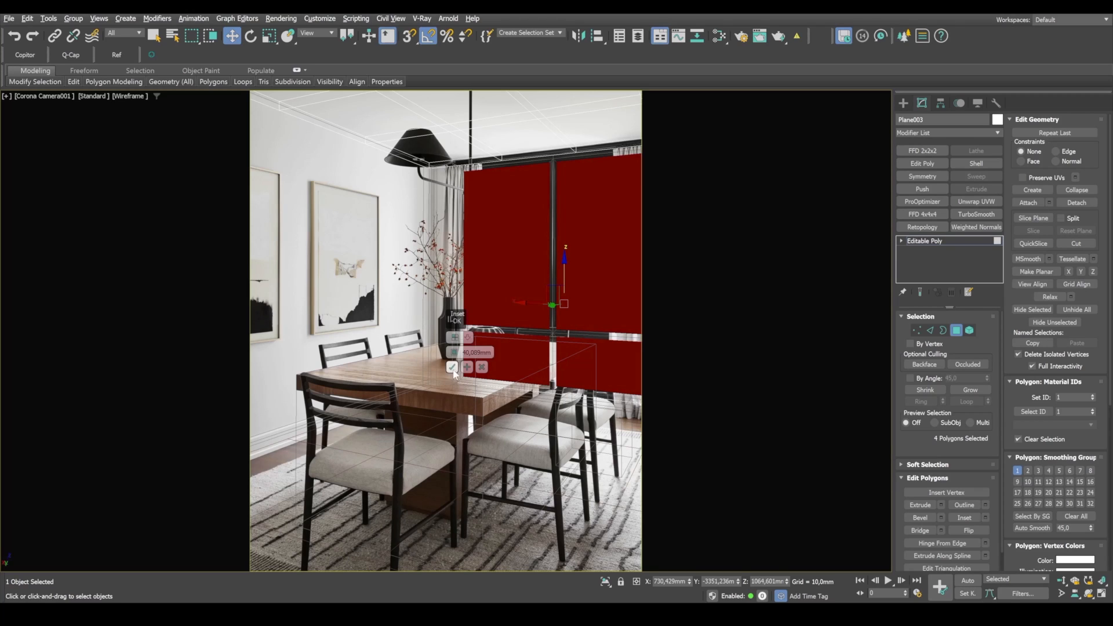
{"action": "left_click_drag", "start_coordinate": [455, 351], "coordinate": [462, 380]}
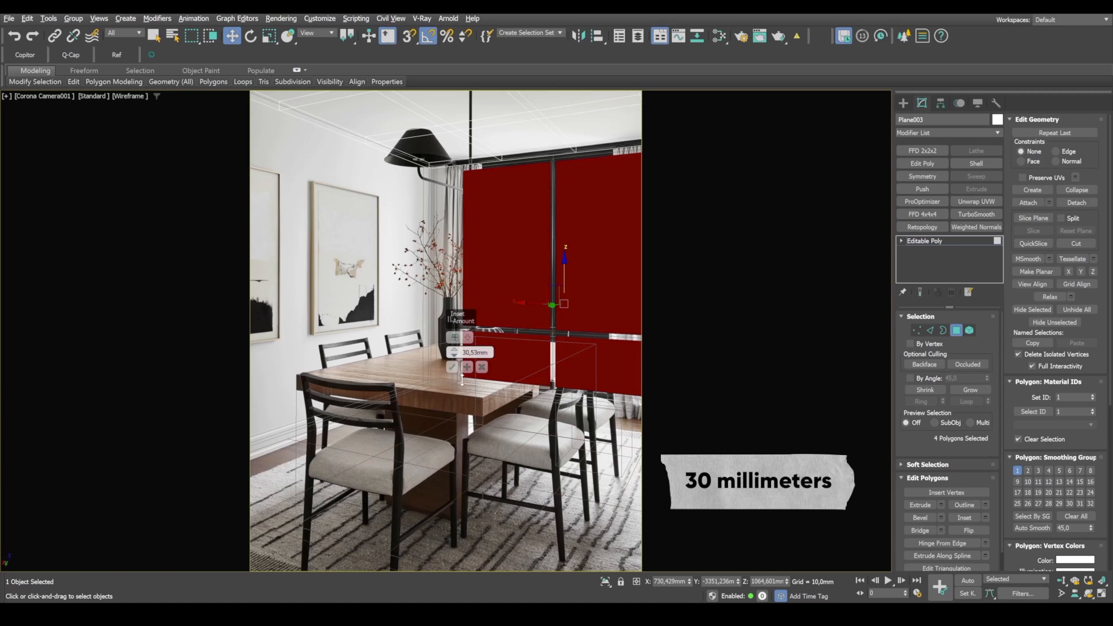
{"action": "double_click", "coordinate": [477, 353]}
{"action": "type", "text": "30,0mm"}
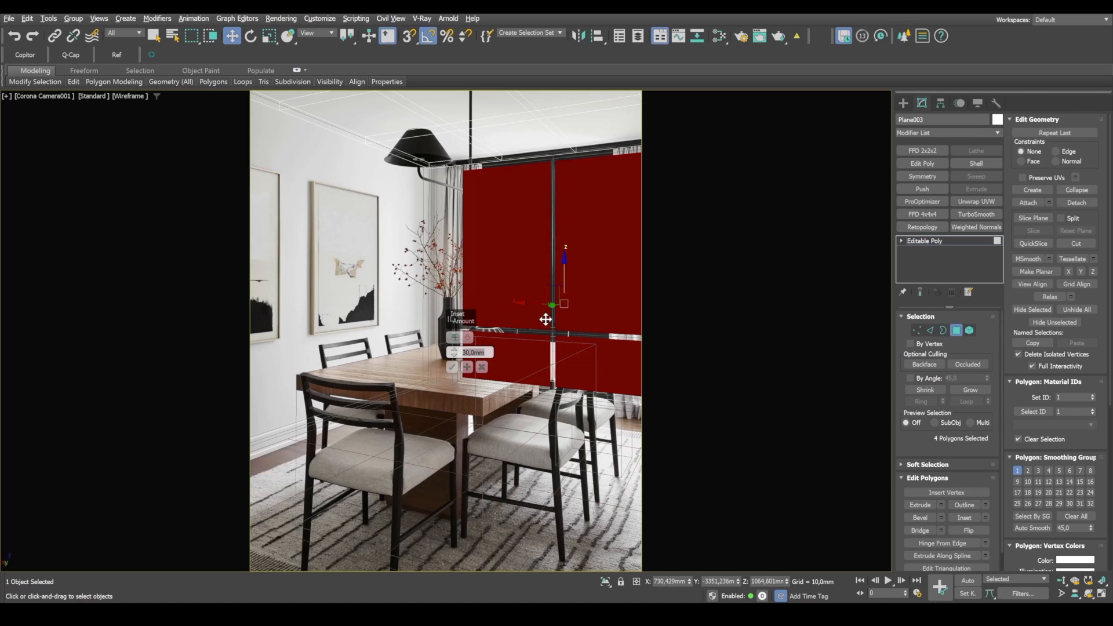
{"action": "left_click", "coordinate": [455, 367]}
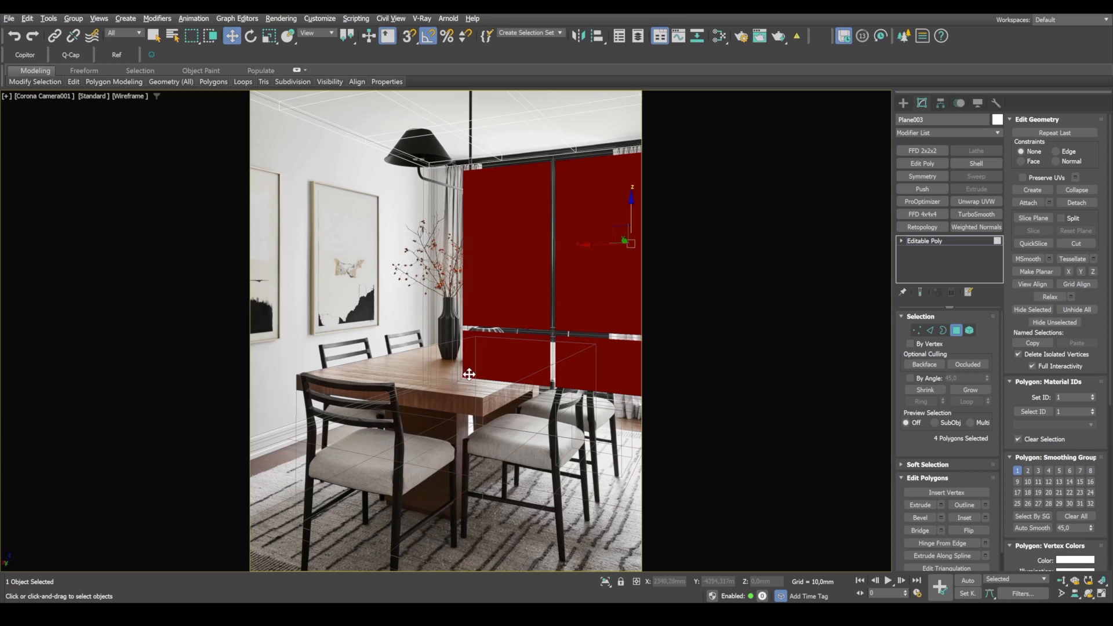
Step: In the perspective view, detach the four pane polygons as a separate object named "glass"
{"action": "key", "text": "alt+w"}
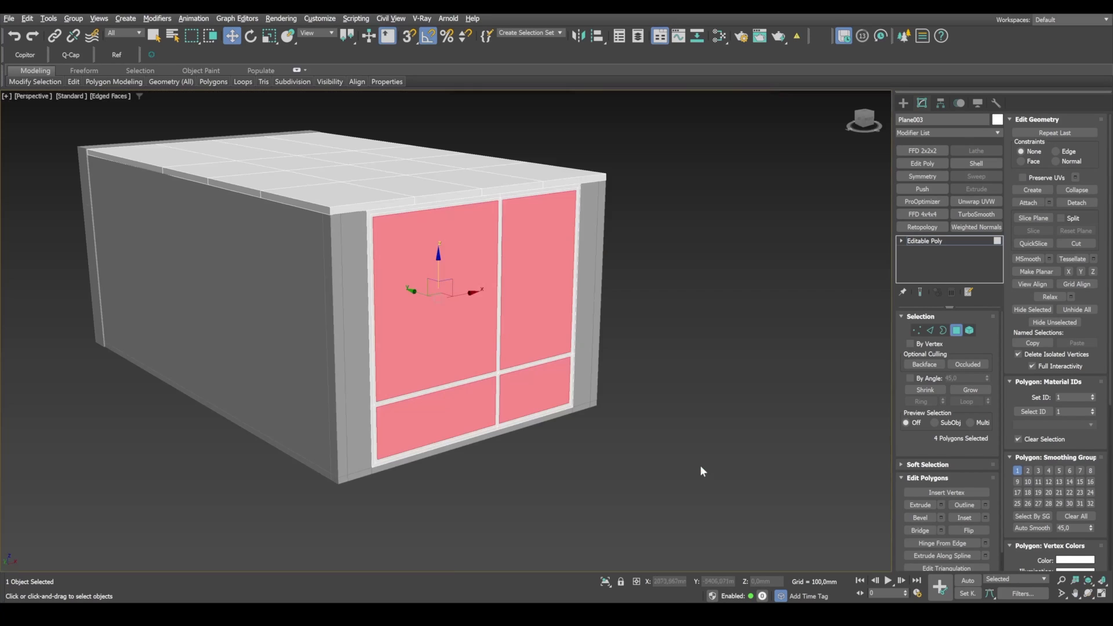
{"action": "scroll", "coordinate": [463, 387], "scroll_direction": "up", "scroll_amount": 2}
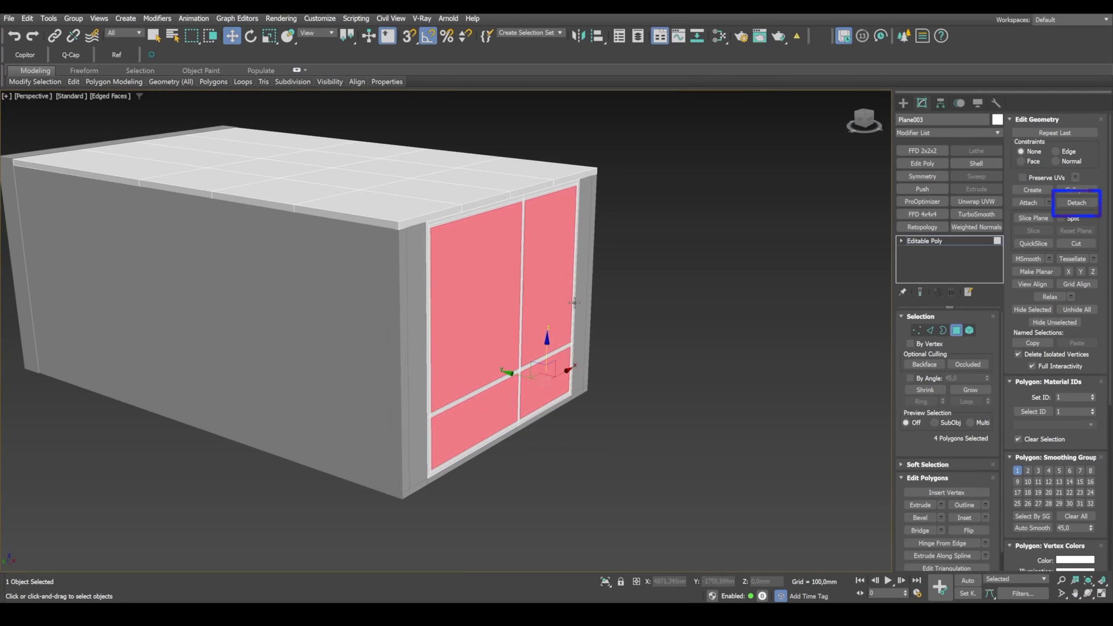
{"action": "left_click", "coordinate": [1077, 202]}
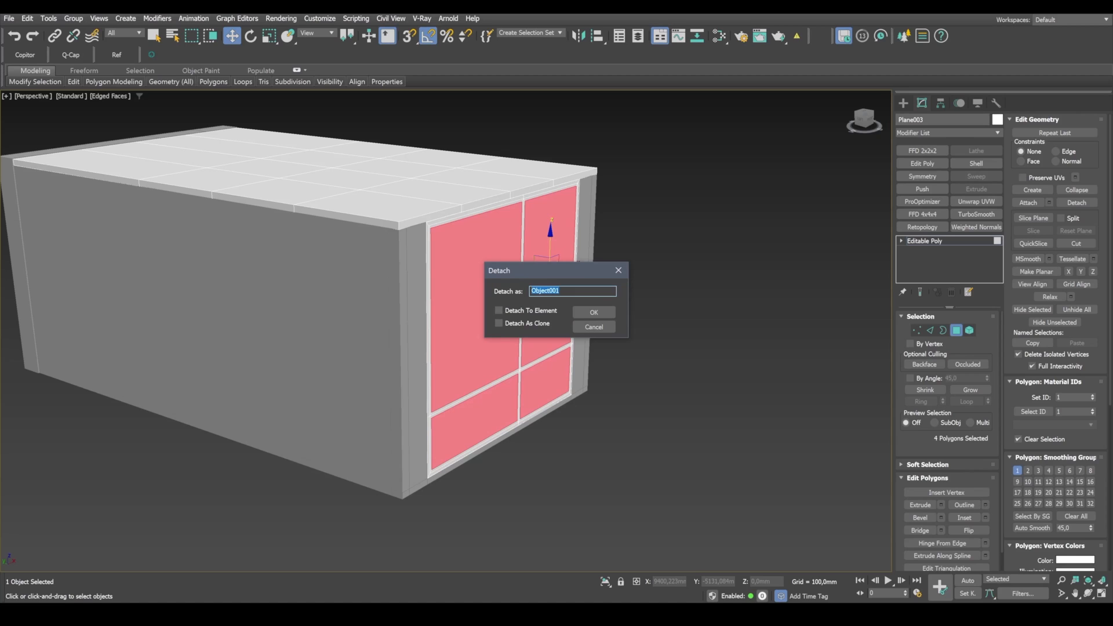
{"action": "type", "text": "glass"}
{"action": "left_click", "coordinate": [606, 312]}
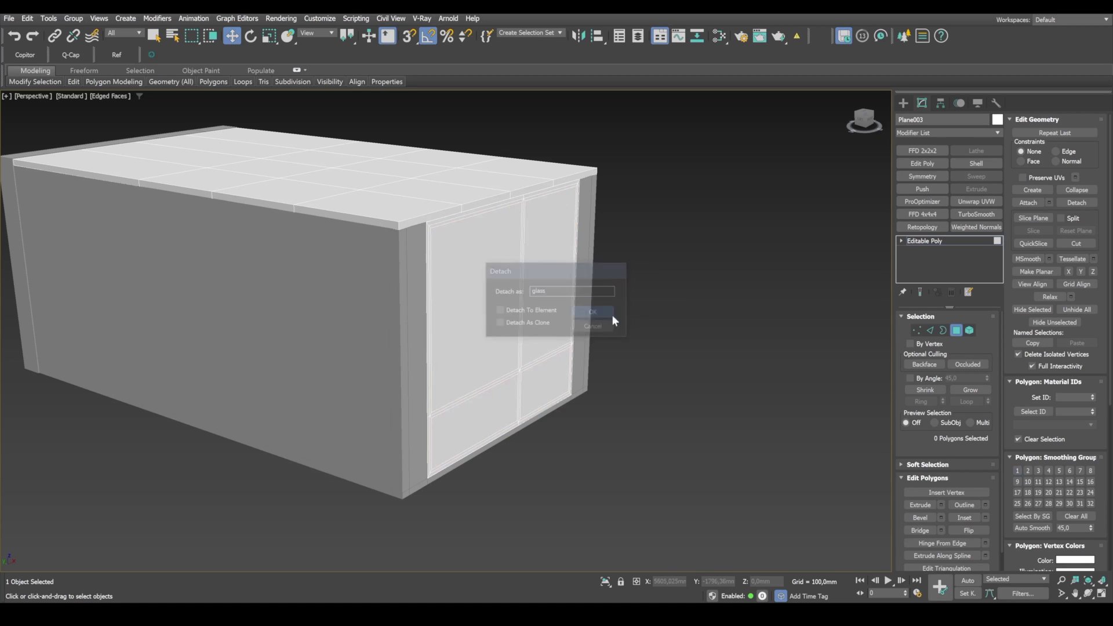
Step: Leave polygon editing and move the glass object outward along Y, well clear of the room, to Y about -7749 mm
{"action": "left_click", "coordinate": [956, 330]}
{"action": "left_click", "coordinate": [489, 319]}
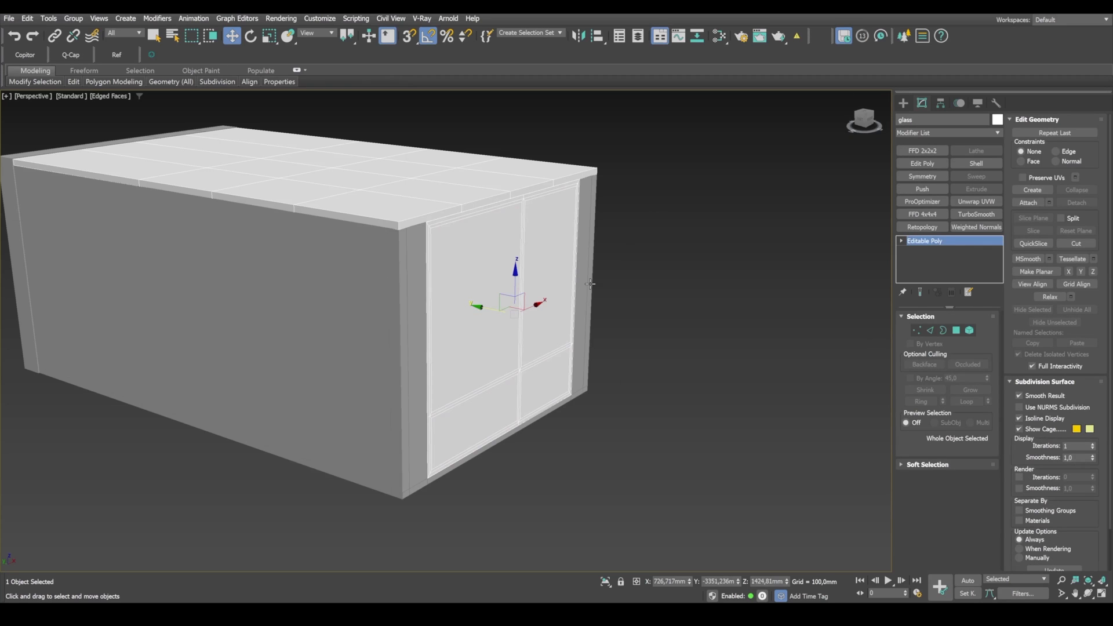
{"action": "left_click_drag", "start_coordinate": [481, 309], "coordinate": [807, 380]}
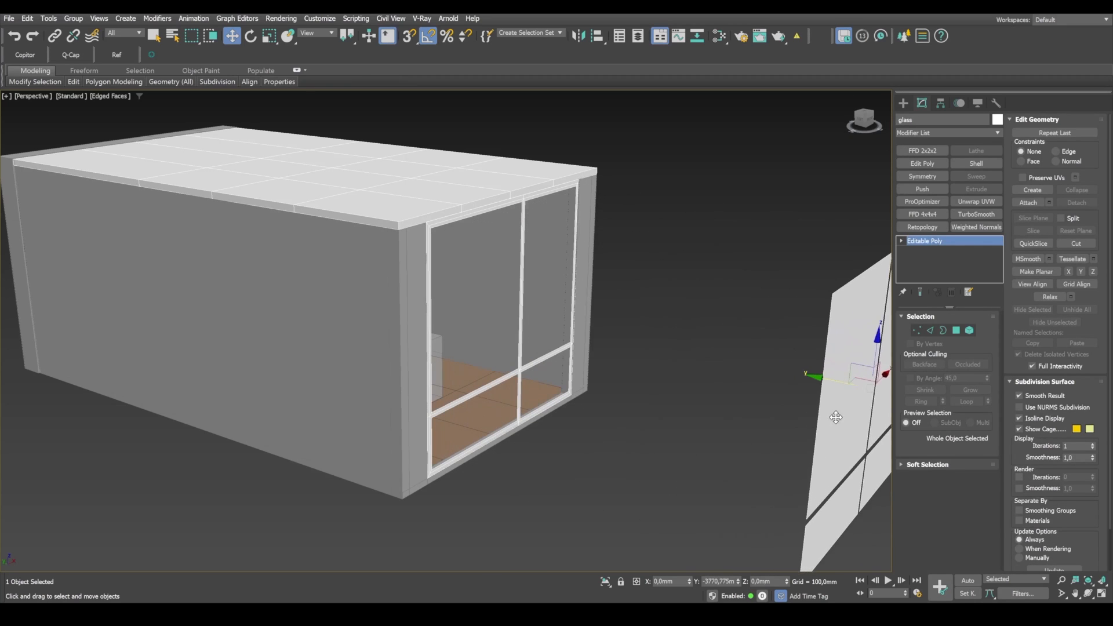
{"action": "middle_click_drag", "start_coordinate": [734, 350], "coordinate": [587, 318]}
{"action": "left_click_drag", "start_coordinate": [638, 334], "coordinate": [706, 221]}
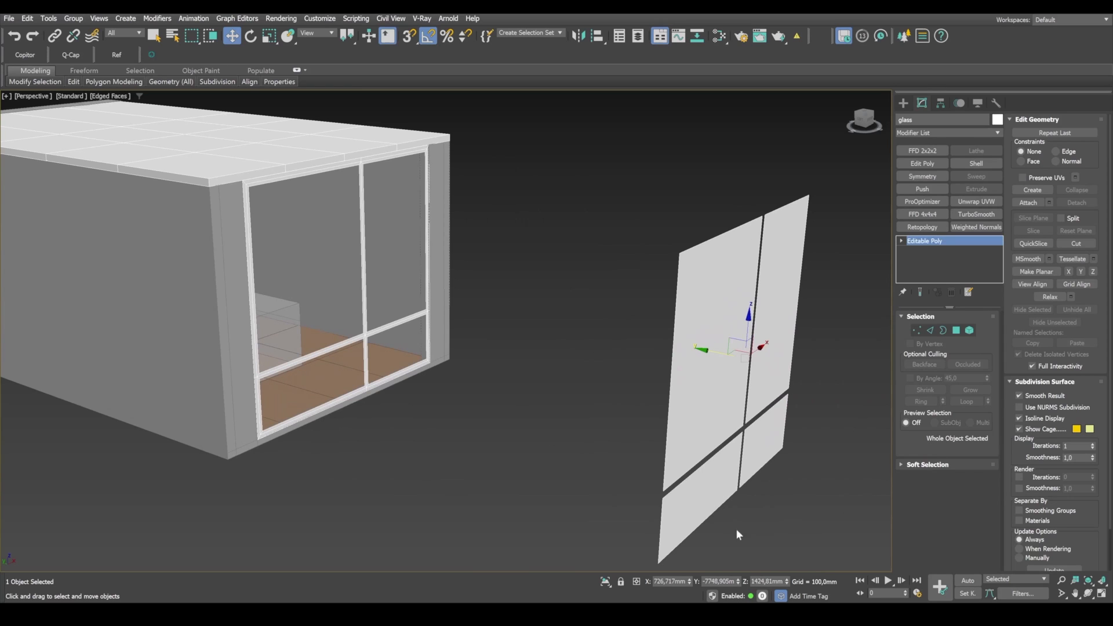
{"action": "scroll", "coordinate": [659, 423], "scroll_direction": "down", "scroll_amount": 3}
{"action": "scroll", "coordinate": [489, 328], "scroll_direction": "up", "scroll_amount": 5}
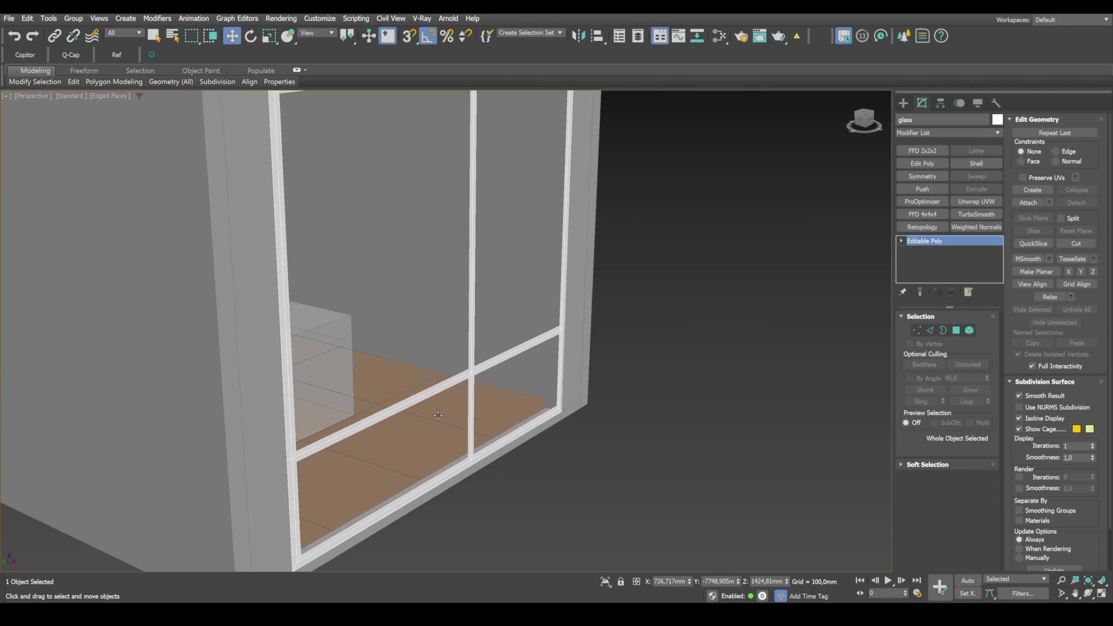
Step: Move the window frame about 45 mm along Y into the wall opening
{"action": "left_click", "coordinate": [468, 374]}
{"action": "left_click_drag", "start_coordinate": [439, 270], "coordinate": [434, 266]}
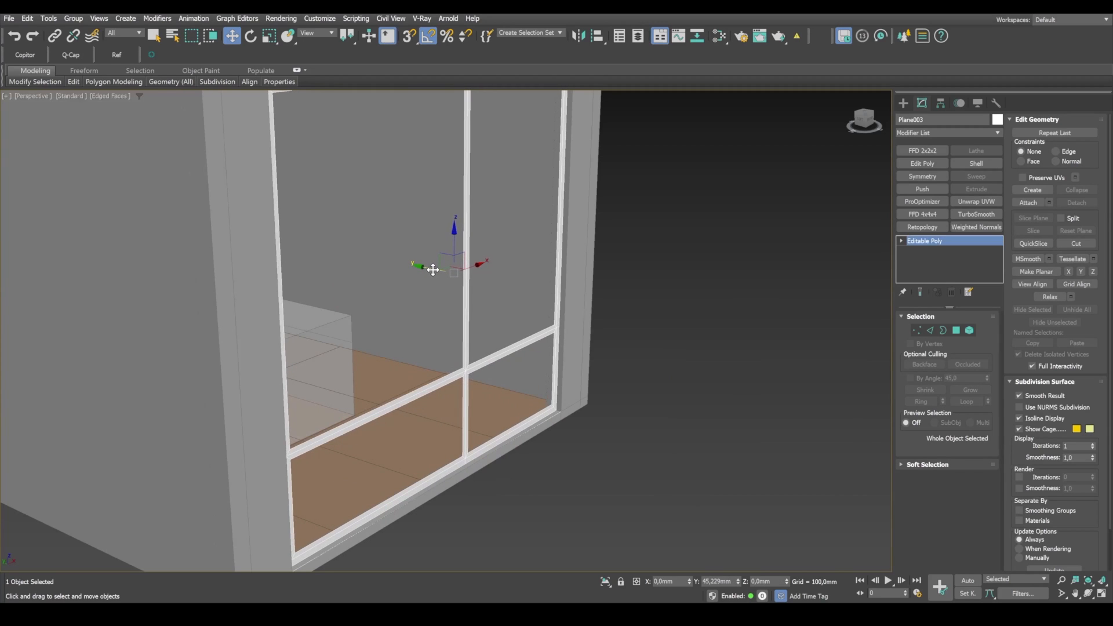
{"action": "middle_click_drag", "start_coordinate": [585, 315], "coordinate": [647, 328]}
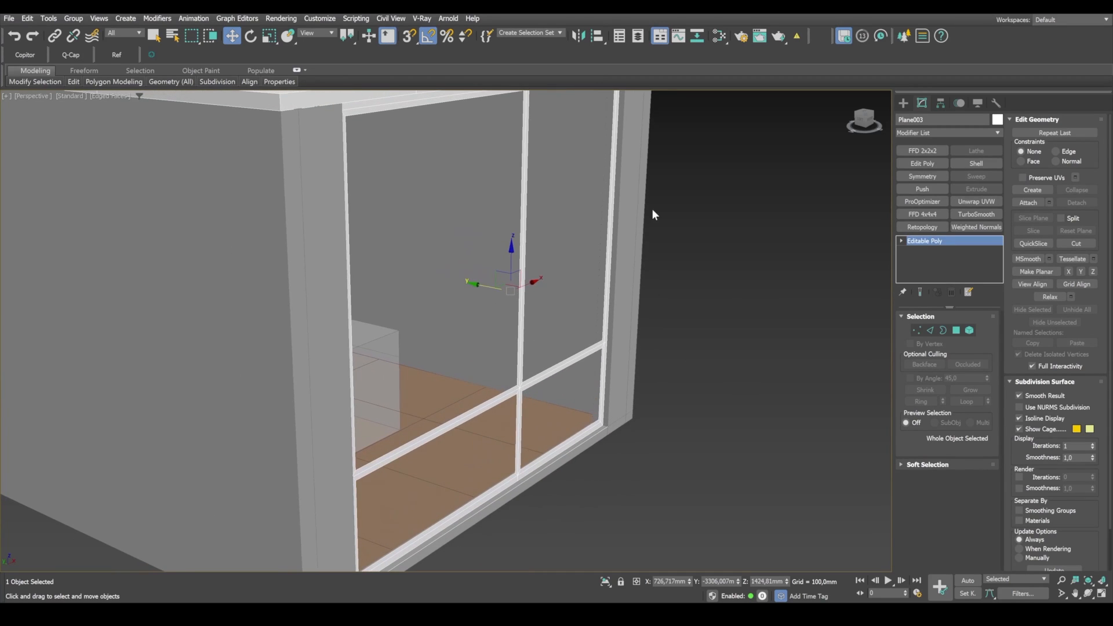
{"action": "middle_click_drag", "start_coordinate": [650, 209], "coordinate": [662, 259]}
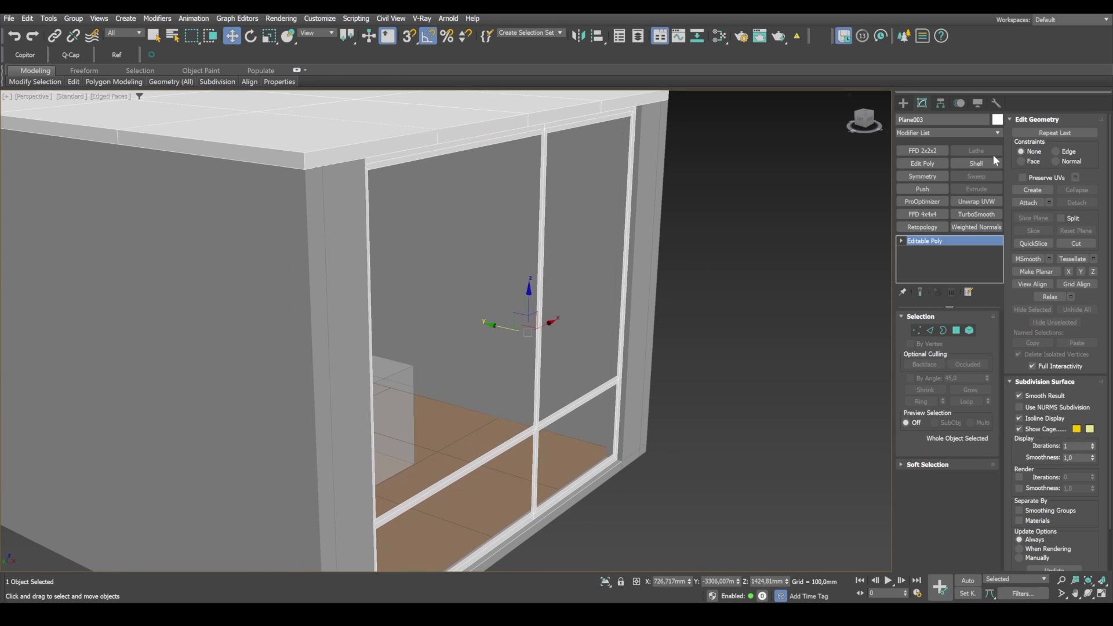
Step: Add a Shell modifier to the window frame and set its outer amount to 60 mm
{"action": "left_click", "coordinate": [997, 133]}
{"action": "left_click_drag", "start_coordinate": [1001, 162], "coordinate": [997, 285]}
{"action": "left_click_drag", "start_coordinate": [920, 277], "coordinate": [923, 411]}
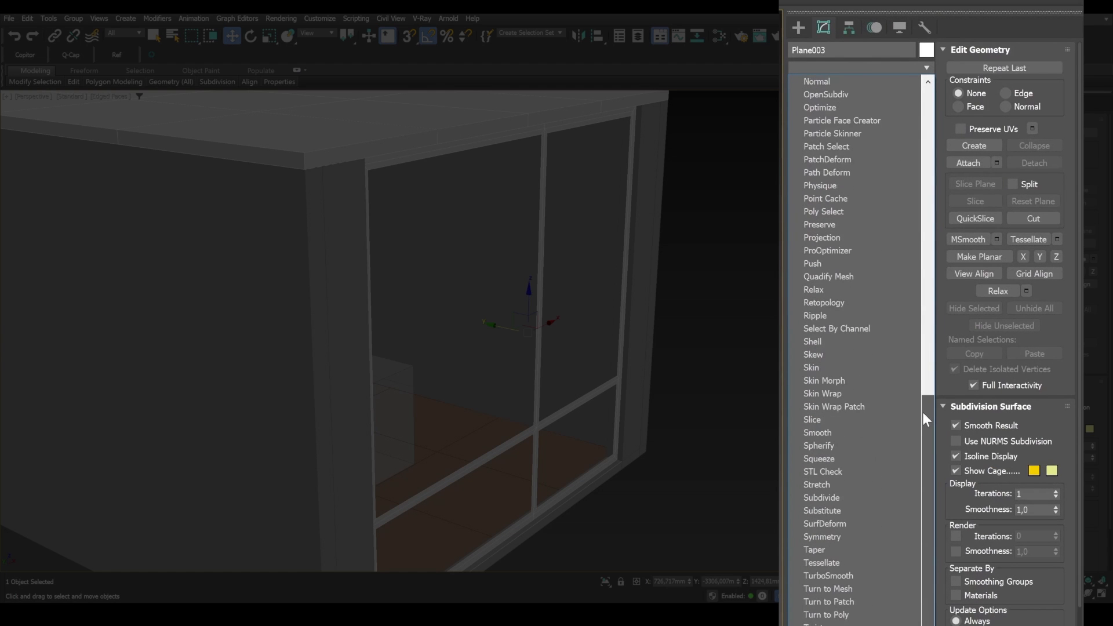
{"action": "left_click", "coordinate": [824, 343]}
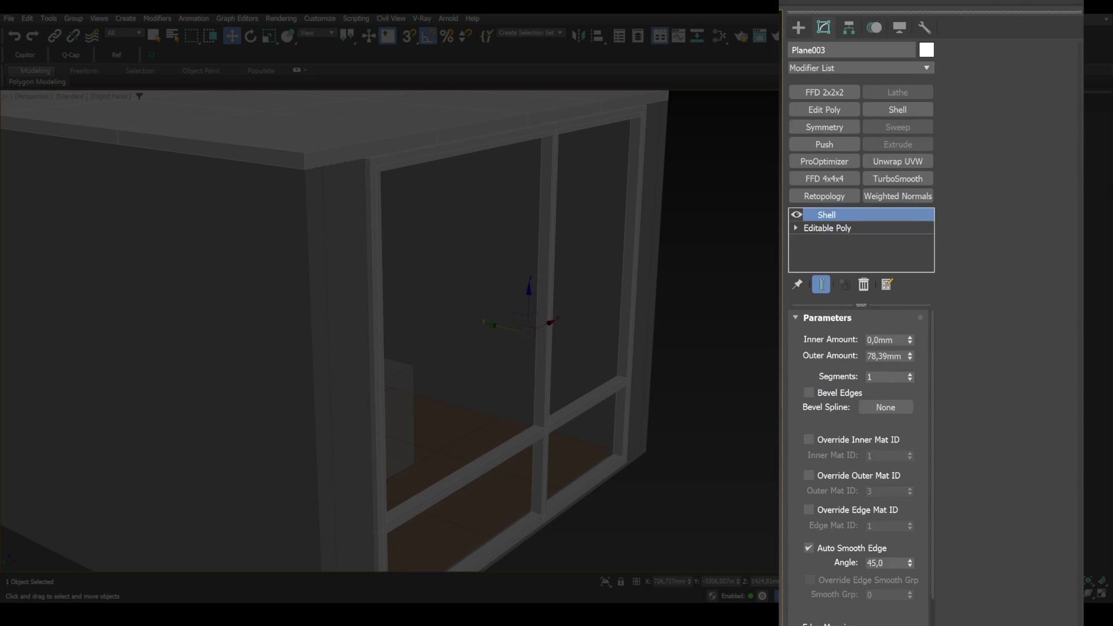
{"action": "double_click", "coordinate": [881, 356]}
{"action": "type", "text": "50"}
{"action": "key", "text": "Return"}
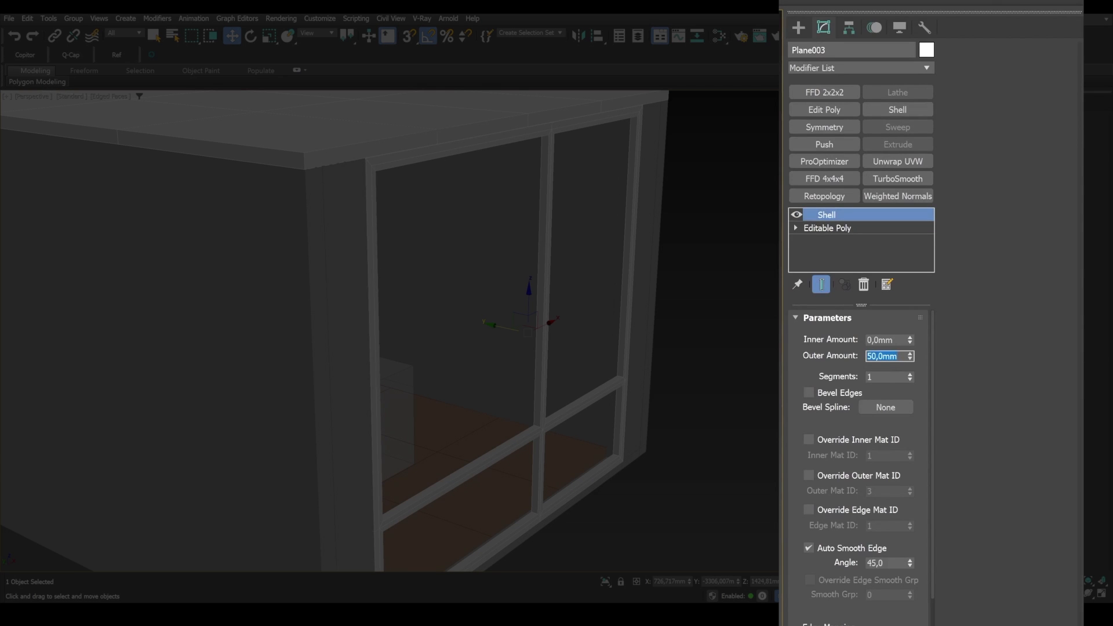
{"action": "type", "text": "60"}
{"action": "key", "text": "Return"}
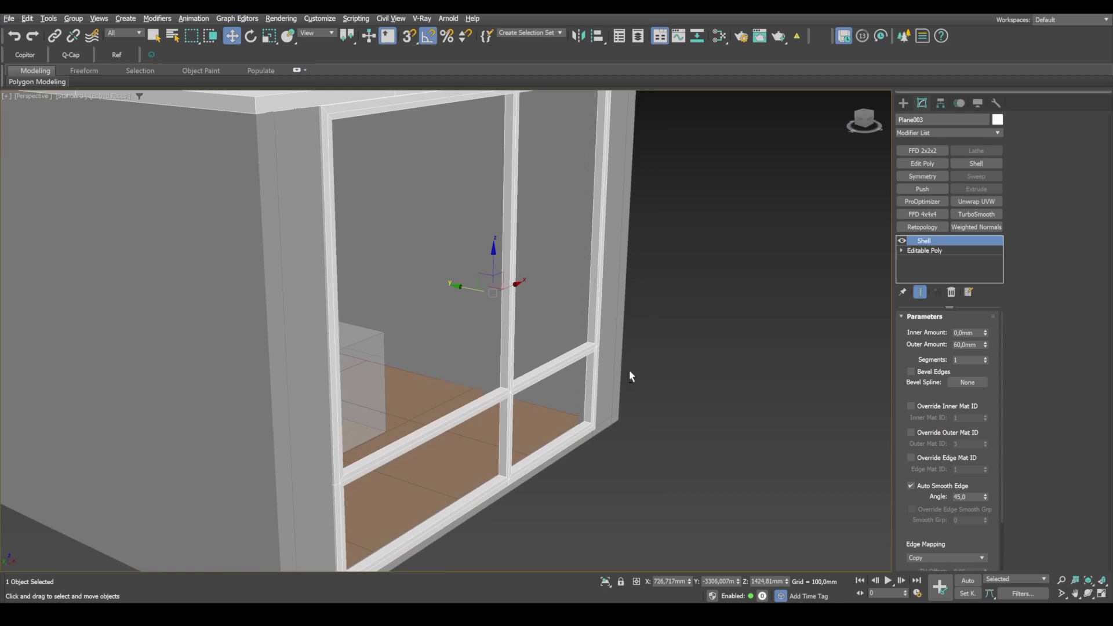
Step: Compare the thickened window frame with the reference photo in the camera view
{"action": "key", "text": "alt+w"}
{"action": "right_click", "coordinate": [701, 244]}
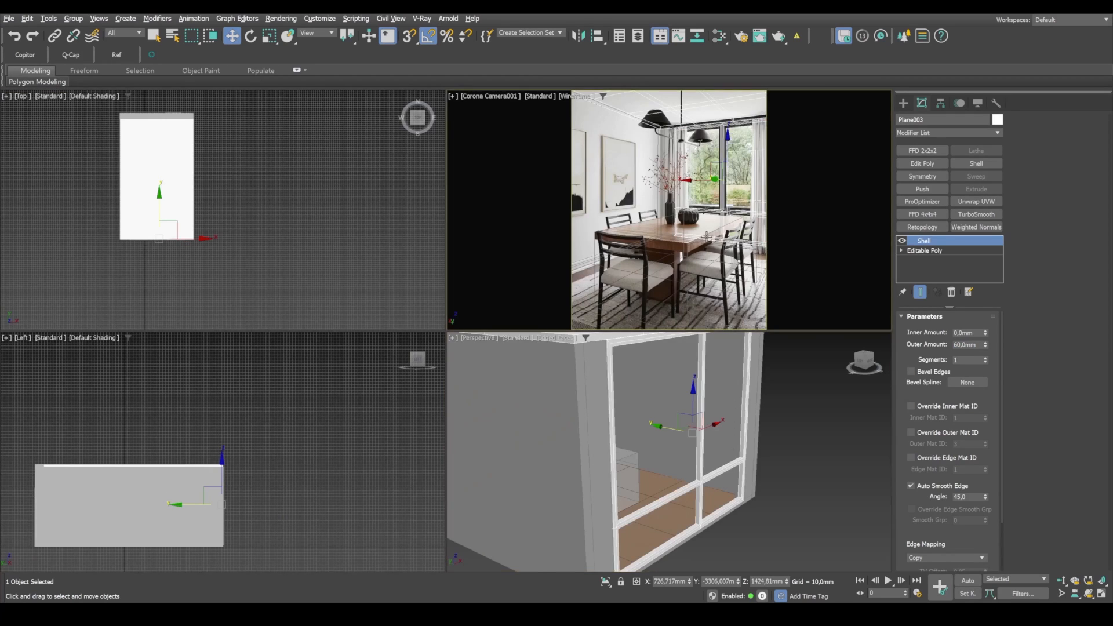
{"action": "key", "text": "alt+w"}
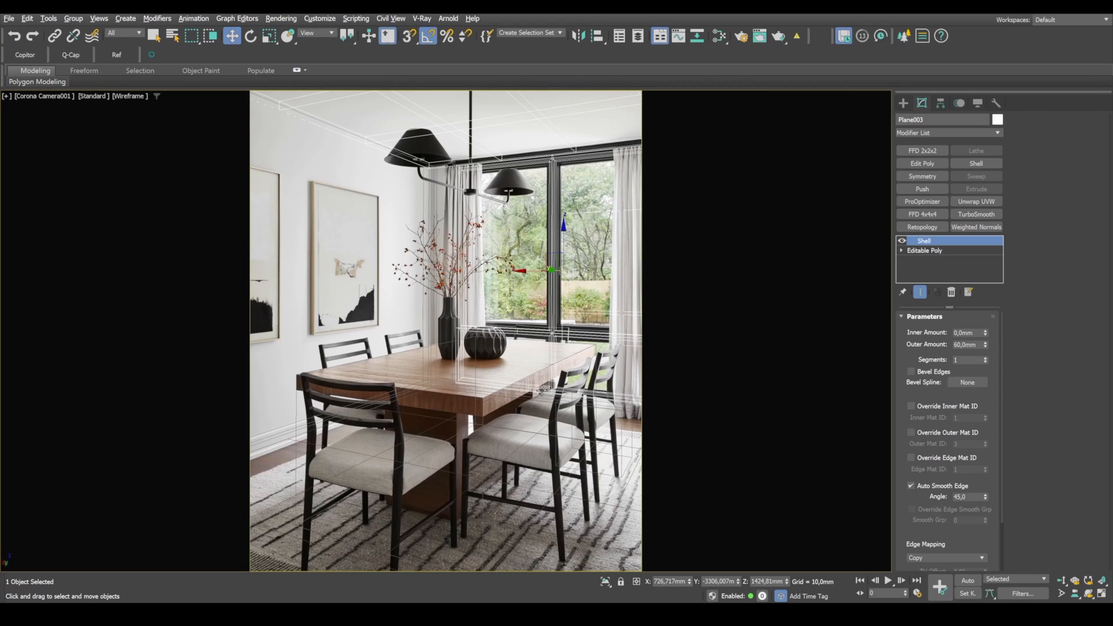
{"action": "key", "text": "alt+w"}
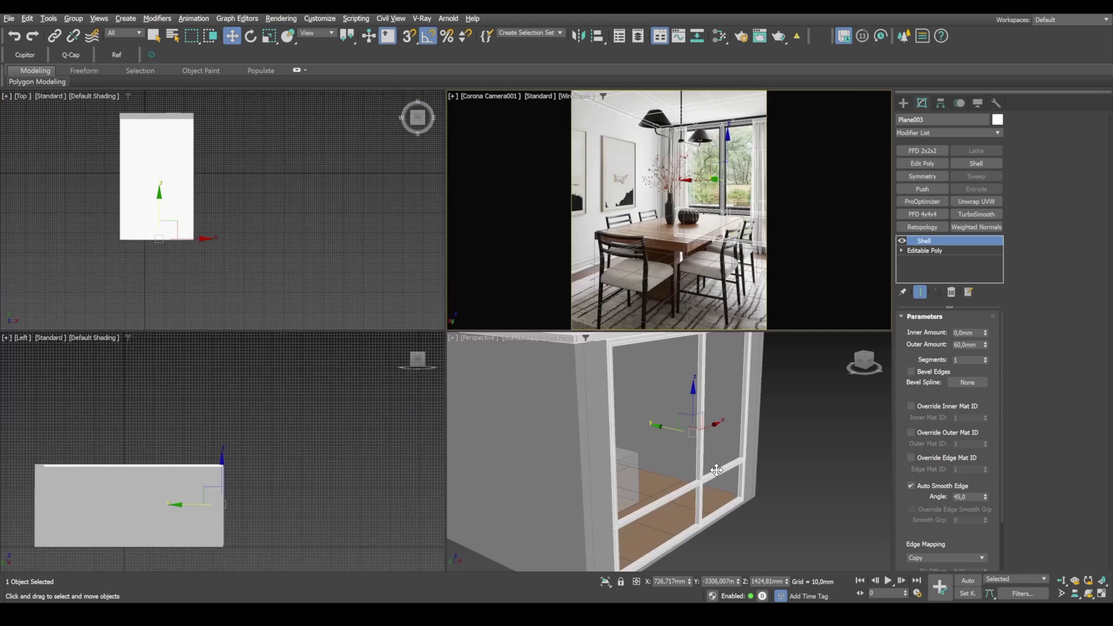
Step: Convert the shelled window frame to an Editable Poly
{"action": "key", "text": "alt+w"}
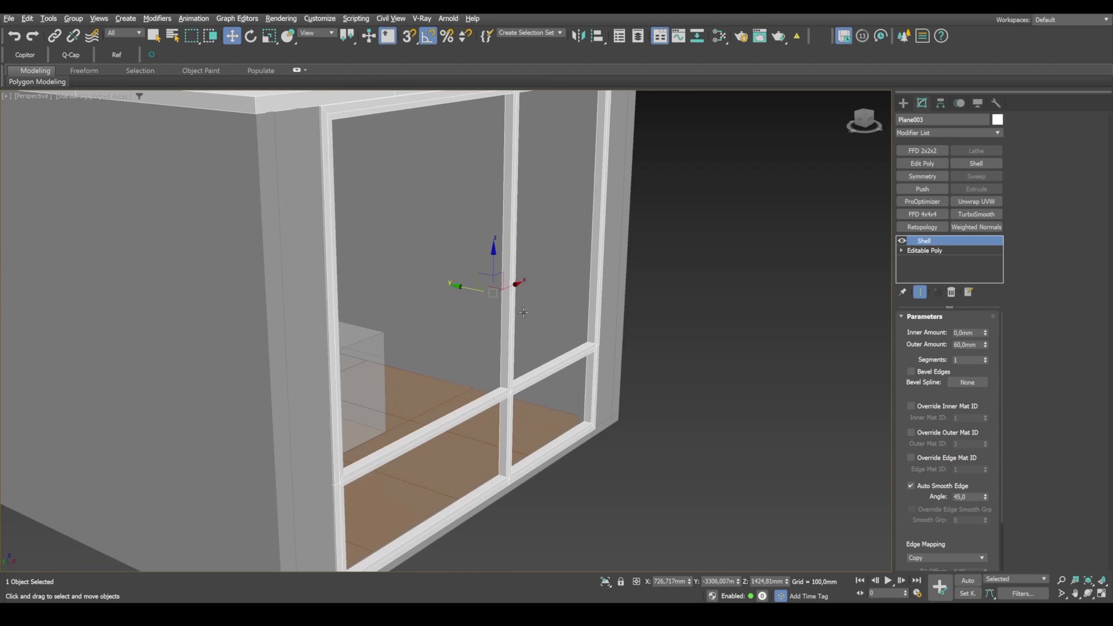
{"action": "scroll", "coordinate": [556, 348], "scroll_direction": "up", "scroll_amount": 5}
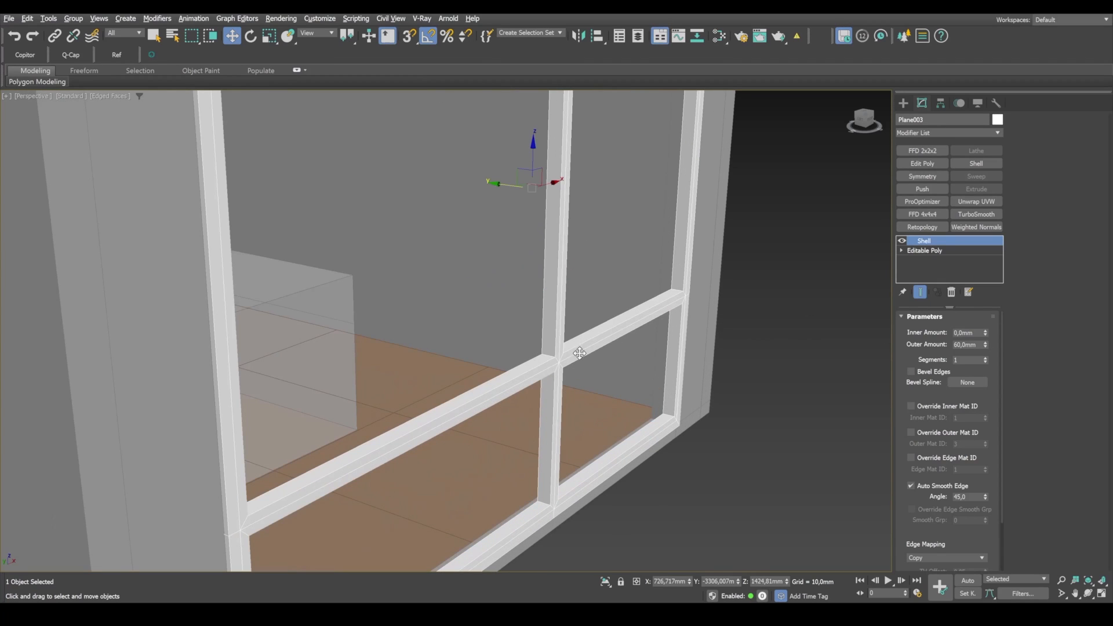
{"action": "right_click", "coordinate": [559, 355]}
{"action": "mouse_move", "coordinate": [616, 516]}
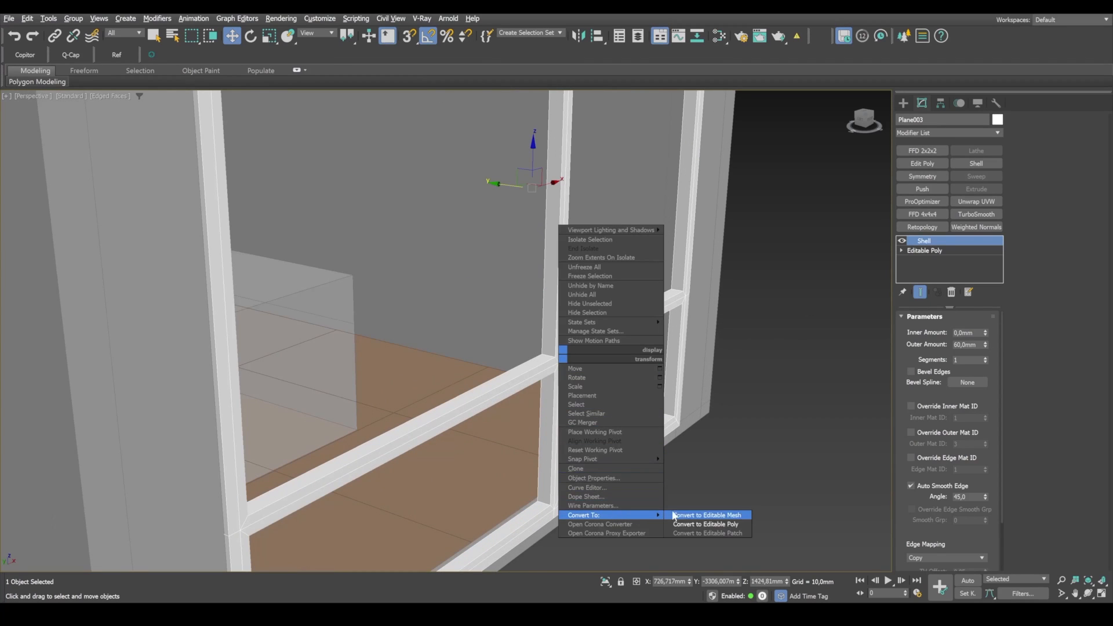
{"action": "left_click", "coordinate": [719, 524]}
Step: Select one depth-wise corner edge in each of the four window openings and extend the selection to their edge rings
{"action": "left_click", "coordinate": [929, 330]}
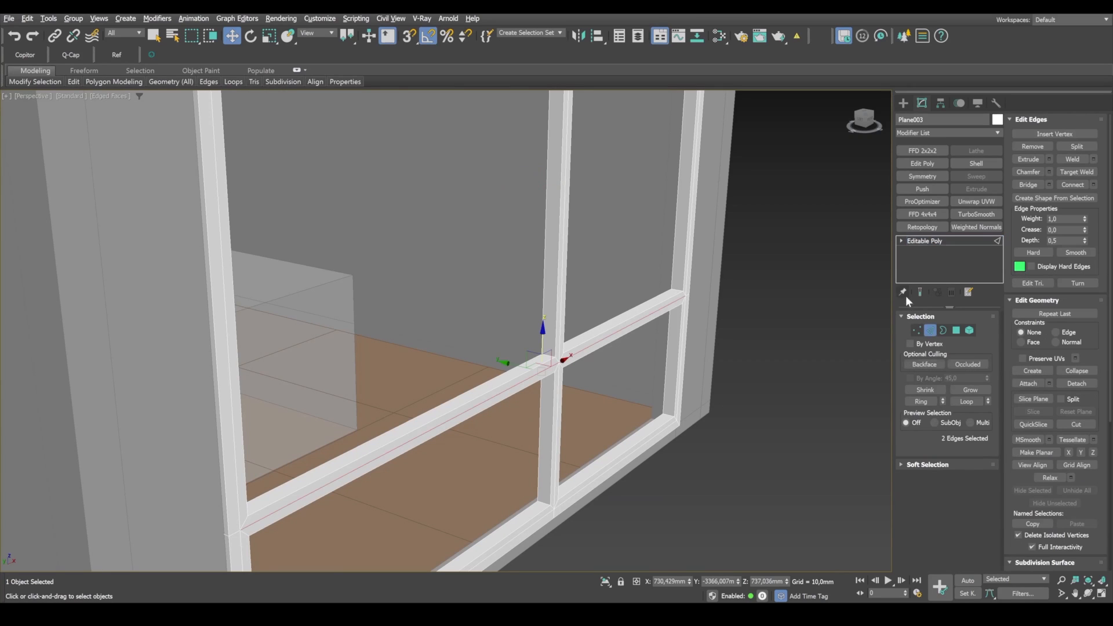
{"action": "left_click", "coordinate": [565, 351]}
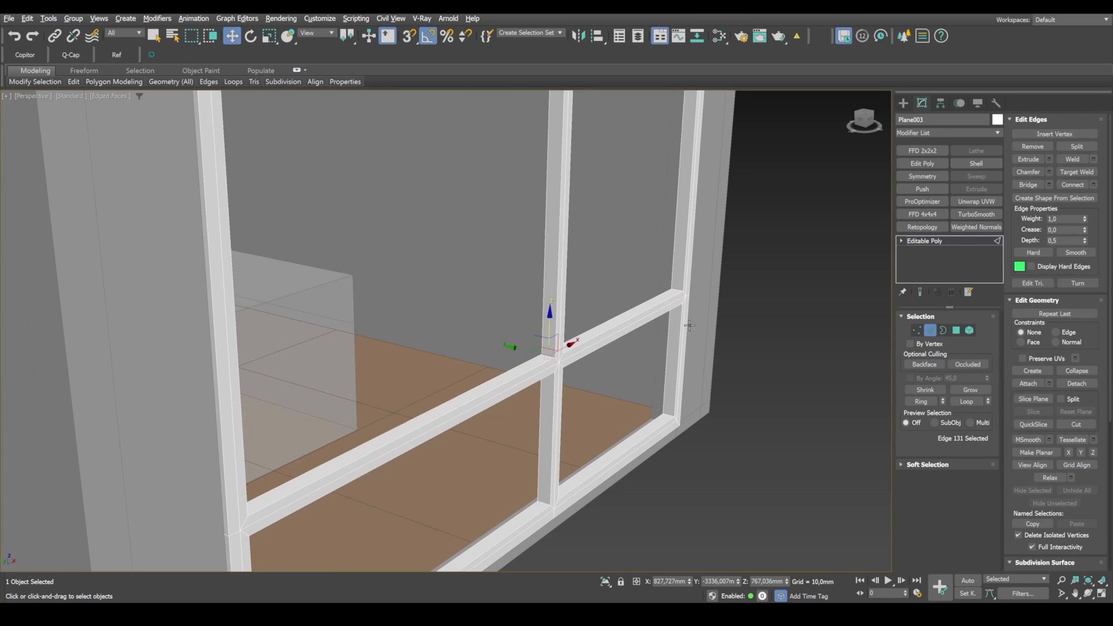
{"action": "left_click", "coordinate": [677, 291], "text": "ctrl"}
{"action": "left_click", "coordinate": [670, 415], "text": "ctrl"}
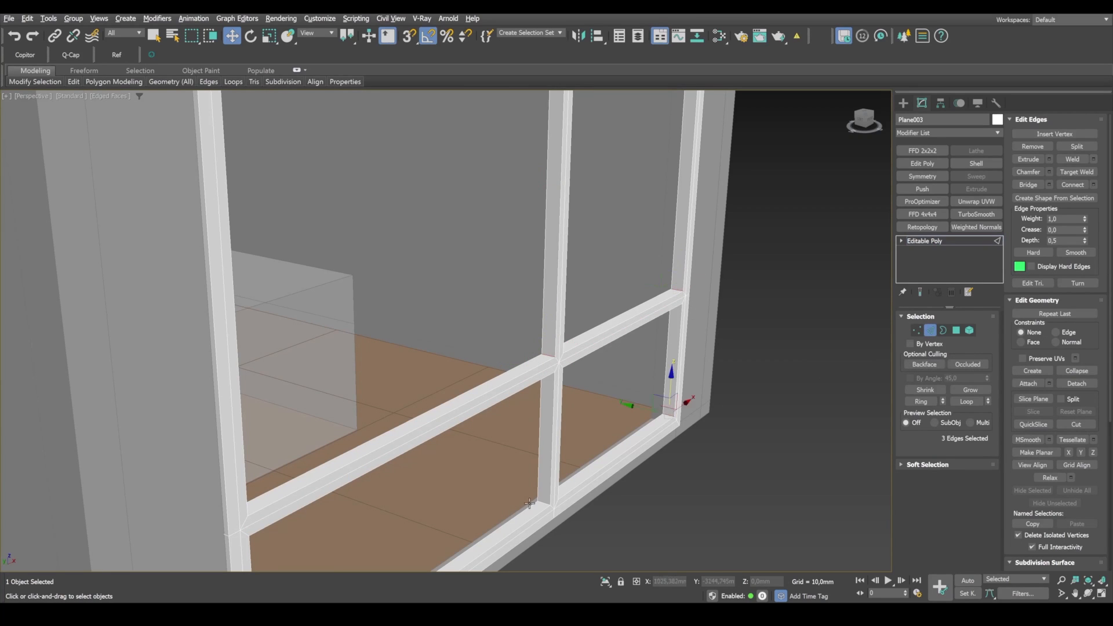
{"action": "left_click", "coordinate": [542, 503], "text": "ctrl"}
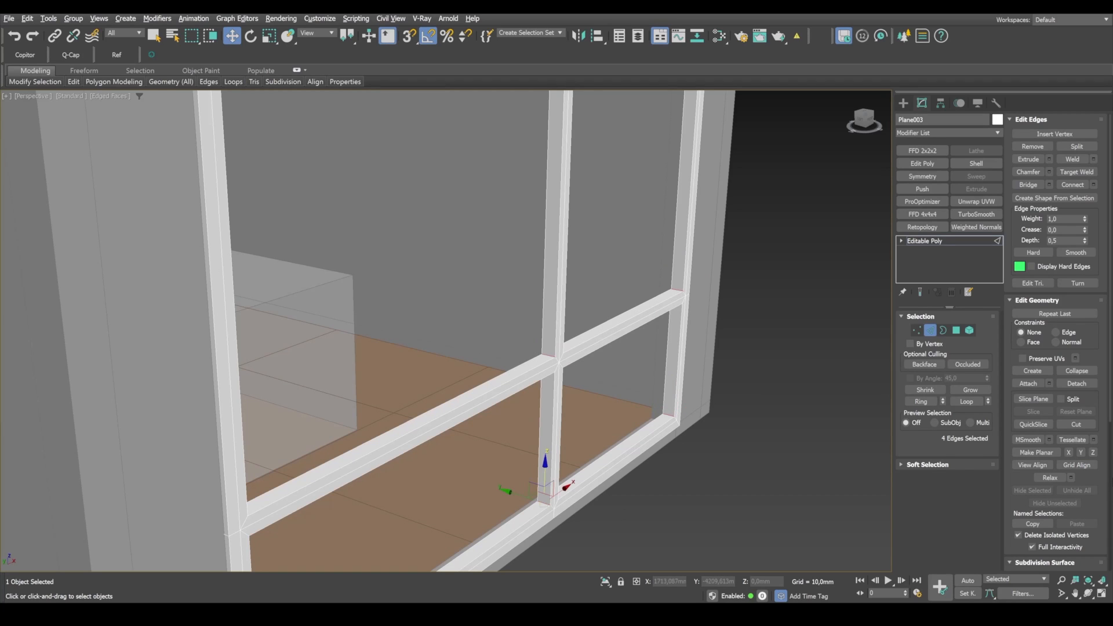
{"action": "left_click", "coordinate": [922, 406]}
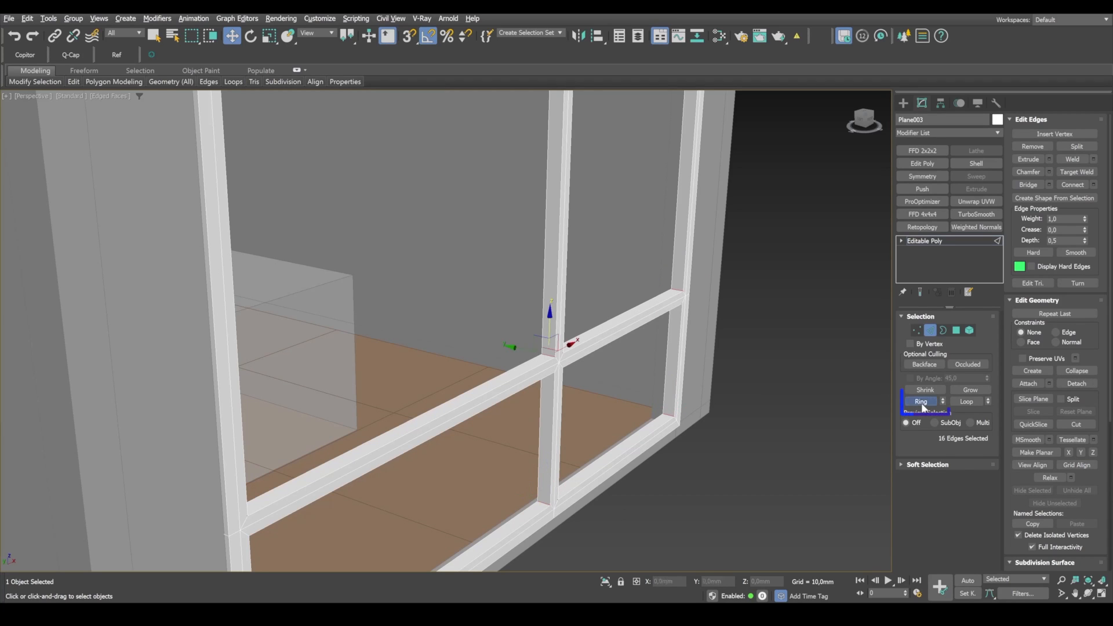
Step: Connect the selected ring edges with 2 segments and a pinch of about 27
{"action": "left_click", "coordinate": [1093, 186]}
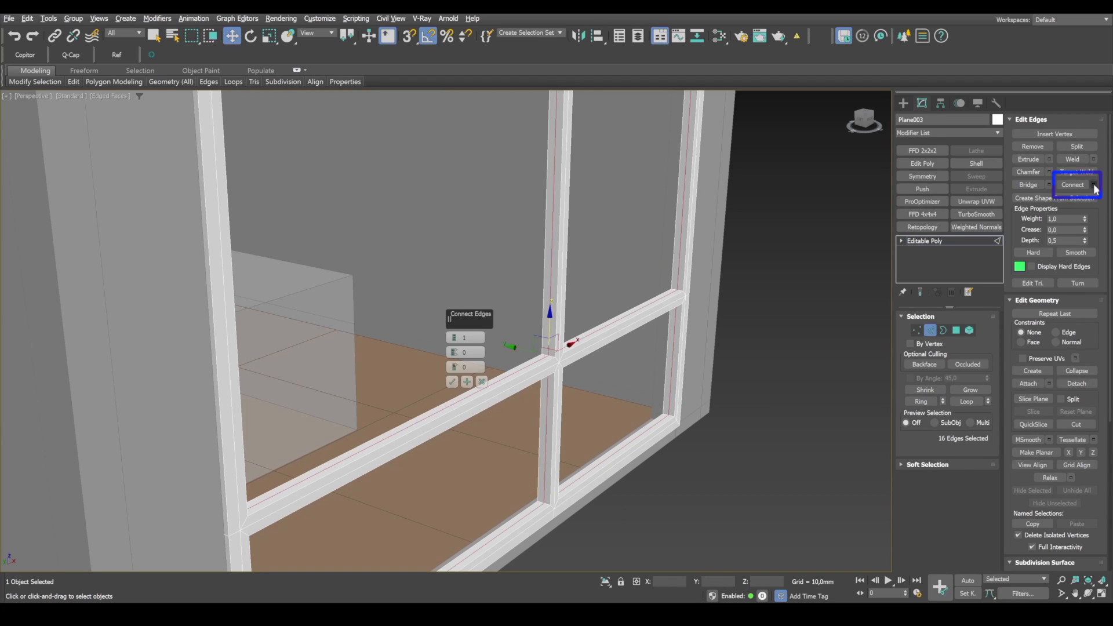
{"action": "left_click", "coordinate": [453, 334]}
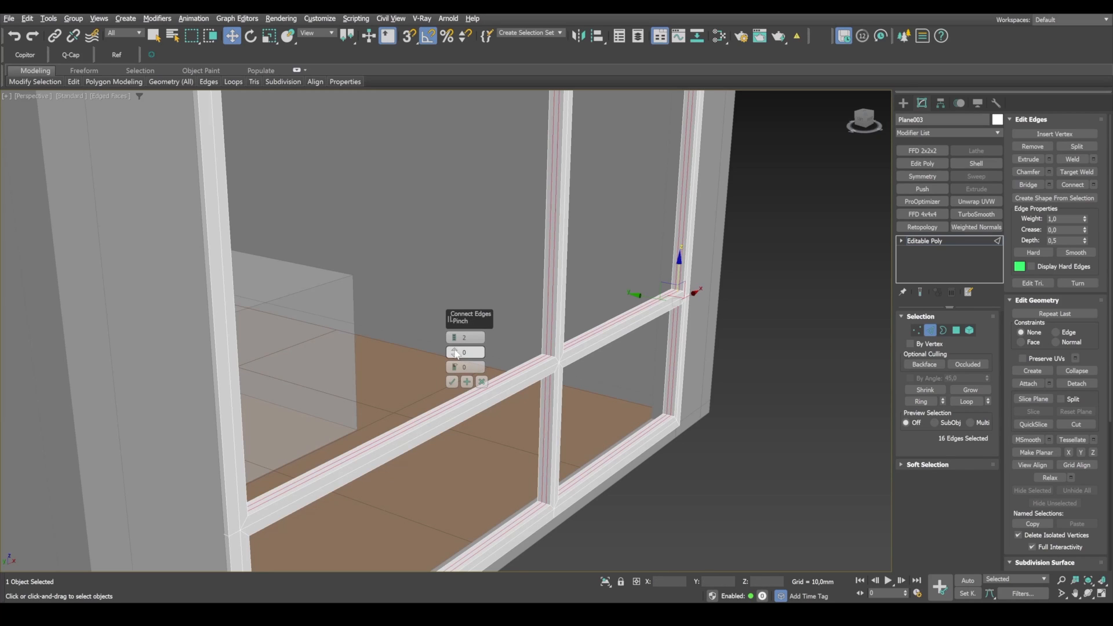
{"action": "left_click_drag", "start_coordinate": [456, 354], "coordinate": [460, 305]}
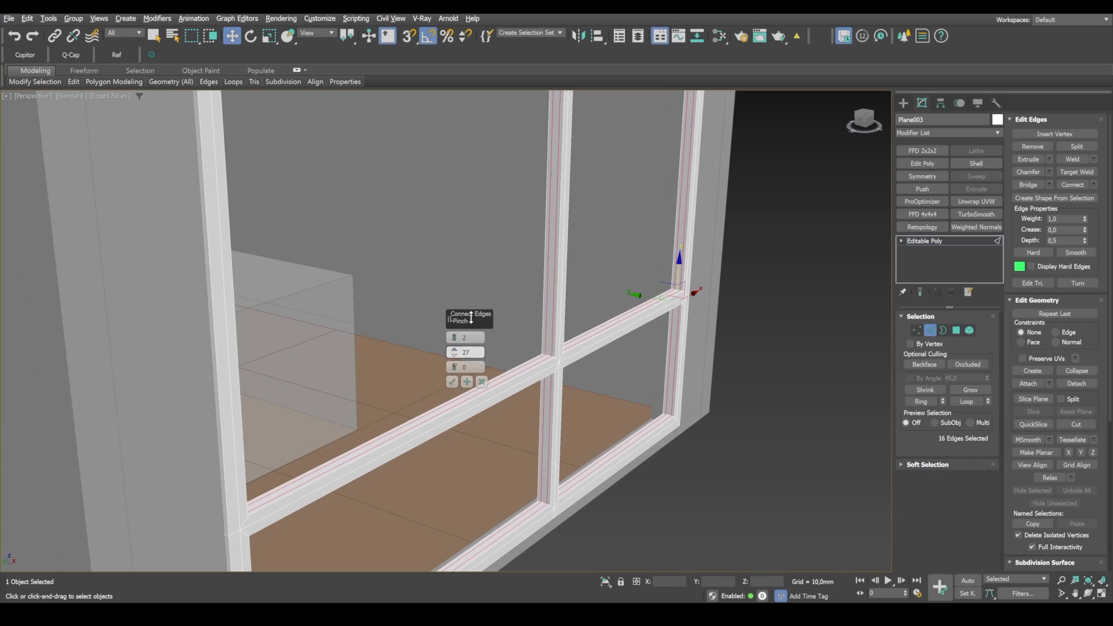
{"action": "left_click", "coordinate": [451, 382]}
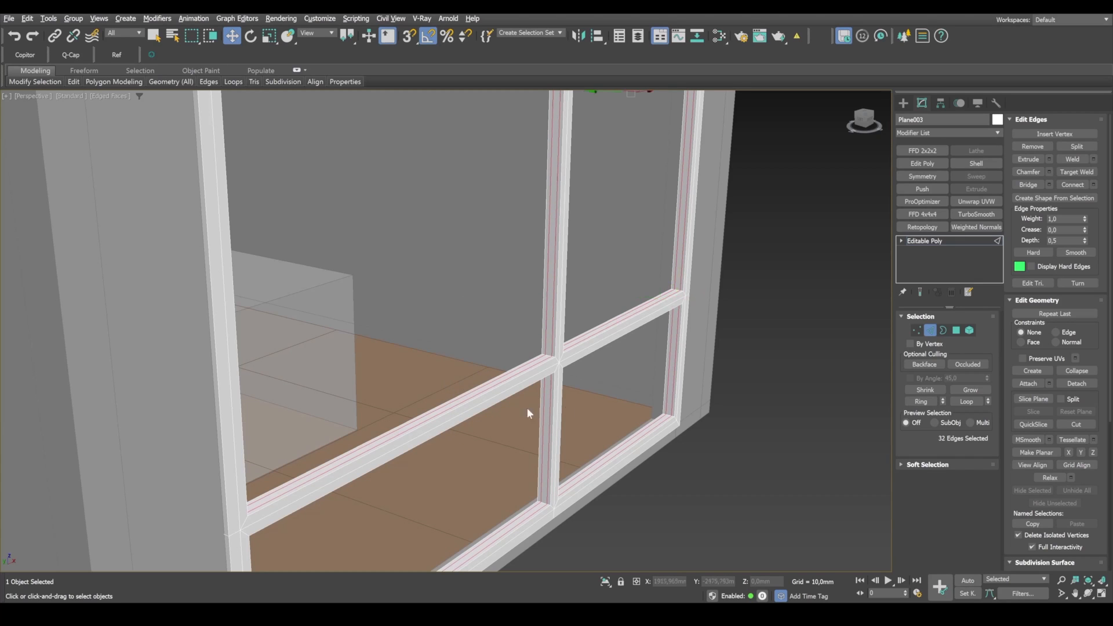
Step: Select only the middle polygon strips around the inside of the four openings and set their extrusion type to Local Normal
{"action": "left_click", "coordinate": [956, 331], "text": "ctrl"}
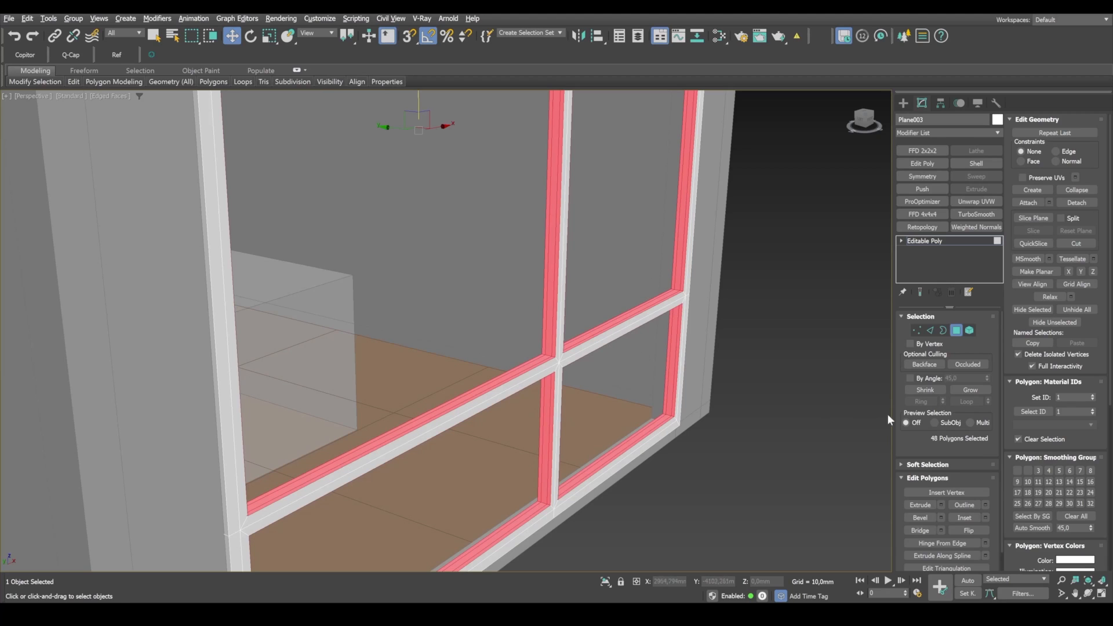
{"action": "left_click", "coordinate": [924, 390]}
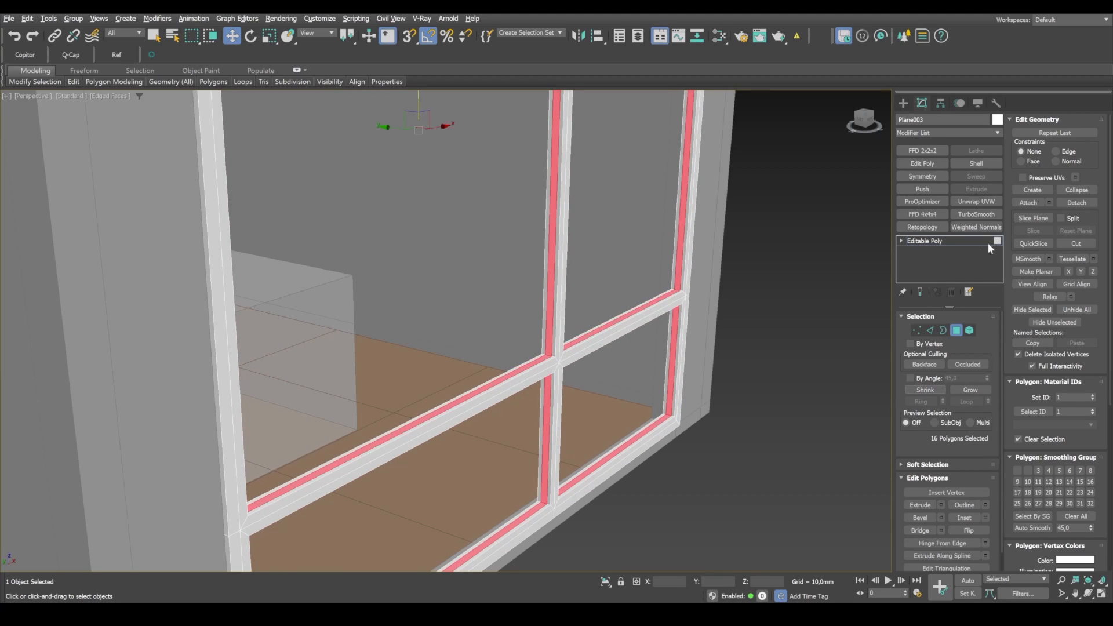
{"action": "left_click", "coordinate": [941, 506]}
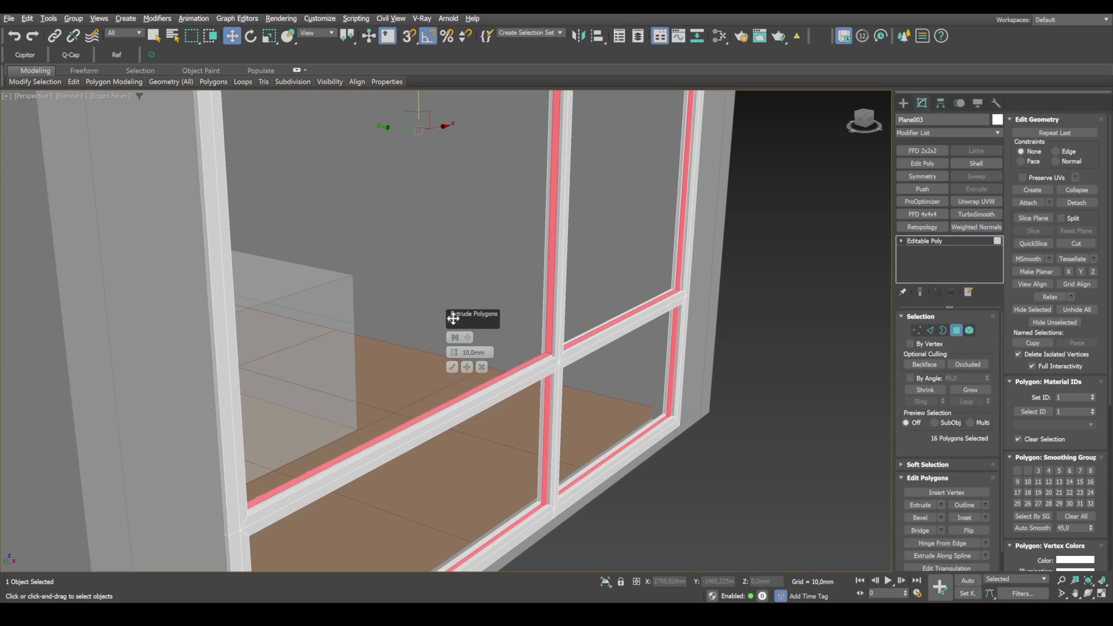
{"action": "left_click", "coordinate": [456, 339]}
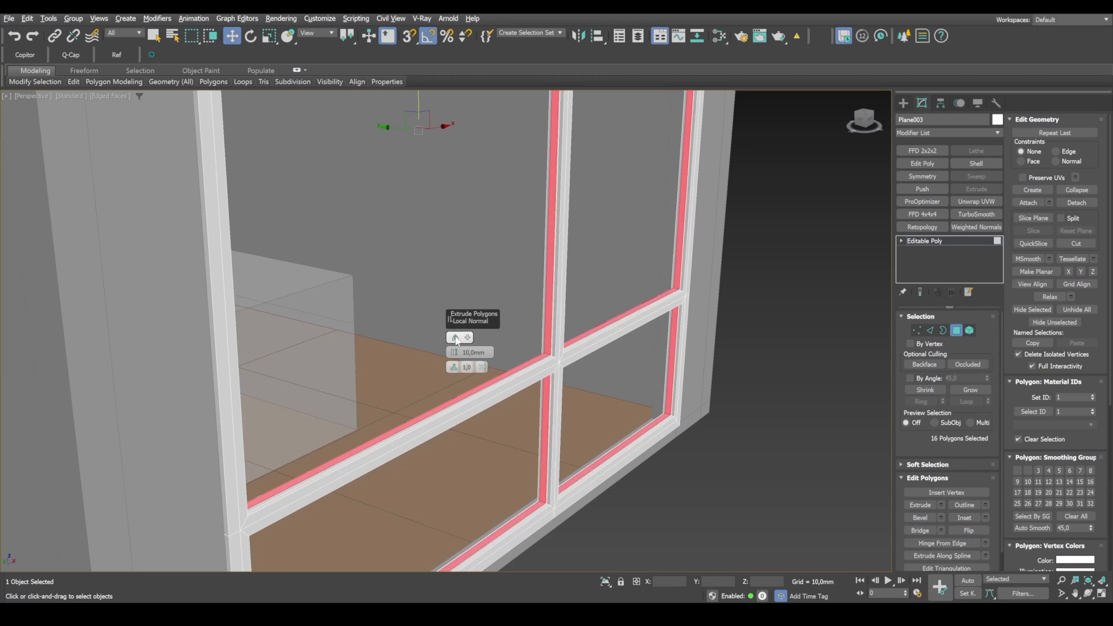
{"action": "left_click", "coordinate": [455, 338]}
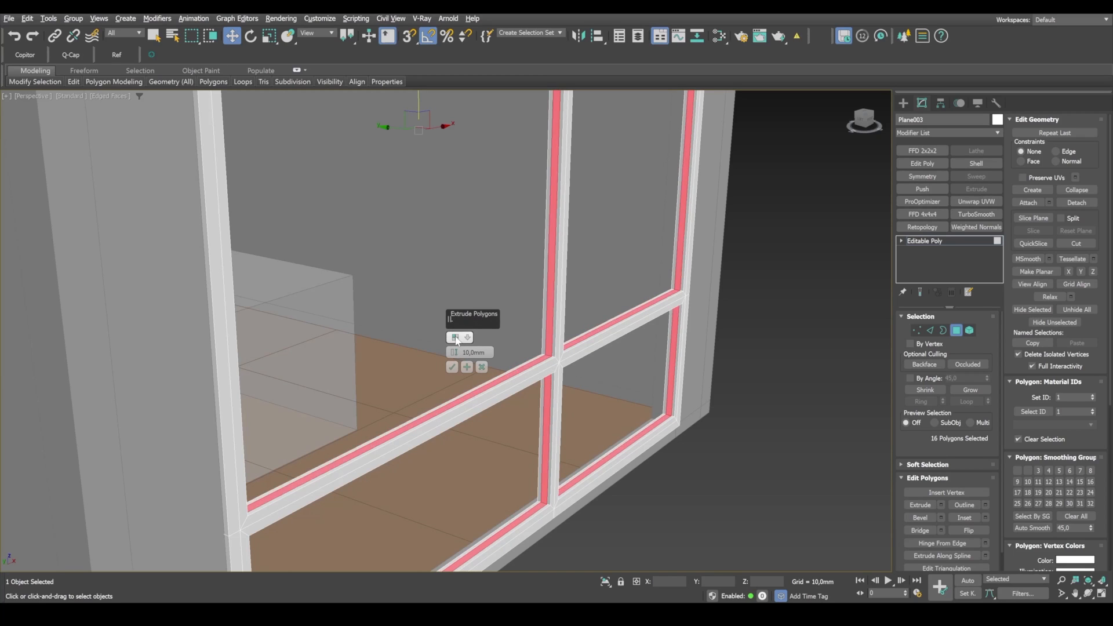
{"action": "left_click", "coordinate": [456, 338]}
{"action": "left_click", "coordinate": [456, 339]}
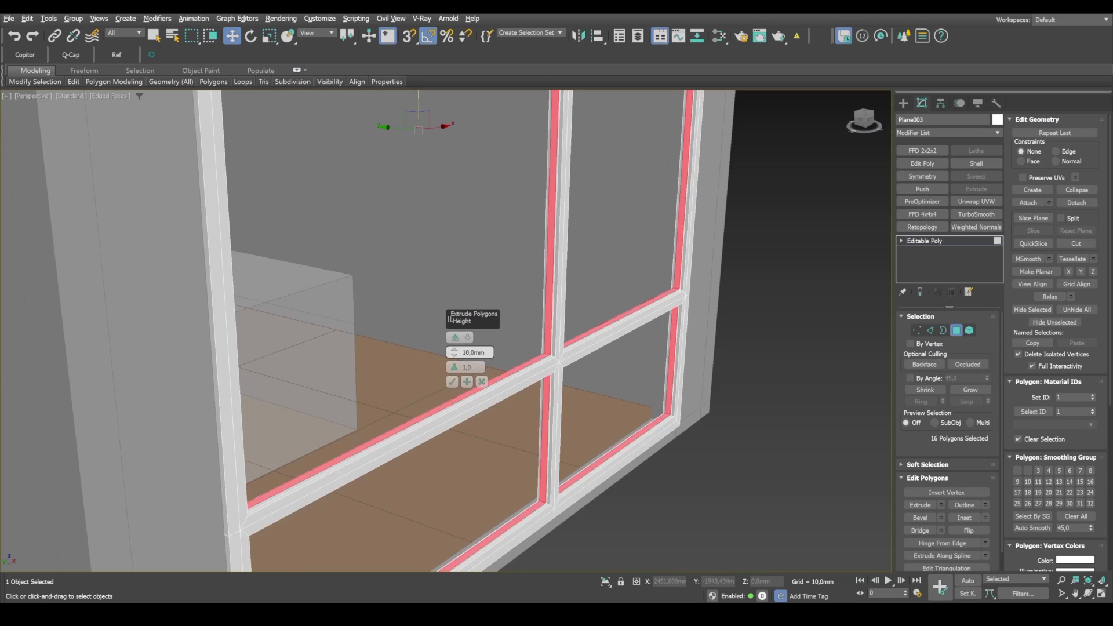
Step: Try extruding the middle strips by 20 mm and compare the frame with the reference photo in the camera view
{"action": "left_click", "coordinate": [473, 352]}
{"action": "type", "text": "20"}
{"action": "key", "text": "Return"}
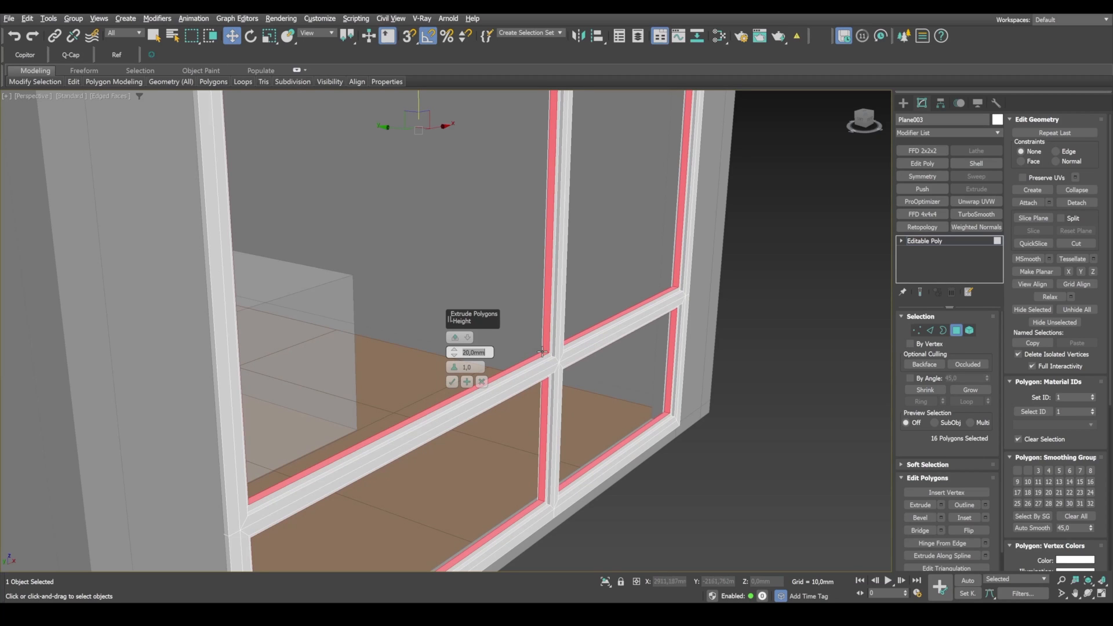
{"action": "type", "text": "w"}
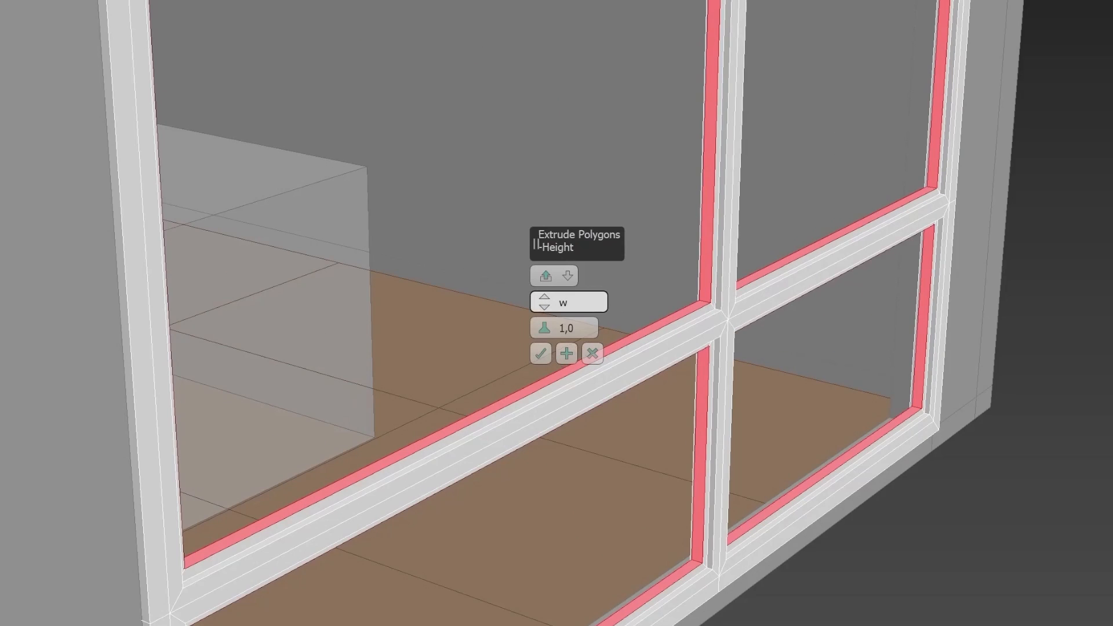
{"action": "left_click_drag", "start_coordinate": [472, 353], "coordinate": [435, 354]}
{"action": "type", "text": "20"}
{"action": "left_click", "coordinate": [540, 353]}
{"action": "key", "text": "alt+w"}
{"action": "middle_click", "coordinate": [778, 255]}
{"action": "key", "text": "alt+w"}
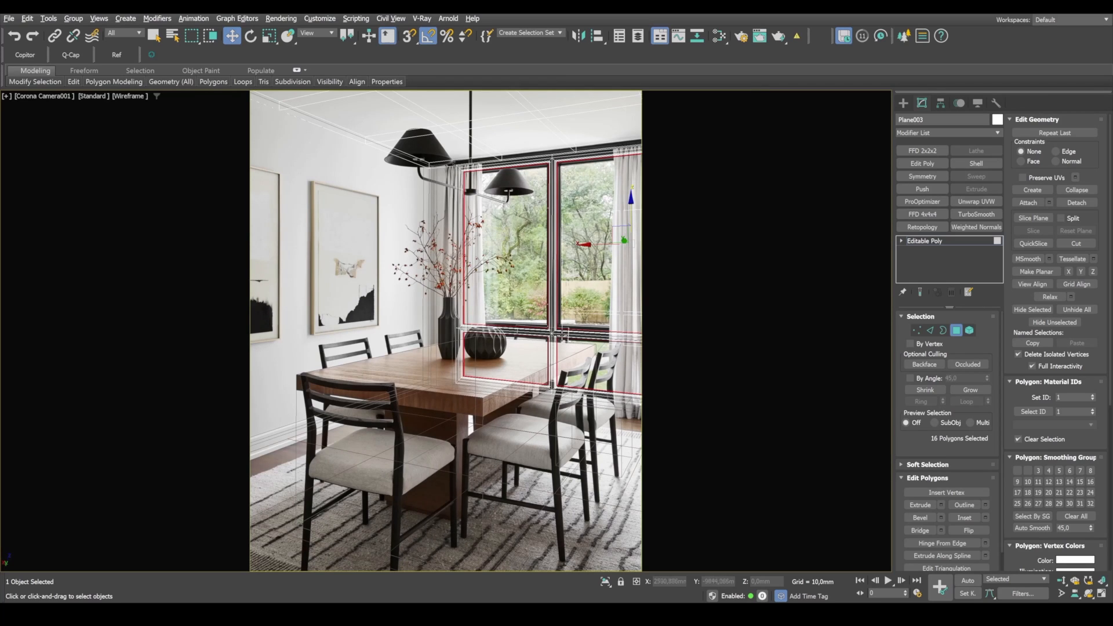
{"action": "key", "text": "alt+w"}
{"action": "middle_click", "coordinate": [666, 441]}
{"action": "key", "text": "alt+w"}
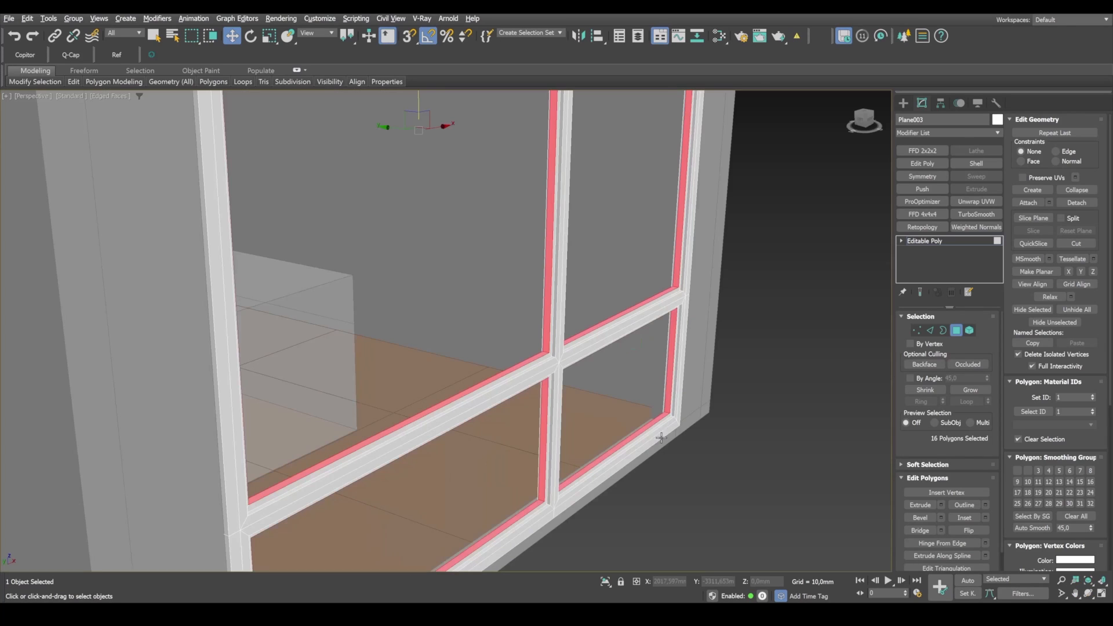
Step: Try extruding the middle strips by 40 mm, check them against the reference photo, and undo that extrusion
{"action": "left_click", "coordinate": [941, 505]}
{"action": "type", "text": "40"}
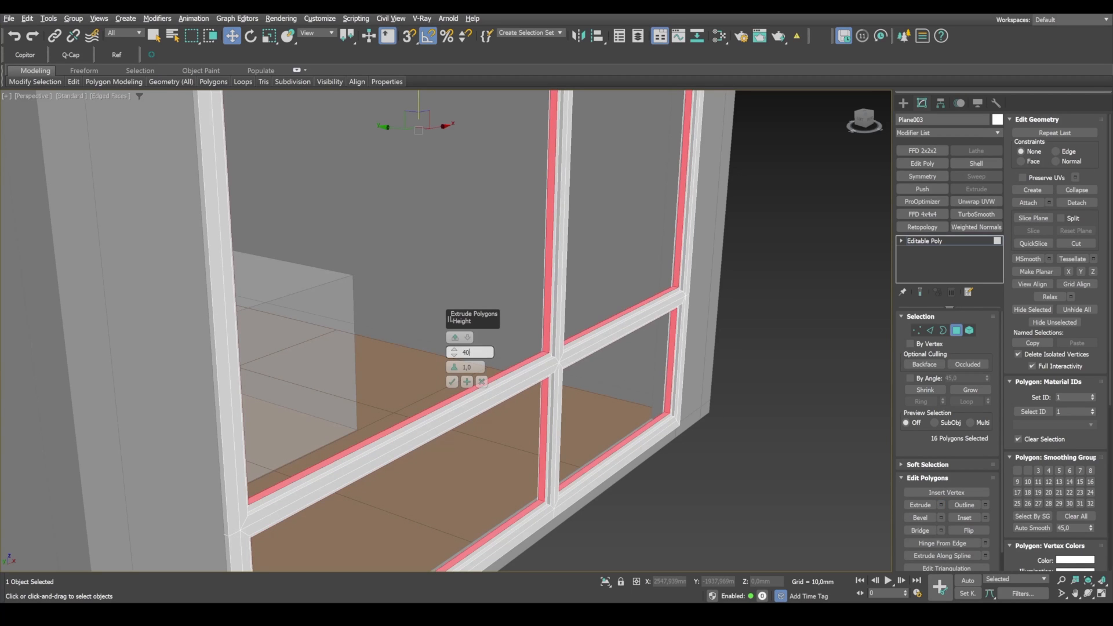
{"action": "key", "text": "Return"}
{"action": "left_click", "coordinate": [453, 382]}
{"action": "key", "text": "alt+w"}
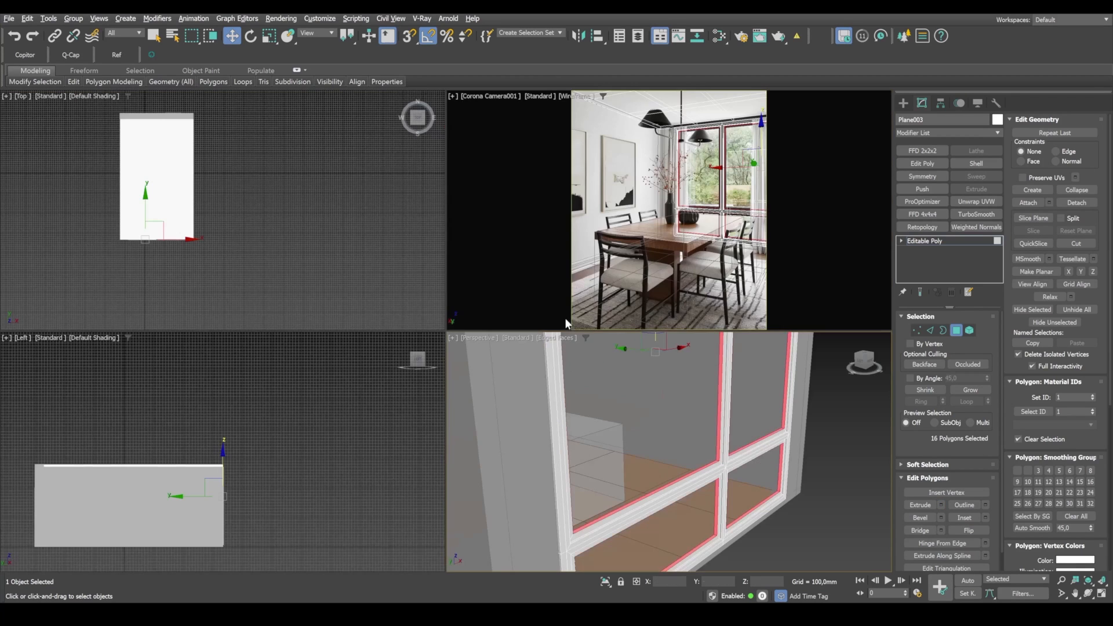
{"action": "right_click", "coordinate": [565, 320]}
{"action": "key", "text": "alt+w"}
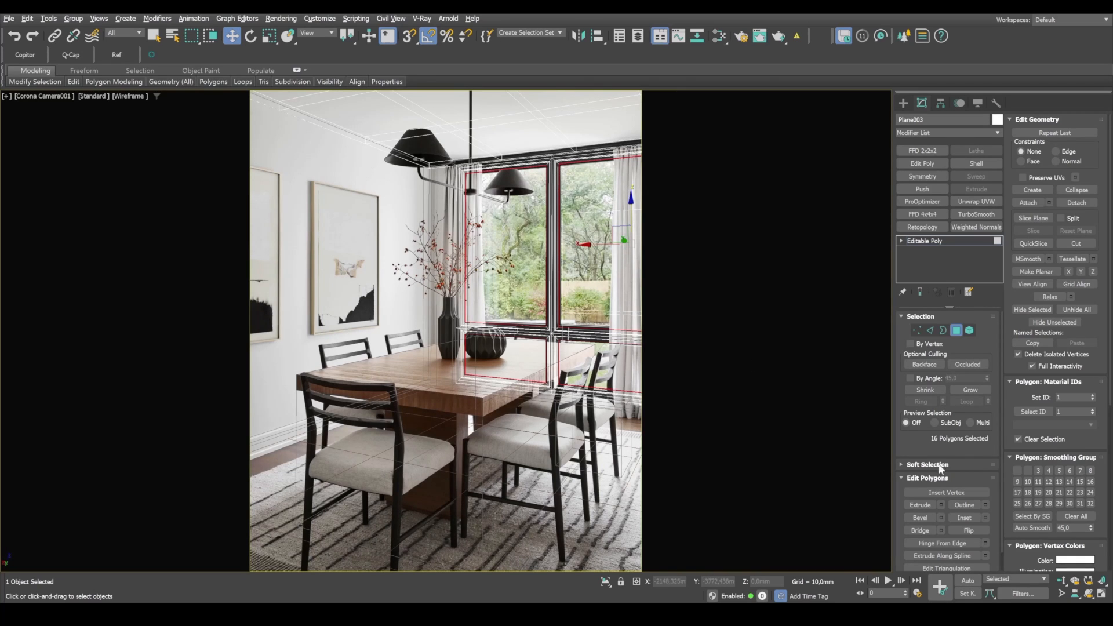
{"action": "key", "text": "ctrl+z"}
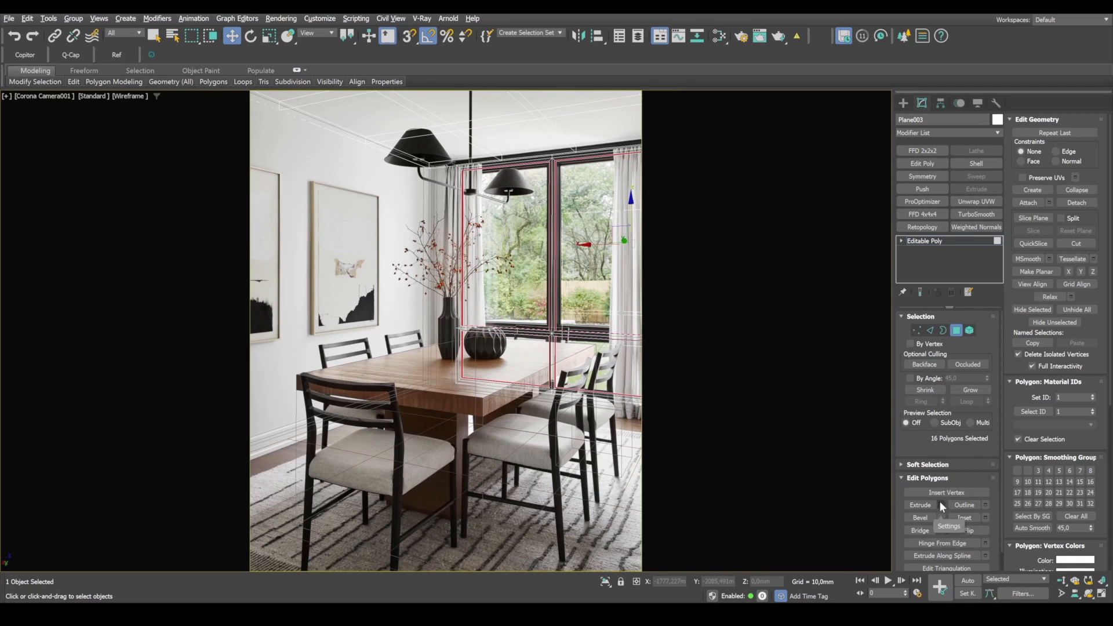
Step: Extrude the middle strips inside the window openings by 30 mm along Local Normal
{"action": "left_click", "coordinate": [940, 505]}
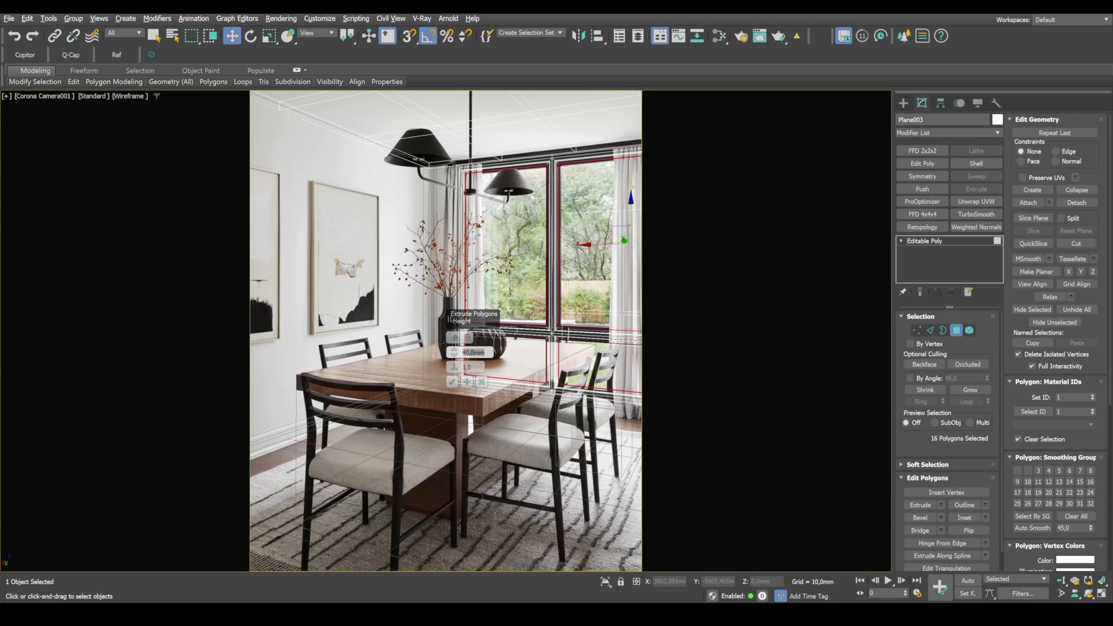
{"action": "type", "text": "30"}
{"action": "key", "text": "Return"}
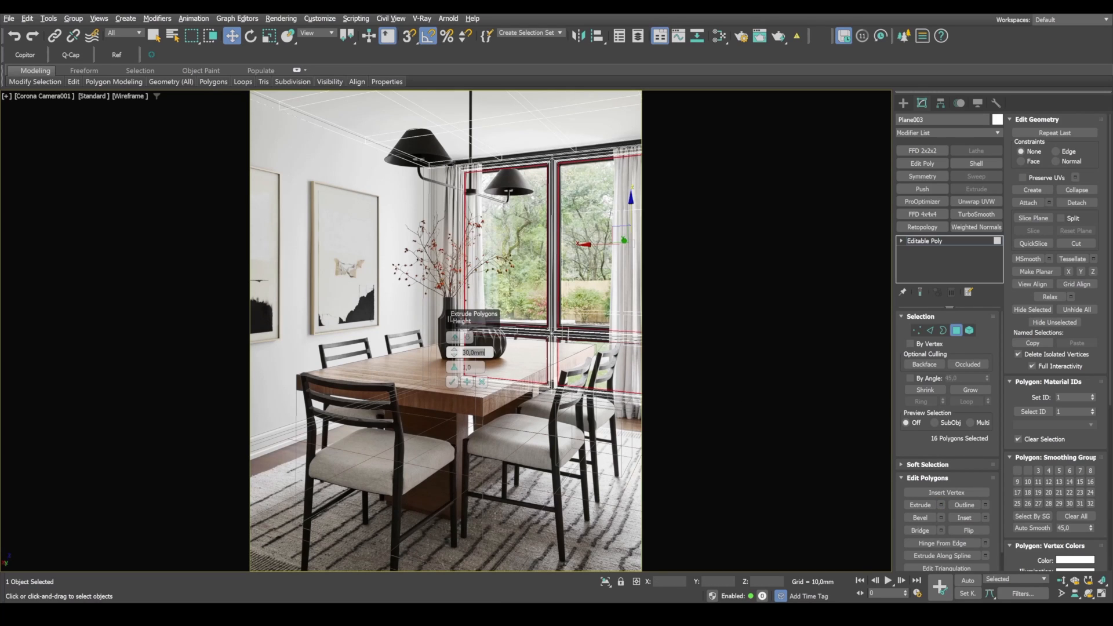
{"action": "left_click", "coordinate": [452, 381]}
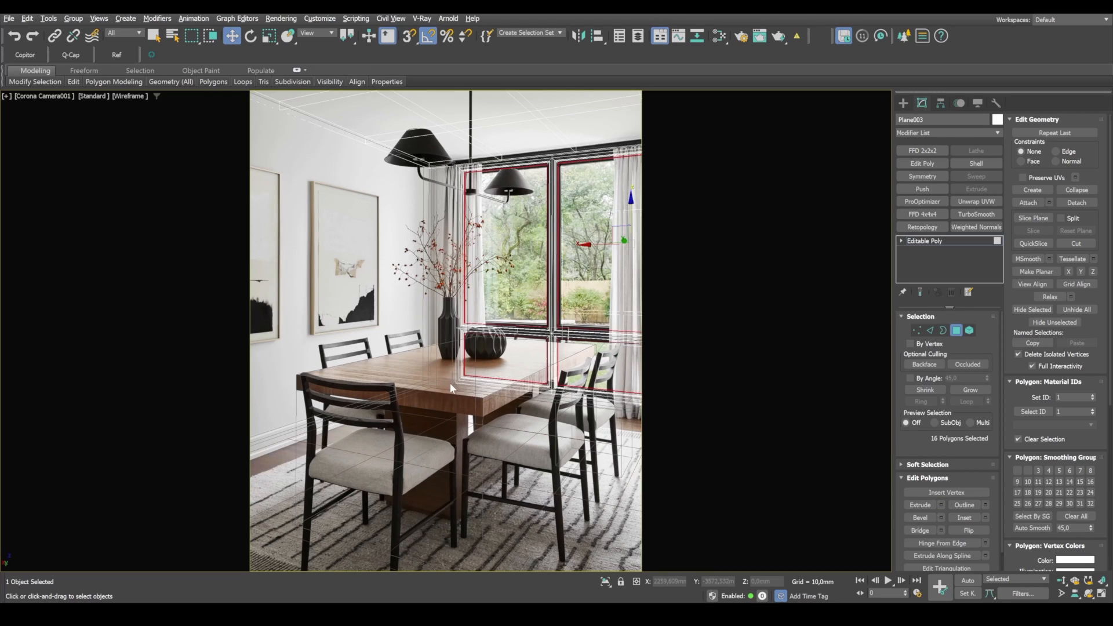
{"action": "key", "text": "alt+w"}
{"action": "key", "text": "alt+w"}
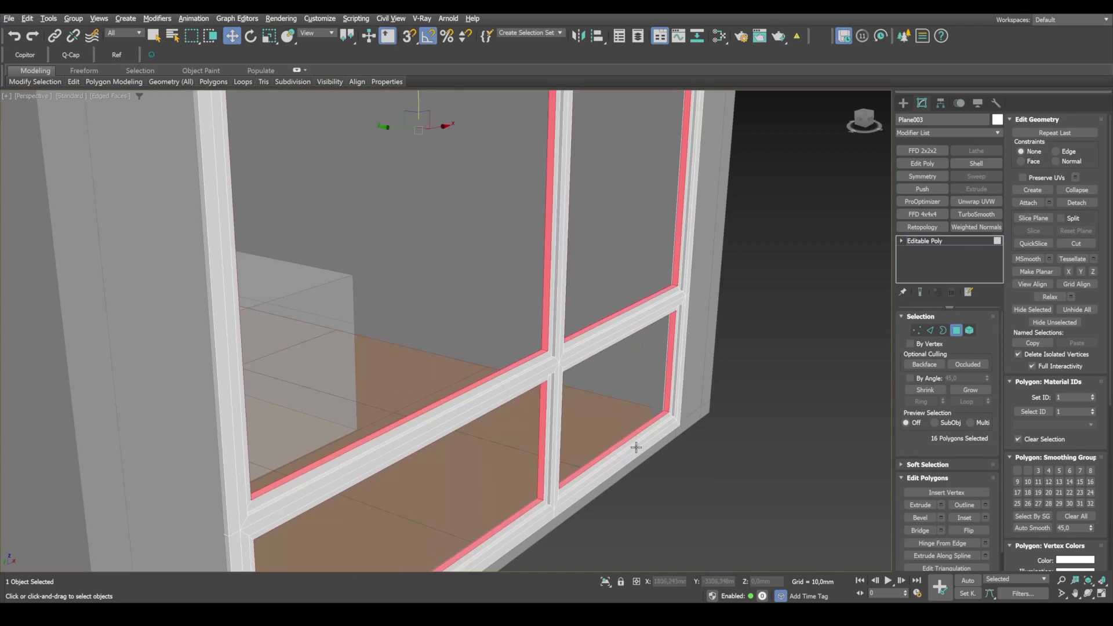
Step: Inset the selected strips around the inside of the window openings by about 8 mm
{"action": "scroll", "coordinate": [609, 412], "scroll_direction": "up", "scroll_amount": 5}
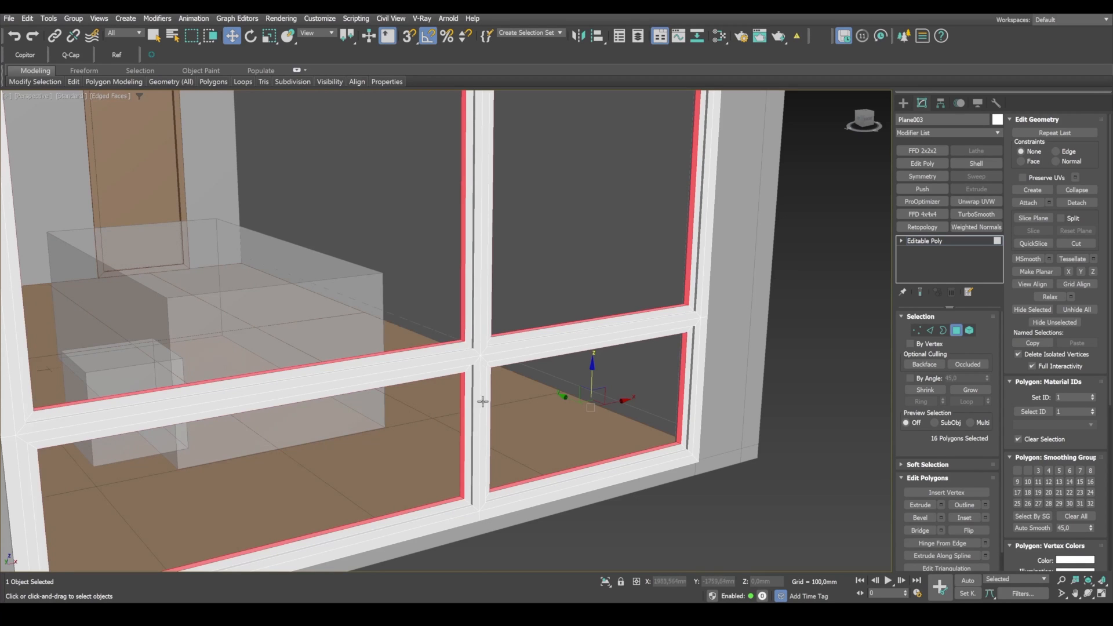
{"action": "scroll", "coordinate": [492, 406], "scroll_direction": "up", "scroll_amount": 3}
{"action": "scroll", "coordinate": [538, 350], "scroll_direction": "up", "scroll_amount": 2}
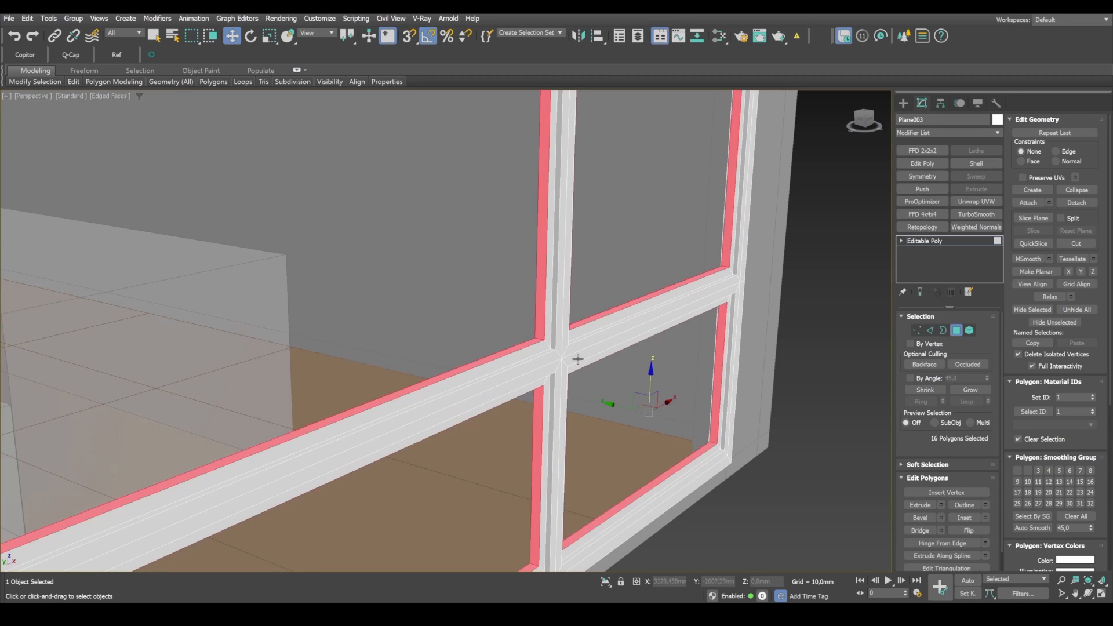
{"action": "middle_click_drag", "start_coordinate": [650, 352], "coordinate": [516, 336], "text": "alt"}
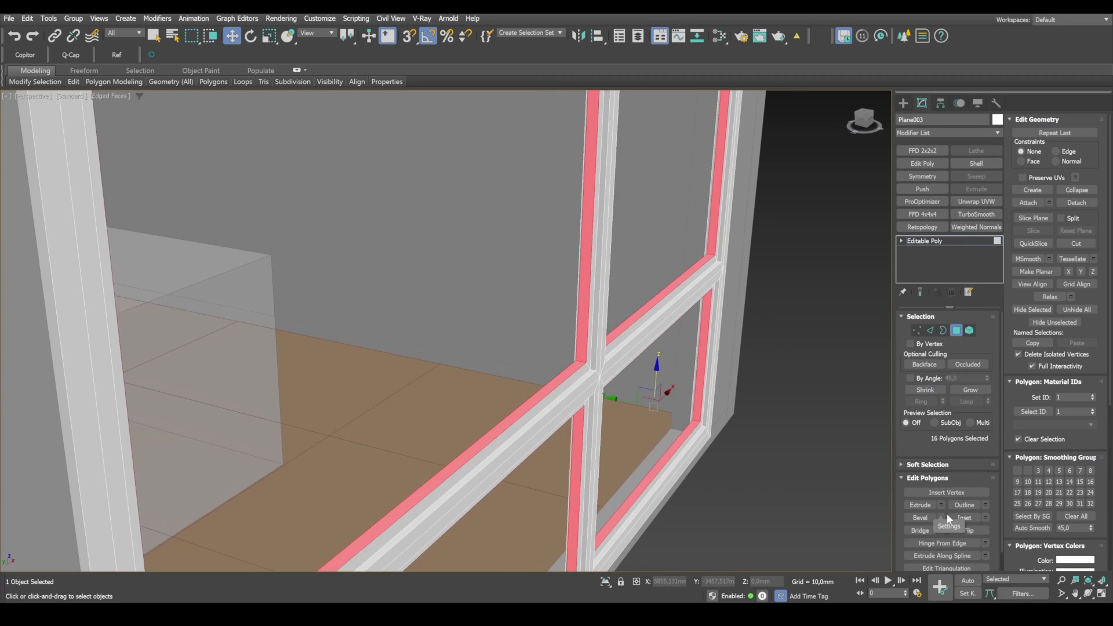
{"action": "left_click", "coordinate": [986, 517]}
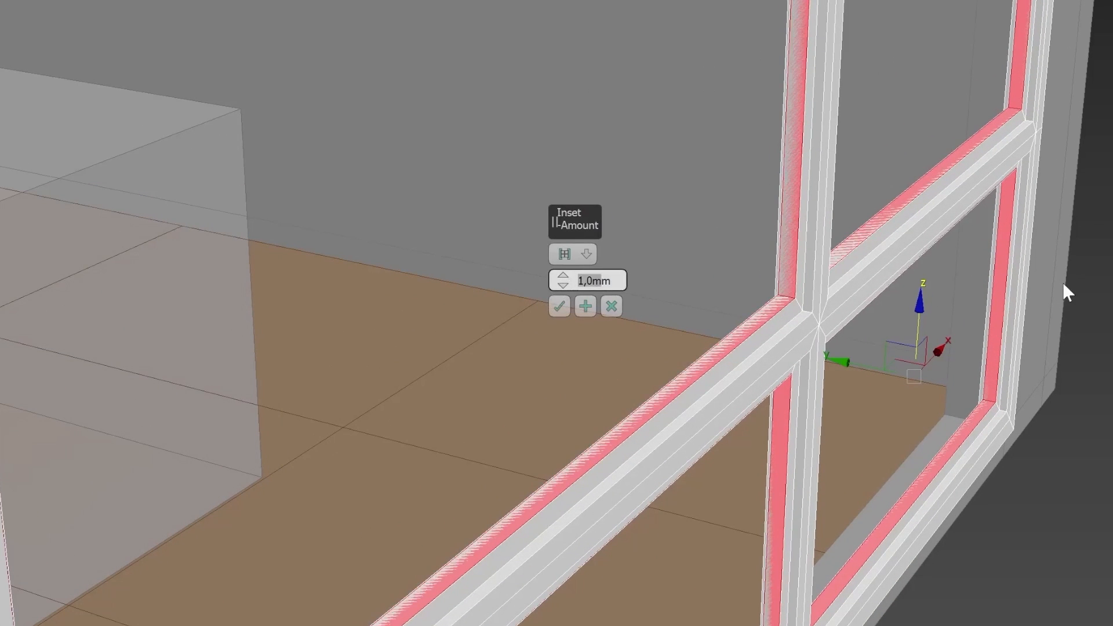
{"action": "type", "text": "10000"}
{"action": "key", "text": "Return"}
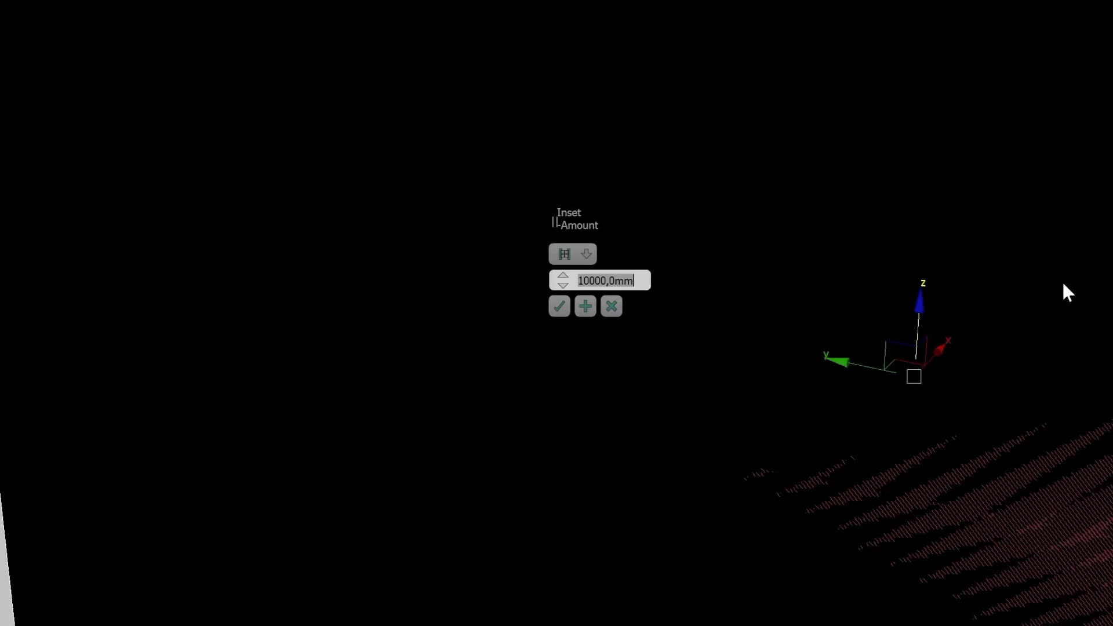
{"action": "type", "text": "10"}
{"action": "key", "text": "Return"}
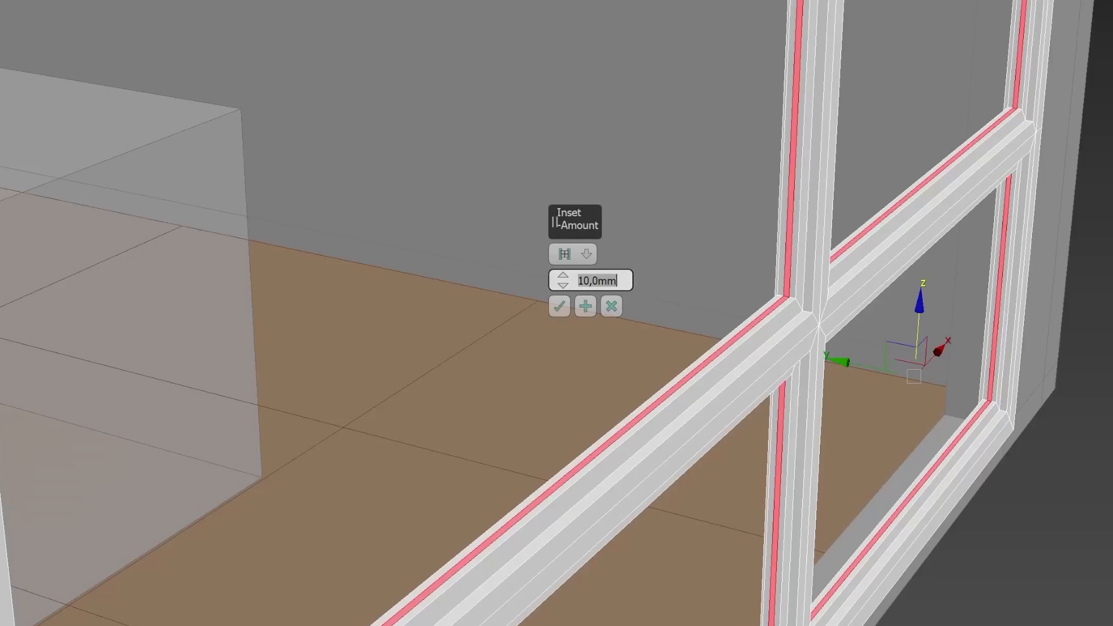
{"action": "left_click_drag", "start_coordinate": [563, 284], "coordinate": [565, 300]}
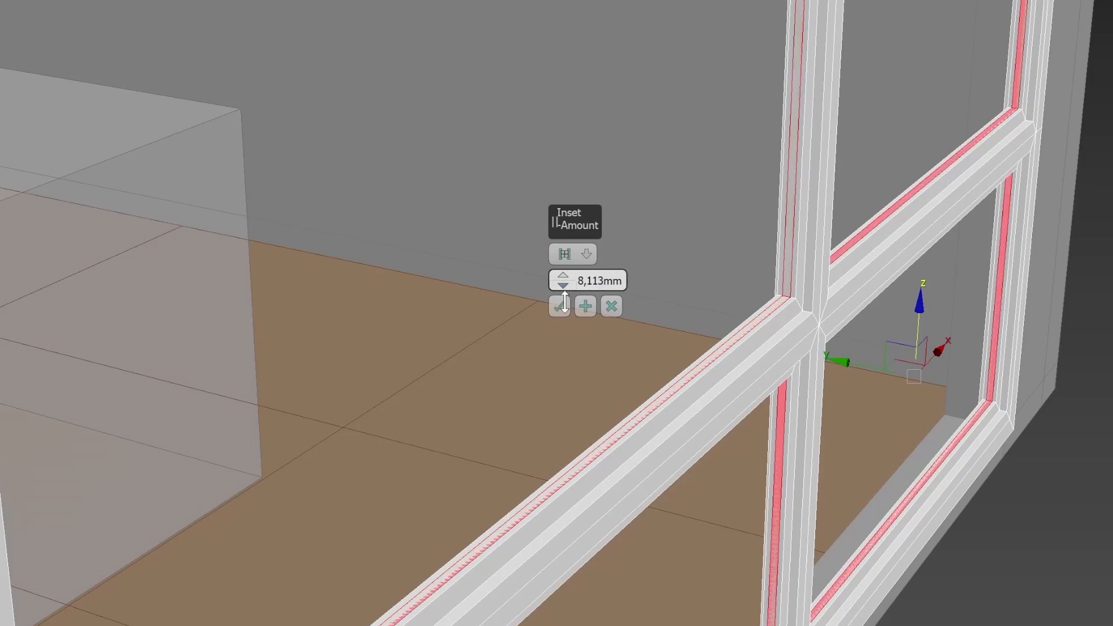
{"action": "left_click", "coordinate": [558, 307]}
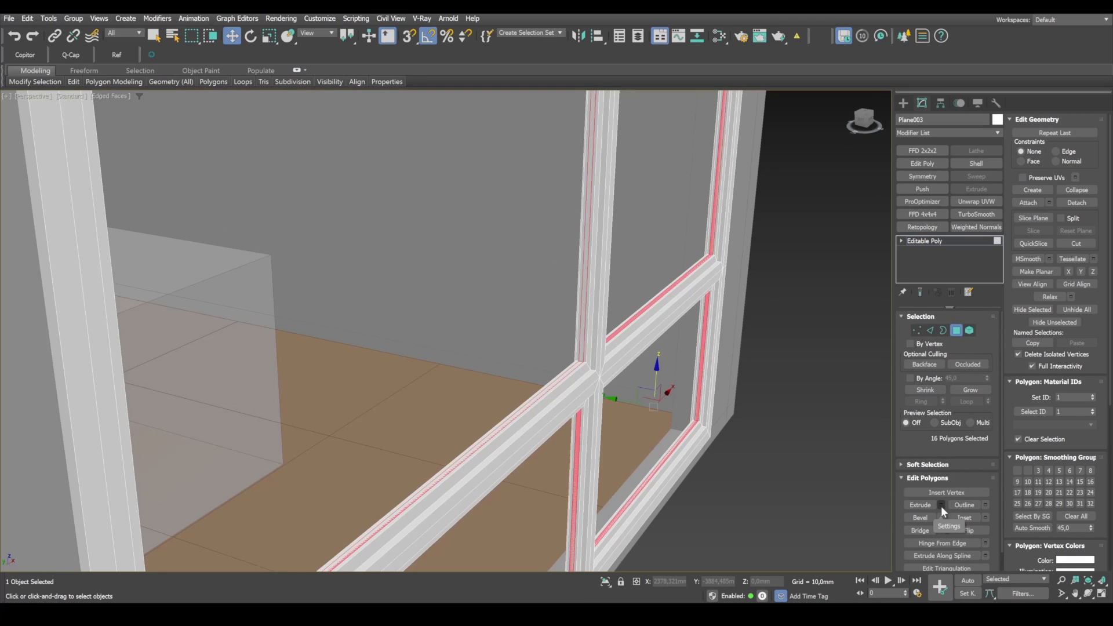
Step: Extrude the inset strips by 10 mm and compare the frame with the reference photo in the camera view
{"action": "left_click", "coordinate": [941, 505]}
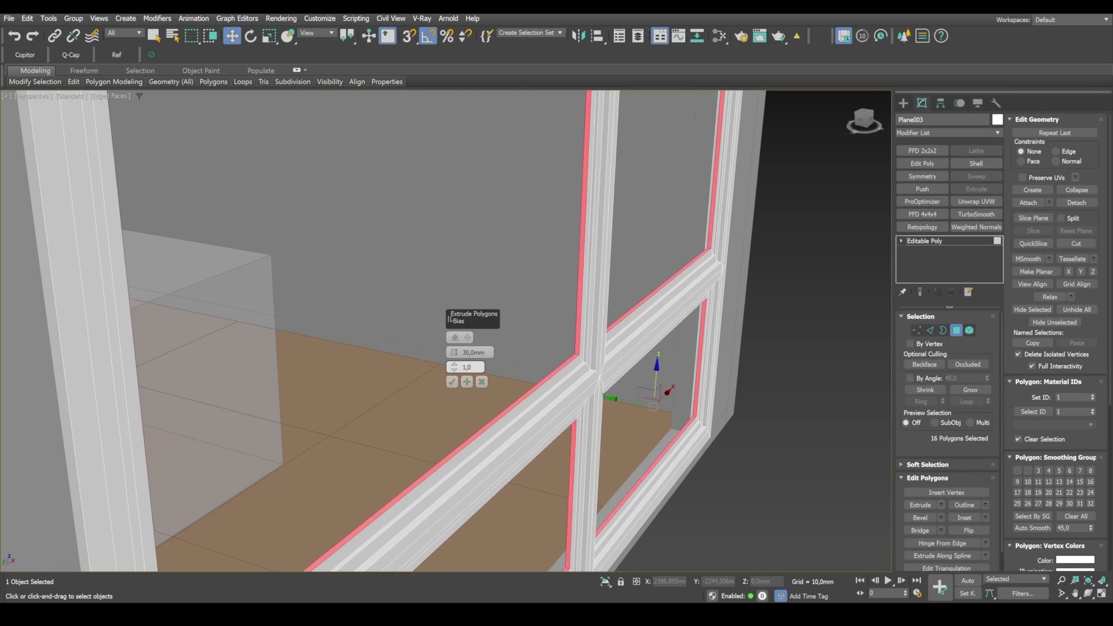
{"action": "type", "text": "10"}
{"action": "key", "text": "Return"}
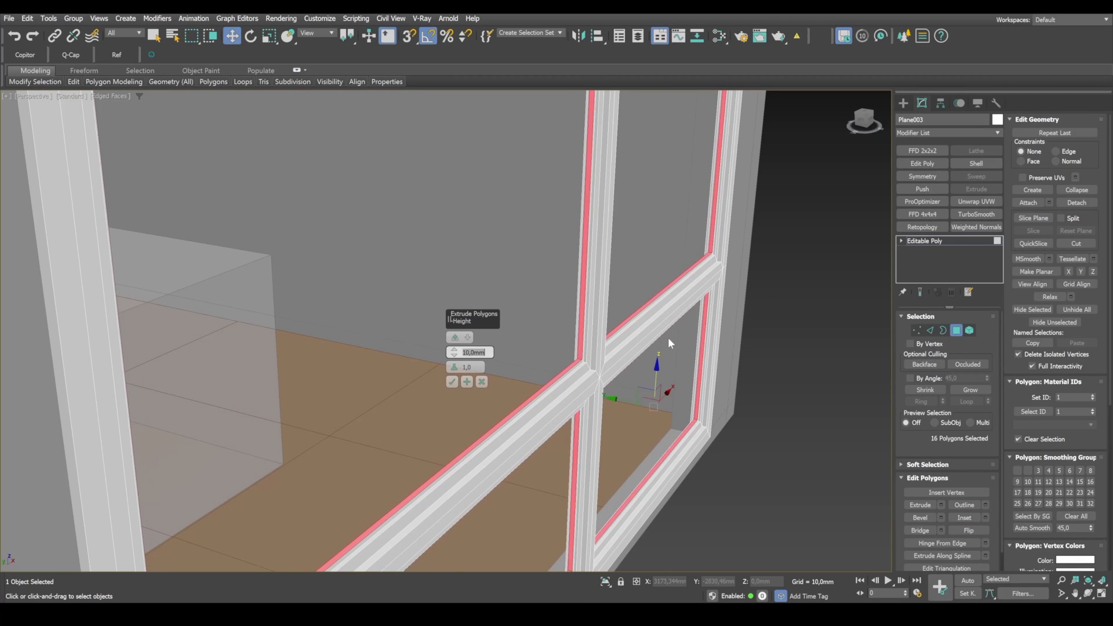
{"action": "left_click", "coordinate": [452, 381]}
{"action": "key", "text": "alt+w"}
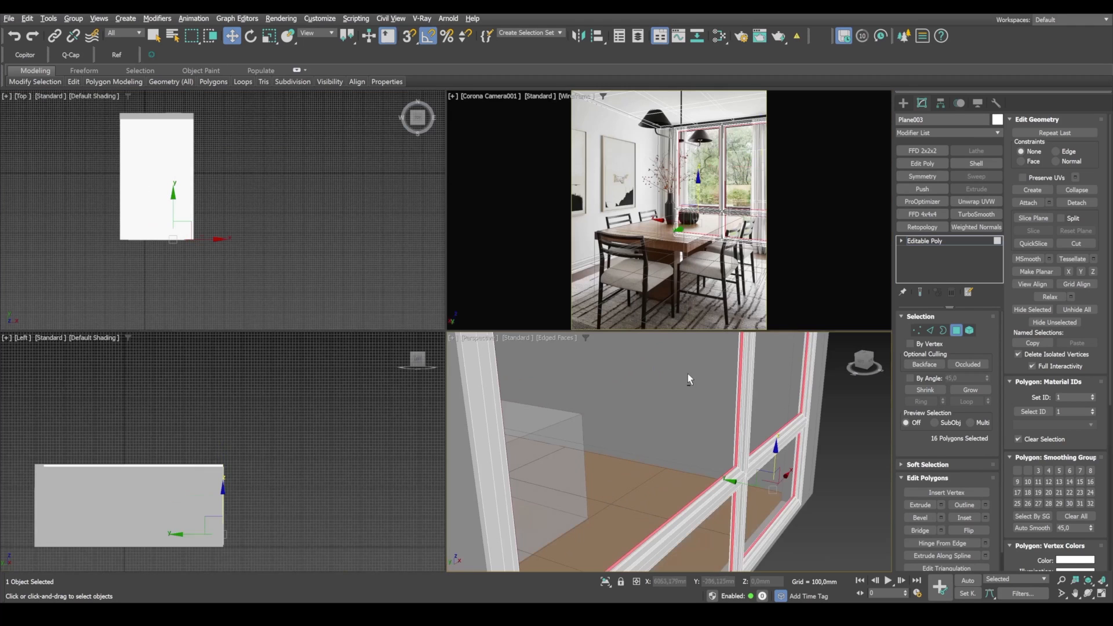
{"action": "key", "text": "alt+w"}
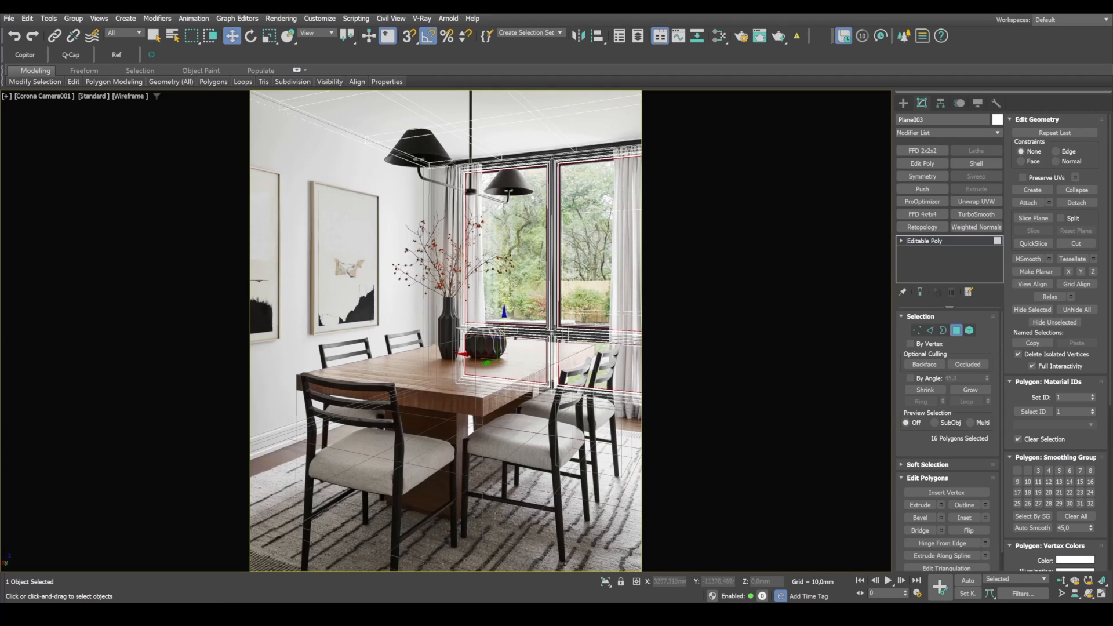
{"action": "key", "text": "alt+w"}
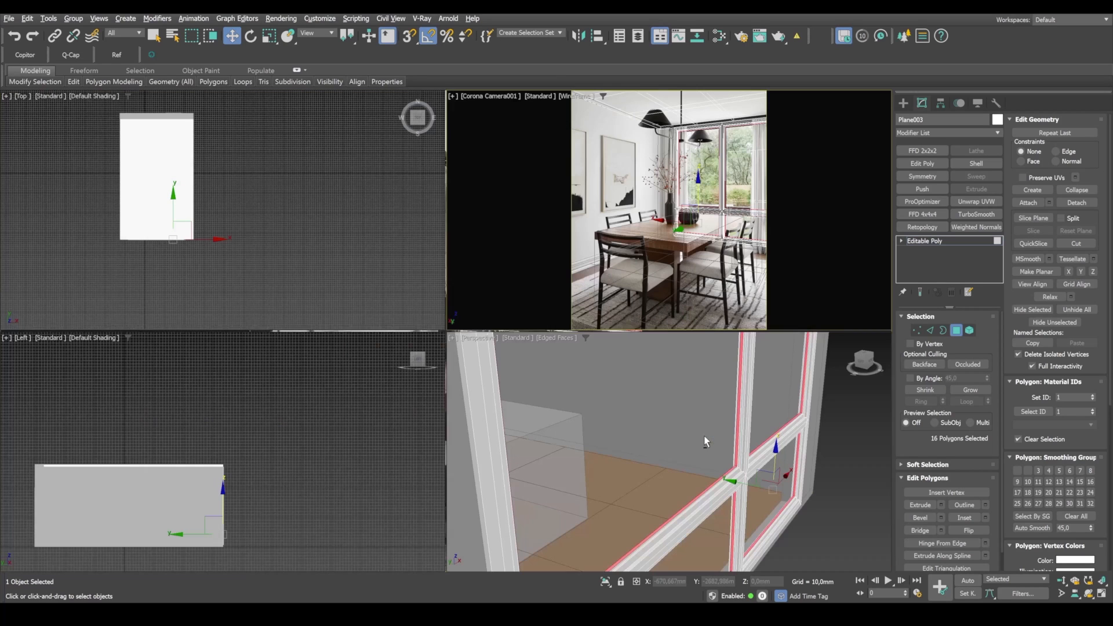
{"action": "right_click", "coordinate": [809, 456]}
{"action": "key", "text": "alt+w"}
{"action": "scroll", "coordinate": [753, 426], "scroll_direction": "down", "scroll_amount": 10}
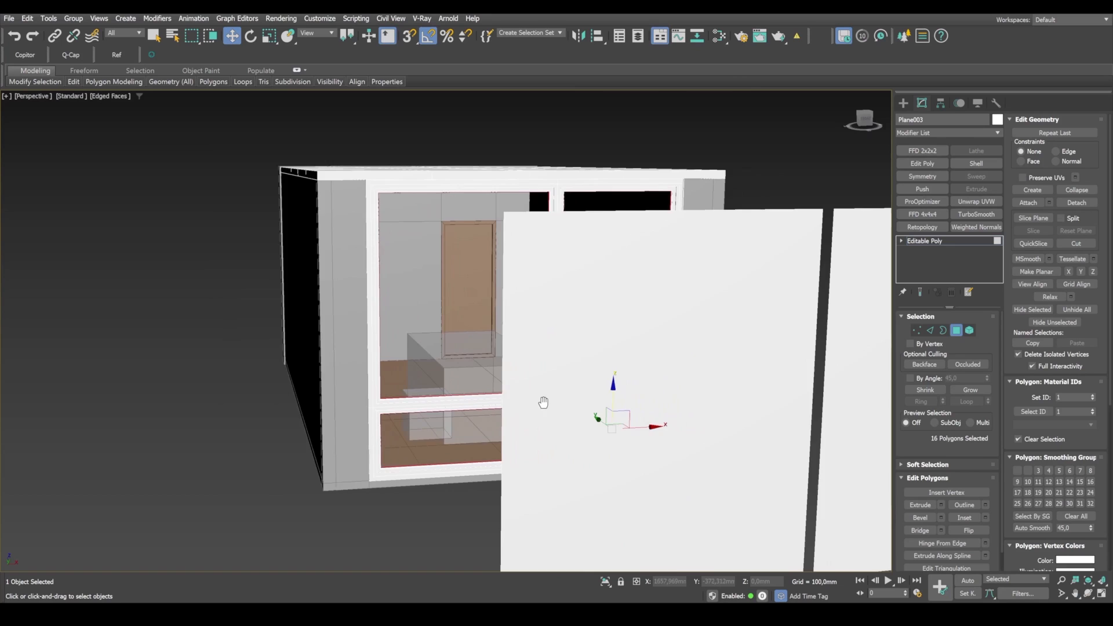
{"action": "middle_click_drag", "start_coordinate": [544, 402], "coordinate": [561, 389], "text": "alt"}
{"action": "scroll", "coordinate": [593, 367], "scroll_direction": "up", "scroll_amount": 7}
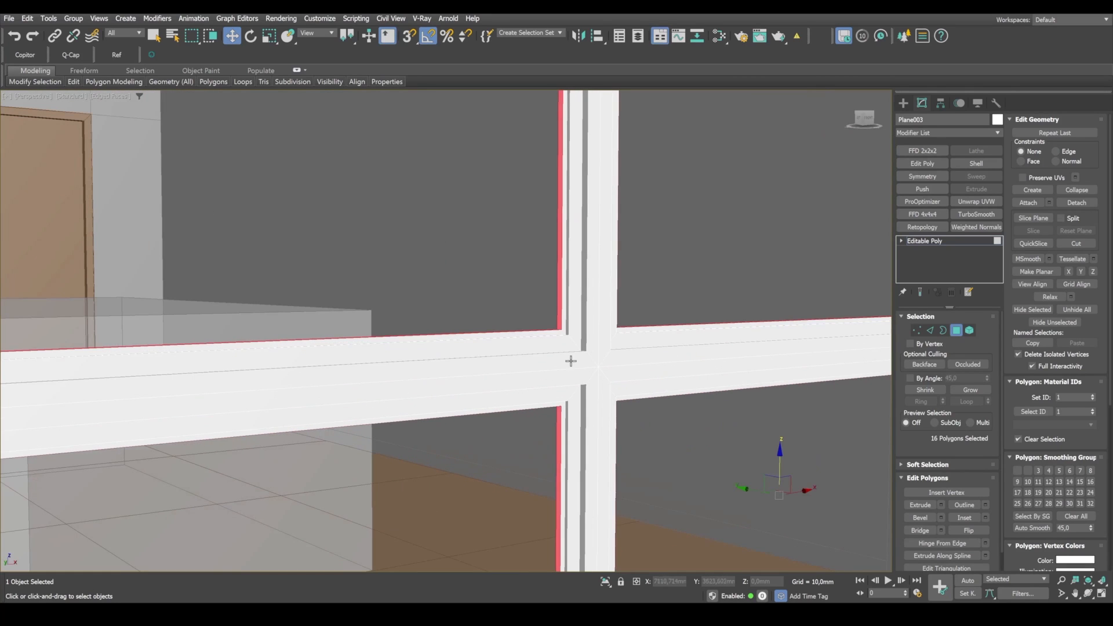
{"action": "left_click", "coordinate": [573, 361]}
{"action": "left_click", "coordinate": [575, 374], "text": "ctrl"}
{"action": "scroll", "coordinate": [568, 383], "scroll_direction": "down", "scroll_amount": 6}
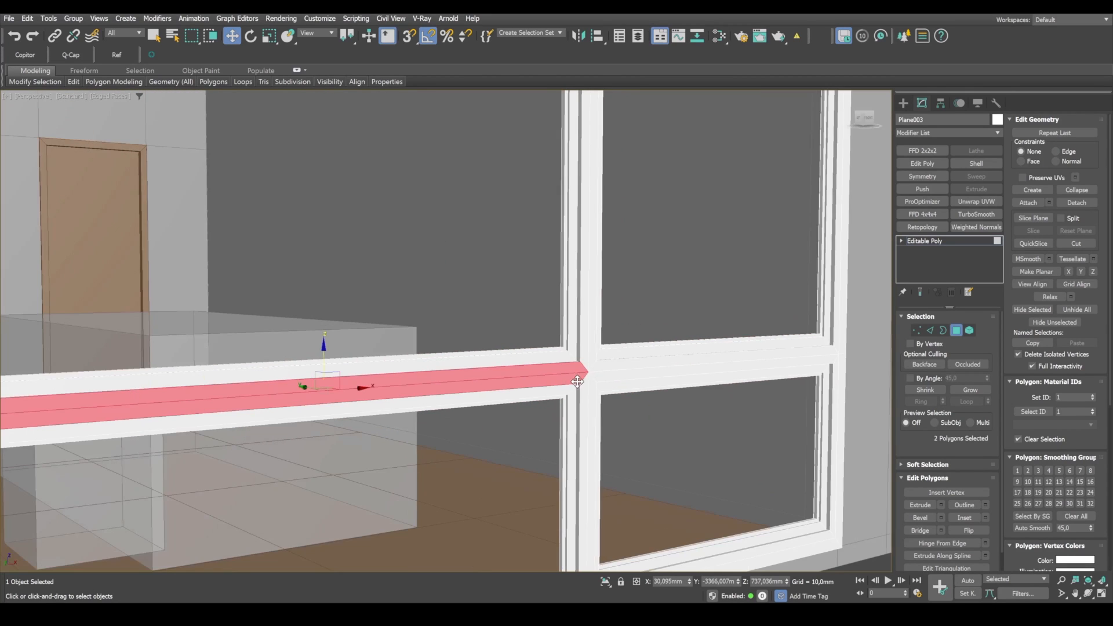
{"action": "scroll", "coordinate": [705, 390], "scroll_direction": "down", "scroll_amount": 4}
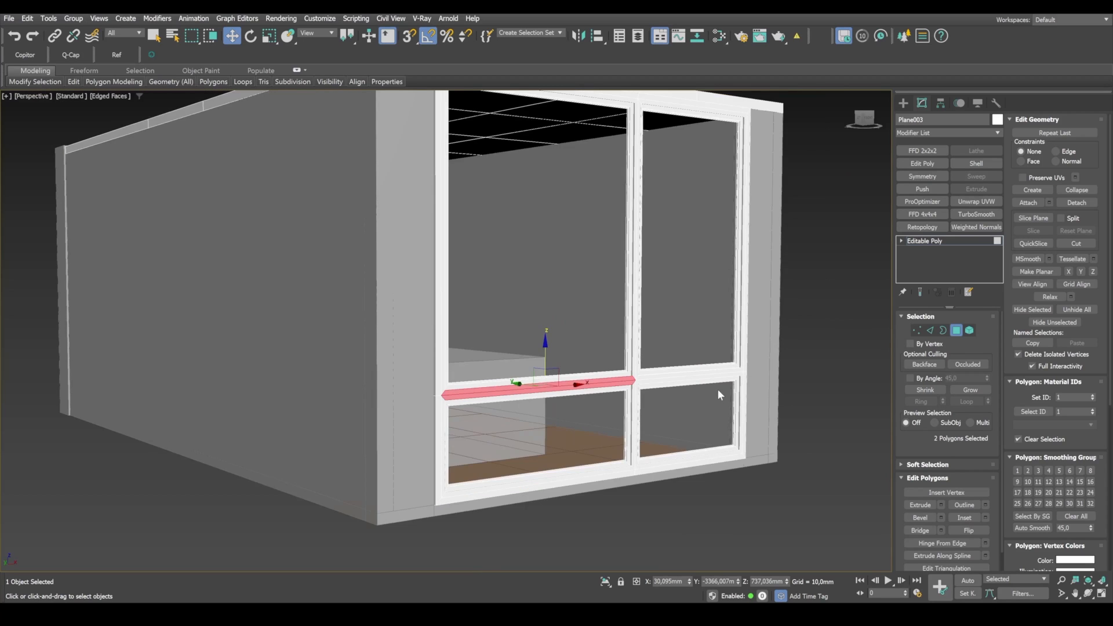
Step: Select all vertices along the upper side of the window's horizontal bar, across its full width and depth
{"action": "middle_click_drag", "start_coordinate": [718, 388], "coordinate": [708, 392], "text": "alt"}
{"action": "key", "text": "4"}
{"action": "key", "text": "1"}
{"action": "scroll", "coordinate": [417, 385], "scroll_direction": "up", "scroll_amount": 6}
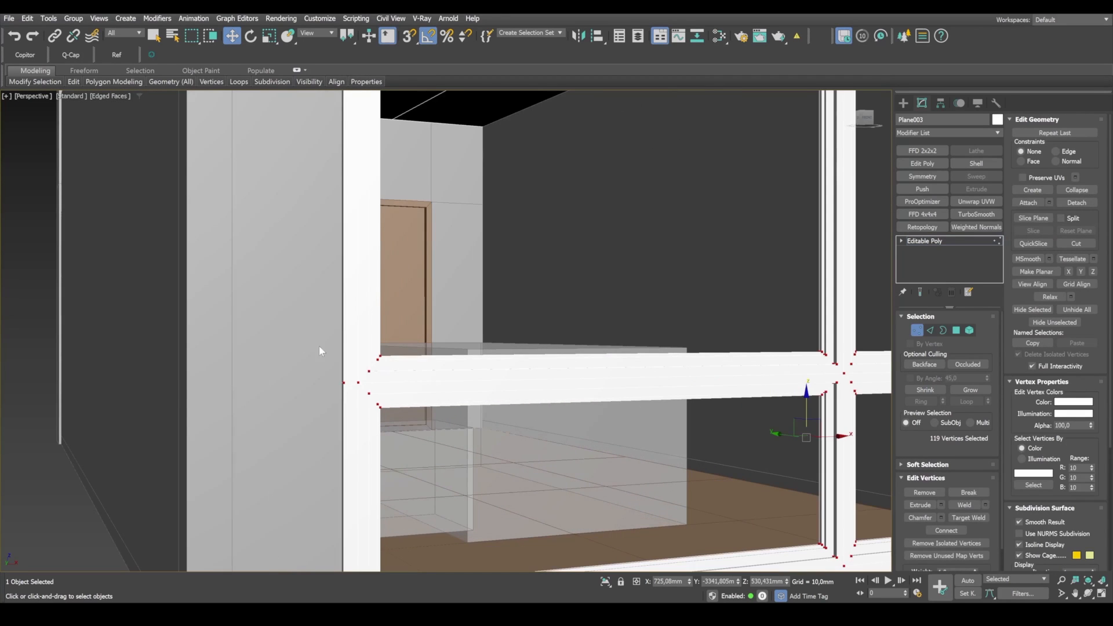
{"action": "key", "text": "F3"}
{"action": "left_click_drag", "start_coordinate": [401, 377], "coordinate": [403, 377]}
{"action": "middle_click_drag", "start_coordinate": [757, 341], "coordinate": [479, 326], "text": "alt"}
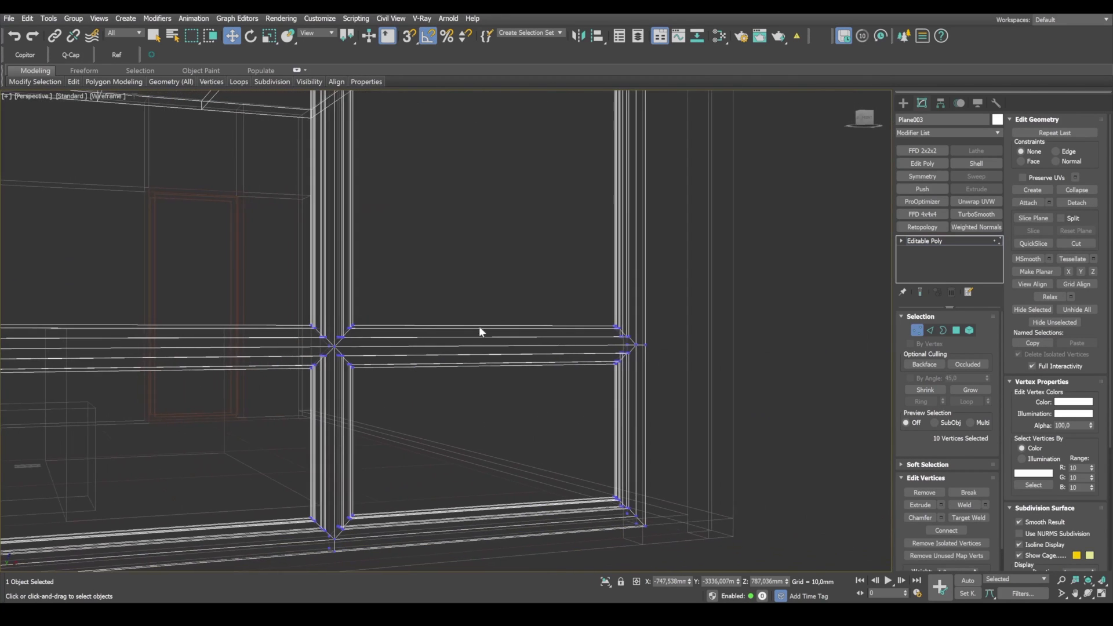
{"action": "left_click_drag", "start_coordinate": [682, 344], "coordinate": [682, 342]}
{"action": "middle_click_drag", "start_coordinate": [403, 363], "coordinate": [643, 393]}
Step: Try raising the bar's upper vertices by about 18 mm along Z and undo the move
{"action": "key", "text": "F3"}
{"action": "left_click_drag", "start_coordinate": [537, 331], "coordinate": [538, 326]}
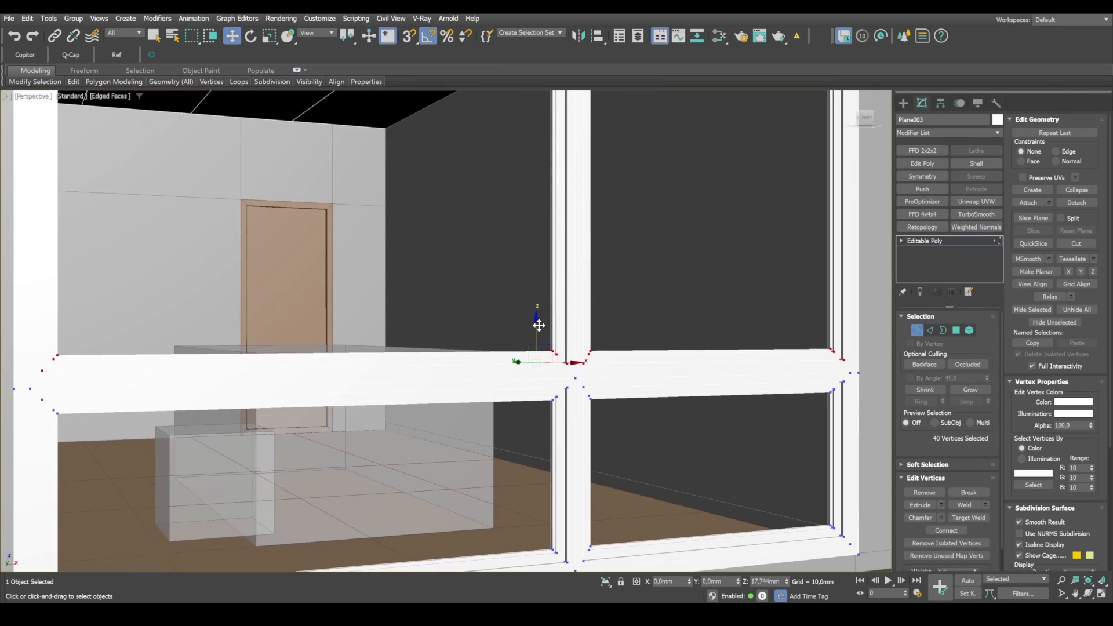
{"action": "key", "text": "F3"}
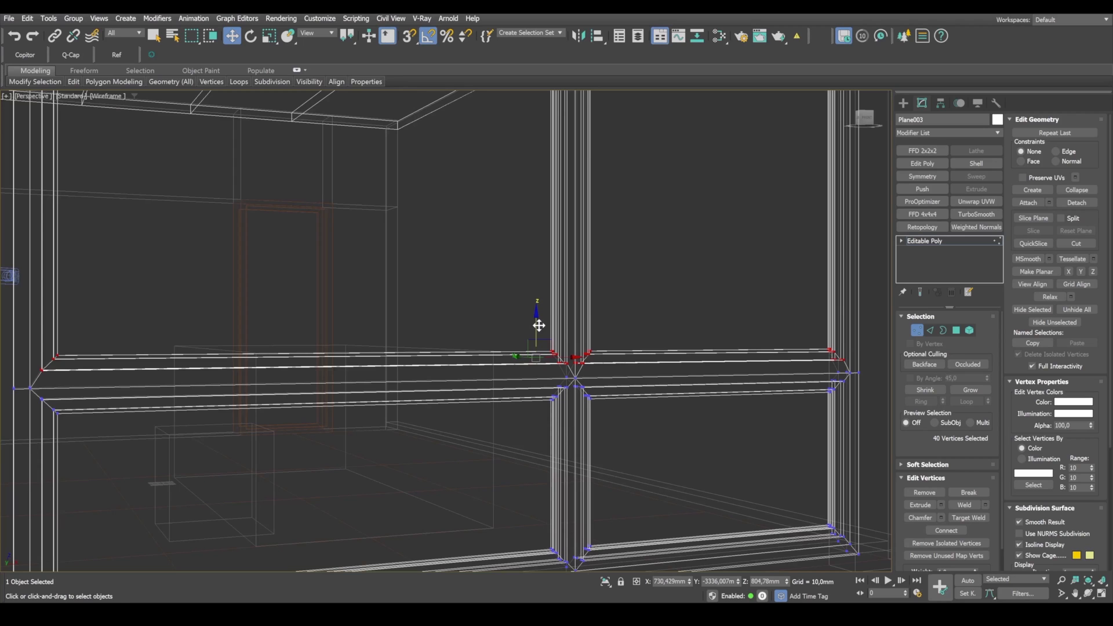
{"action": "key", "text": "ctrl+z"}
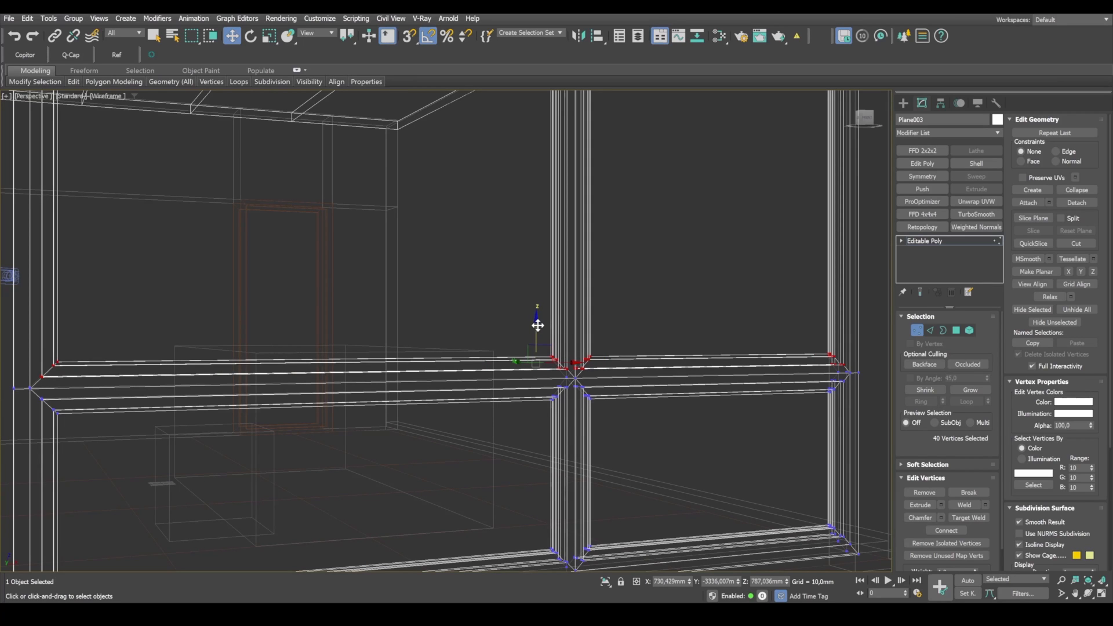
Step: Offset the horizontal bar's upper vertices by exactly 10 mm in Z
{"action": "key", "text": "F12"}
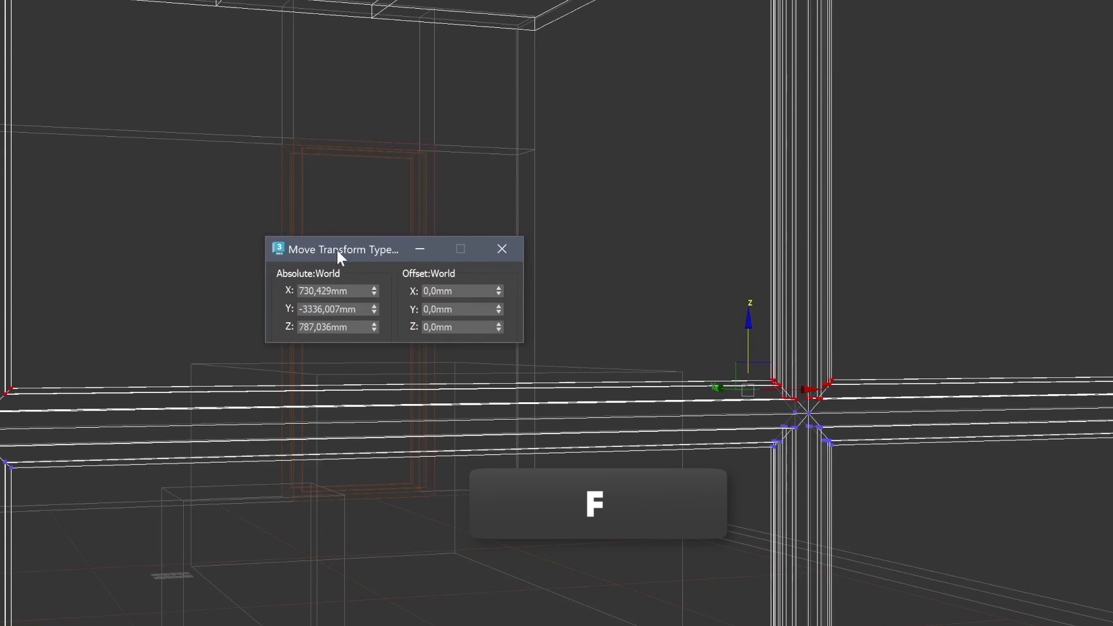
{"action": "double_click", "coordinate": [438, 328]}
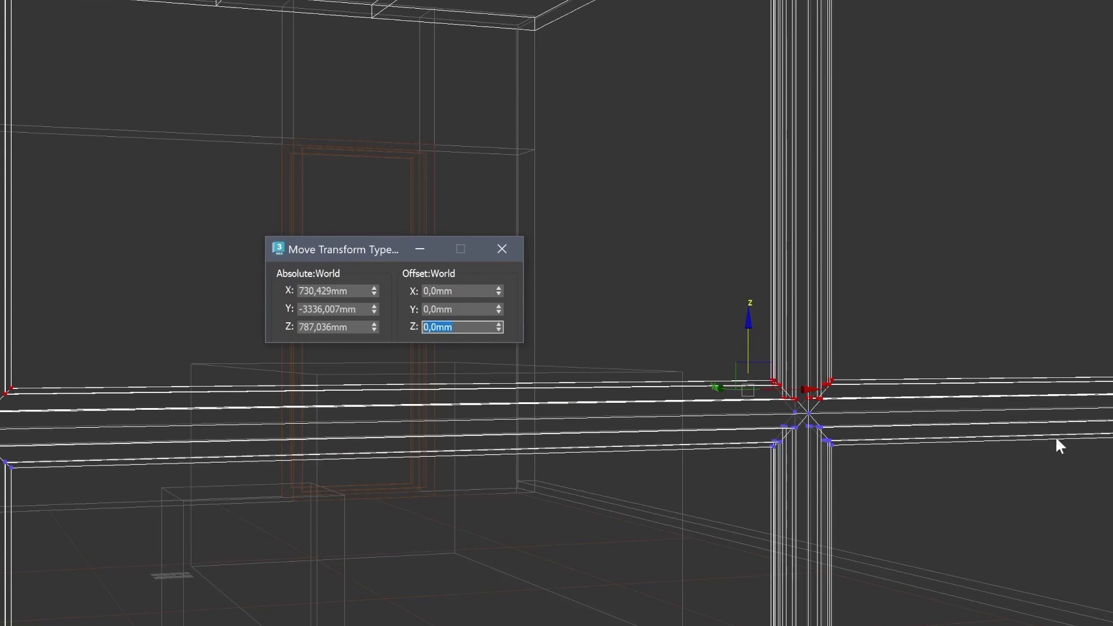
{"action": "type", "text": "10"}
{"action": "key", "text": "Return"}
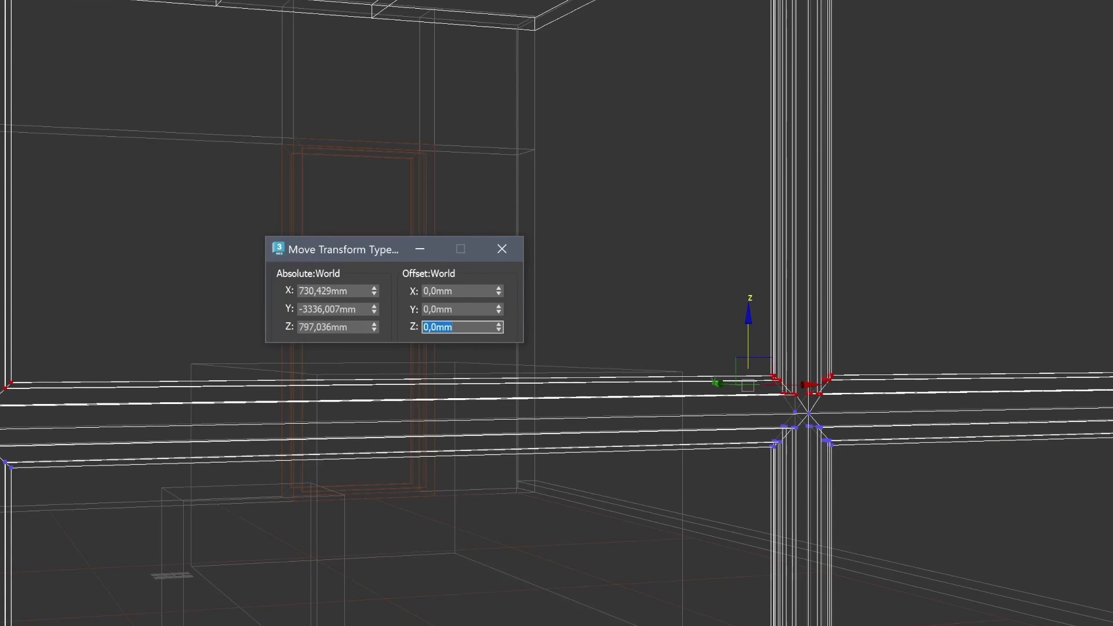
Step: Select all vertices along the lower side of the horizontal bar and offset them by -10 mm in Z
{"action": "scroll", "coordinate": [971, 451], "scroll_direction": "down", "scroll_amount": 8}
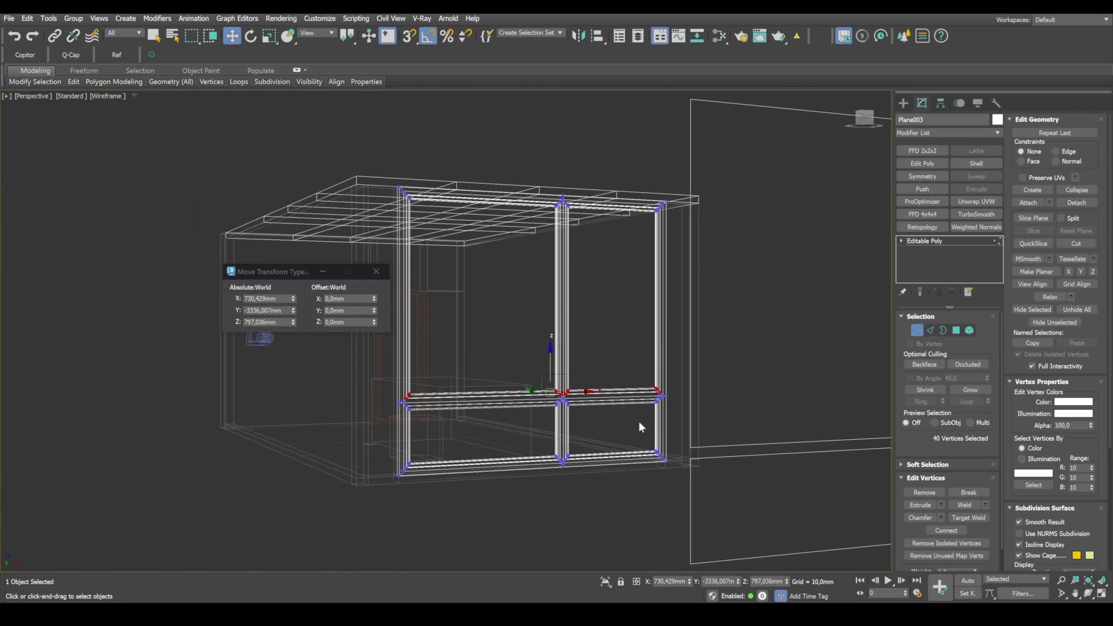
{"action": "scroll", "coordinate": [954, 465], "scroll_direction": "up", "scroll_amount": 4}
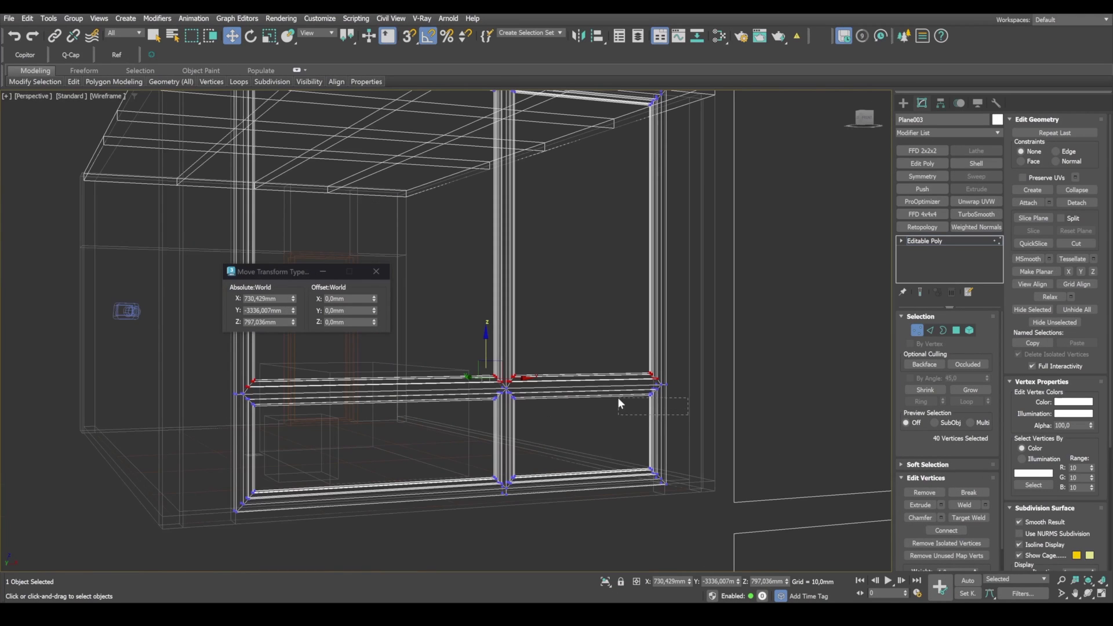
{"action": "left_click_drag", "start_coordinate": [608, 387], "coordinate": [608, 386]}
{"action": "middle_click_drag", "start_coordinate": [581, 421], "coordinate": [625, 431], "text": "alt"}
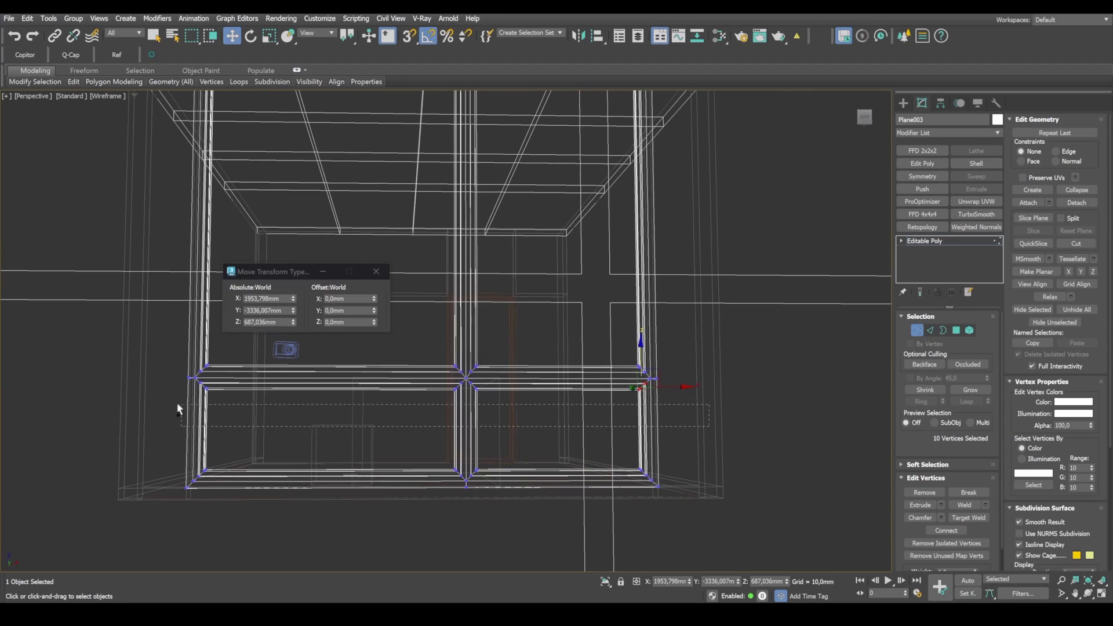
{"action": "left_click_drag", "start_coordinate": [143, 385], "coordinate": [143, 385]}
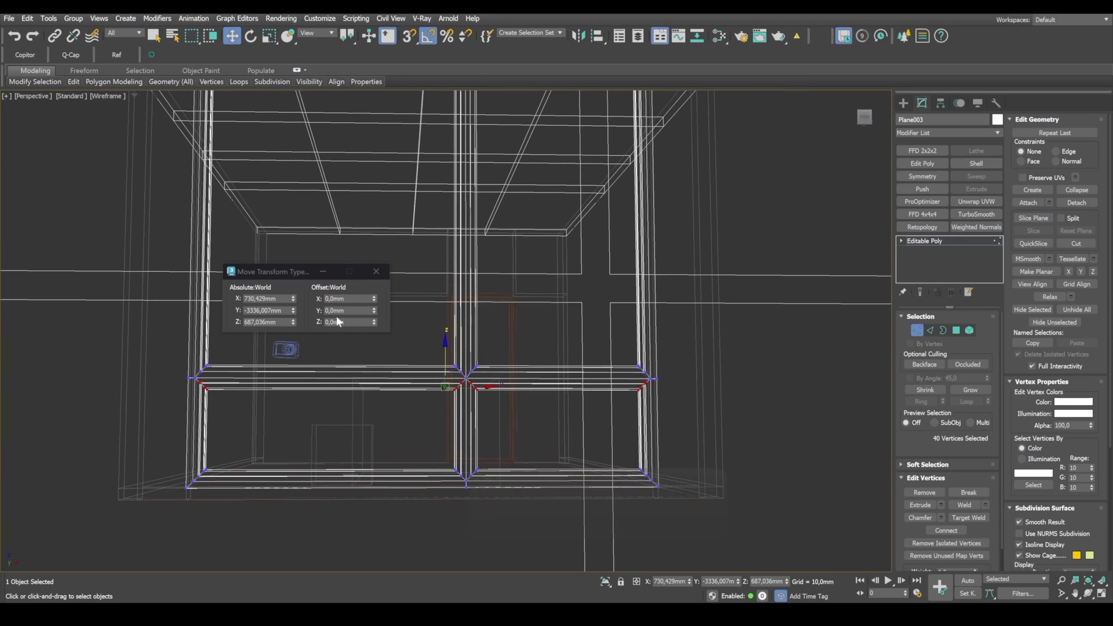
{"action": "left_click_drag", "start_coordinate": [349, 322], "coordinate": [137, 317]}
{"action": "type", "text": "-10"}
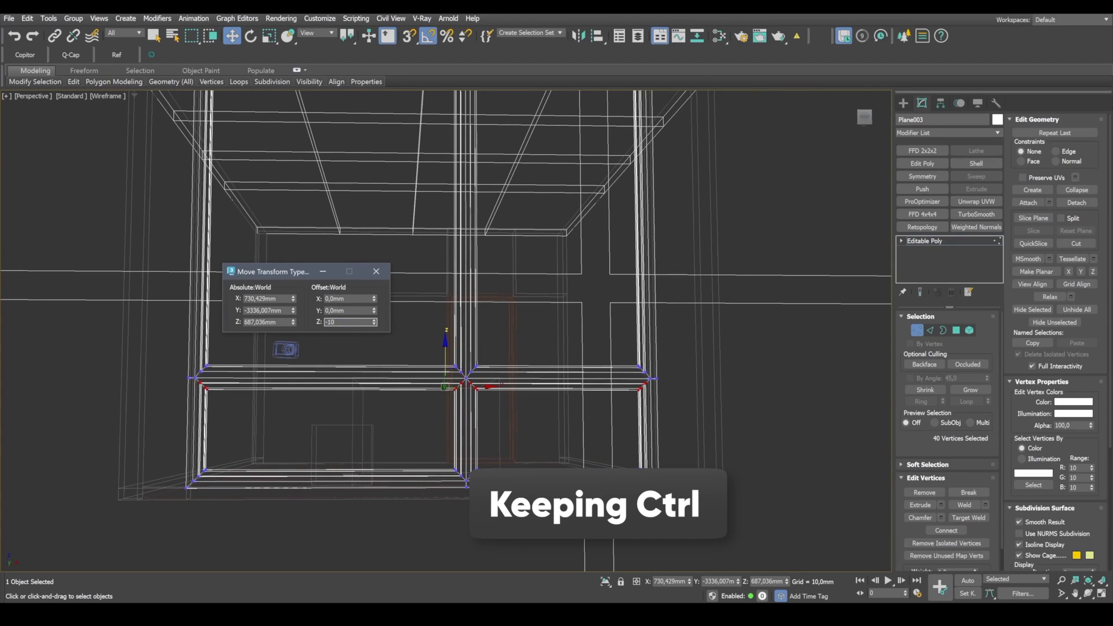
{"action": "key", "text": "Return"}
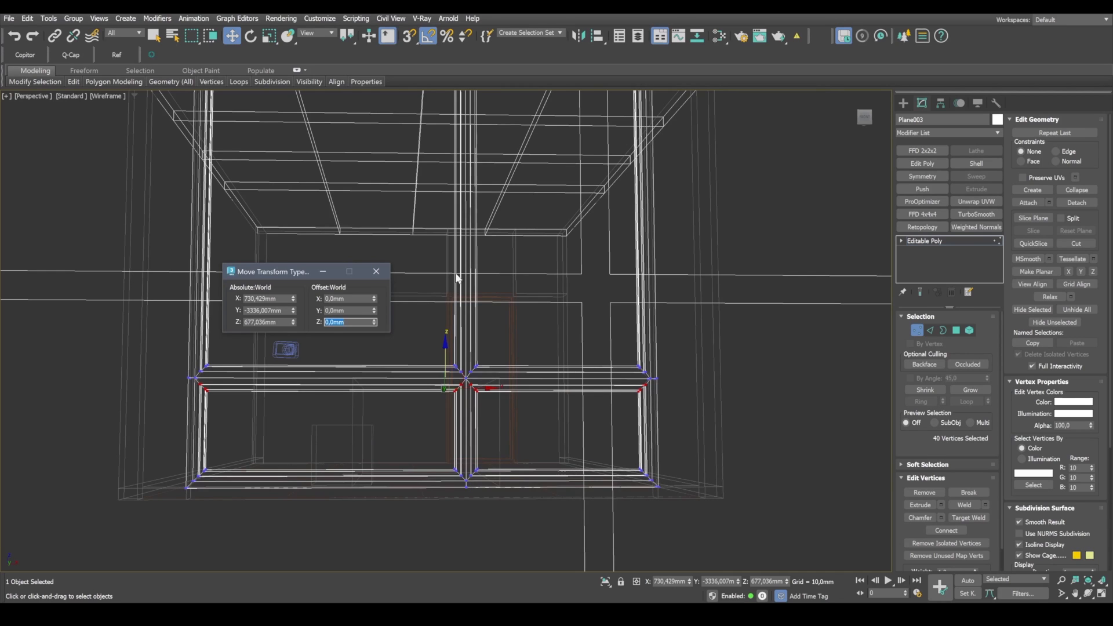
Step: Select the vertices along the left side of the vertical mullion over its full height and offset them by -10 mm in X
{"action": "middle_click_drag", "start_coordinate": [497, 288], "coordinate": [515, 333]}
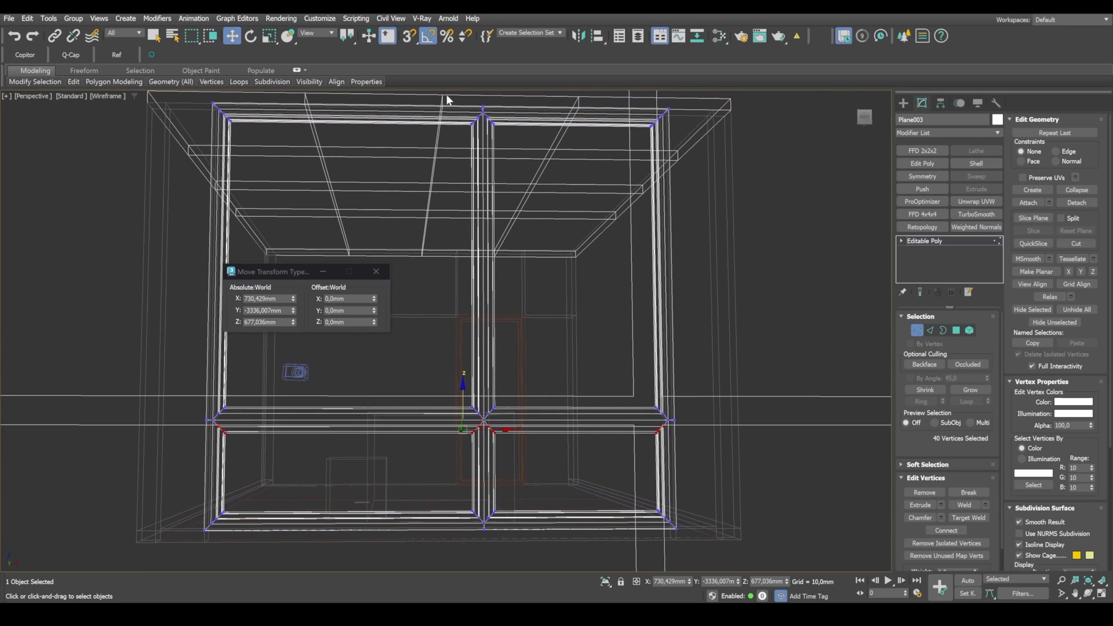
{"action": "left_click_drag", "start_coordinate": [472, 155], "coordinate": [481, 189]}
{"action": "left_click_drag", "start_coordinate": [486, 490], "coordinate": [481, 543], "text": "ctrl"}
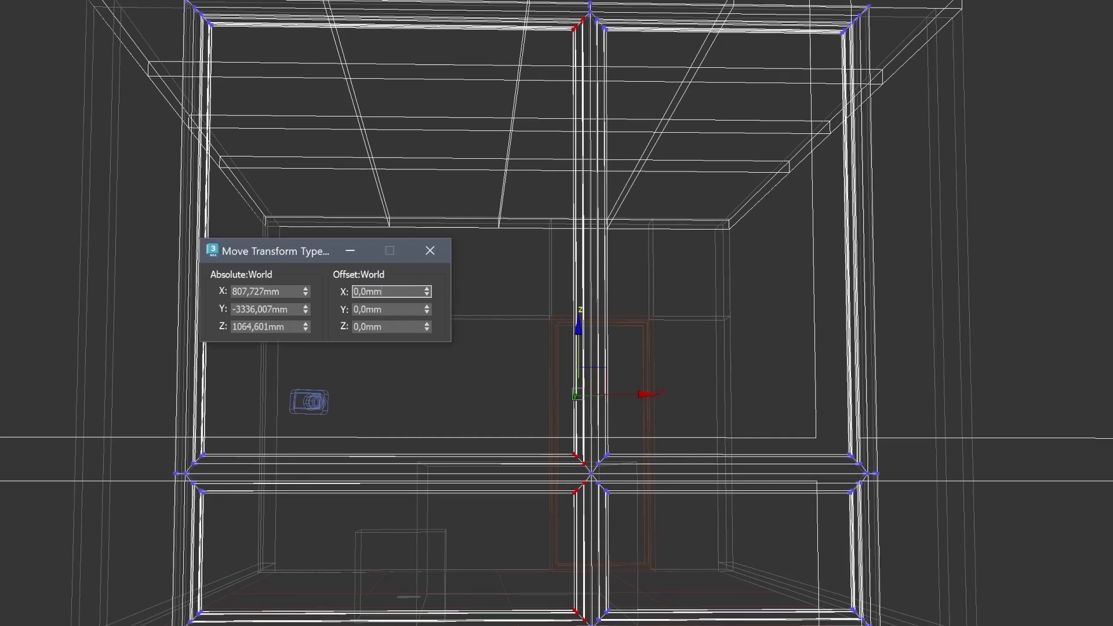
{"action": "double_click", "coordinate": [347, 299]}
{"action": "type", "text": "-10"}
{"action": "key", "text": "Return"}
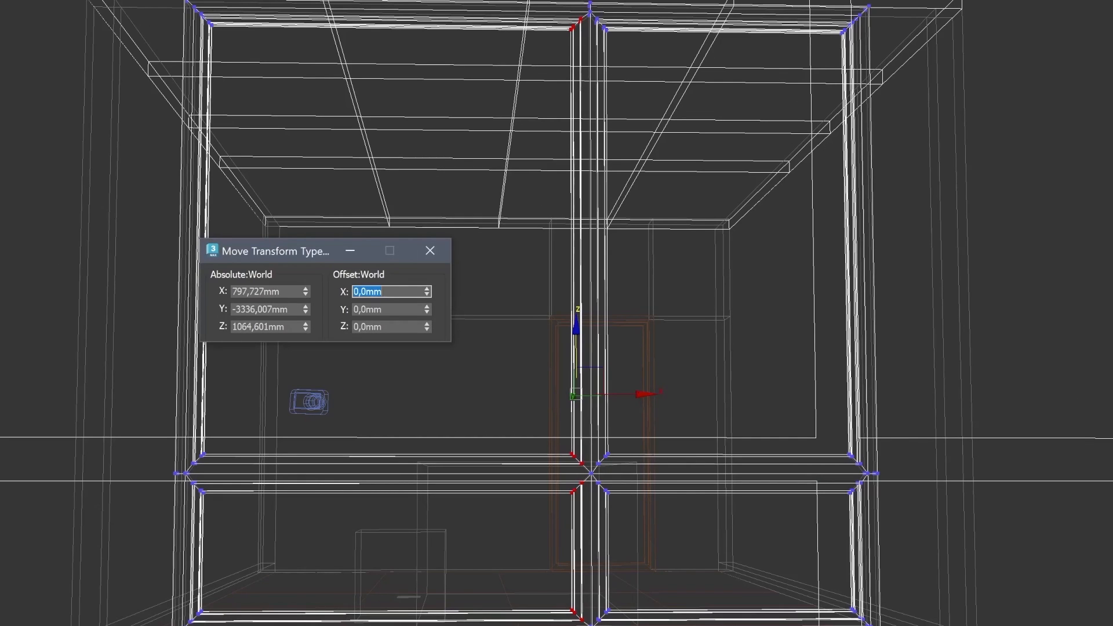
Step: Select the vertices along the right side of the vertical mullion over its full height and offset them by 10 mm in X
{"action": "left_click_drag", "start_coordinate": [593, 7], "coordinate": [733, 625]}
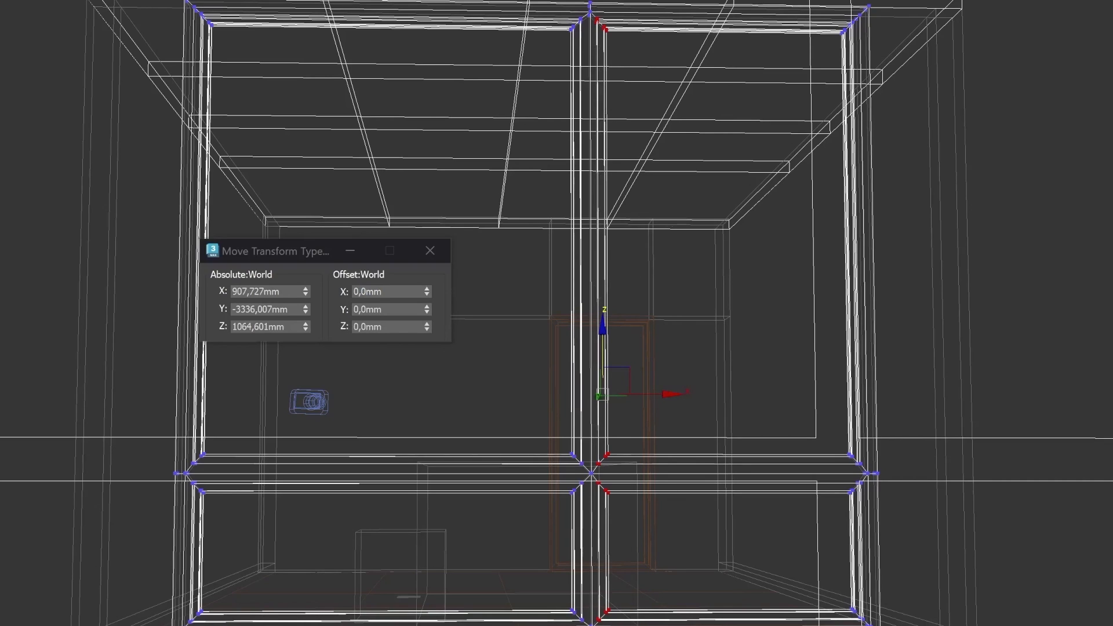
{"action": "double_click", "coordinate": [367, 291]}
{"action": "type", "text": "10"}
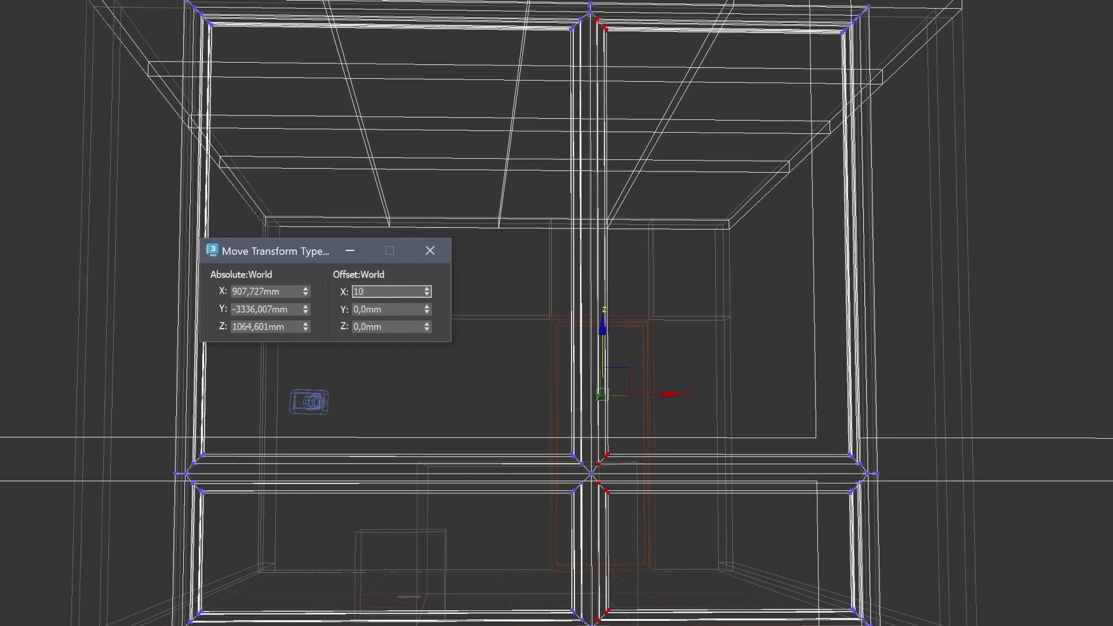
{"action": "key", "text": "Return"}
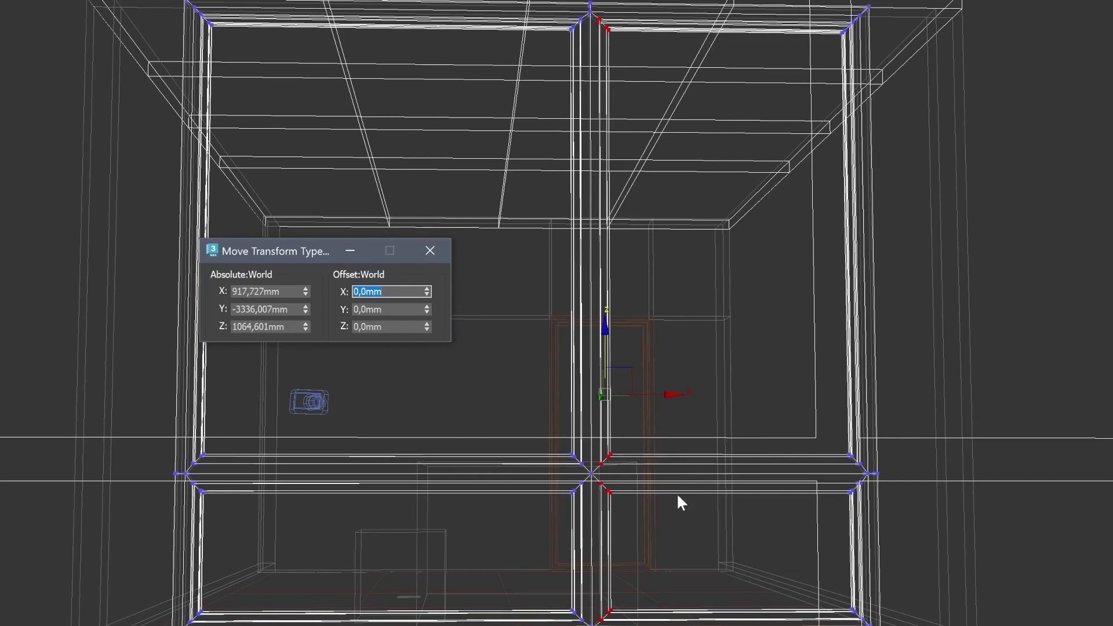
Step: Compare the widened window bars with the reference photo in the camera view and return to the perspective view
{"action": "middle_click", "coordinate": [993, 601]}
{"action": "key", "text": "alt+w"}
{"action": "left_click", "coordinate": [429, 249]}
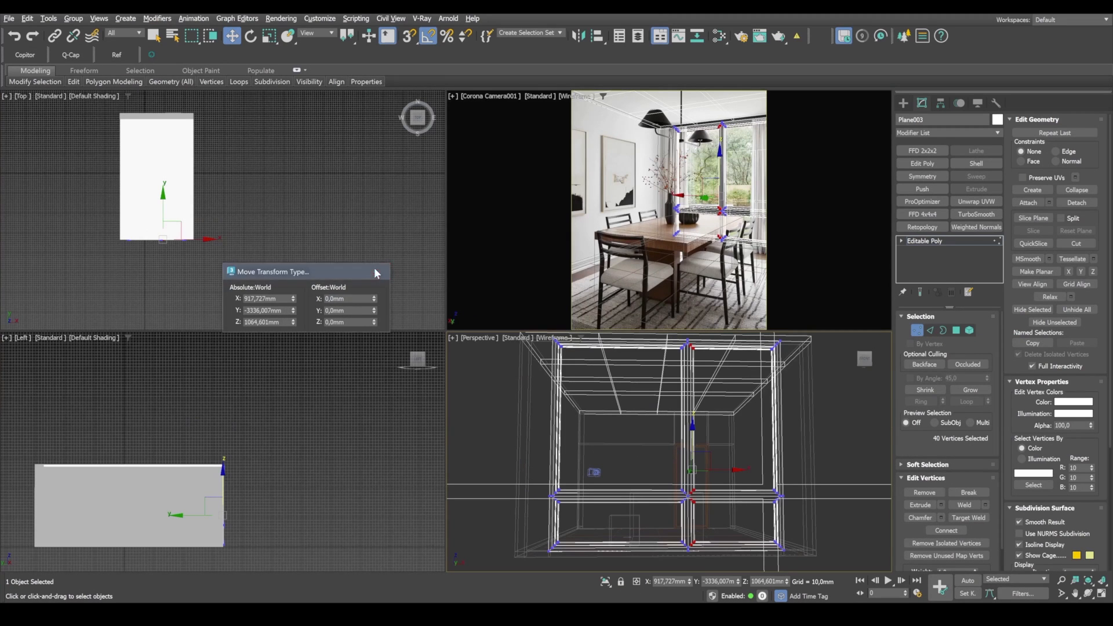
{"action": "left_click", "coordinate": [378, 272]}
{"action": "middle_click", "coordinate": [800, 208]}
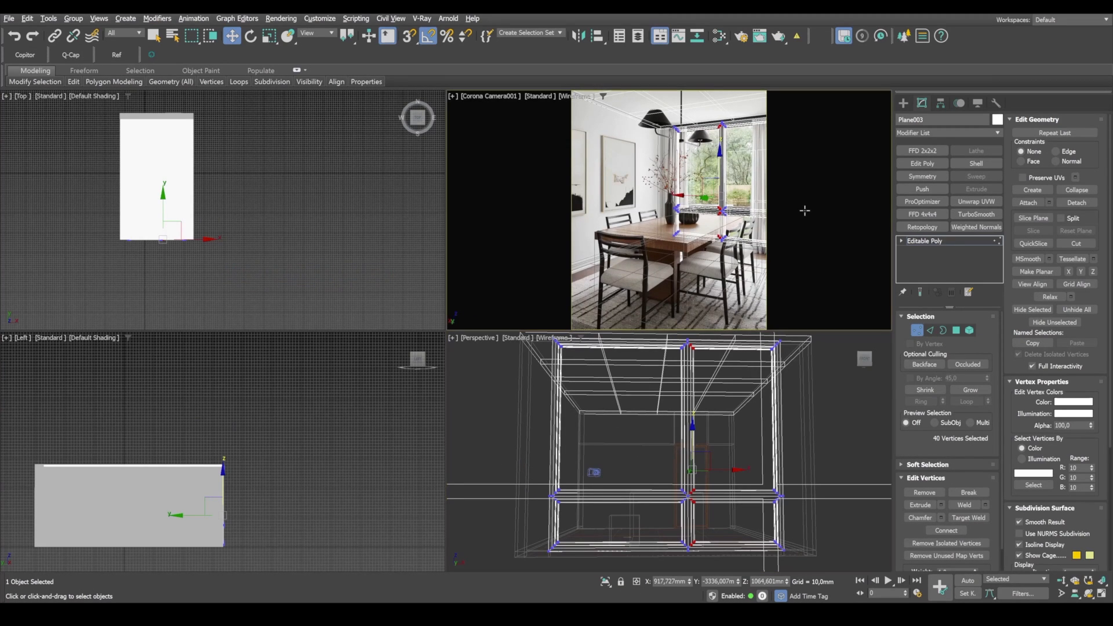
{"action": "key", "text": "alt+w"}
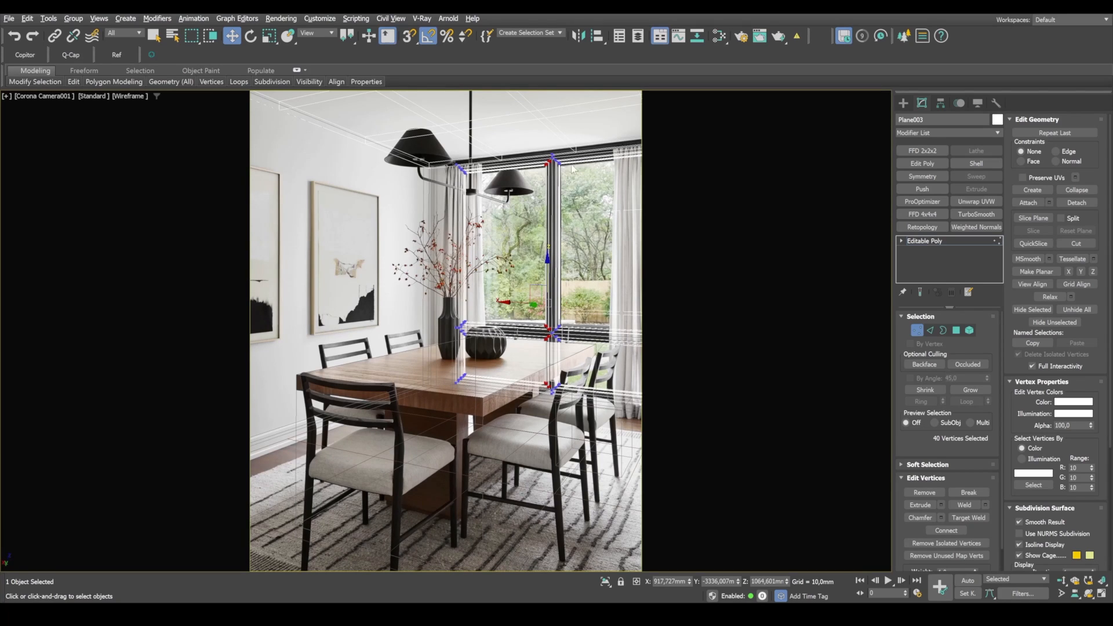
{"action": "key", "text": "alt+w"}
{"action": "middle_click", "coordinate": [825, 517]}
{"action": "key", "text": "alt+w"}
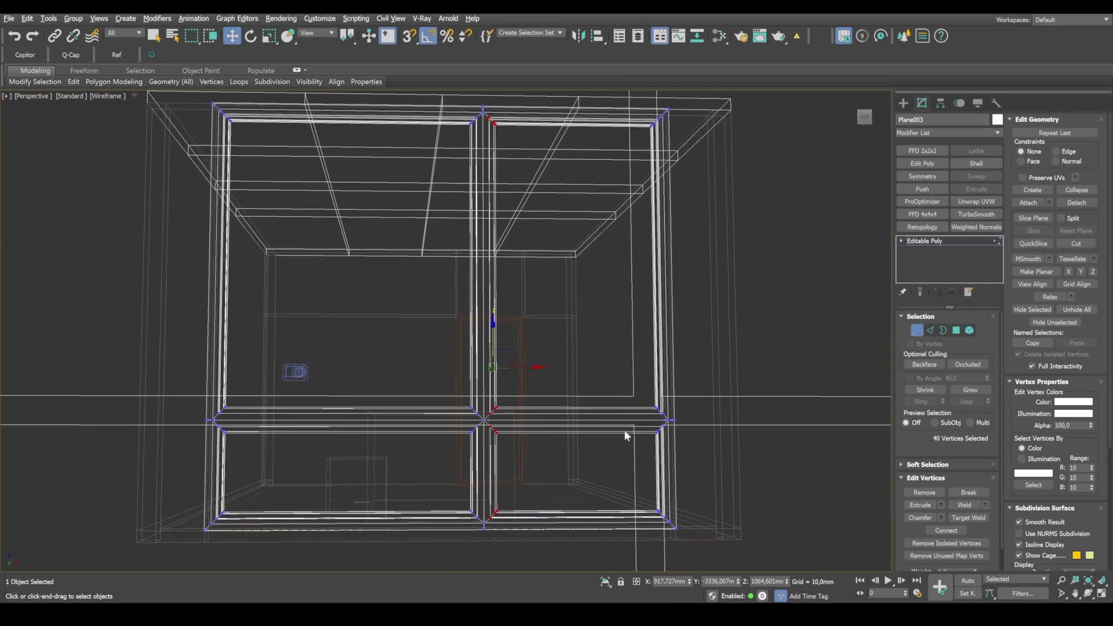
{"action": "middle_click_drag", "start_coordinate": [624, 429], "coordinate": [589, 434], "text": "alt"}
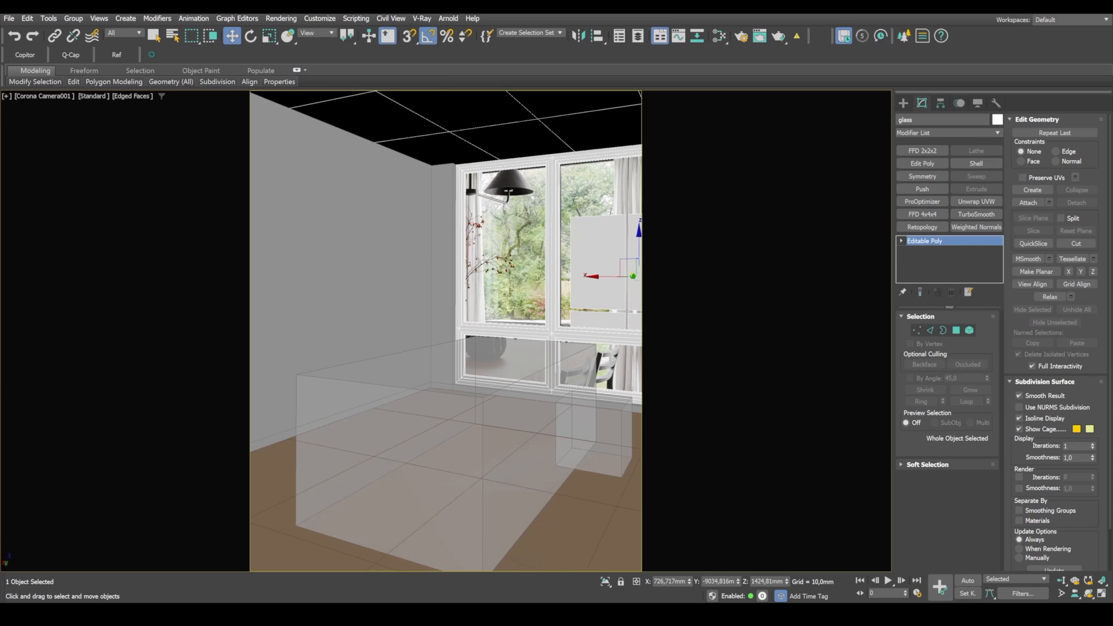
Step: Isolate the window frame and show it close up in the perspective view with edged faces off
{"action": "key", "text": "alt+Tab"}
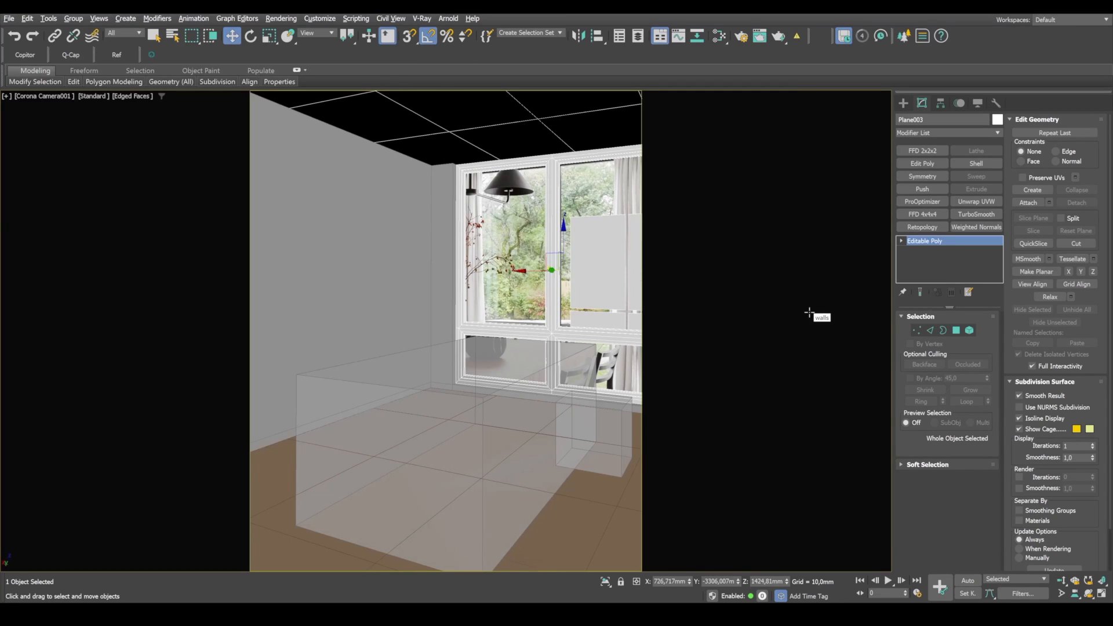
{"action": "key", "text": "alt+q"}
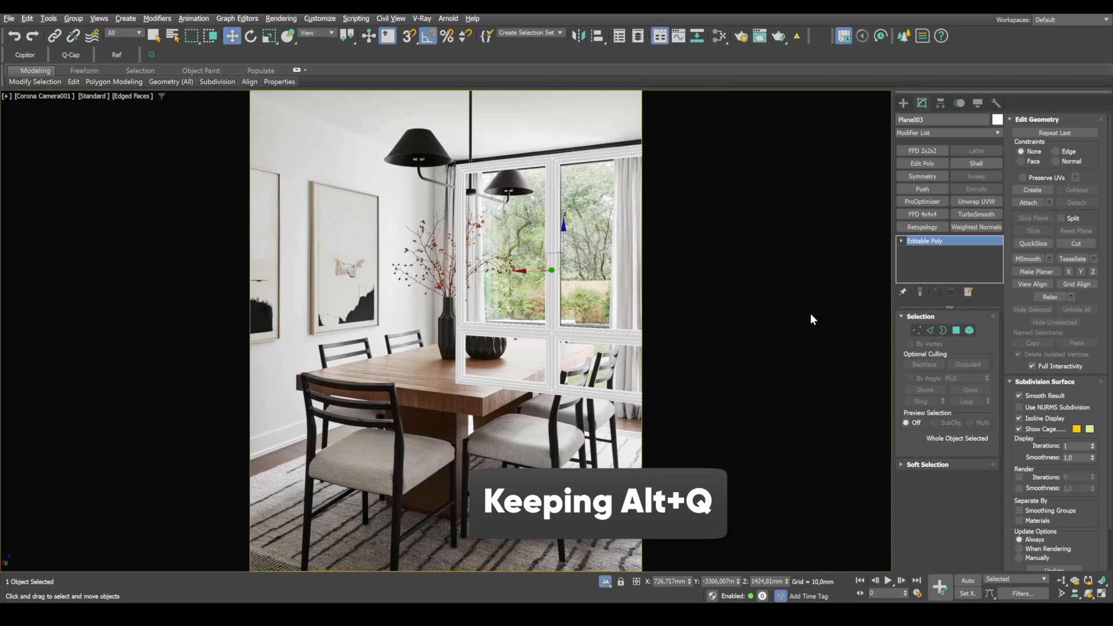
{"action": "key", "text": "alt+w"}
{"action": "middle_click", "coordinate": [677, 435]}
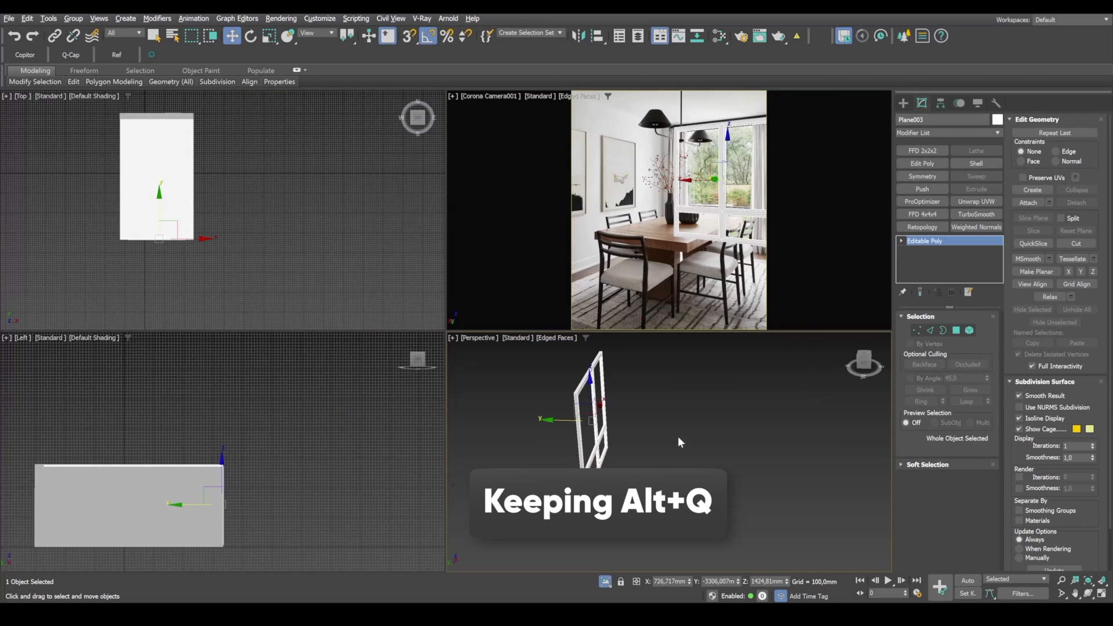
{"action": "key", "text": "alt+w"}
{"action": "middle_click_drag", "start_coordinate": [554, 414], "coordinate": [456, 377], "text": "alt"}
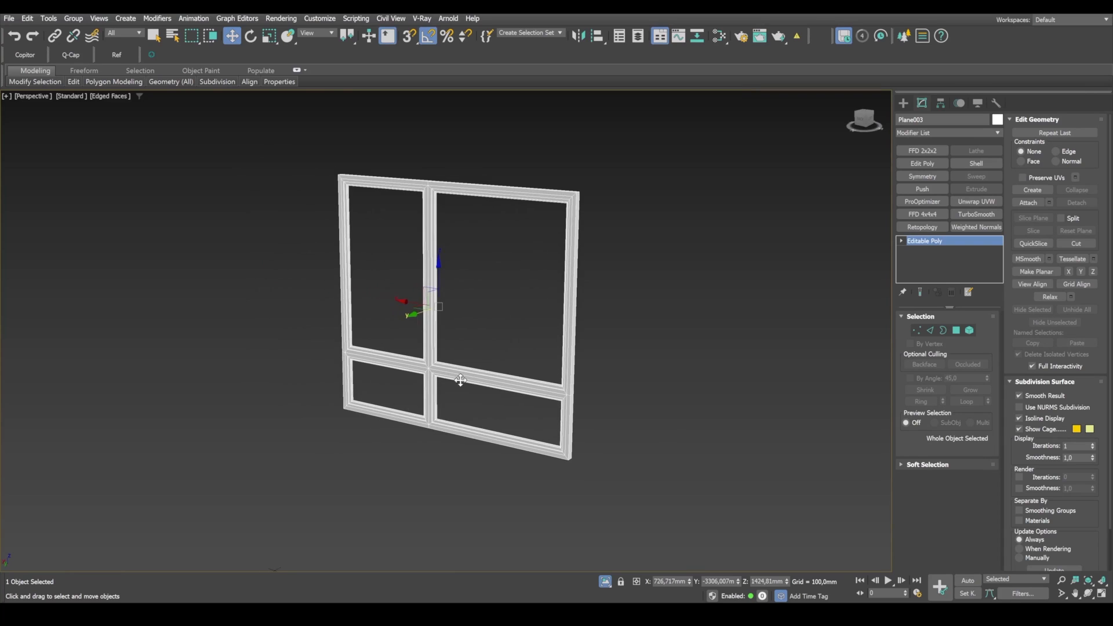
{"action": "scroll", "coordinate": [351, 354], "scroll_direction": "up", "scroll_amount": 6}
{"action": "key", "text": "F4"}
Step: Create a thin box with AutoGrid on the face of the horizontal bar, about 33 mm long and 1376 mm wide, starting at the frame's side
{"action": "middle_click_drag", "start_coordinate": [814, 251], "coordinate": [728, 158]}
{"action": "left_click", "coordinate": [904, 103]}
{"action": "left_click", "coordinate": [928, 177]}
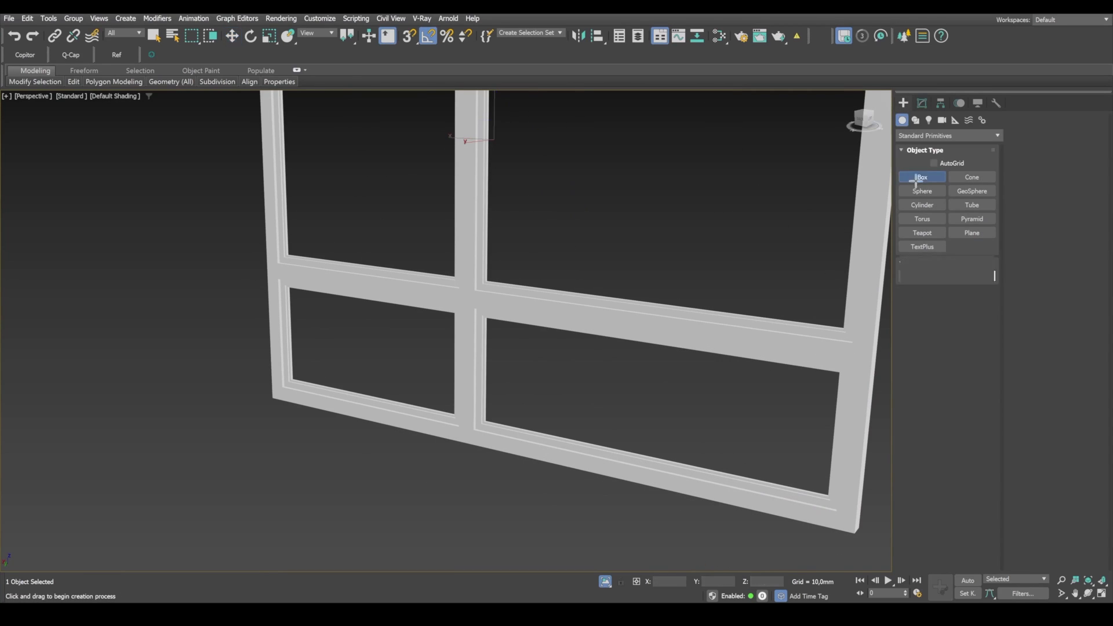
{"action": "left_click", "coordinate": [934, 163]}
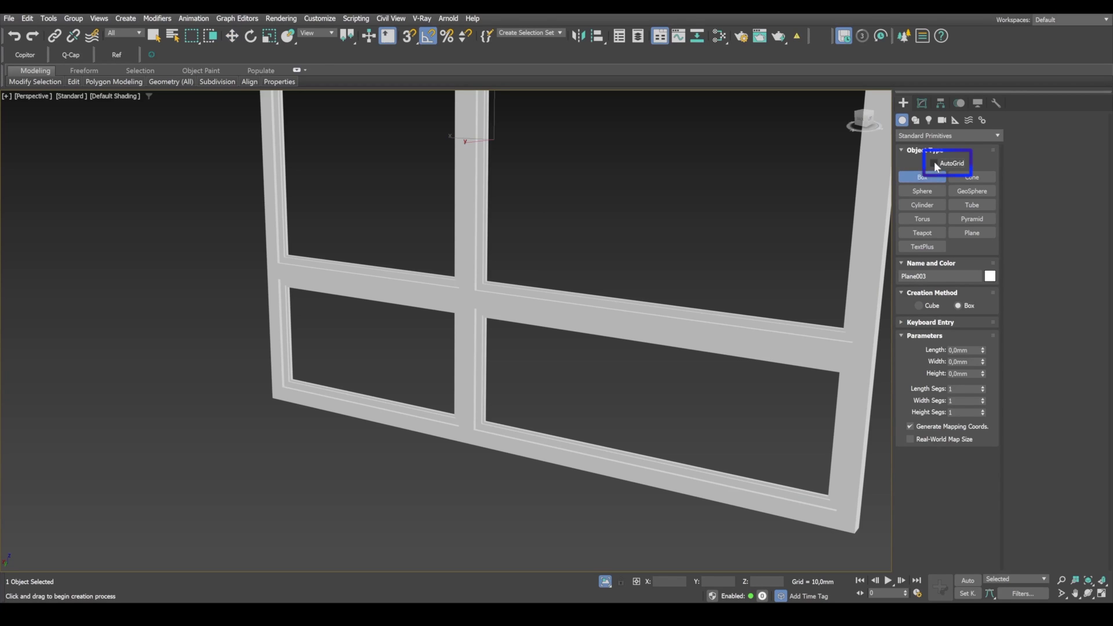
{"action": "scroll", "coordinate": [273, 264], "scroll_direction": "up", "scroll_amount": 3}
{"action": "scroll", "coordinate": [273, 265], "scroll_direction": "up", "scroll_amount": 3}
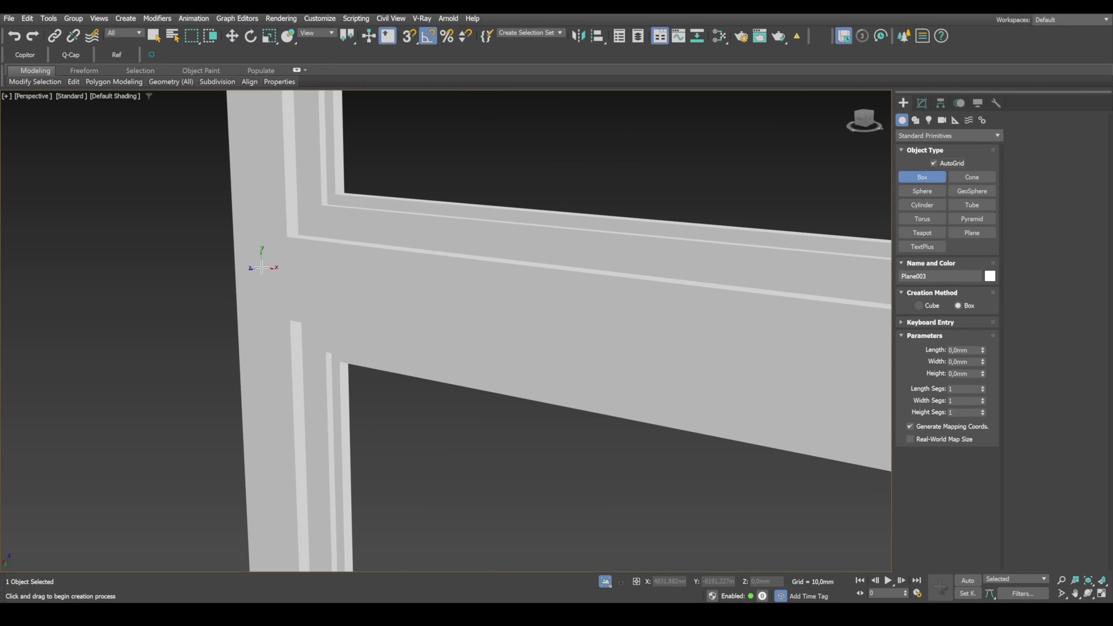
{"action": "left_click_drag", "start_coordinate": [248, 243], "coordinate": [568, 322]}
{"action": "scroll", "coordinate": [303, 278], "scroll_direction": "down", "scroll_amount": 5}
{"action": "key", "text": "F4"}
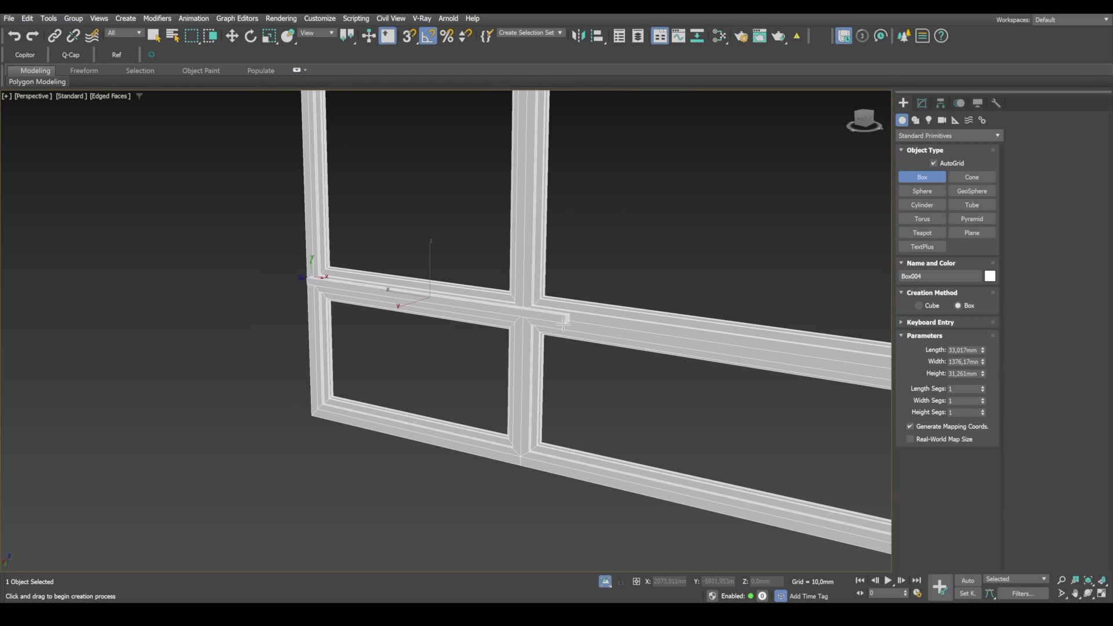
{"action": "left_click", "coordinate": [566, 324]}
Step: Convert the new box on the horizontal bar to an Editable Poly
{"action": "key", "text": "w"}
{"action": "middle_click_drag", "start_coordinate": [647, 337], "coordinate": [426, 305], "text": "alt"}
{"action": "right_click", "coordinate": [418, 305]}
{"action": "mouse_move", "coordinate": [496, 463]}
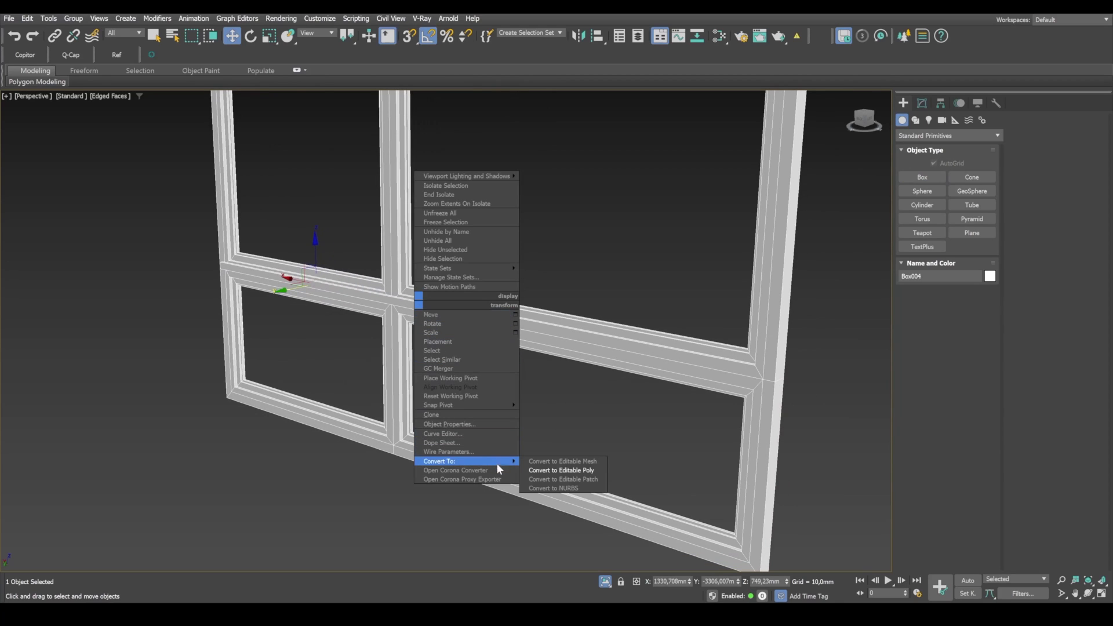
{"action": "left_click", "coordinate": [559, 467]}
Step: Snap the end vertices of the strip to the window frame's outer side edges so it spans the full width
{"action": "left_click_drag", "start_coordinate": [456, 351], "coordinate": [752, 381]}
{"action": "key", "text": "s"}
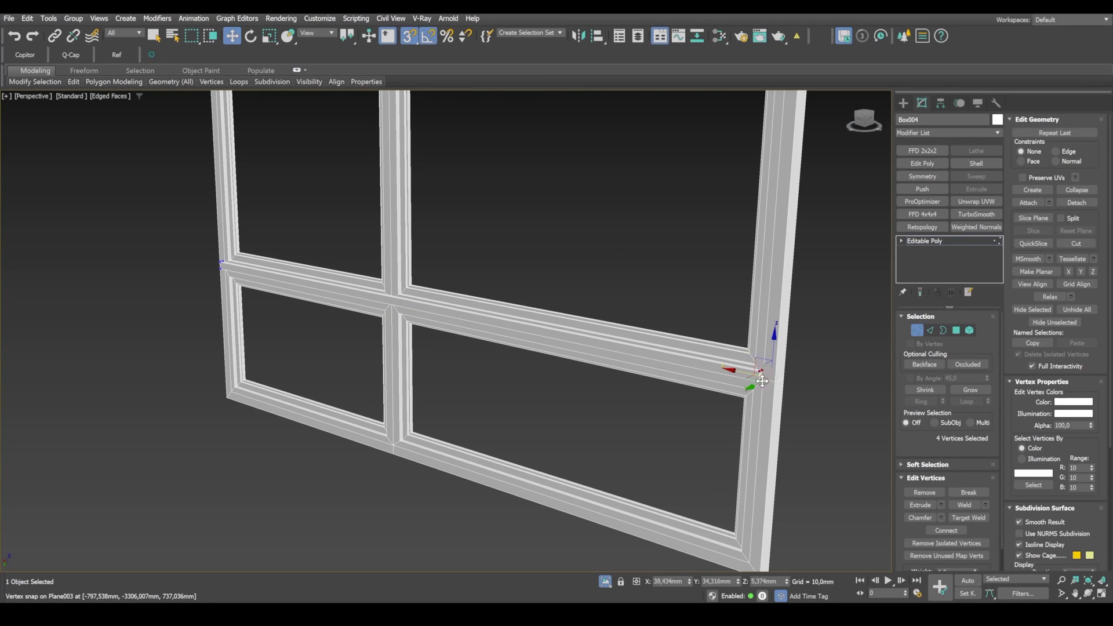
{"action": "left_click_drag", "start_coordinate": [765, 379], "coordinate": [777, 385]}
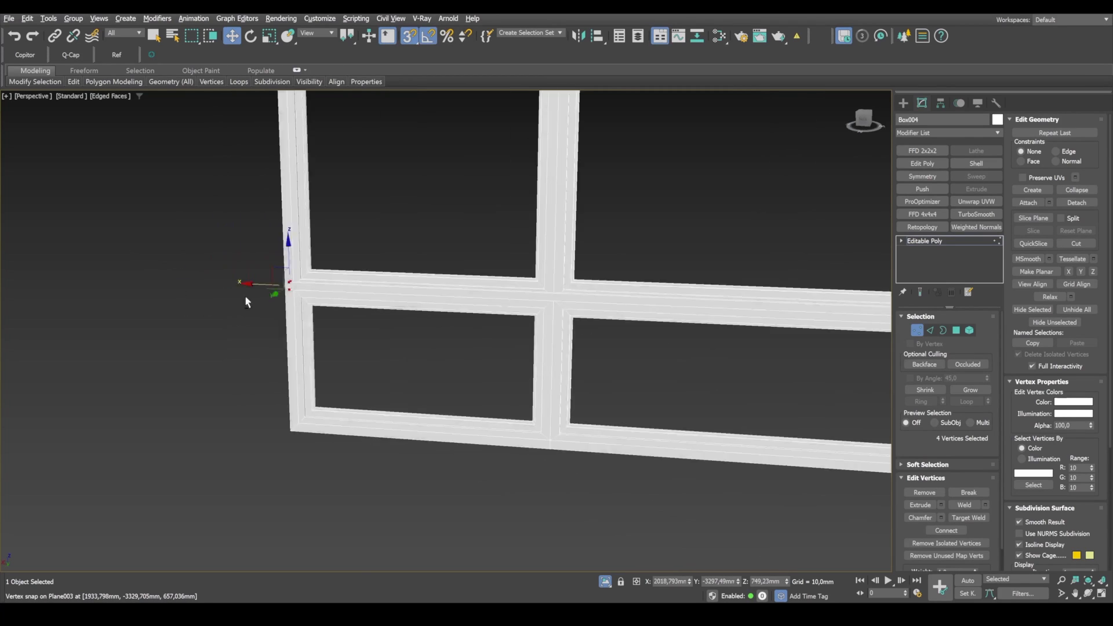
{"action": "scroll", "coordinate": [316, 301], "scroll_direction": "up", "scroll_amount": 5}
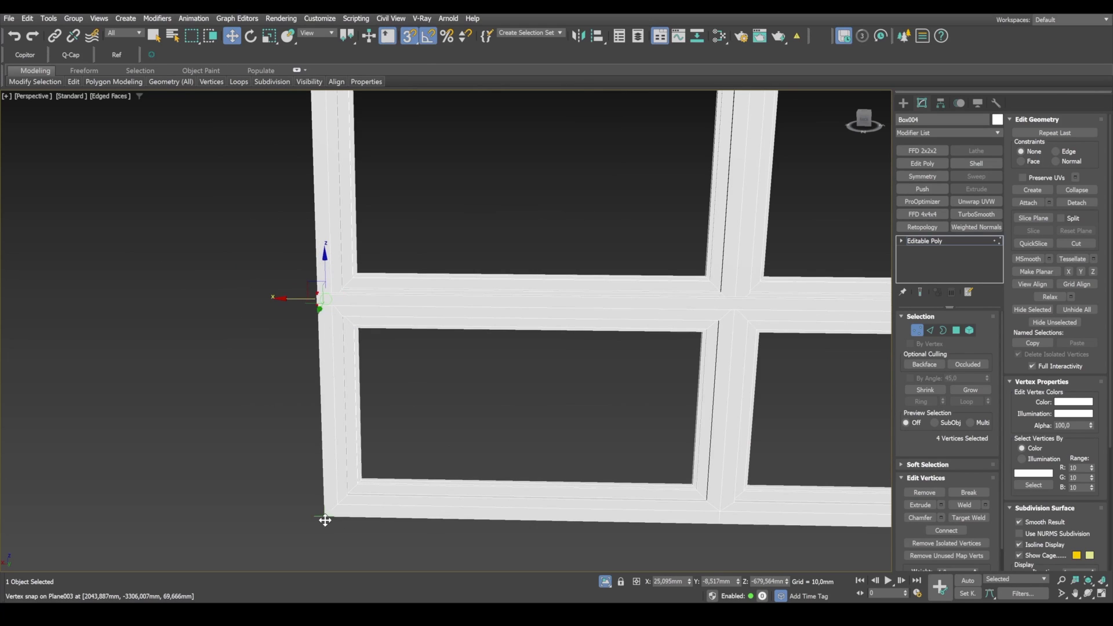
{"action": "scroll", "coordinate": [395, 417], "scroll_direction": "down", "scroll_amount": 5}
{"action": "middle_click_drag", "start_coordinate": [456, 403], "coordinate": [564, 402], "text": "alt"}
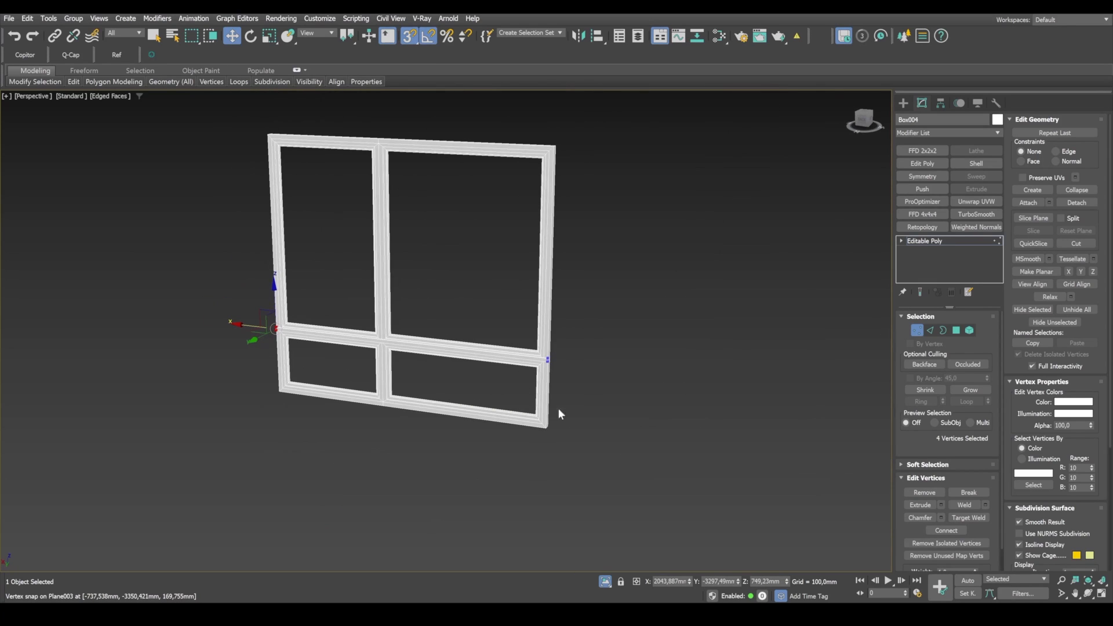
Step: Select the whole horizontal strip as an element and clone it upward to a new element within the same mesh
{"action": "key", "text": "1"}
{"action": "middle_click_drag", "start_coordinate": [454, 349], "coordinate": [479, 363]}
{"action": "left_click", "coordinate": [969, 331]}
{"action": "scroll", "coordinate": [440, 353], "scroll_direction": "up", "scroll_amount": 5}
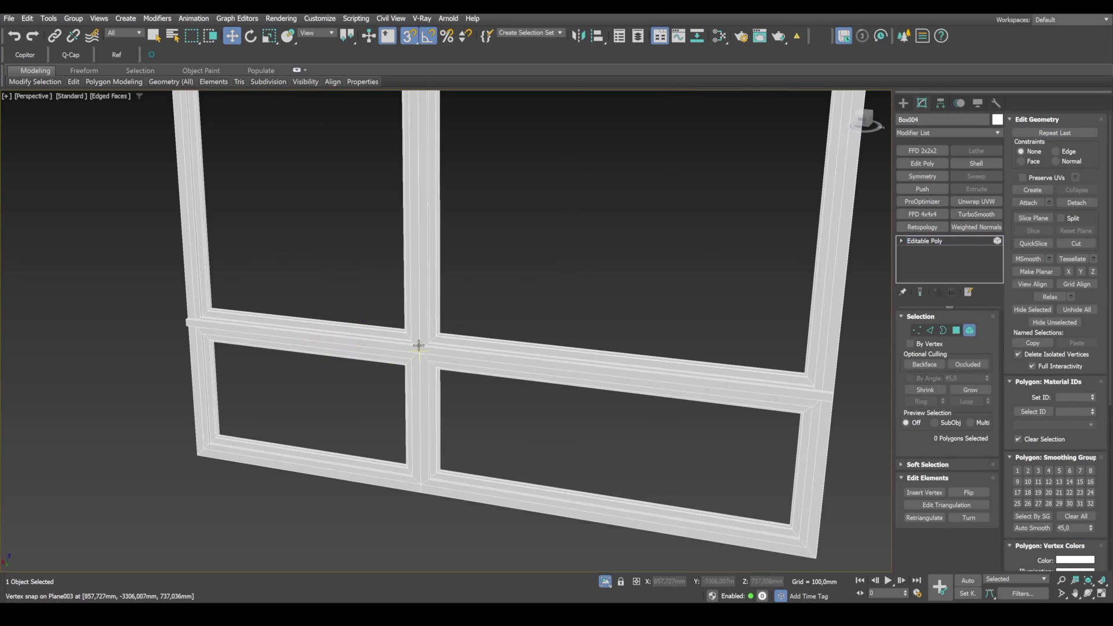
{"action": "left_click", "coordinate": [489, 355]}
{"action": "middle_click_drag", "start_coordinate": [445, 364], "coordinate": [500, 389]}
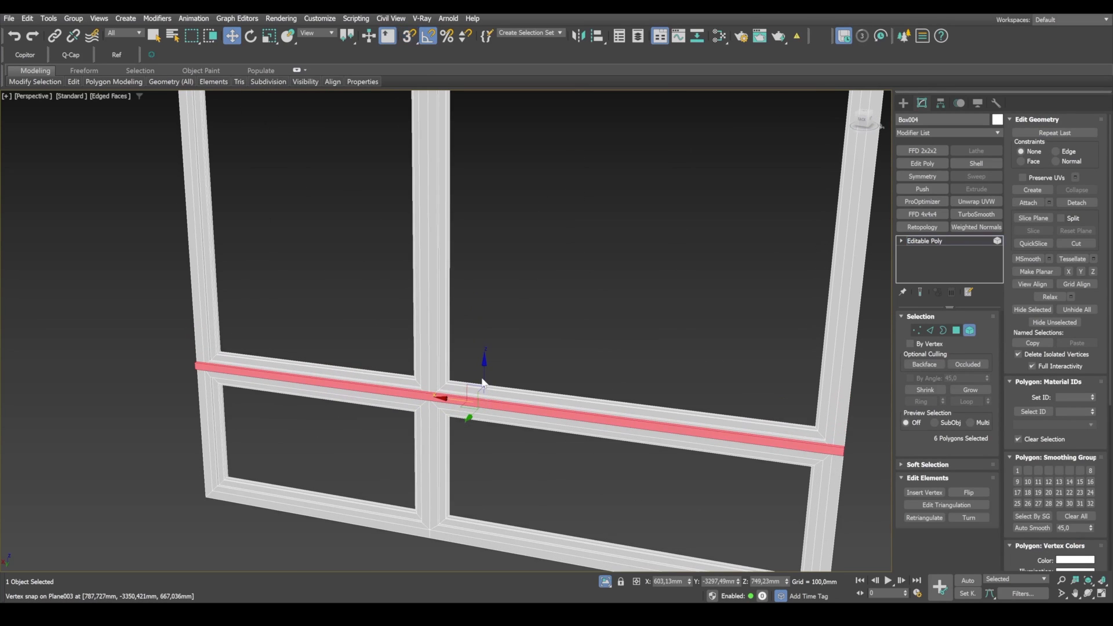
{"action": "left_click_drag", "start_coordinate": [486, 380], "coordinate": [502, 242]}
{"action": "key", "text": "ctrl+z"}
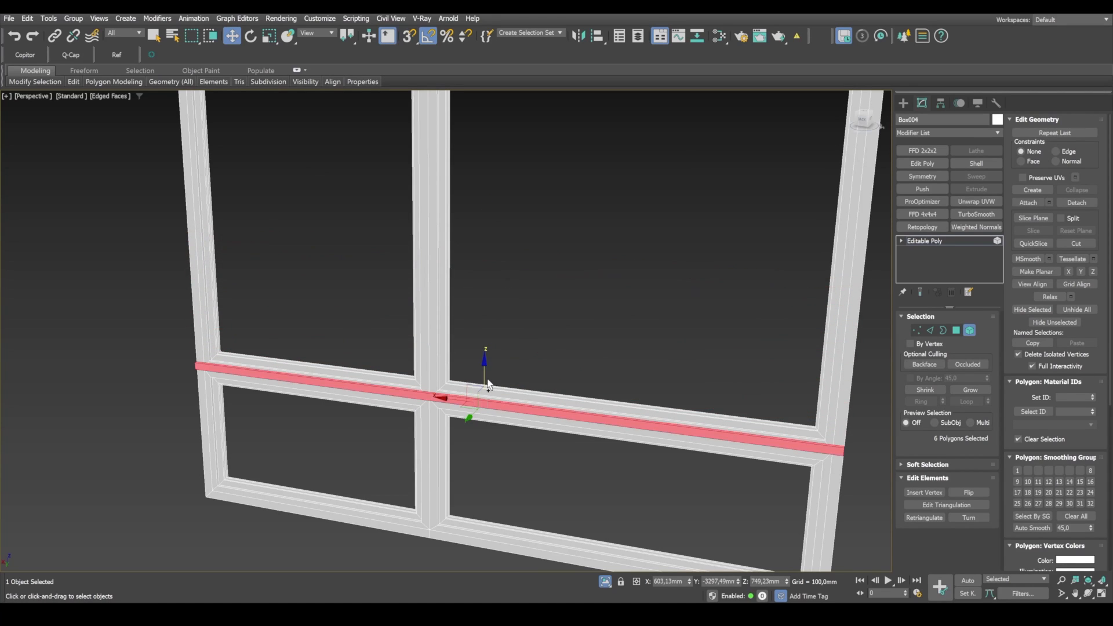
{"action": "left_click_drag", "start_coordinate": [485, 374], "coordinate": [493, 276]}
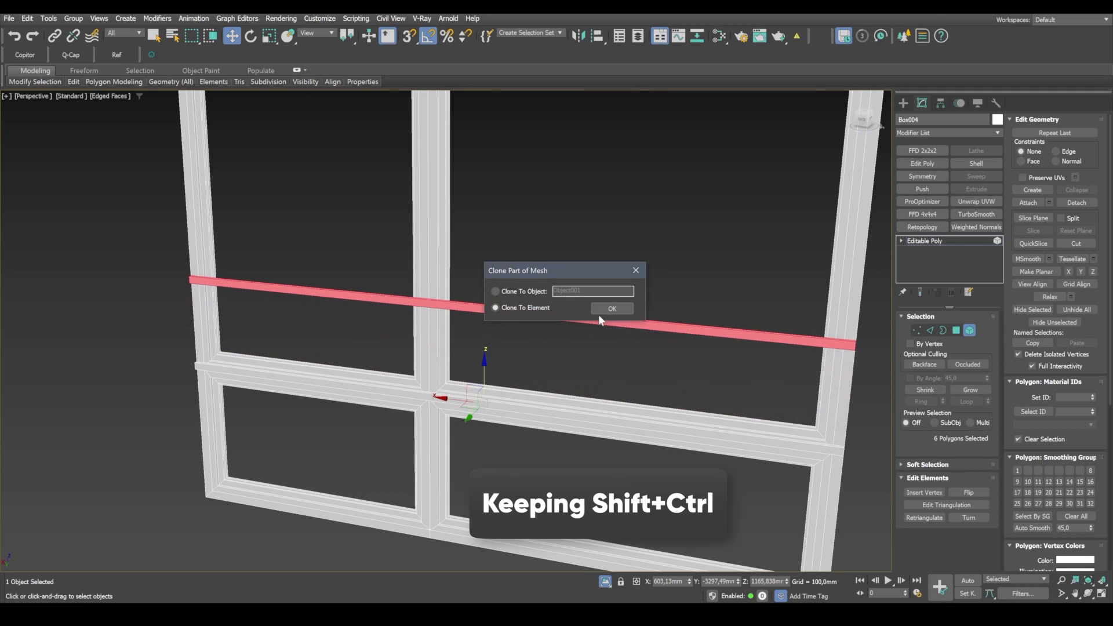
{"action": "left_click", "coordinate": [604, 308]}
Step: Rotate the cloned strip in the window plane until it stands vertical
{"action": "key", "text": "e"}
{"action": "left_click_drag", "start_coordinate": [516, 286], "coordinate": [536, 302]}
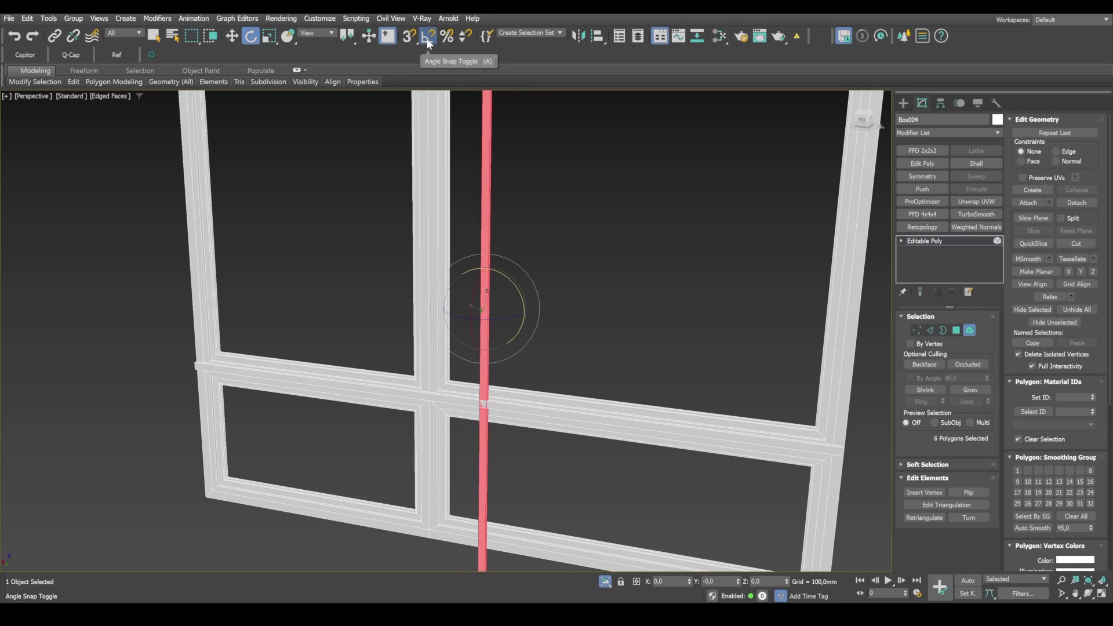
{"action": "middle_click_drag", "start_coordinate": [520, 317], "coordinate": [543, 312], "text": "alt"}
Step: Move the vertical strip along X onto the middle of the mullion and sink it about 8 mm into the frame along Y
{"action": "key", "text": "w"}
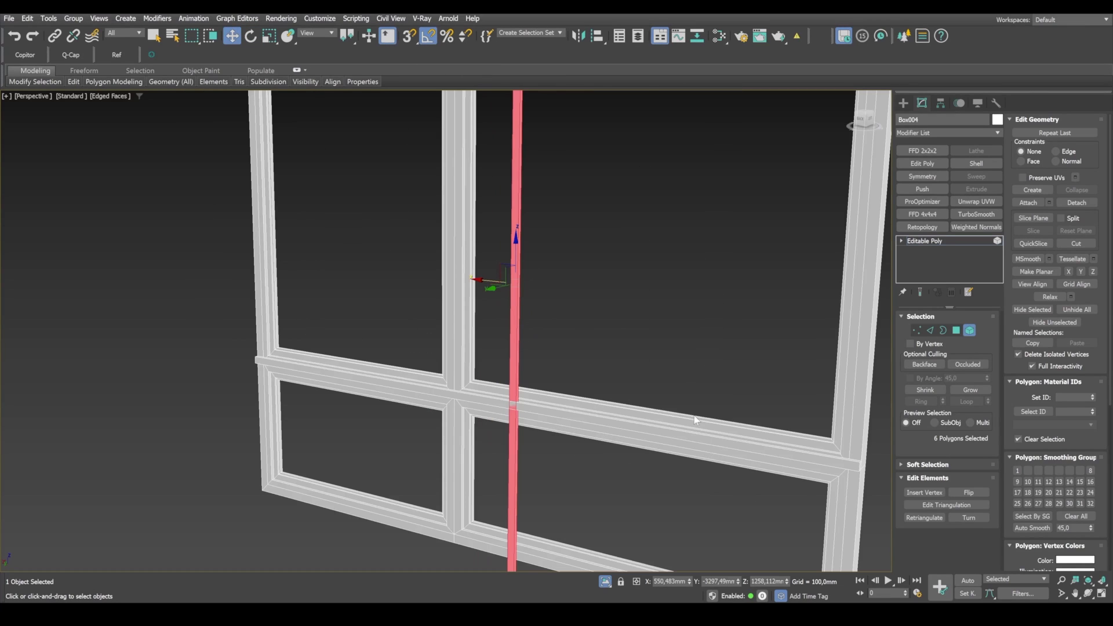
{"action": "left_click_drag", "start_coordinate": [491, 280], "coordinate": [429, 278]}
{"action": "middle_click_drag", "start_coordinate": [430, 279], "coordinate": [649, 339], "text": "alt"}
{"action": "middle_click_drag", "start_coordinate": [282, 378], "coordinate": [433, 357]}
{"action": "scroll", "coordinate": [374, 361], "scroll_direction": "up", "scroll_amount": 3}
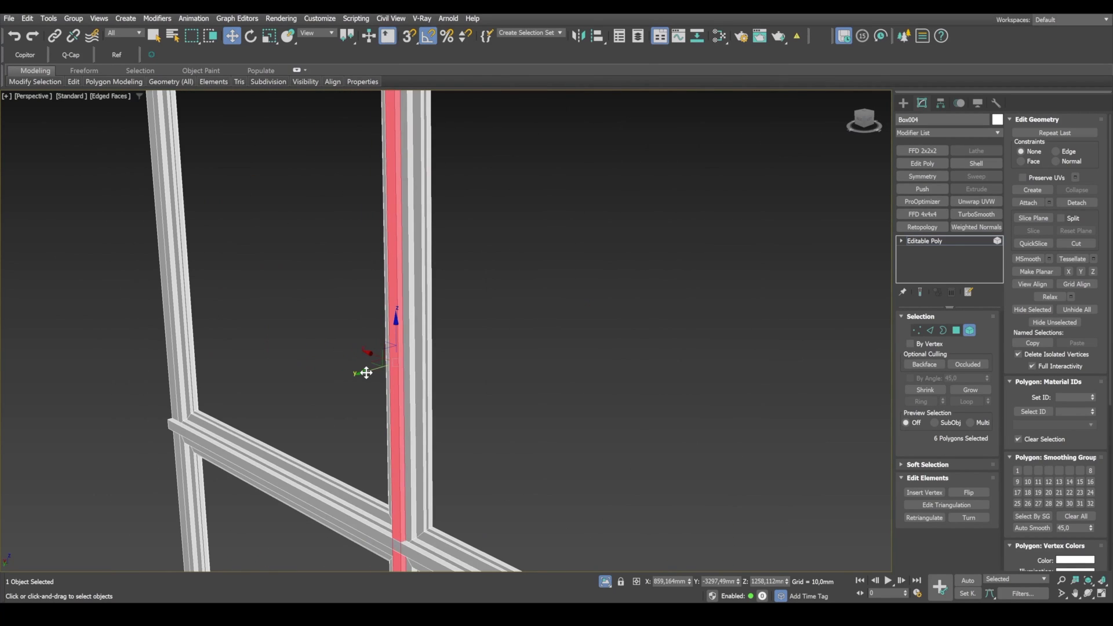
{"action": "left_click_drag", "start_coordinate": [366, 374], "coordinate": [370, 373]}
{"action": "middle_click_drag", "start_coordinate": [447, 527], "coordinate": [531, 351]}
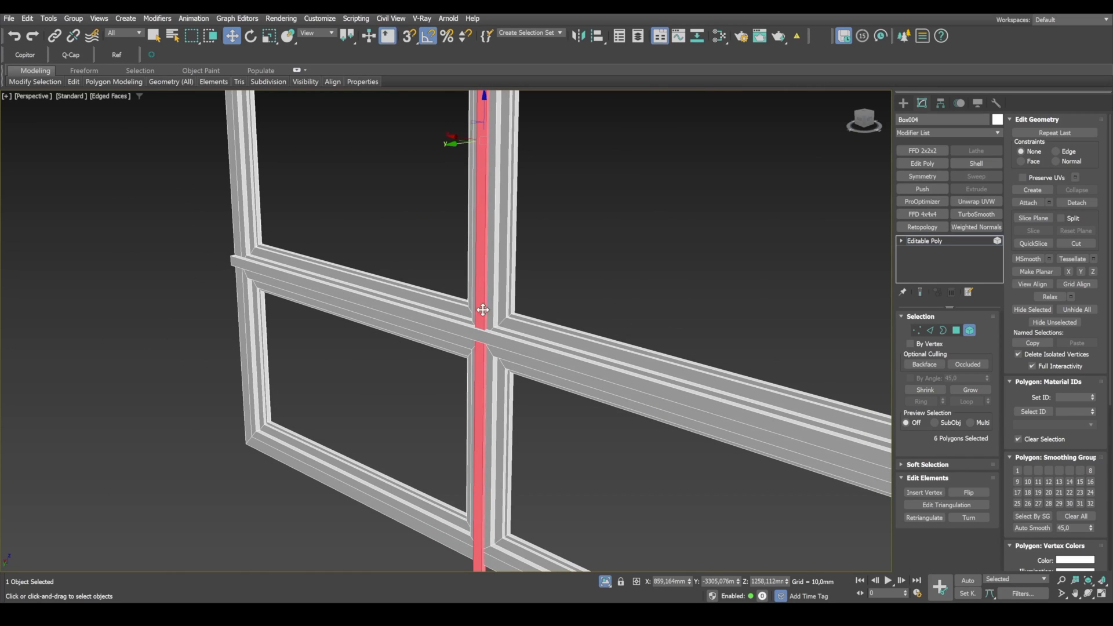
Step: Select the vertical strip's lower end vertices and snap them in height to the frame's bottom edge
{"action": "middle_click_drag", "start_coordinate": [510, 429], "coordinate": [521, 318]}
{"action": "key", "text": "1"}
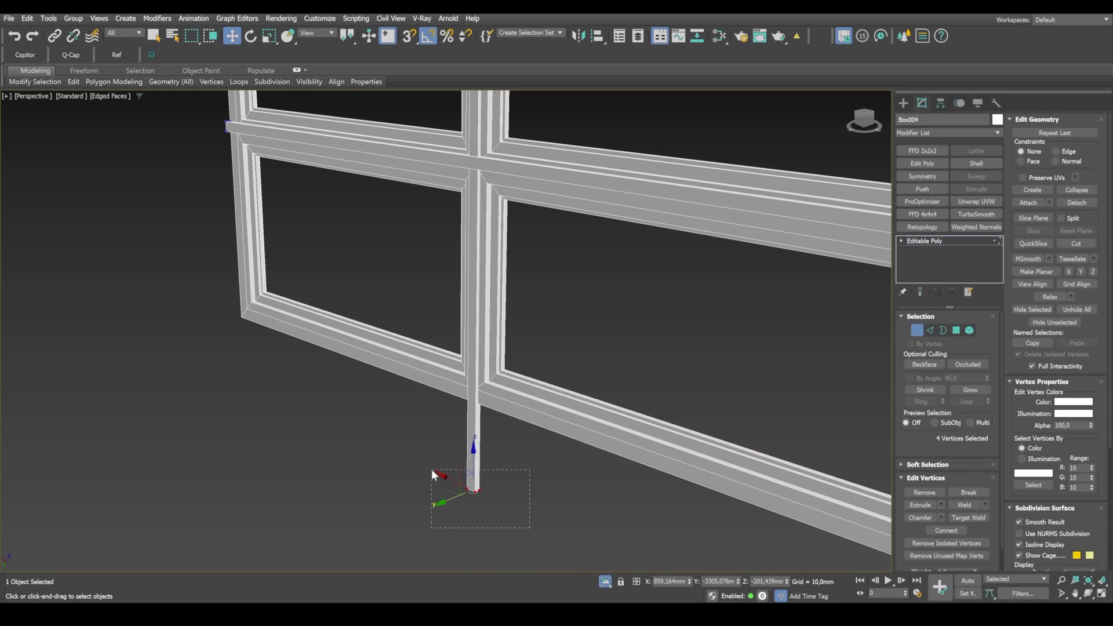
{"action": "key", "text": "s"}
{"action": "left_click_drag", "start_coordinate": [474, 466], "coordinate": [242, 319]}
{"action": "scroll", "coordinate": [316, 367], "scroll_direction": "down", "scroll_amount": 3}
{"action": "scroll", "coordinate": [485, 255], "scroll_direction": "down", "scroll_amount": 5}
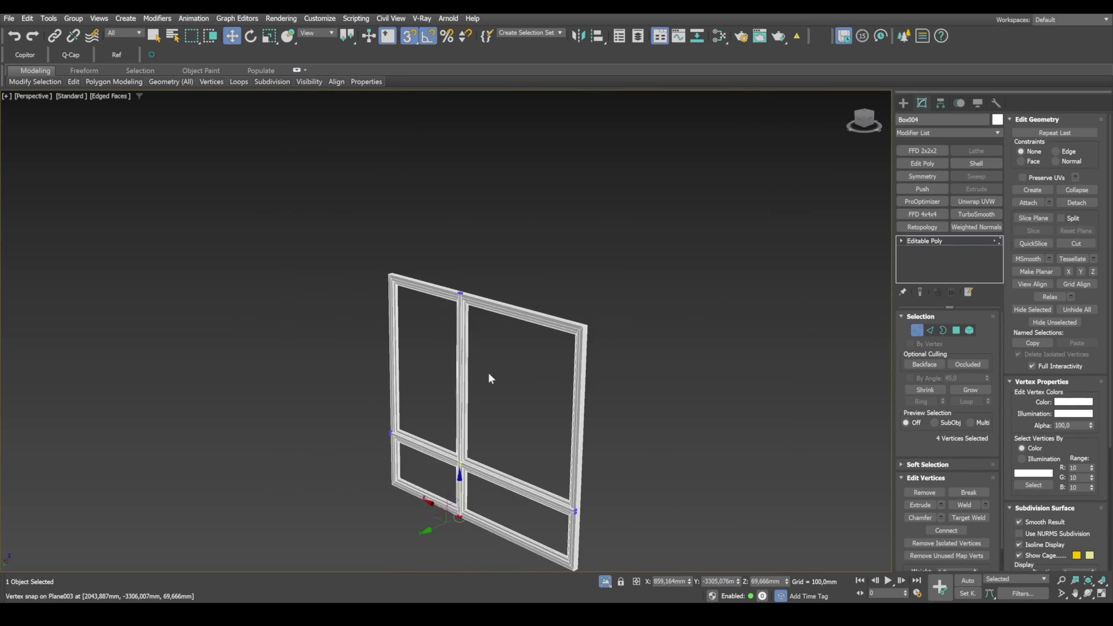
Step: Select the vertical strip's upper end vertices and snap them in height to the frame's top edge
{"action": "scroll", "coordinate": [473, 304], "scroll_direction": "up", "scroll_amount": 6}
{"action": "left_click_drag", "start_coordinate": [422, 279], "coordinate": [421, 280]}
{"action": "scroll", "coordinate": [441, 284], "scroll_direction": "up", "scroll_amount": 2}
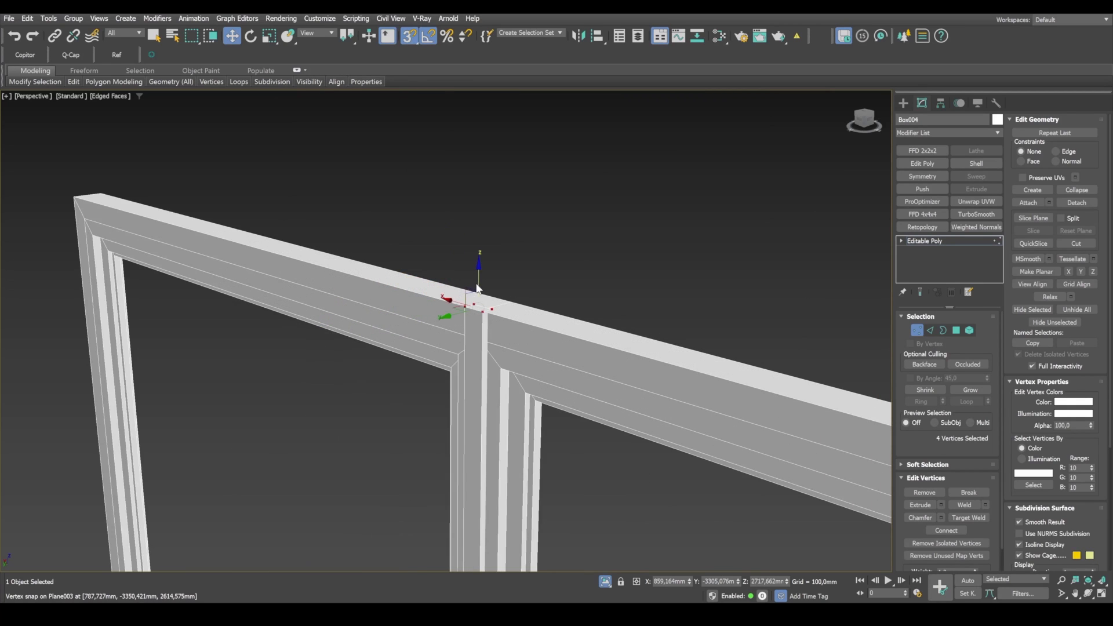
{"action": "scroll", "coordinate": [476, 285], "scroll_direction": "down", "scroll_amount": 5}
{"action": "middle_click_drag", "start_coordinate": [540, 412], "coordinate": [502, 256]}
Step: Chamfer all edges of the horizontal and vertical overlay strips by 5,122 mm with 2 segments
{"action": "scroll", "coordinate": [502, 255], "scroll_direction": "up", "scroll_amount": 2}
{"action": "middle_click_drag", "start_coordinate": [675, 413], "coordinate": [536, 380]}
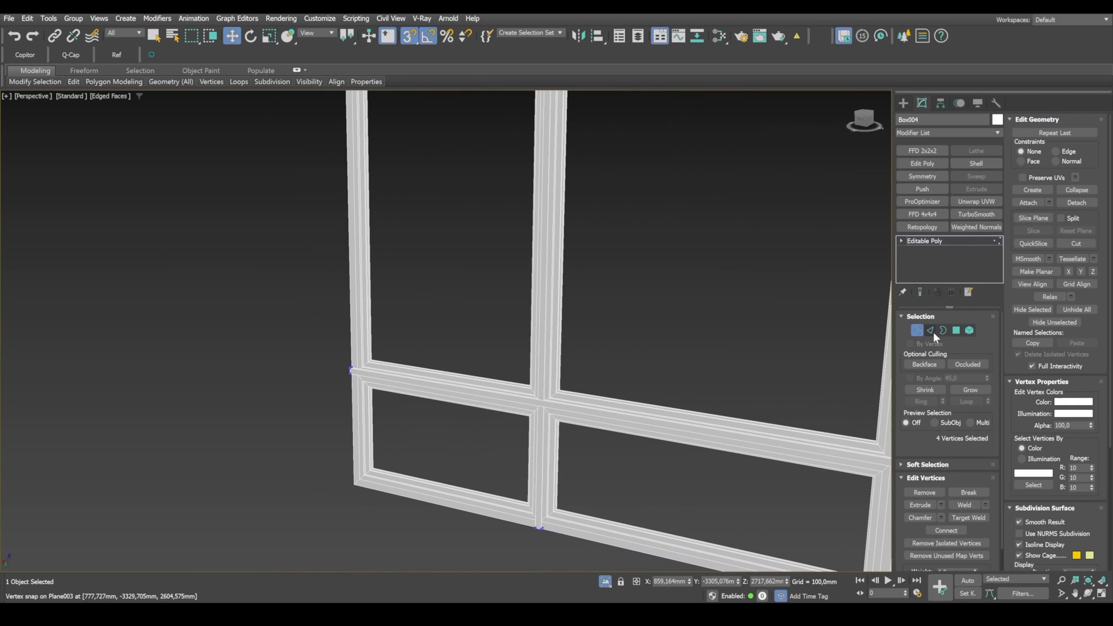
{"action": "left_click", "coordinate": [930, 330]}
{"action": "scroll", "coordinate": [777, 327], "scroll_direction": "down", "scroll_amount": 5}
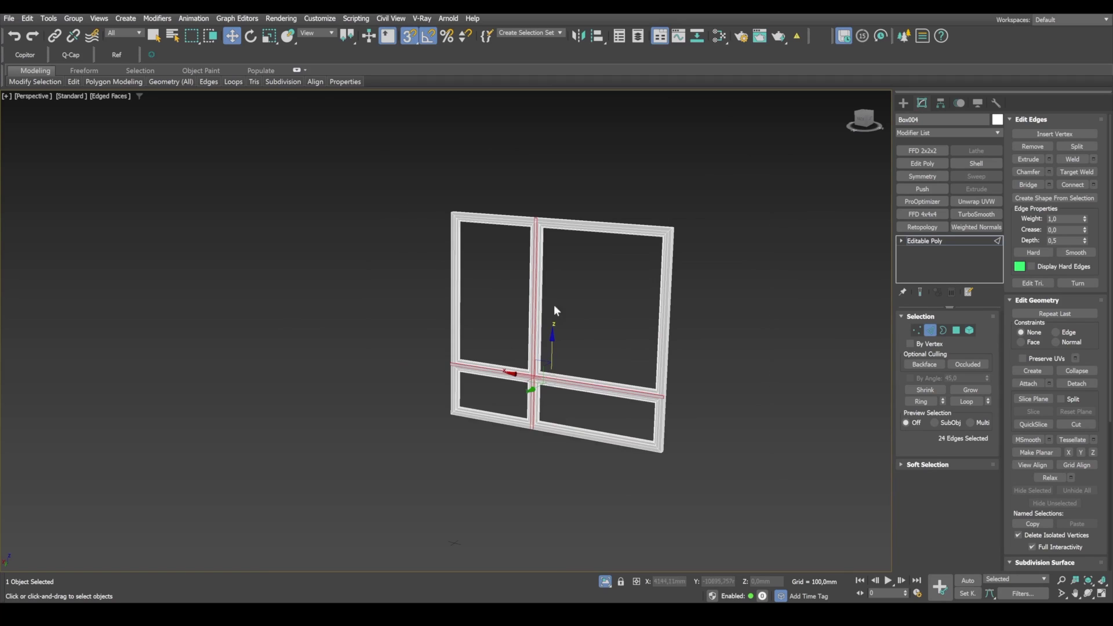
{"action": "scroll", "coordinate": [546, 325], "scroll_direction": "up", "scroll_amount": 4}
{"action": "middle_click_drag", "start_coordinate": [515, 461], "coordinate": [553, 338]}
{"action": "scroll", "coordinate": [560, 377], "scroll_direction": "up", "scroll_amount": 1}
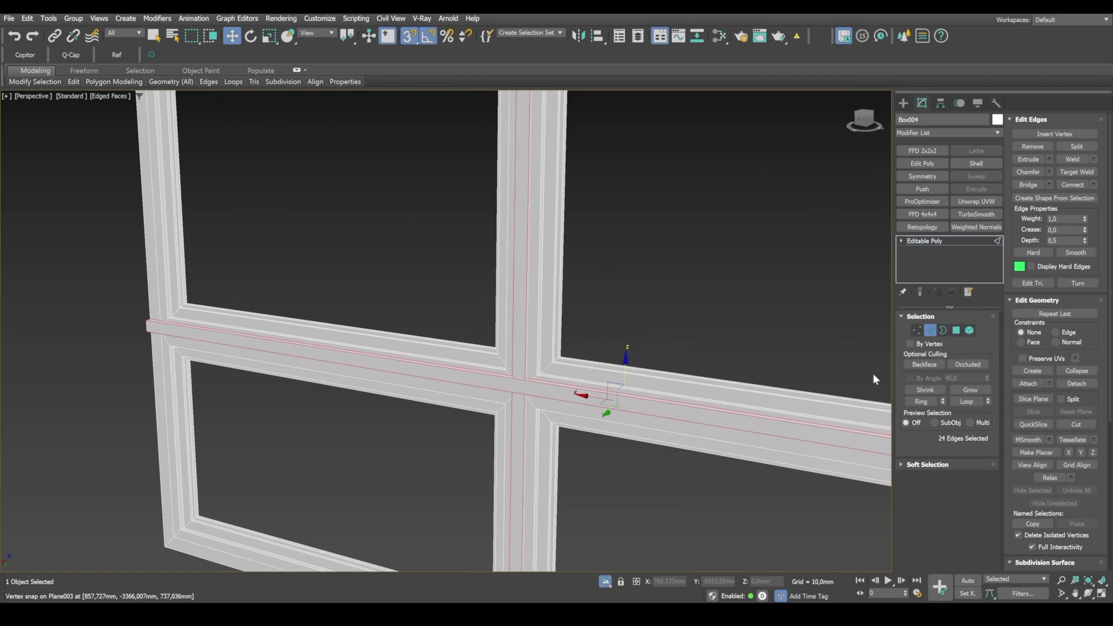
{"action": "left_click", "coordinate": [1049, 172]}
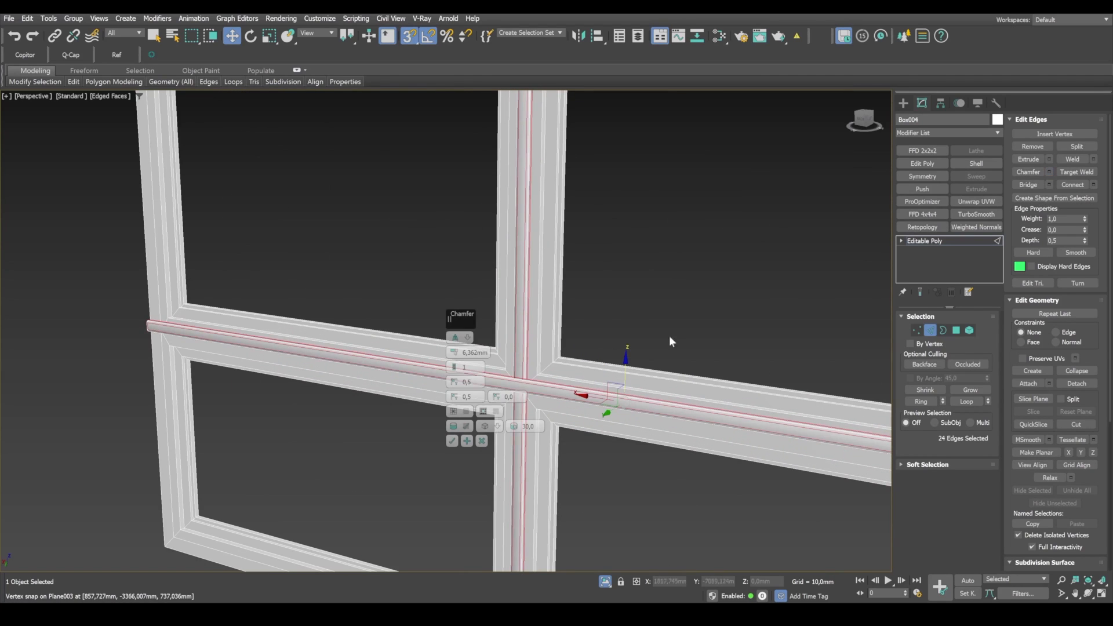
{"action": "scroll", "coordinate": [525, 389], "scroll_direction": "up", "scroll_amount": 3}
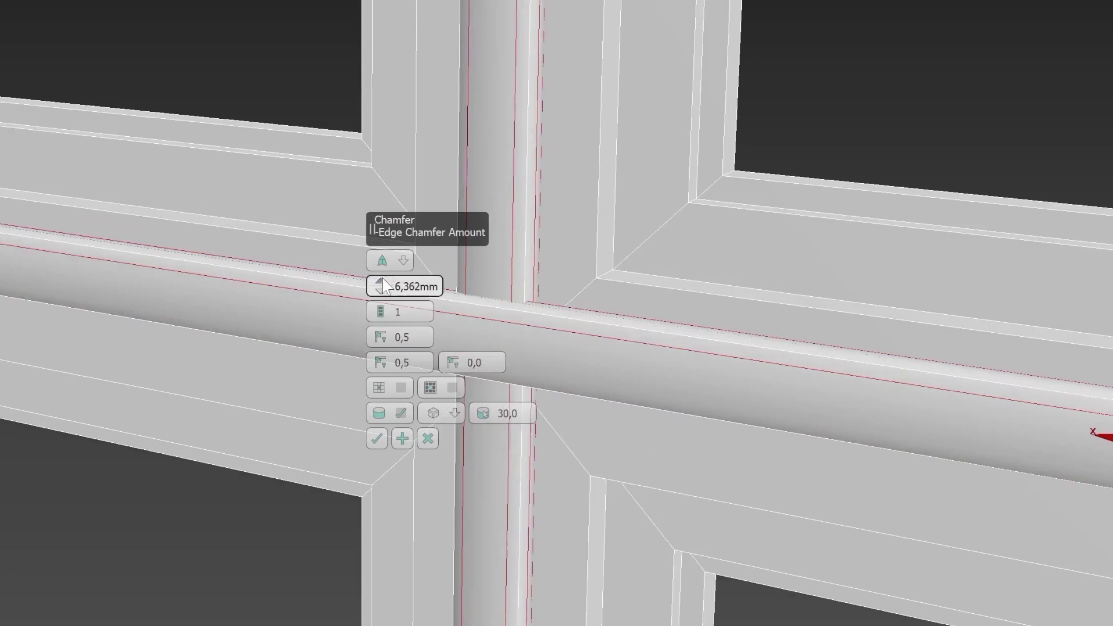
{"action": "mouse_move", "coordinate": [383, 280]}
{"action": "left_mouse_down"}
{"action": "mouse_move", "coordinate": [383, 255]}
{"action": "mouse_move", "coordinate": [382, 290]}
{"action": "left_mouse_up"}
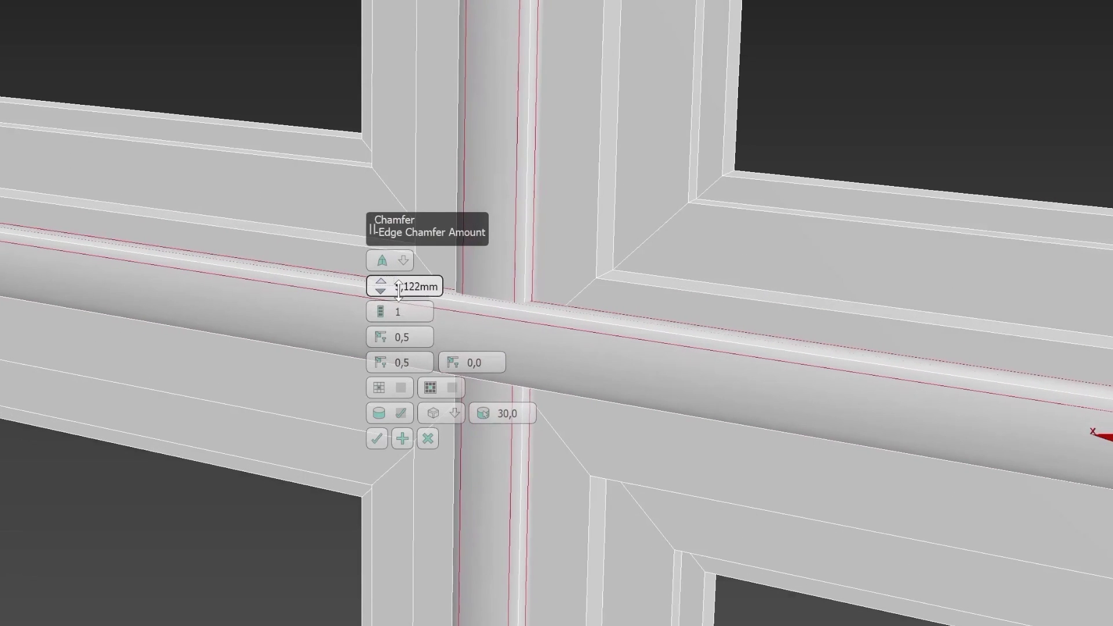
{"action": "left_click", "coordinate": [382, 309]}
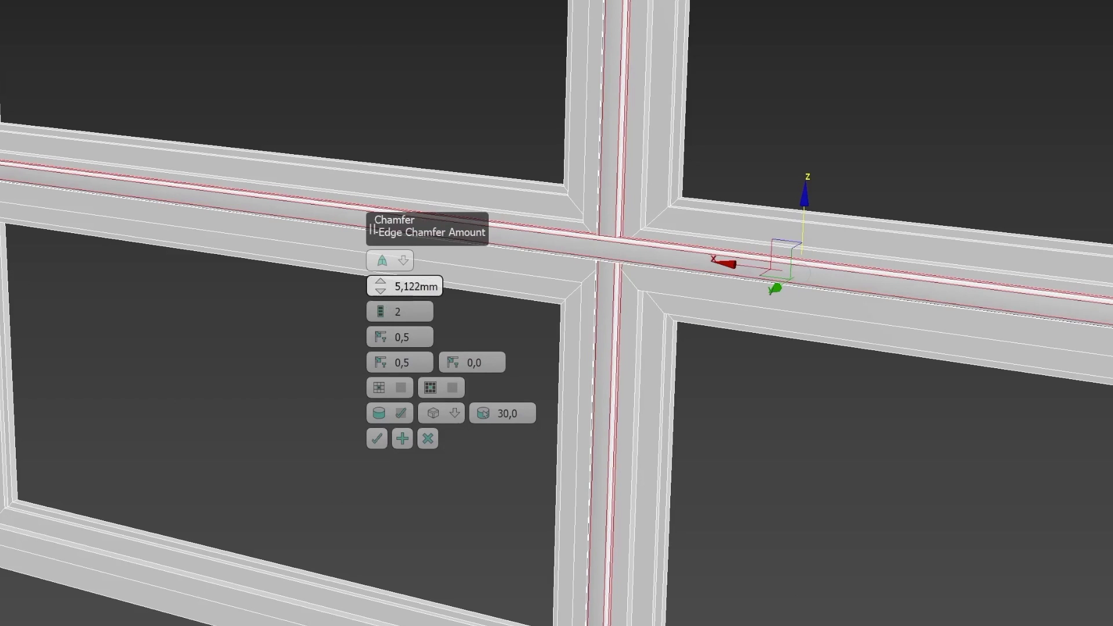
{"action": "left_click", "coordinate": [377, 438]}
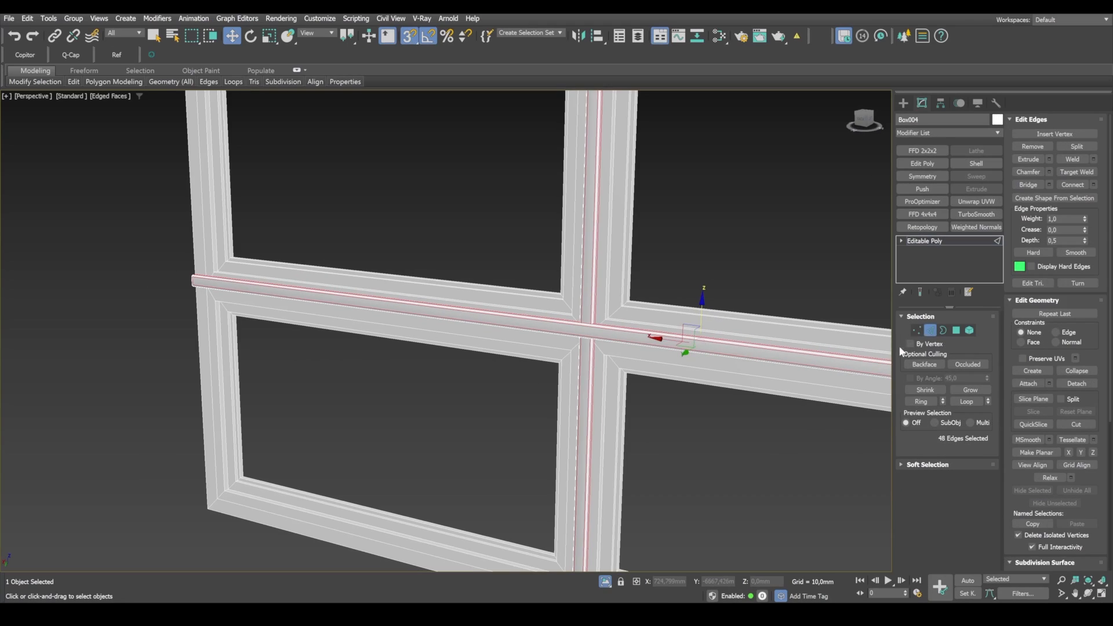
Step: Leave edge editing on the strips and check their chamfered shading with the edge display off
{"action": "left_click", "coordinate": [930, 331]}
{"action": "middle_click_drag", "start_coordinate": [737, 460], "coordinate": [701, 411]}
{"action": "key", "text": "F4"}
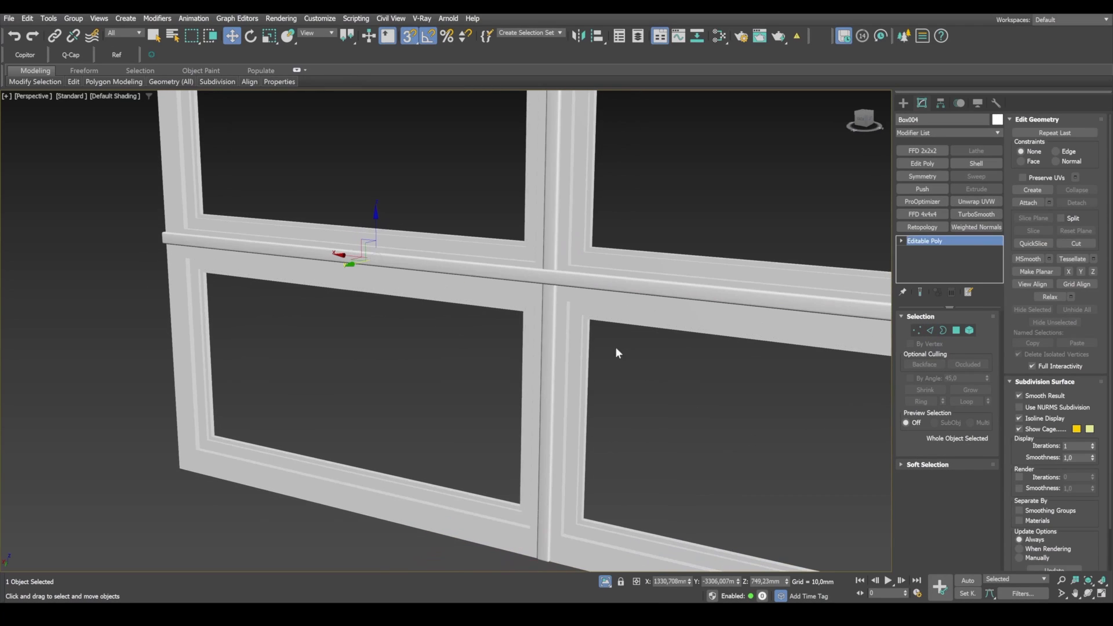
{"action": "key", "text": "F4"}
Step: On the window frame, select the outer raised edge loop of the profile around all four openings
{"action": "left_click", "coordinate": [567, 324]}
{"action": "scroll", "coordinate": [567, 326], "scroll_direction": "down", "scroll_amount": 4}
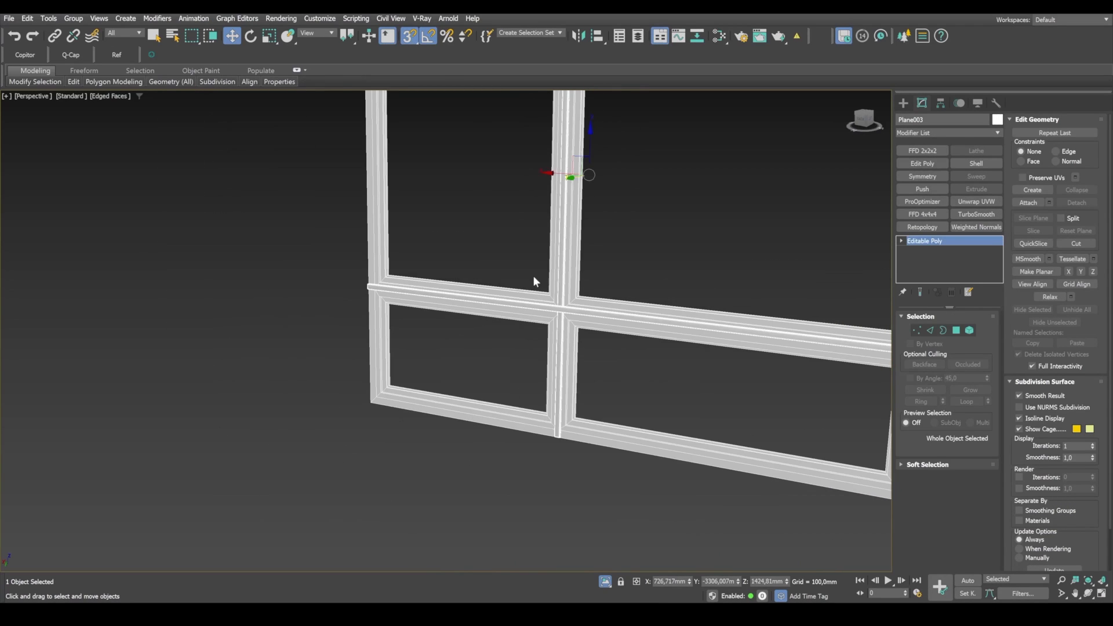
{"action": "left_click", "coordinate": [930, 332]}
{"action": "scroll", "coordinate": [606, 321], "scroll_direction": "up", "scroll_amount": 4}
{"action": "scroll", "coordinate": [527, 370], "scroll_direction": "down", "scroll_amount": 2}
{"action": "middle_click_drag", "start_coordinate": [625, 399], "coordinate": [618, 383]}
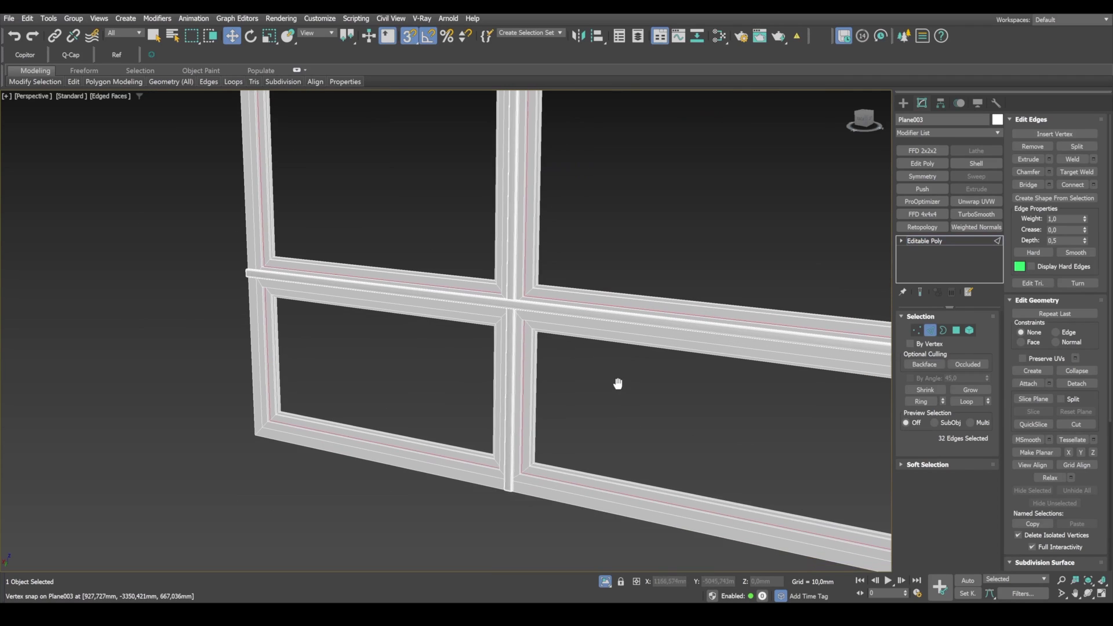
{"action": "scroll", "coordinate": [514, 334], "scroll_direction": "up", "scroll_amount": 4}
{"action": "left_click", "coordinate": [583, 292], "text": "ctrl"}
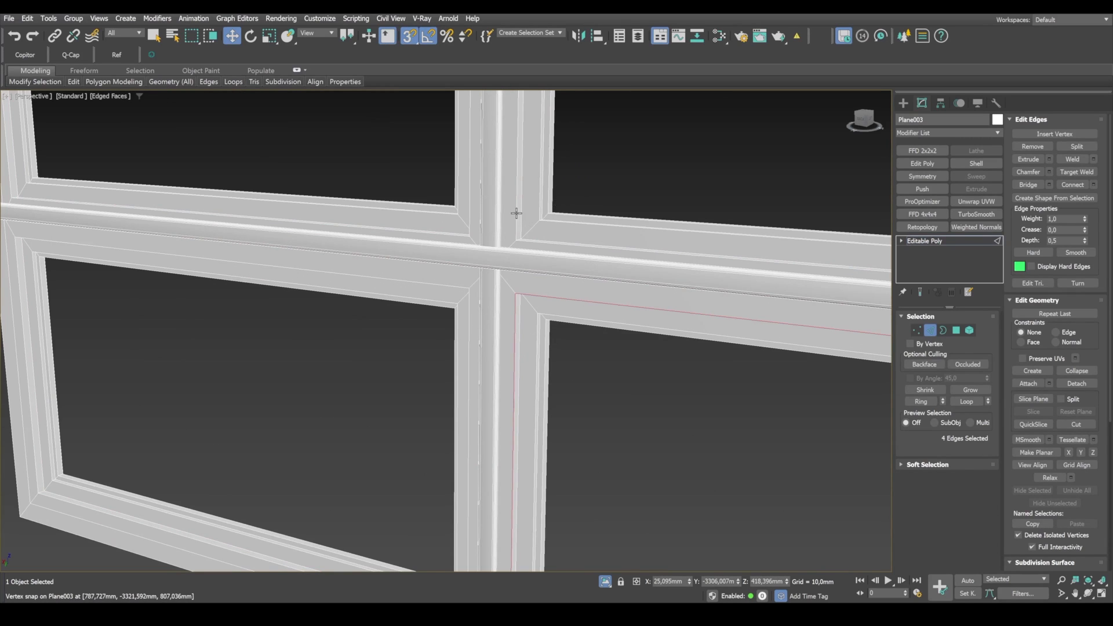
{"action": "left_click", "coordinate": [516, 215], "text": "ctrl"}
{"action": "left_click", "coordinate": [513, 216], "text": "ctrl"}
{"action": "left_click", "coordinate": [467, 216], "text": "ctrl"}
{"action": "left_click", "coordinate": [467, 216], "text": "ctrl"}
{"action": "left_click", "coordinate": [470, 318], "text": "ctrl"}
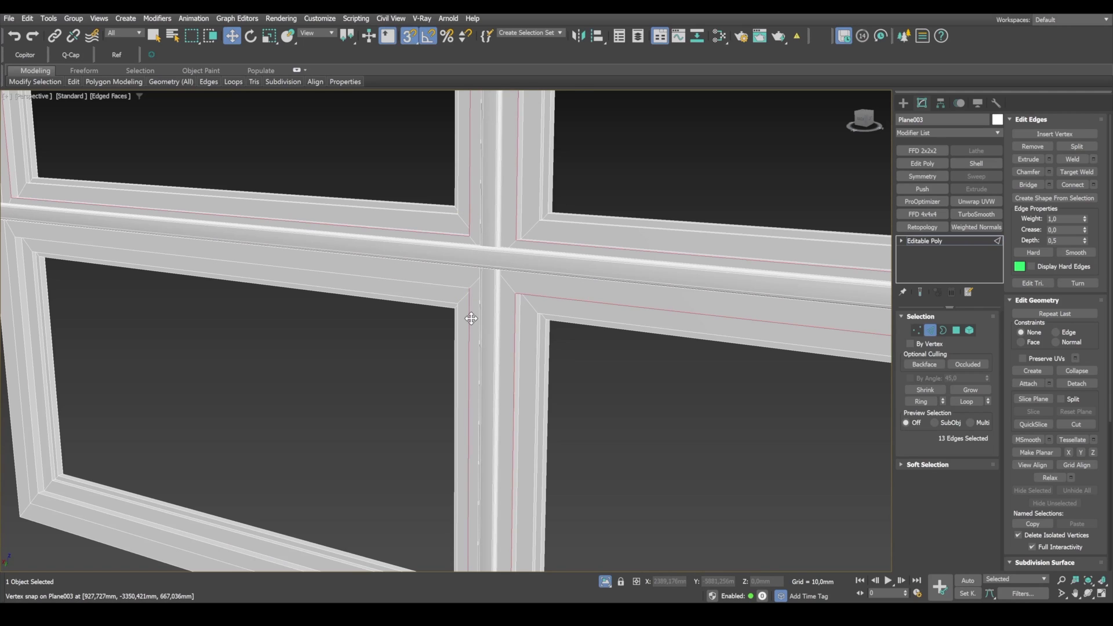
{"action": "left_click", "coordinate": [471, 318], "text": "ctrl"}
Step: Start a chamfer on the selected frame loops with an amount of 10,136 mm and 2 segments
{"action": "scroll", "coordinate": [527, 376], "scroll_direction": "down", "scroll_amount": 3}
{"action": "middle_click_drag", "start_coordinate": [548, 398], "coordinate": [549, 342]}
{"action": "scroll", "coordinate": [501, 486], "scroll_direction": "up", "scroll_amount": 3}
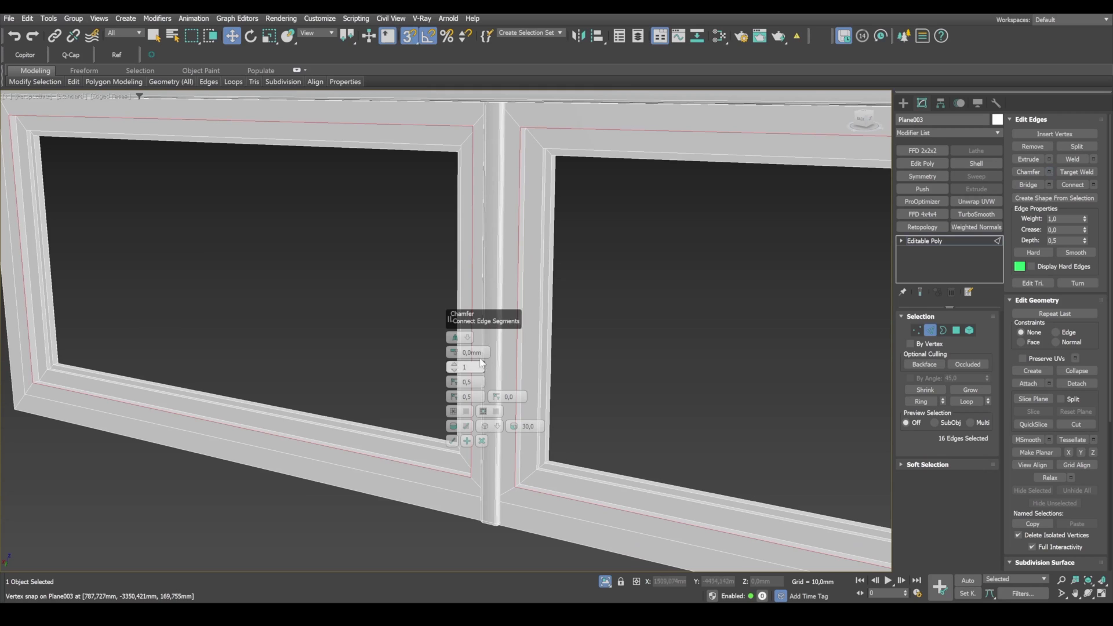
{"action": "left_click_drag", "start_coordinate": [455, 352], "coordinate": [470, 296]}
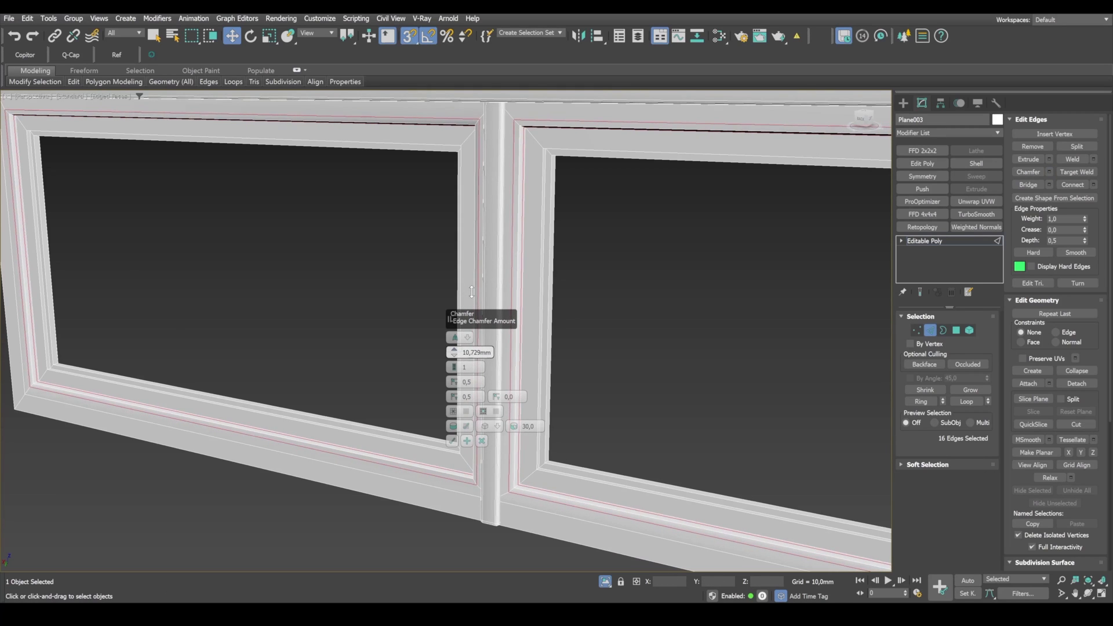
{"action": "left_click", "coordinate": [455, 365]}
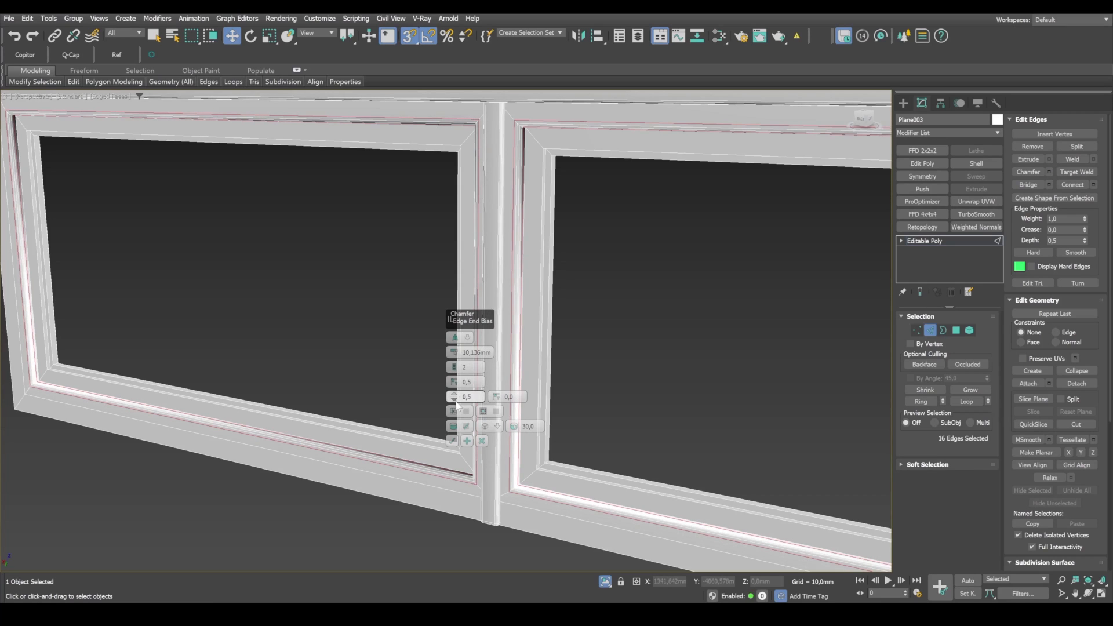
Step: Set the frame chamfer's end bias to 0,405 and its smooth threshold to 28,34
{"action": "left_click_drag", "start_coordinate": [456, 401], "coordinate": [448, 360]}
{"action": "left_click_drag", "start_coordinate": [455, 404], "coordinate": [498, 435]}
{"action": "scroll", "coordinate": [513, 467], "scroll_direction": "up", "scroll_amount": 5}
{"action": "middle_click_drag", "start_coordinate": [534, 467], "coordinate": [537, 436]}
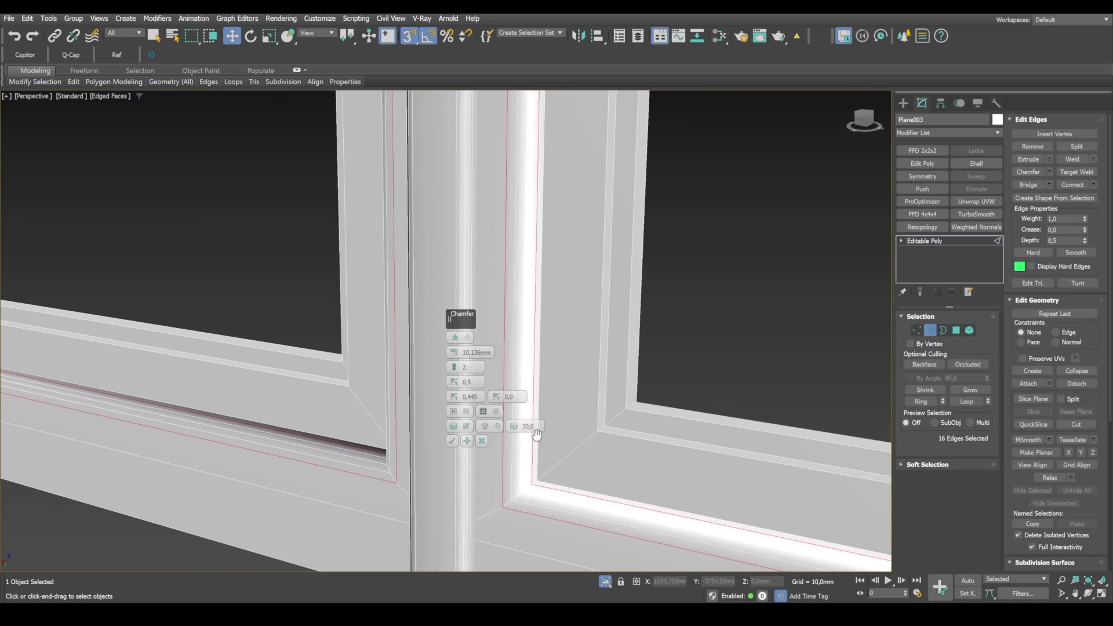
{"action": "left_click_drag", "start_coordinate": [515, 430], "coordinate": [522, 435]}
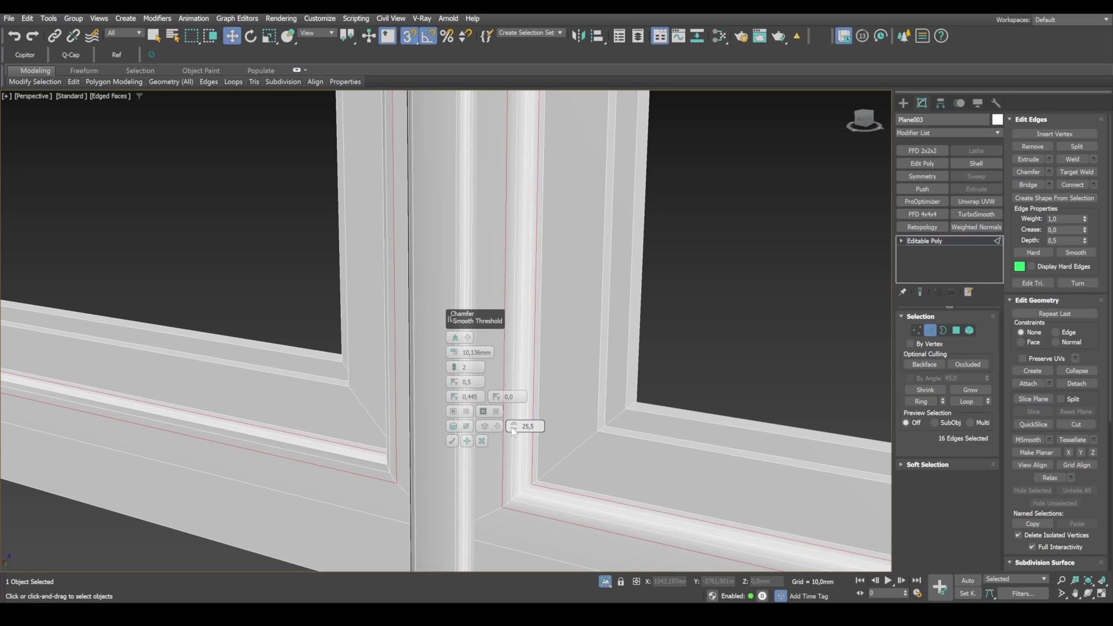
{"action": "left_click_drag", "start_coordinate": [513, 429], "coordinate": [514, 416]}
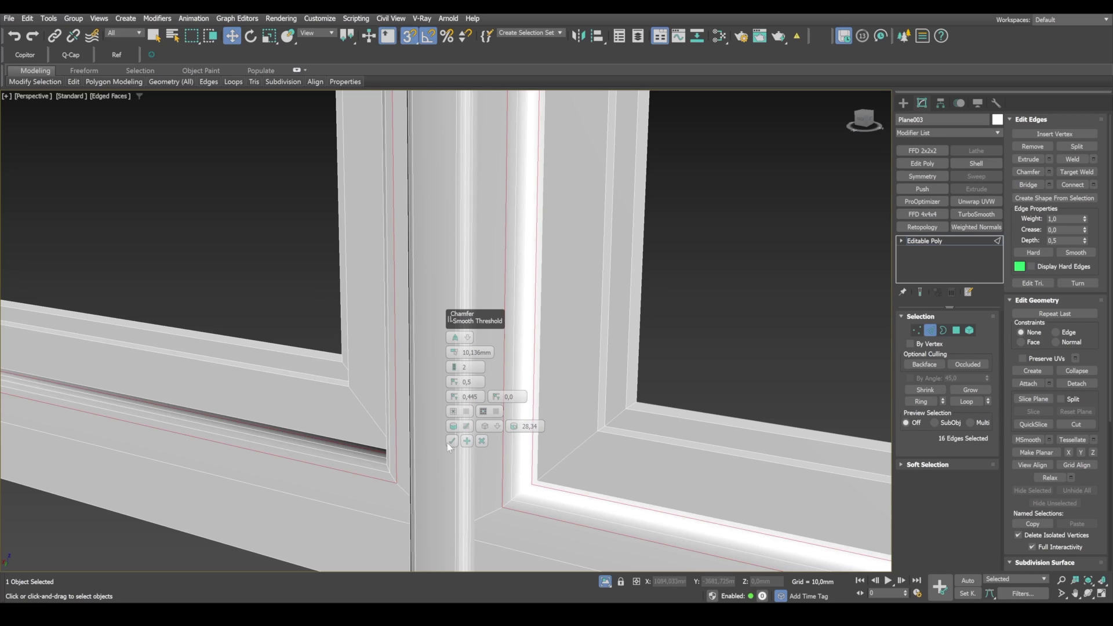
{"action": "left_click_drag", "start_coordinate": [458, 404], "coordinate": [459, 429]}
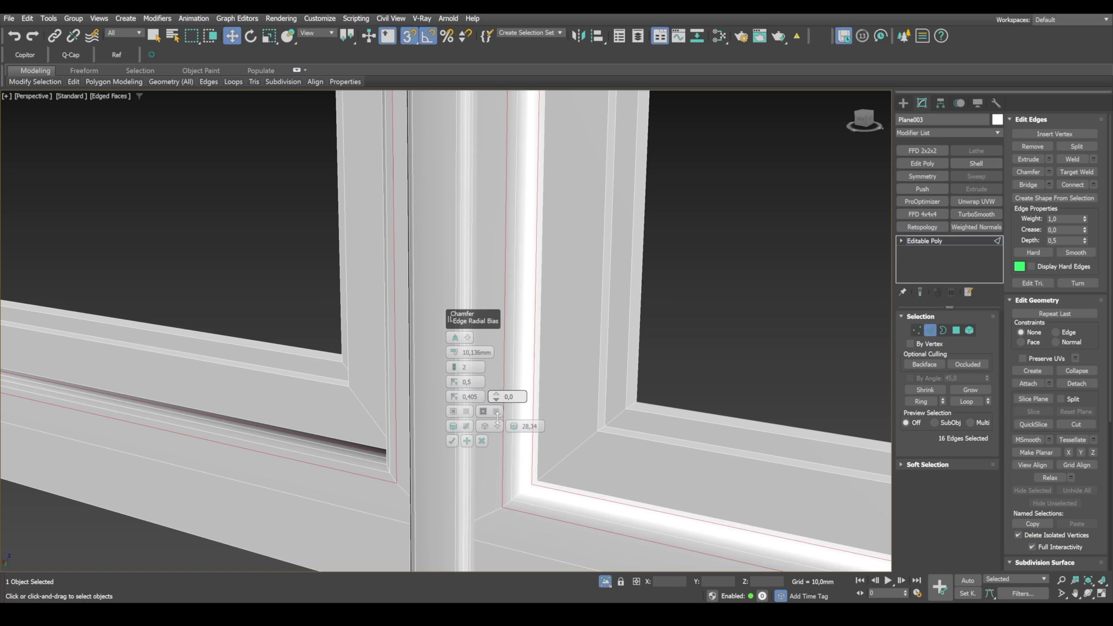
Step: Set the frame chamfer's radial bias to 0,11 and its depth to 0,51
{"action": "scroll", "coordinate": [549, 385], "scroll_direction": "down", "scroll_amount": 2}
{"action": "middle_click_drag", "start_coordinate": [550, 385], "coordinate": [569, 365]}
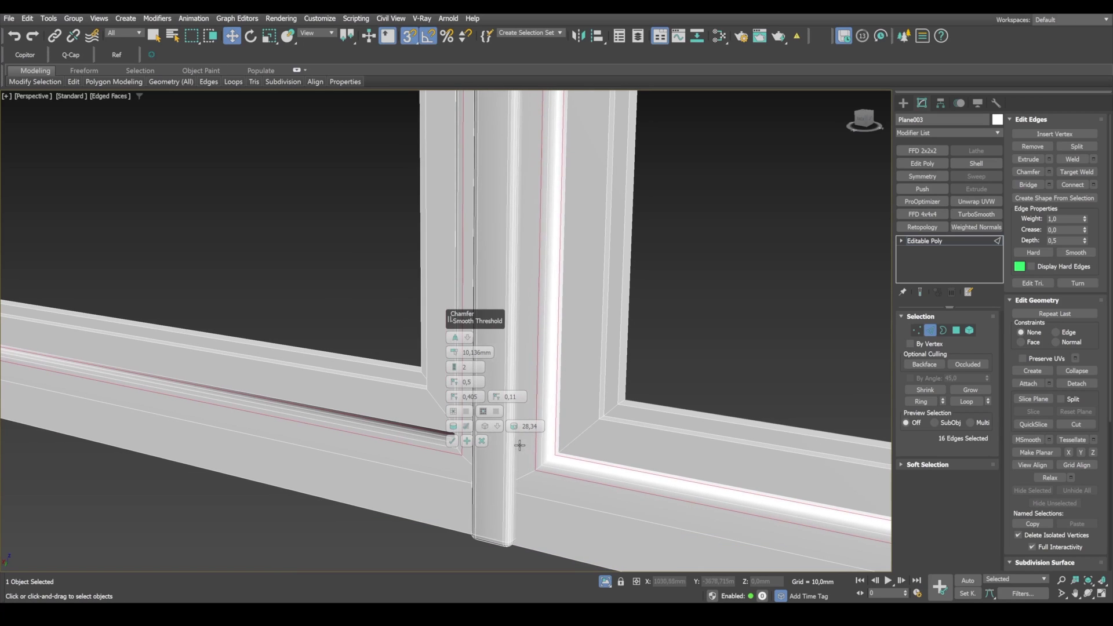
{"action": "left_click_drag", "start_coordinate": [456, 390], "coordinate": [457, 388]}
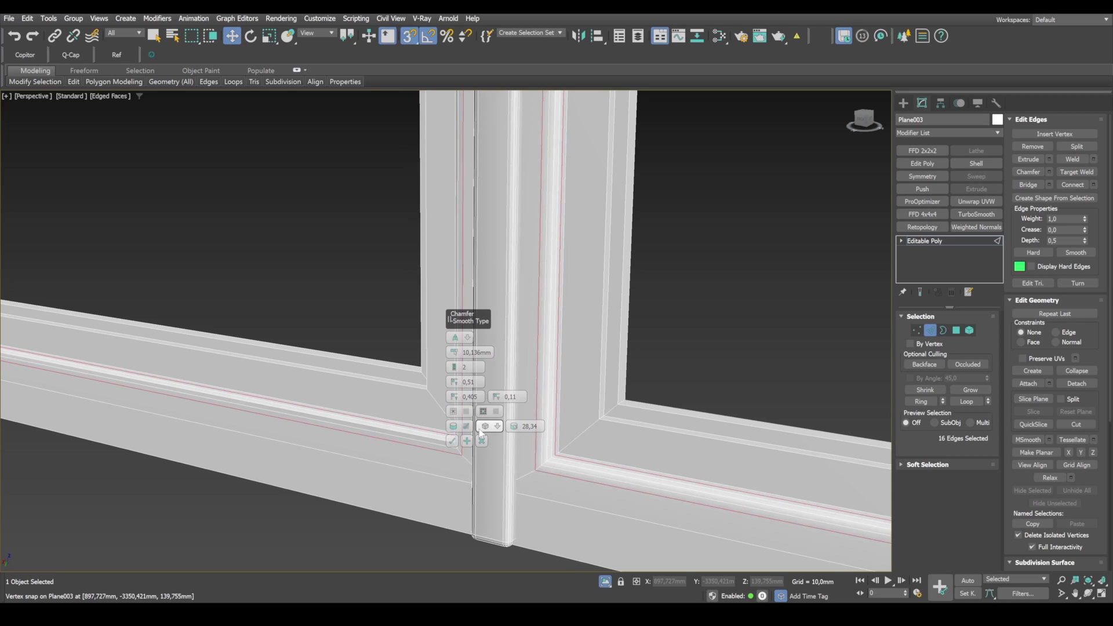
Step: Set the frame chamfer to 10,237 mm, 3 segments and a smooth threshold of 19,84, and apply it
{"action": "middle_click_drag", "start_coordinate": [592, 458], "coordinate": [580, 422]}
{"action": "scroll", "coordinate": [580, 423], "scroll_direction": "down", "scroll_amount": 3}
{"action": "middle_click_drag", "start_coordinate": [663, 347], "coordinate": [665, 465]}
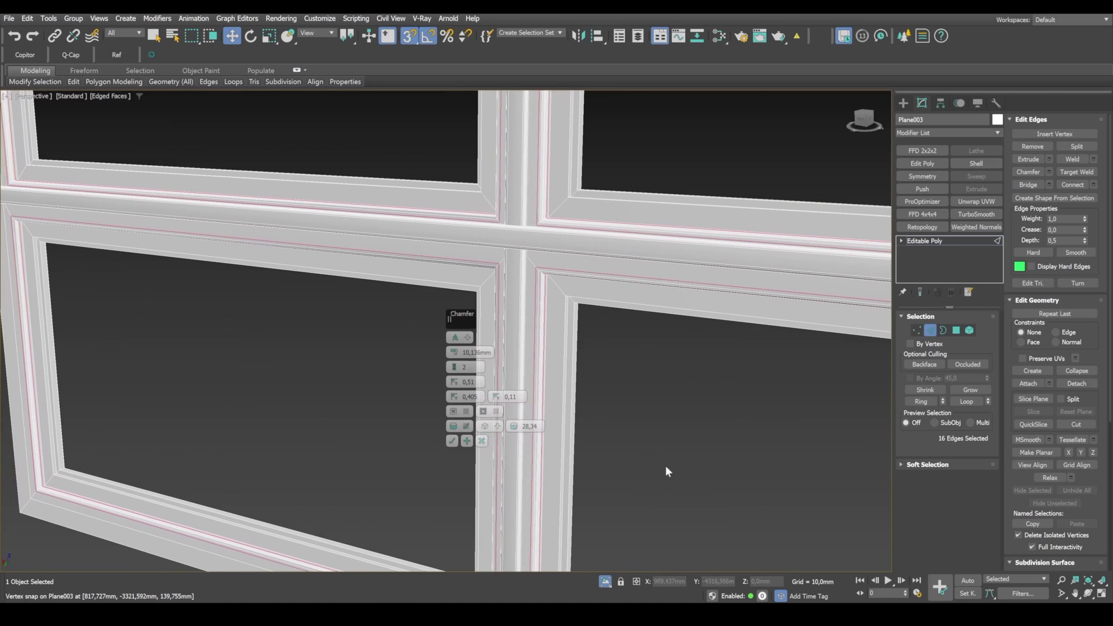
{"action": "middle_click_drag", "start_coordinate": [619, 328], "coordinate": [641, 355]}
{"action": "scroll", "coordinate": [558, 318], "scroll_direction": "up", "scroll_amount": 2}
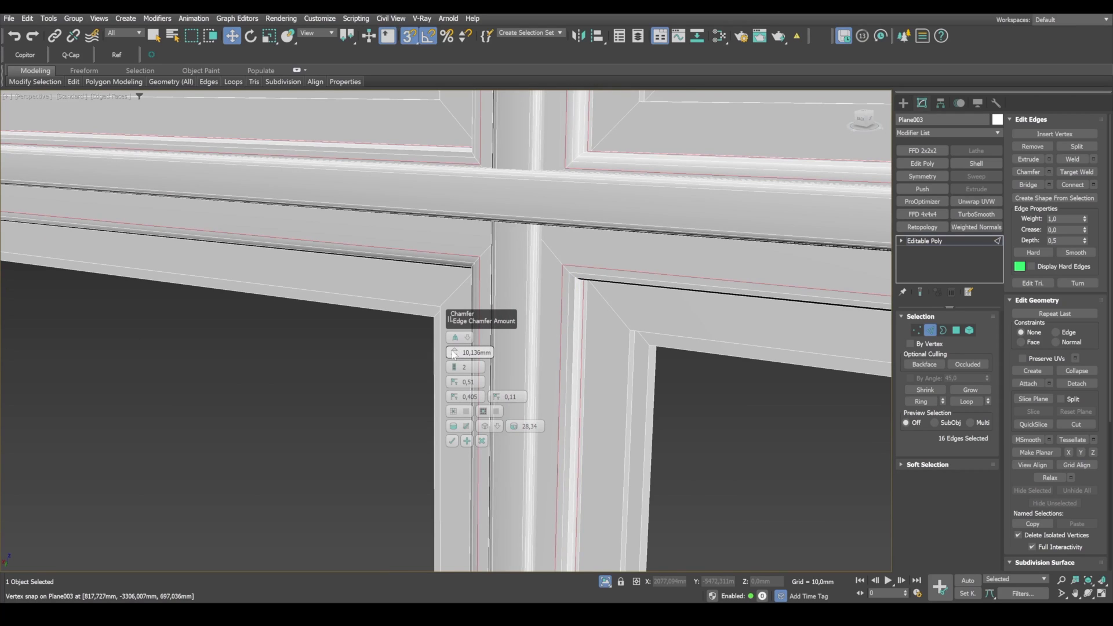
{"action": "left_click_drag", "start_coordinate": [454, 355], "coordinate": [456, 365]}
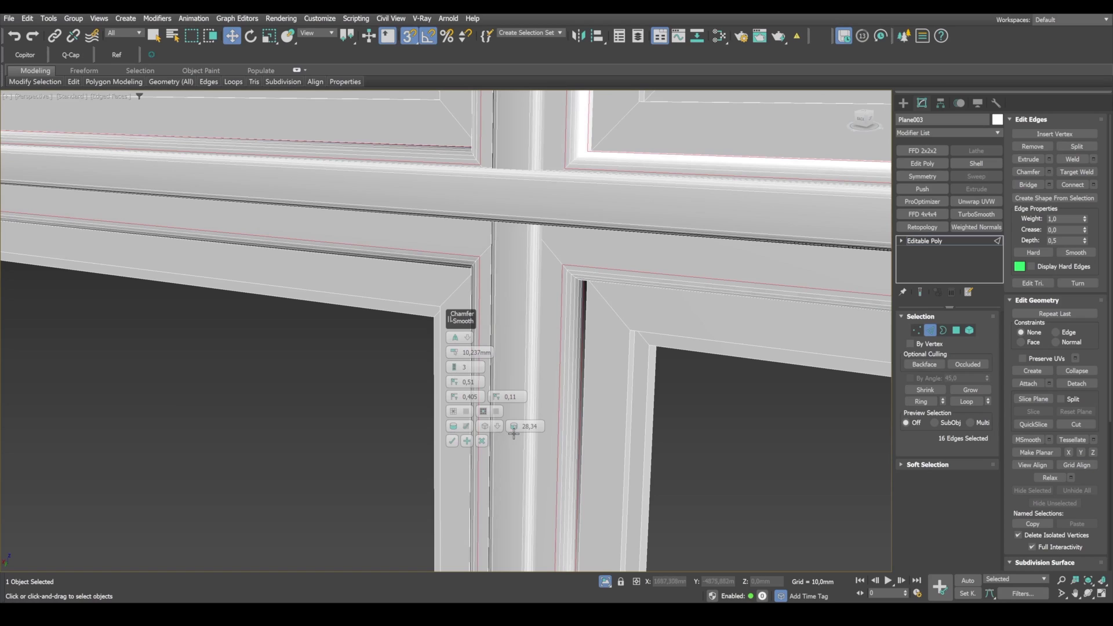
{"action": "left_click_drag", "start_coordinate": [517, 433], "coordinate": [516, 435]}
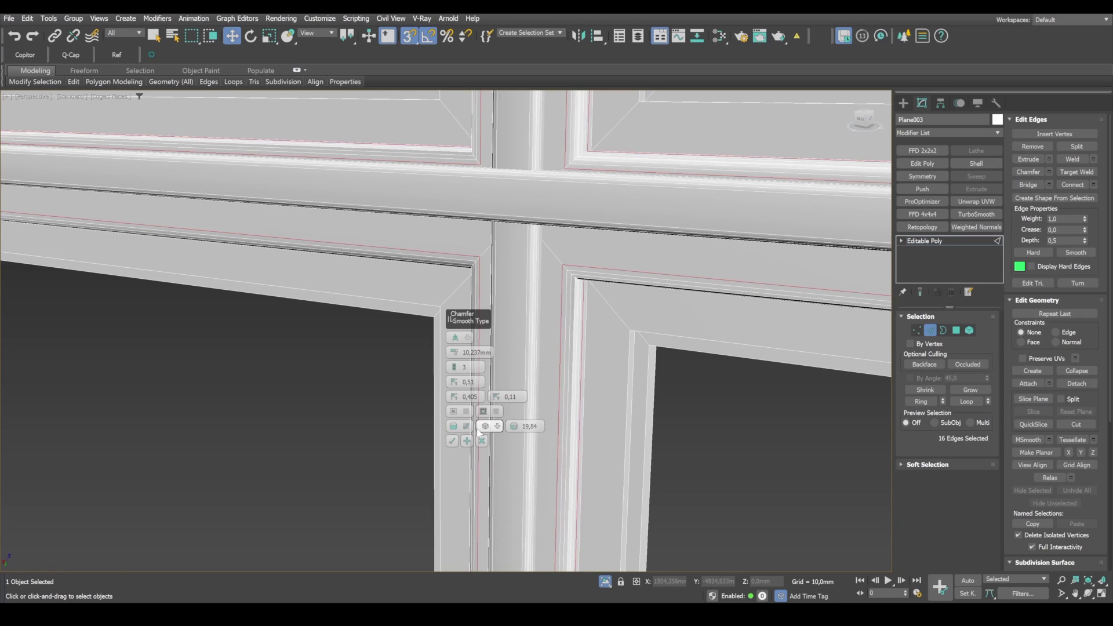
{"action": "left_click", "coordinate": [452, 440]}
Step: Select the frame's inner profile edge loops near the glass openings in all four panes and chamfer them by 5,978 mm
{"action": "scroll", "coordinate": [649, 427], "scroll_direction": "down", "scroll_amount": 5}
{"action": "middle_click_drag", "start_coordinate": [649, 428], "coordinate": [559, 386]}
{"action": "scroll", "coordinate": [551, 365], "scroll_direction": "up", "scroll_amount": 5}
{"action": "key", "text": "2"}
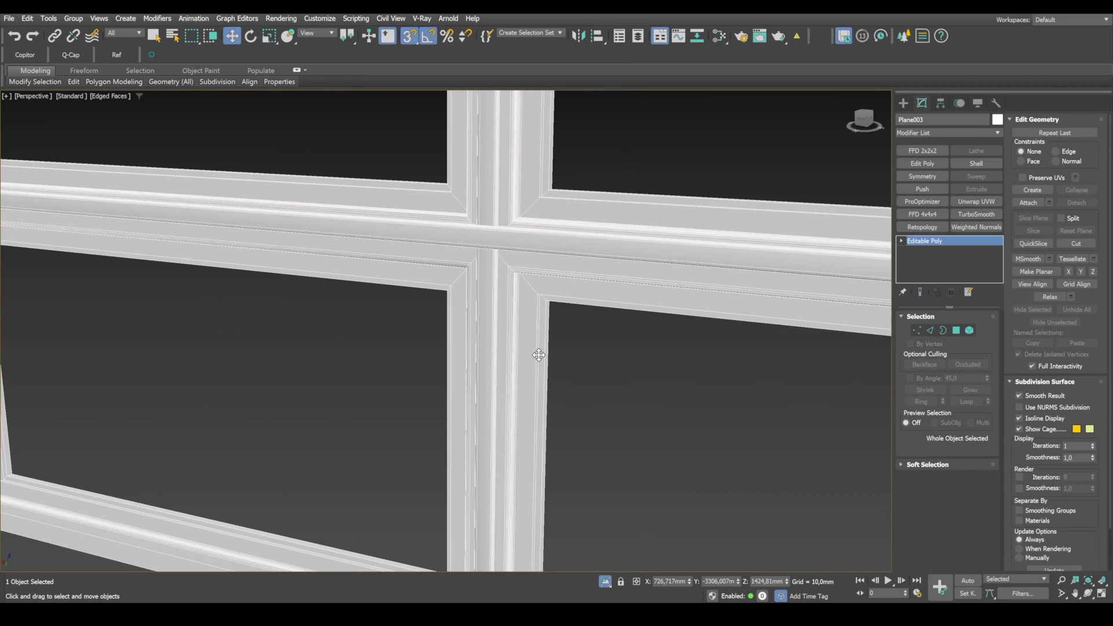
{"action": "key", "text": "2"}
{"action": "double_click", "coordinate": [537, 355]}
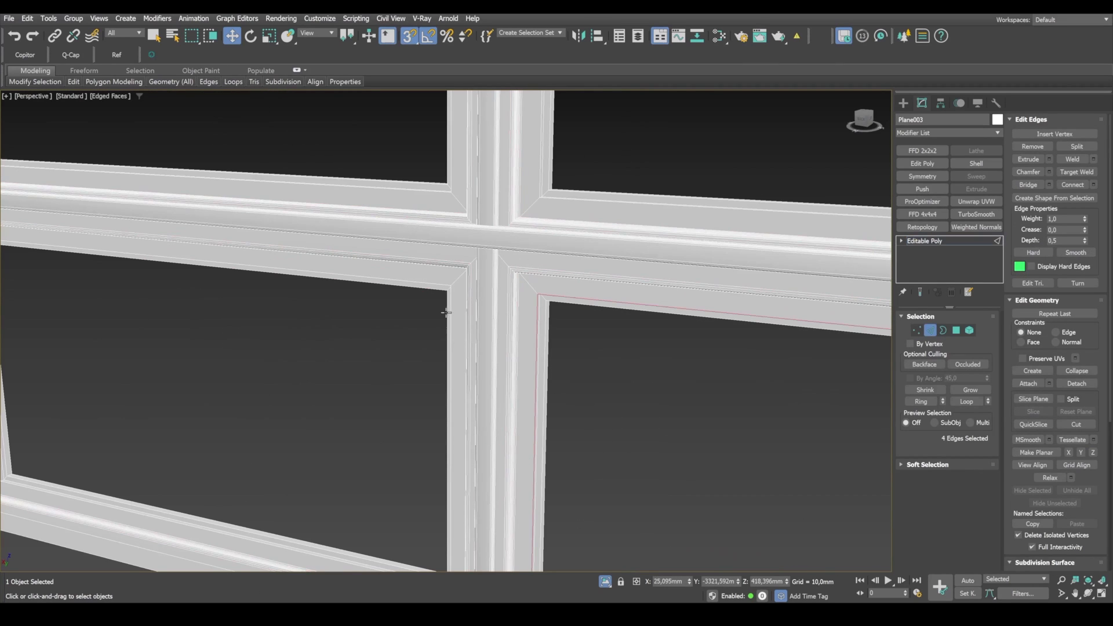
{"action": "double_click", "coordinate": [451, 295], "text": "ctrl"}
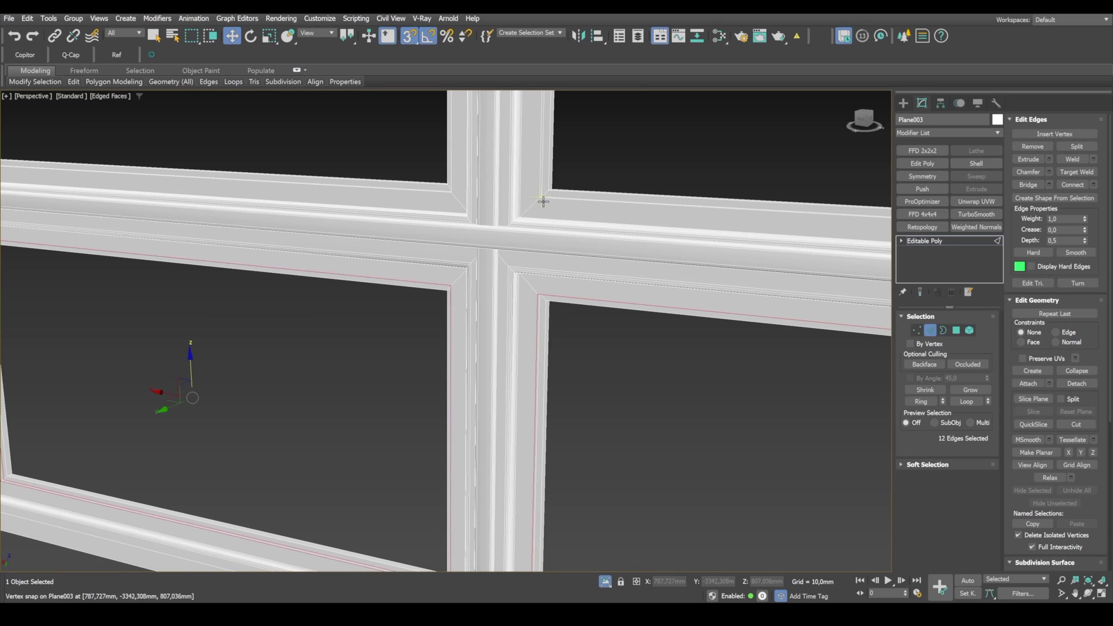
{"action": "double_click", "coordinate": [540, 183], "text": "ctrl"}
{"action": "double_click", "coordinate": [453, 169], "text": "ctrl"}
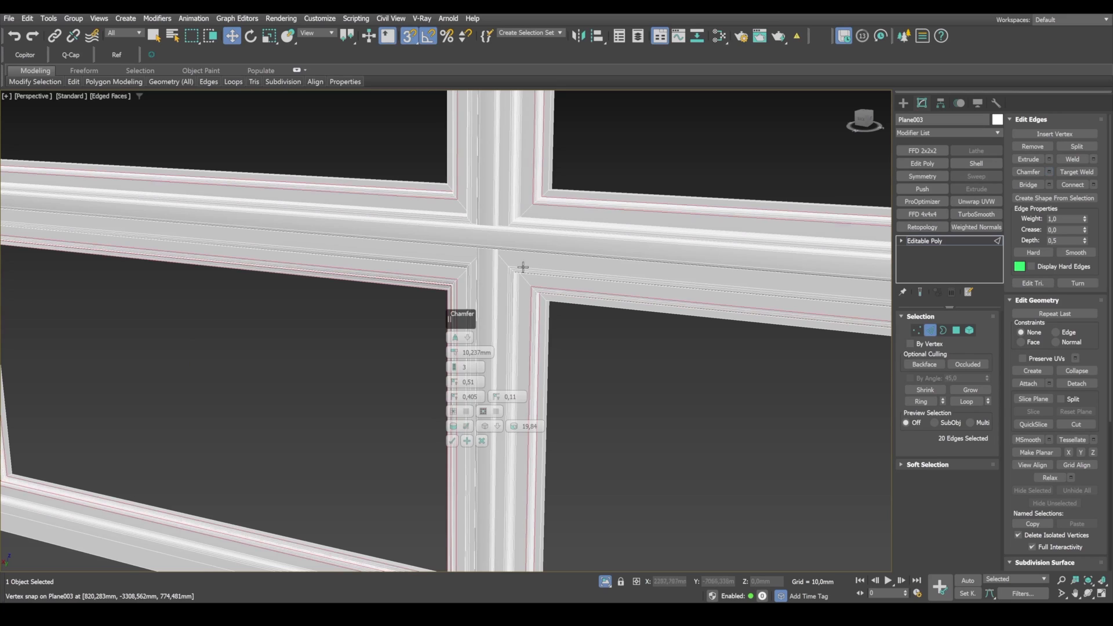
{"action": "left_click_drag", "start_coordinate": [462, 375], "coordinate": [464, 377]}
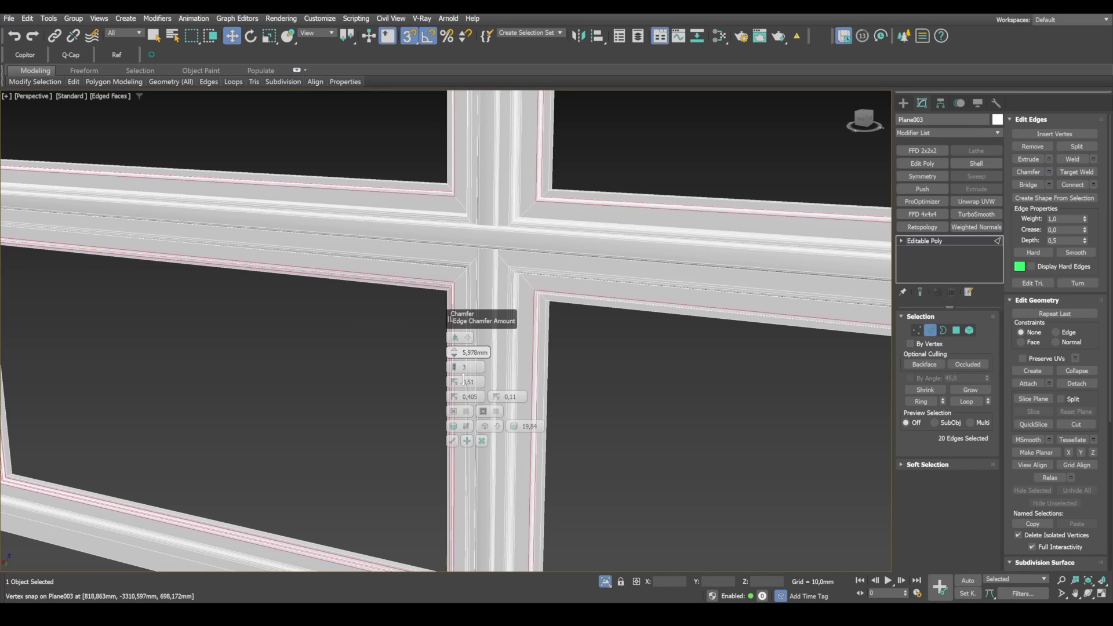
{"action": "left_click", "coordinate": [453, 441]}
Step: Select the innermost edge loops bordering the glass openings in all four panes of the frame
{"action": "double_click", "coordinate": [545, 327]}
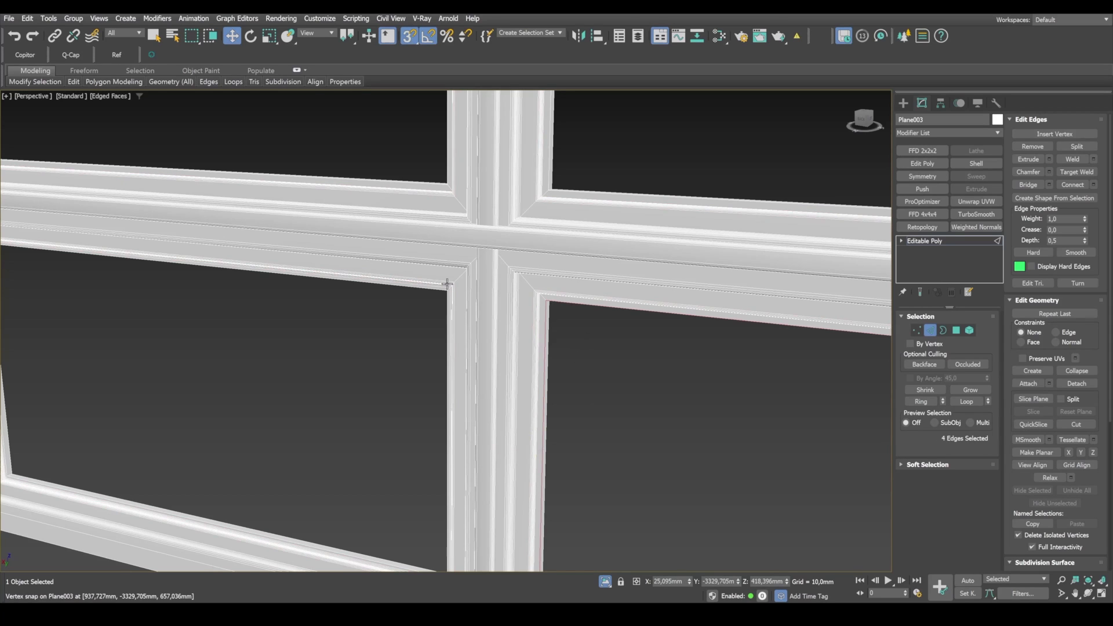
{"action": "double_click", "coordinate": [447, 163], "text": "ctrl"}
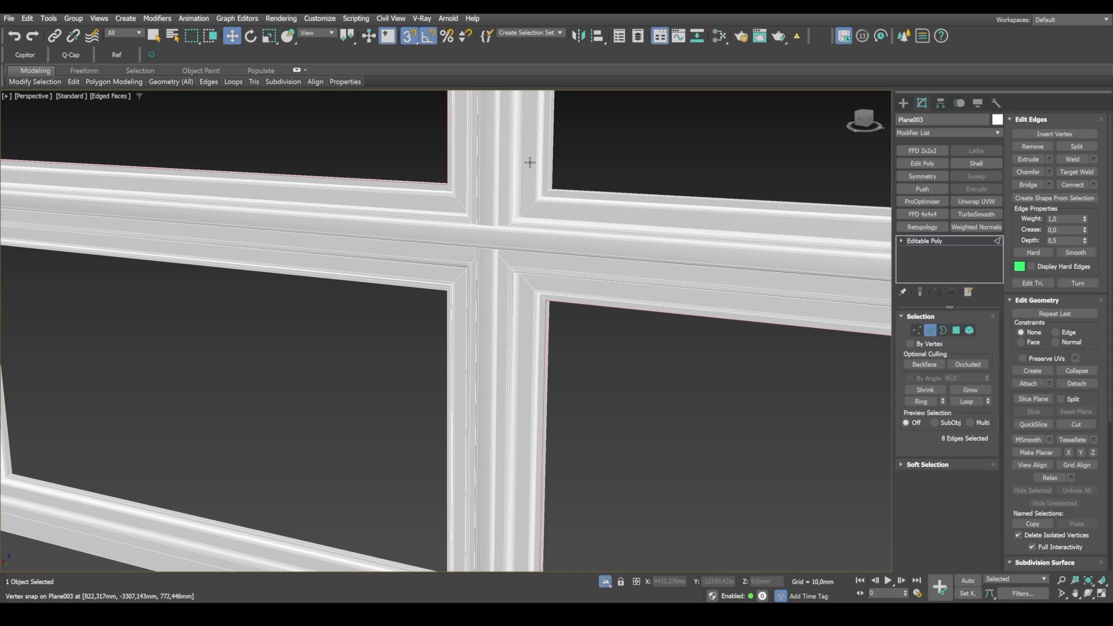
{"action": "double_click", "coordinate": [551, 156], "text": "ctrl"}
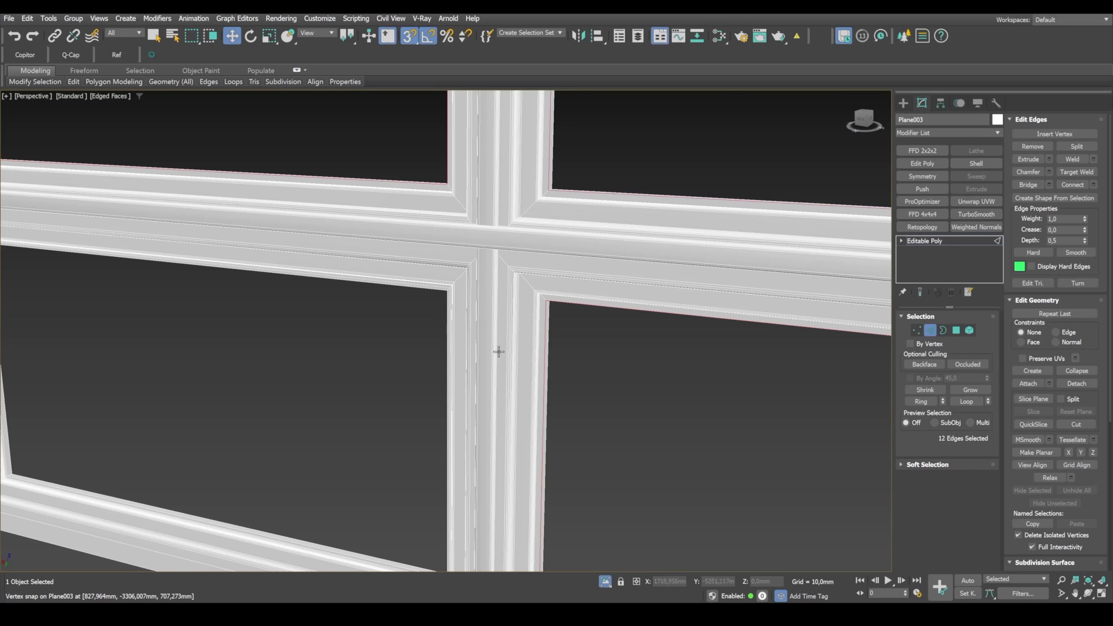
{"action": "middle_click_drag", "start_coordinate": [499, 352], "coordinate": [589, 269], "text": "alt"}
{"action": "middle_click_drag", "start_coordinate": [472, 450], "coordinate": [528, 323]}
{"action": "scroll", "coordinate": [535, 369], "scroll_direction": "up", "scroll_amount": 4}
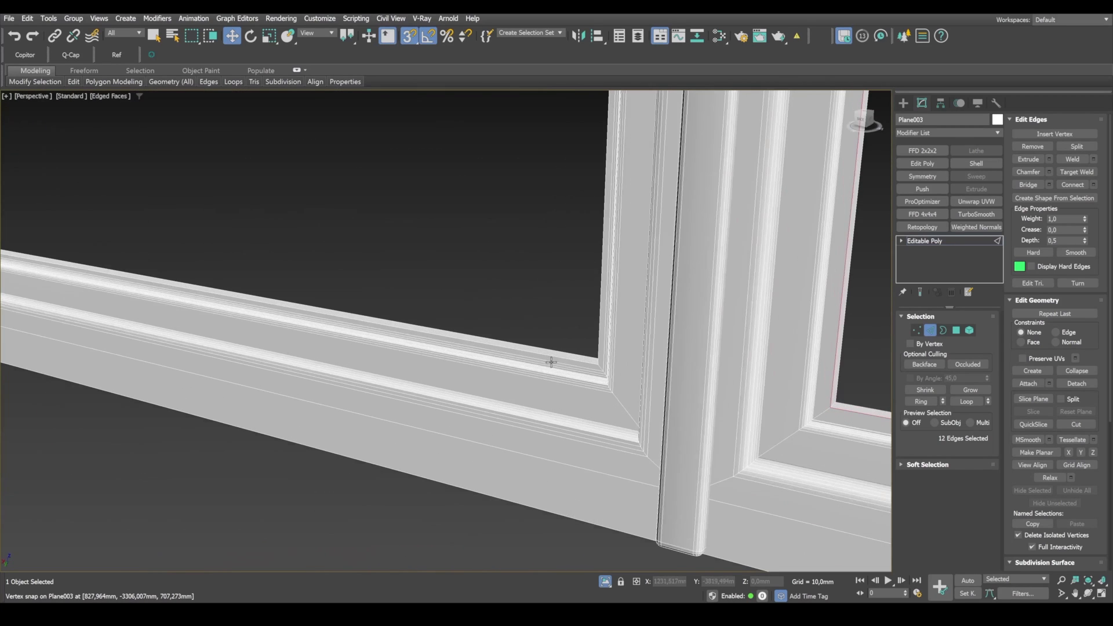
{"action": "double_click", "coordinate": [560, 360], "text": "ctrl"}
{"action": "scroll", "coordinate": [564, 362], "scroll_direction": "down", "scroll_amount": 5}
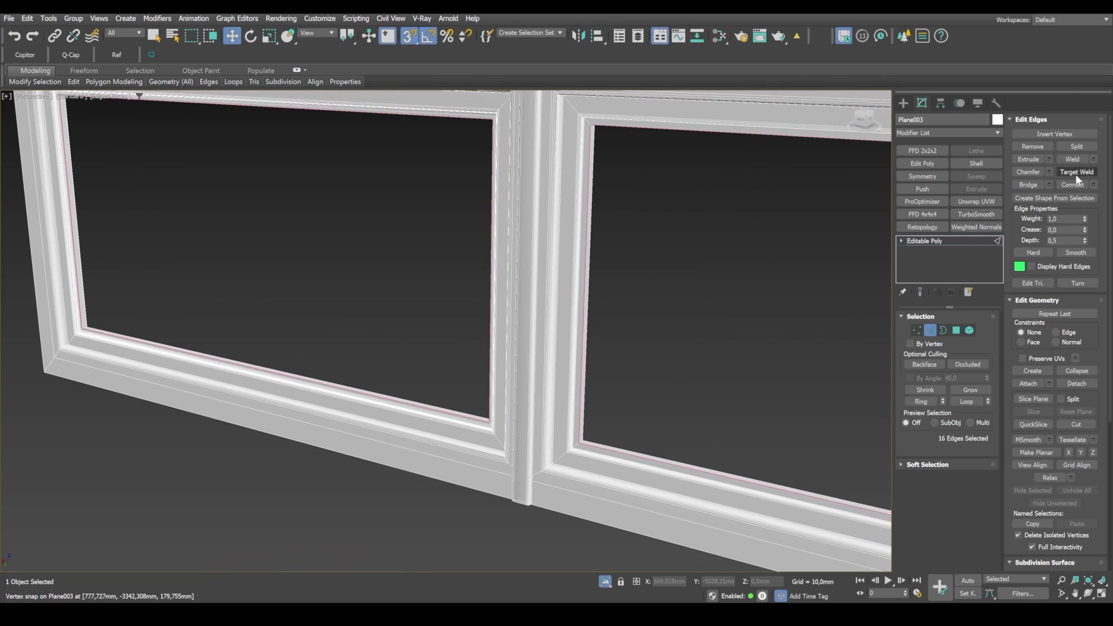
Step: Chamfer the selected opening edges by 3,767 mm with 2 segments, leave edge editing and deselect the frame
{"action": "left_click", "coordinate": [1049, 172]}
{"action": "scroll", "coordinate": [567, 367], "scroll_direction": "up", "scroll_amount": 3}
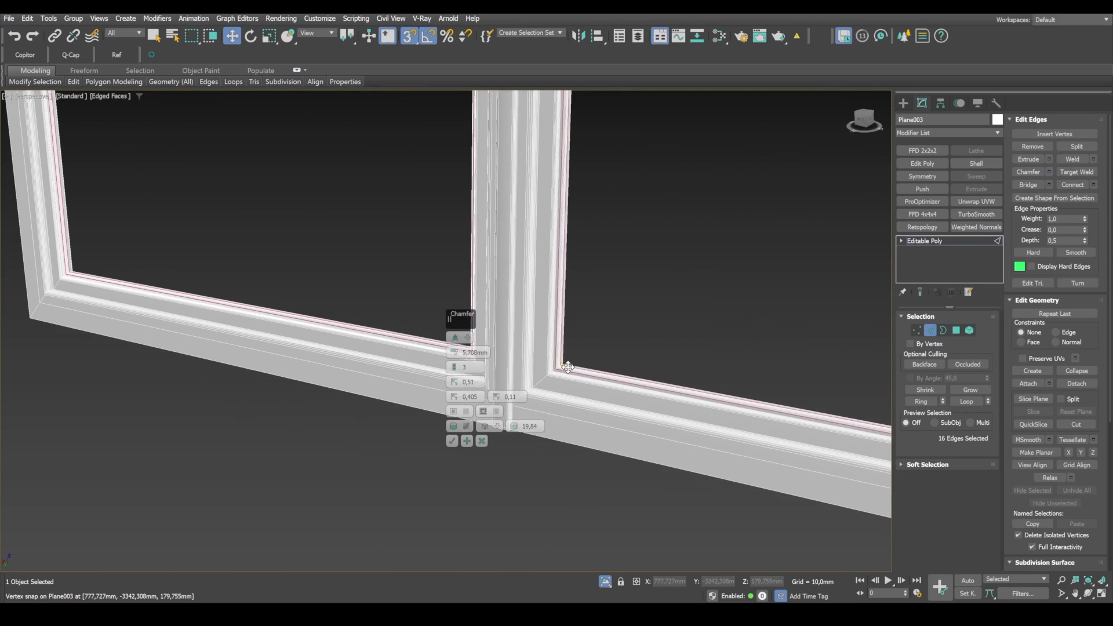
{"action": "scroll", "coordinate": [580, 399], "scroll_direction": "up", "scroll_amount": 2}
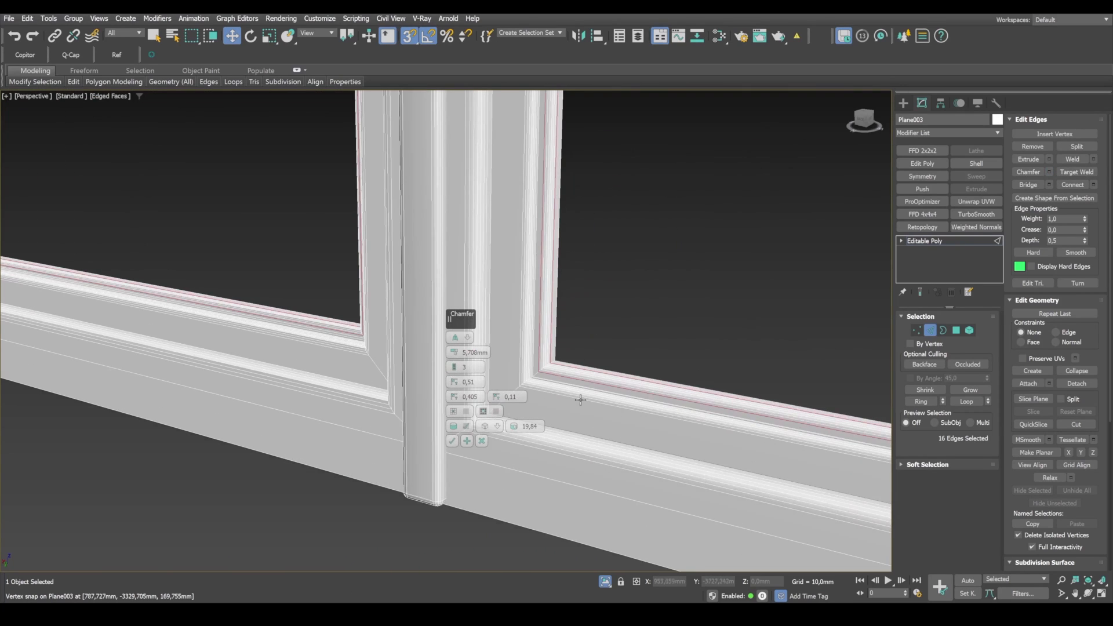
{"action": "left_click", "coordinate": [455, 371]}
{"action": "left_click_drag", "start_coordinate": [455, 355], "coordinate": [459, 368]}
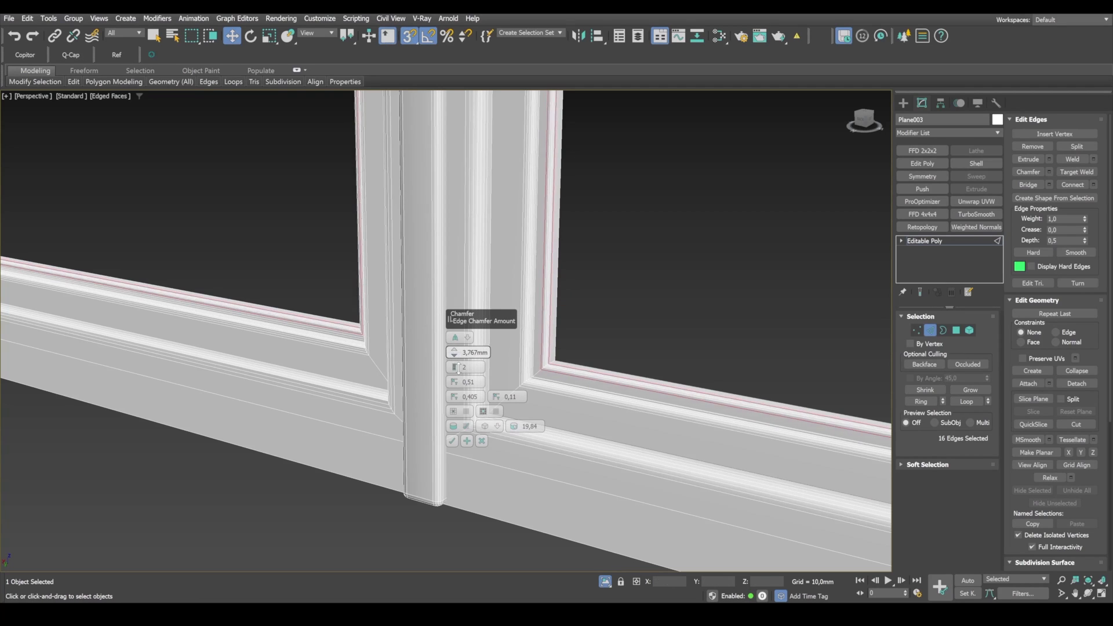
{"action": "left_click", "coordinate": [451, 441]}
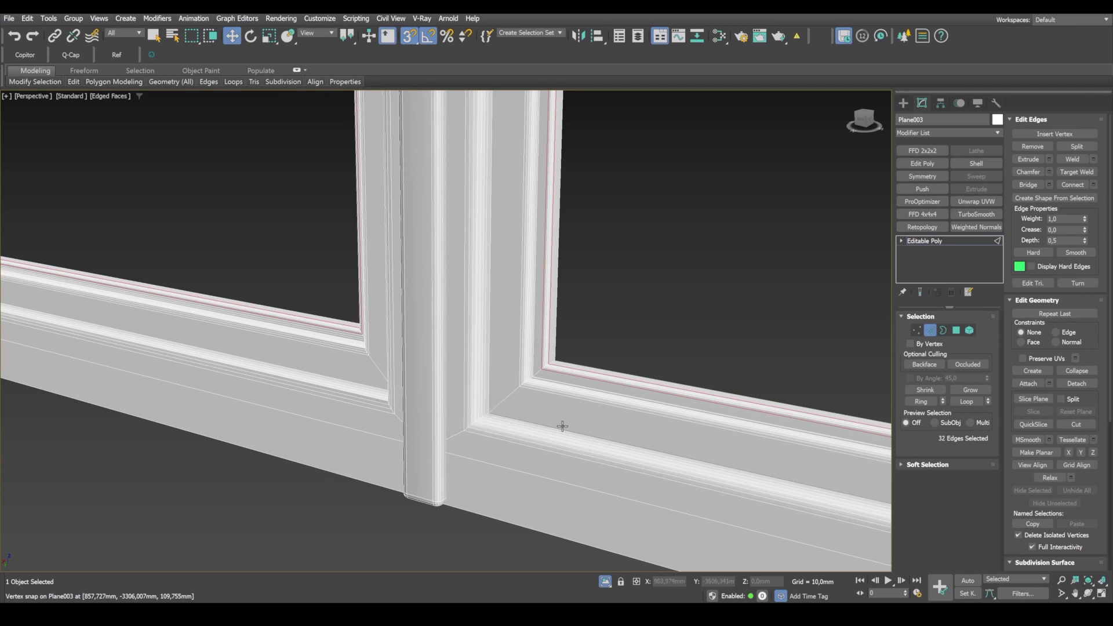
{"action": "key", "text": "z"}
{"action": "left_click", "coordinate": [927, 331]}
{"action": "left_click", "coordinate": [742, 319]}
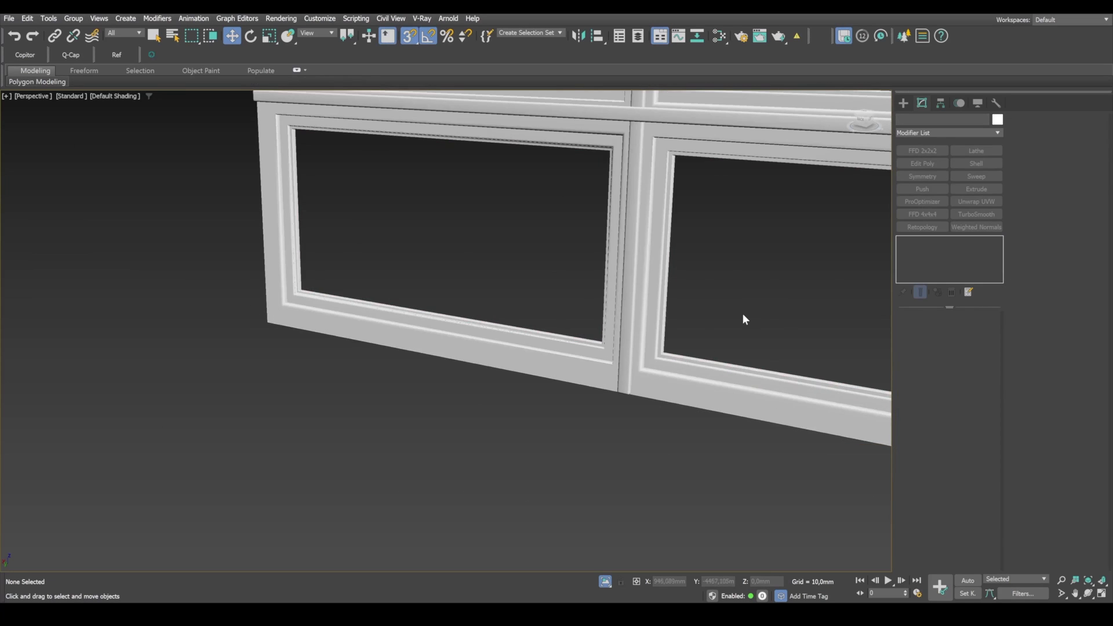
Step: Select the window frame and scale it non-uniformly along its Y depth axis to 111 percent
{"action": "middle_click_drag", "start_coordinate": [742, 319], "coordinate": [524, 341], "text": "alt"}
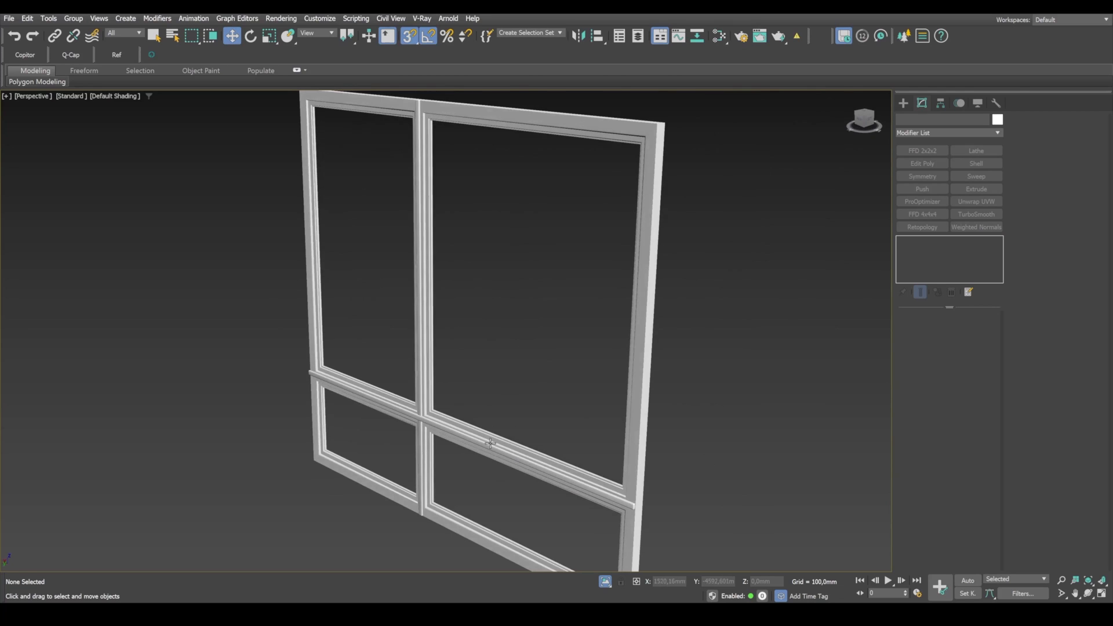
{"action": "scroll", "coordinate": [447, 415], "scroll_direction": "up", "scroll_amount": 5}
{"action": "scroll", "coordinate": [405, 402], "scroll_direction": "down", "scroll_amount": 8}
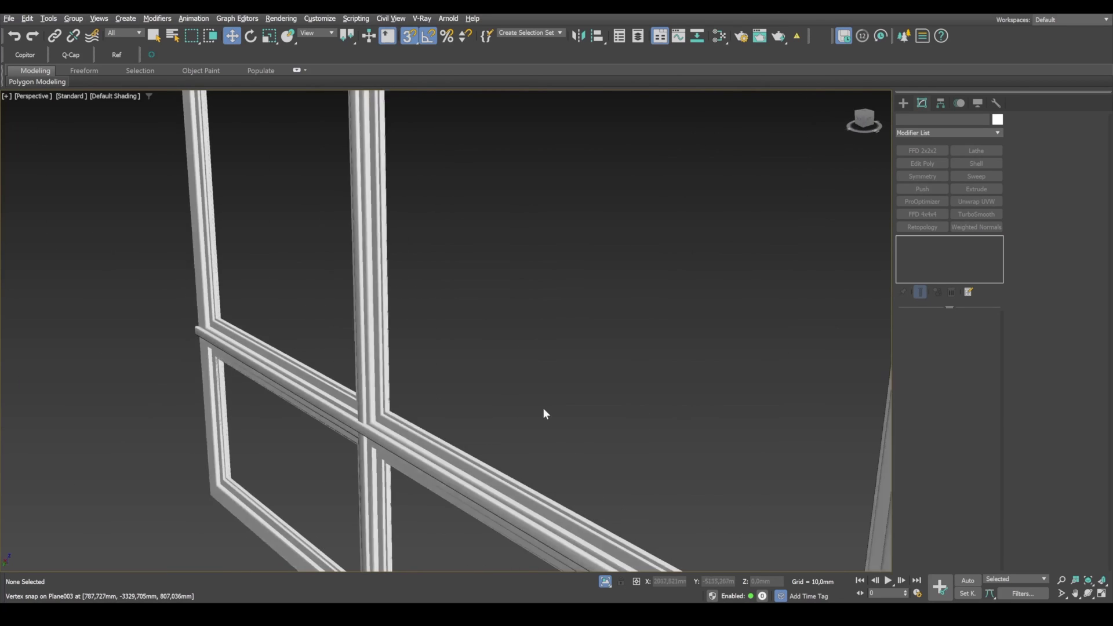
{"action": "left_click", "coordinate": [481, 456]}
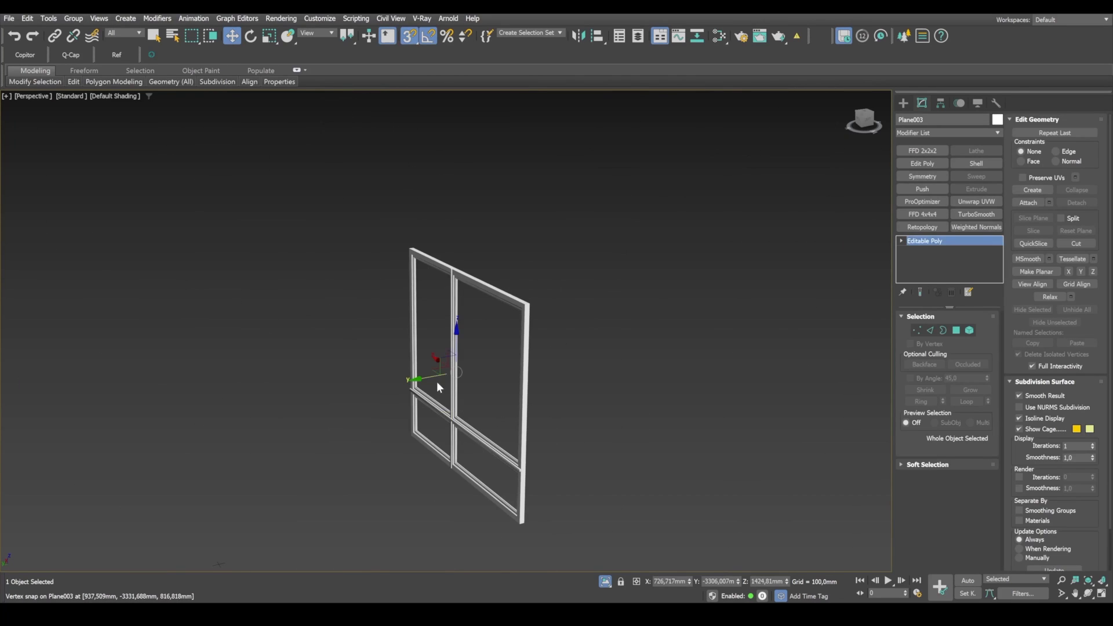
{"action": "key", "text": "r"}
{"action": "scroll", "coordinate": [441, 377], "scroll_direction": "up", "scroll_amount": 6}
{"action": "left_click_drag", "start_coordinate": [457, 363], "coordinate": [454, 360]}
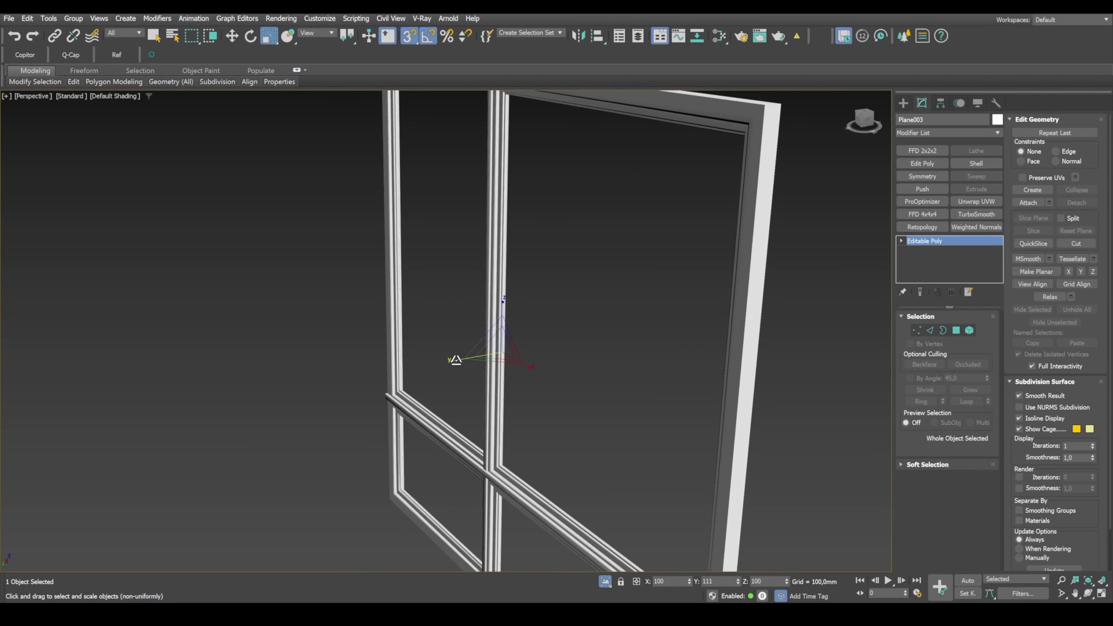
Step: Examine the deepened frame's chamfers, corner shading and overlay strip ends, with and without edged faces
{"action": "middle_click_drag", "start_coordinate": [524, 455], "coordinate": [594, 362]}
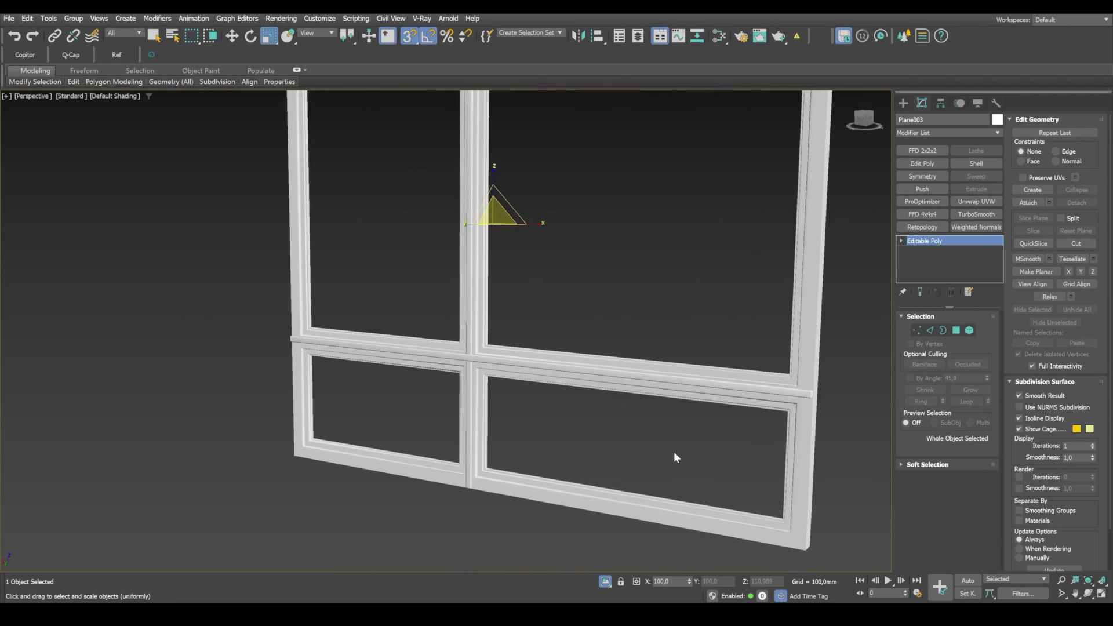
{"action": "scroll", "coordinate": [794, 373], "scroll_direction": "up", "scroll_amount": 5}
{"action": "middle_click_drag", "start_coordinate": [638, 415], "coordinate": [708, 394]}
{"action": "scroll", "coordinate": [565, 371], "scroll_direction": "up", "scroll_amount": 8}
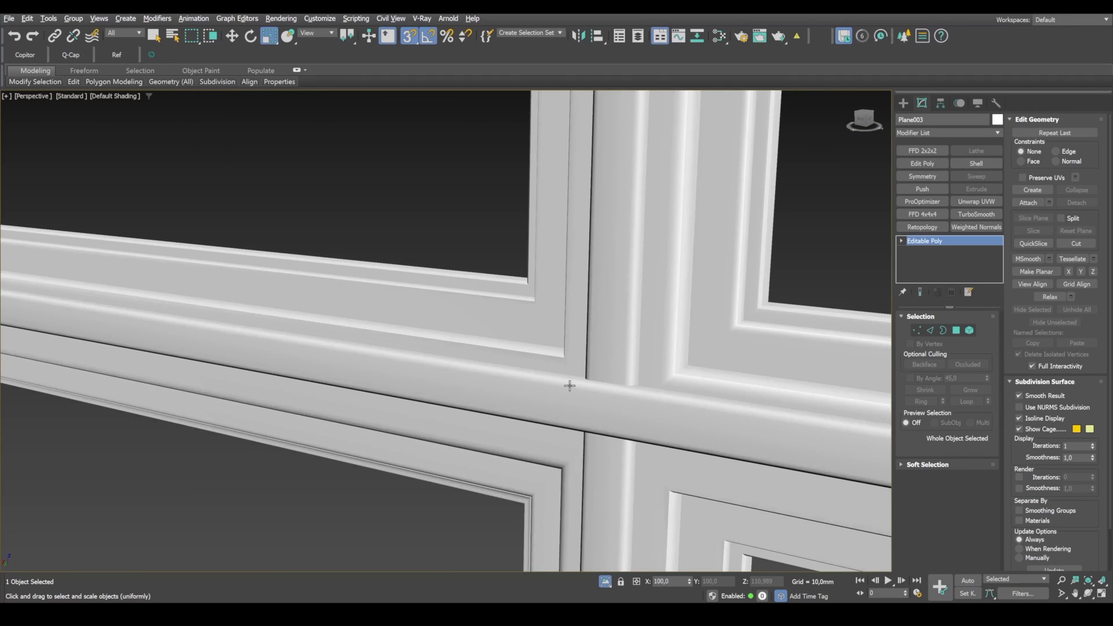
{"action": "key", "text": "F4"}
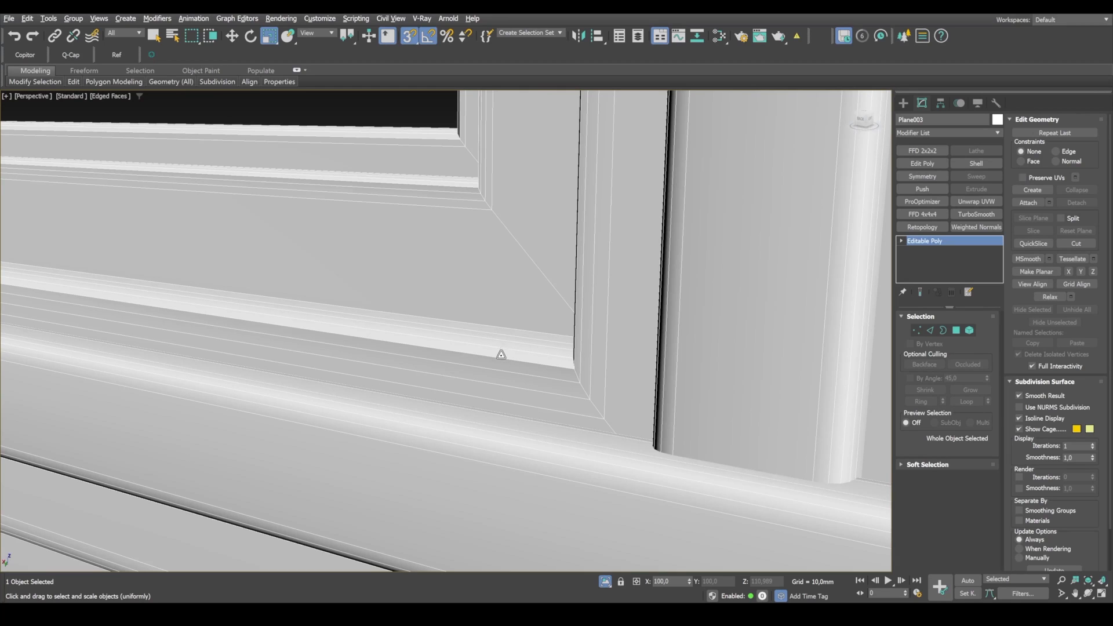
{"action": "scroll", "coordinate": [501, 354], "scroll_direction": "down", "scroll_amount": 12}
{"action": "middle_click_drag", "start_coordinate": [569, 345], "coordinate": [691, 307]}
{"action": "scroll", "coordinate": [766, 301], "scroll_direction": "up", "scroll_amount": 8}
{"action": "key", "text": "F4"}
{"action": "middle_click_drag", "start_coordinate": [611, 197], "coordinate": [670, 298]}
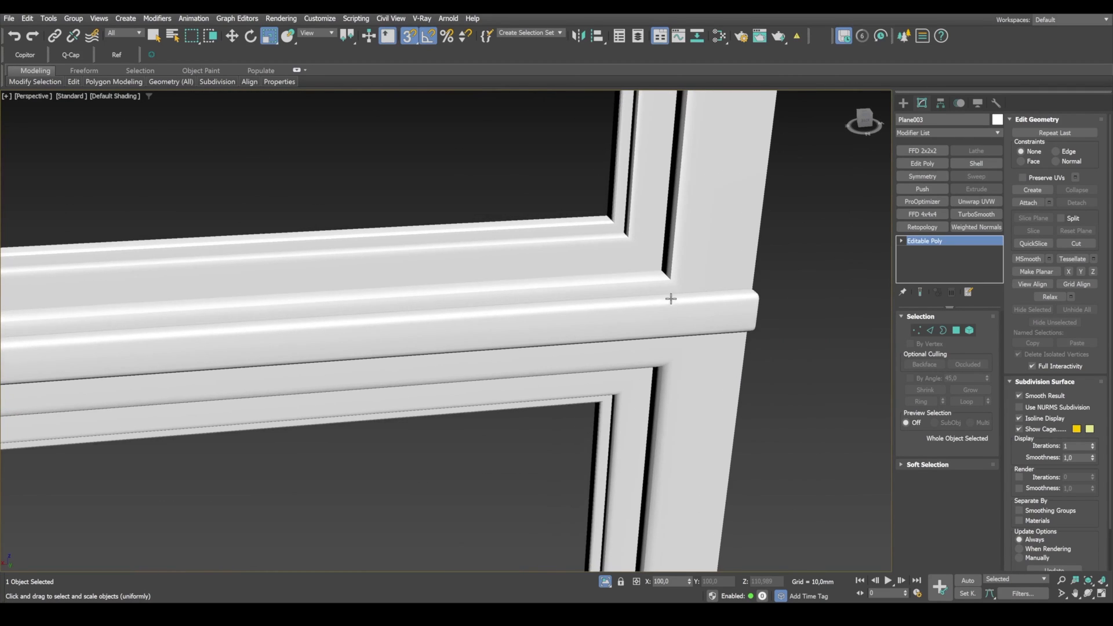
{"action": "scroll", "coordinate": [671, 299], "scroll_direction": "up", "scroll_amount": 4}
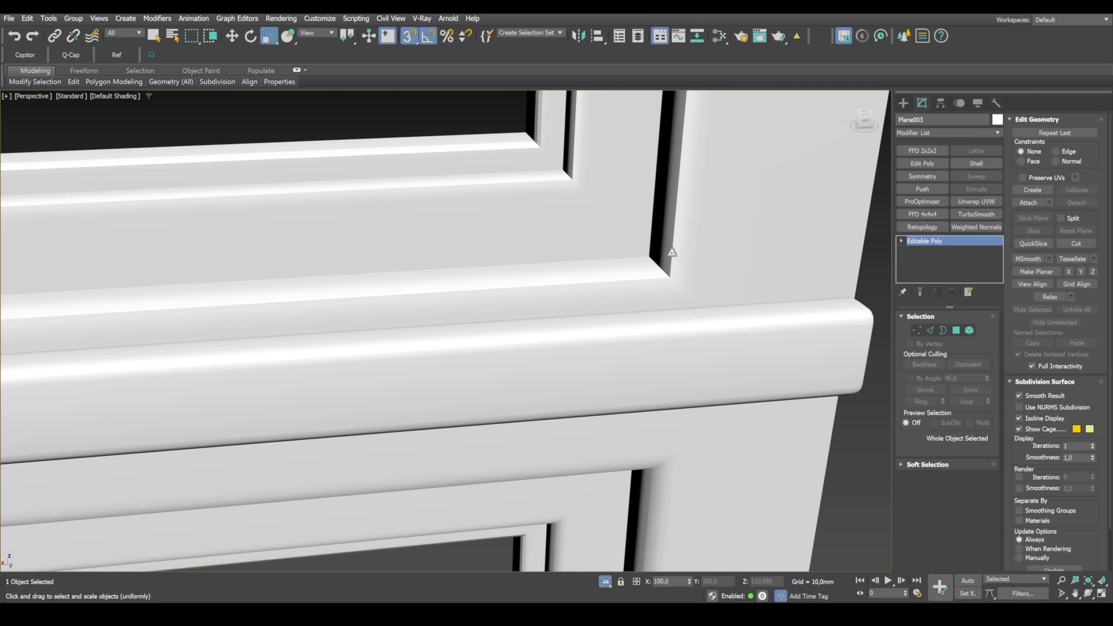
{"action": "scroll", "coordinate": [629, 284], "scroll_direction": "down", "scroll_amount": 5}
{"action": "middle_click_drag", "start_coordinate": [683, 325], "coordinate": [472, 286]}
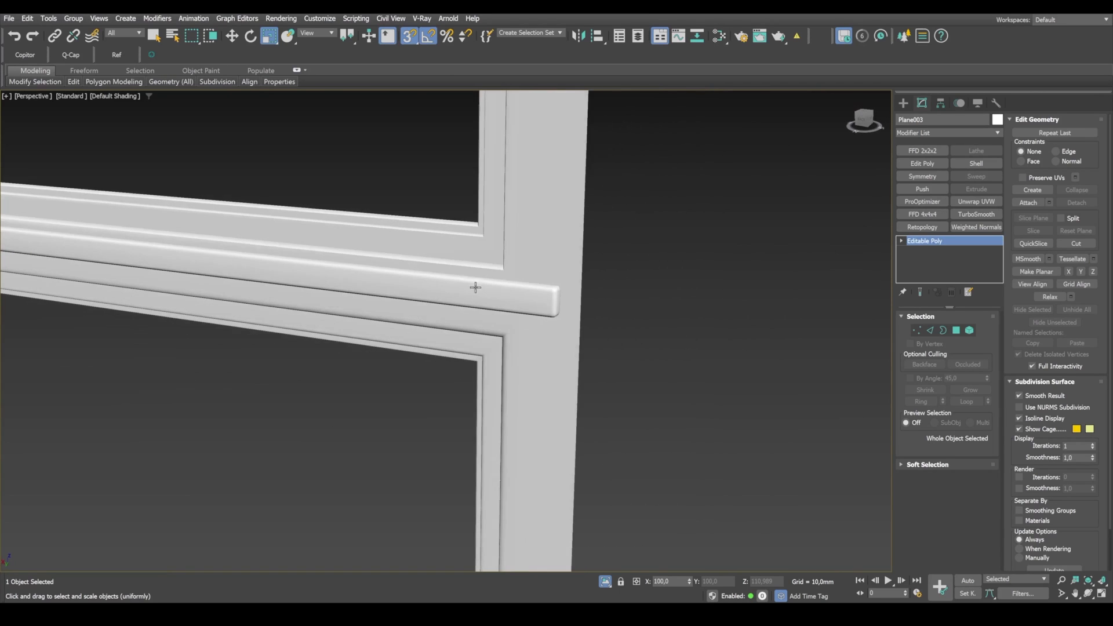
{"action": "scroll", "coordinate": [577, 298], "scroll_direction": "down", "scroll_amount": 5}
{"action": "middle_click_drag", "start_coordinate": [577, 298], "coordinate": [754, 363]}
{"action": "scroll", "coordinate": [754, 364], "scroll_direction": "down", "scroll_amount": 4}
{"action": "middle_click_drag", "start_coordinate": [652, 360], "coordinate": [606, 427]}
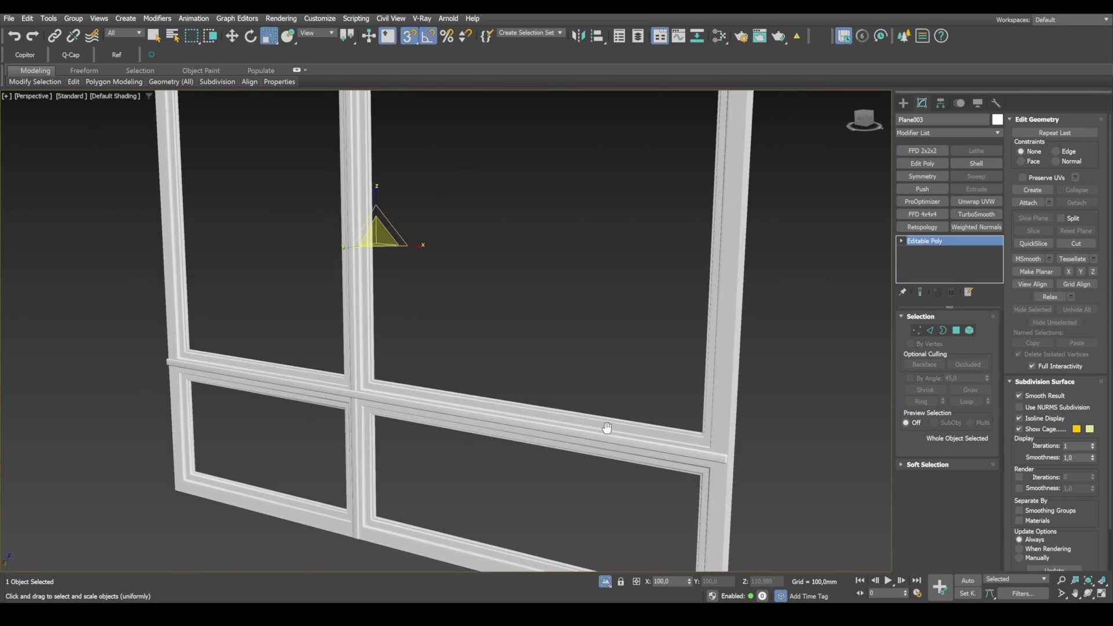
Step: Add a Weighted Normals modifier to the frame with hard edge detection by edge angle at 30,0
{"action": "left_click", "coordinate": [1000, 137]}
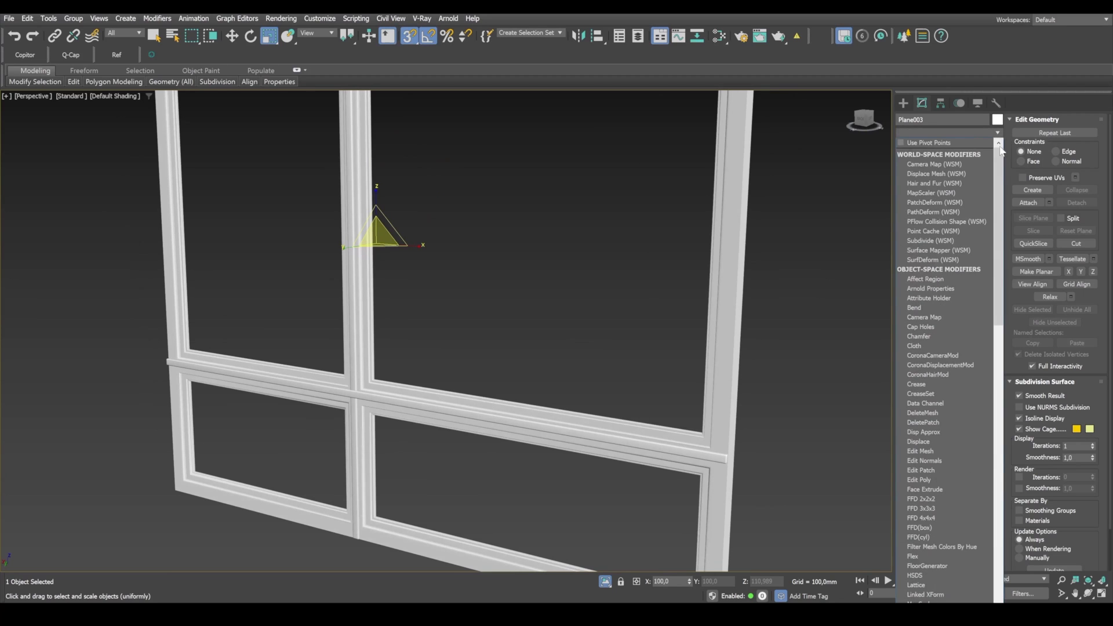
{"action": "scroll", "coordinate": [951, 348], "scroll_direction": "down", "scroll_amount": 15}
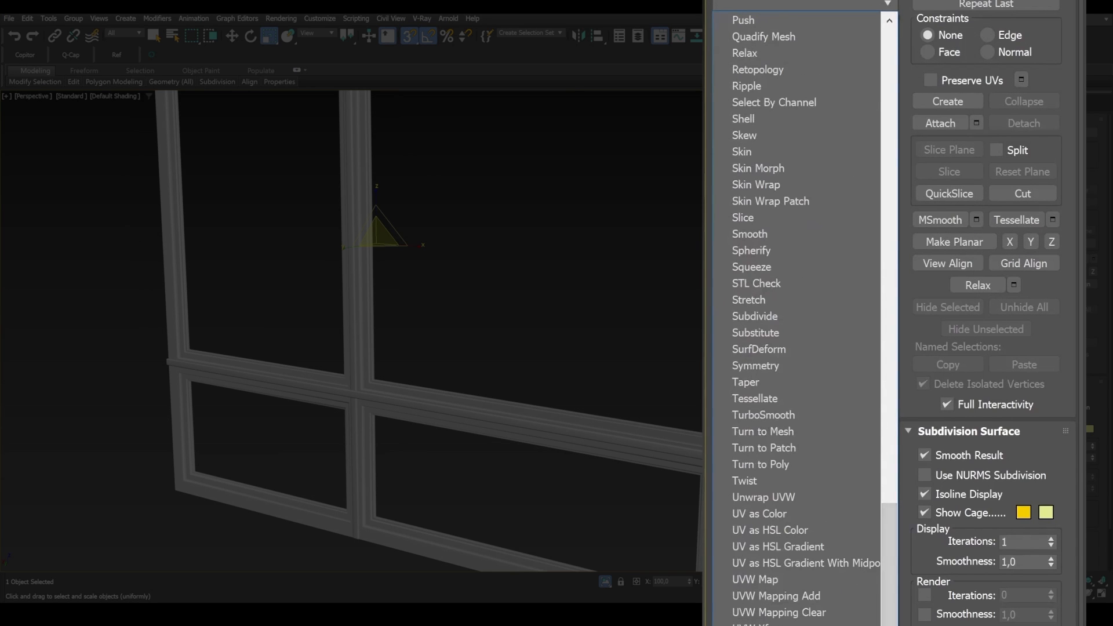
{"action": "left_click", "coordinate": [918, 582]}
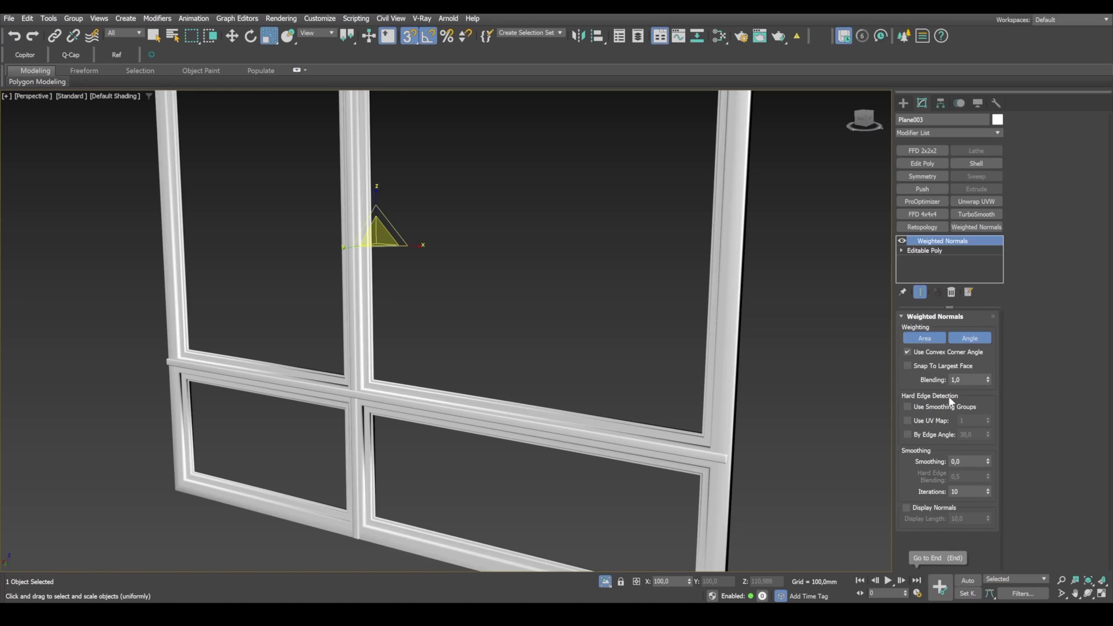
{"action": "left_click", "coordinate": [908, 435]}
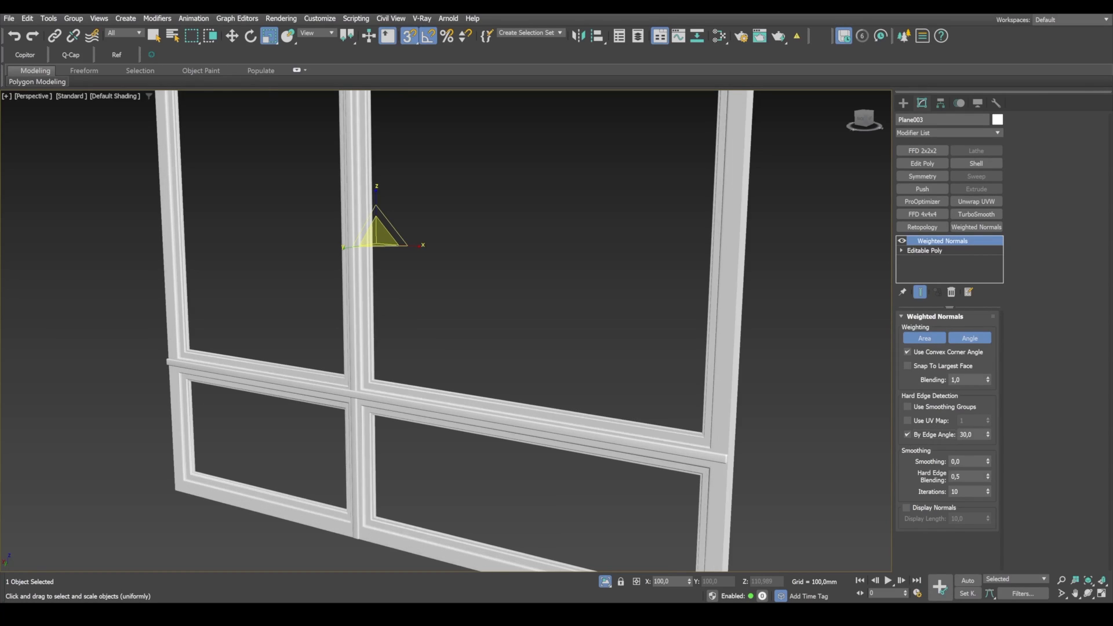
Step: Examine the frame's shading at the corners, bar crossings and upper edge with the weighted normals applied
{"action": "scroll", "coordinate": [696, 452], "scroll_direction": "up", "scroll_amount": 6}
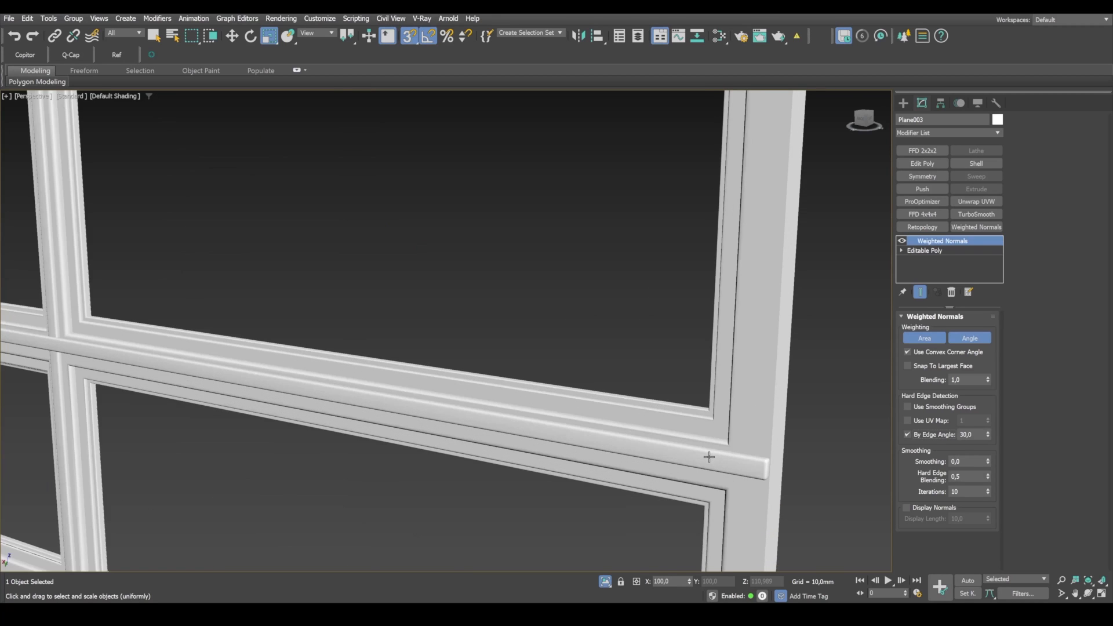
{"action": "scroll", "coordinate": [721, 438], "scroll_direction": "up", "scroll_amount": 4}
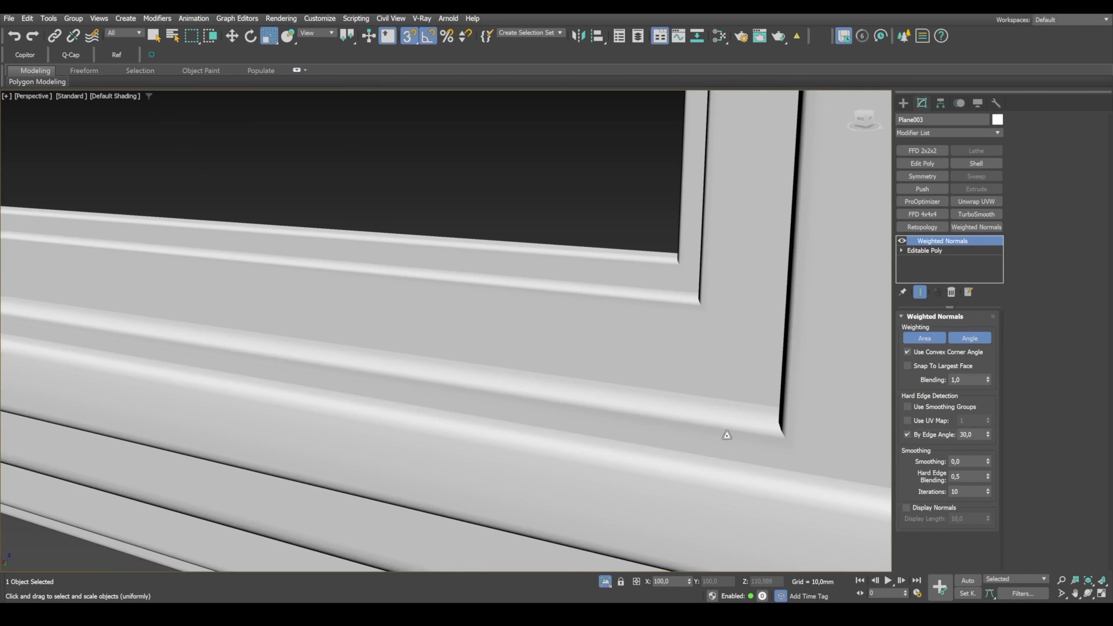
{"action": "scroll", "coordinate": [709, 412], "scroll_direction": "down", "scroll_amount": 6}
{"action": "middle_click_drag", "start_coordinate": [400, 409], "coordinate": [568, 312]}
{"action": "middle_click_drag", "start_coordinate": [389, 301], "coordinate": [539, 288]}
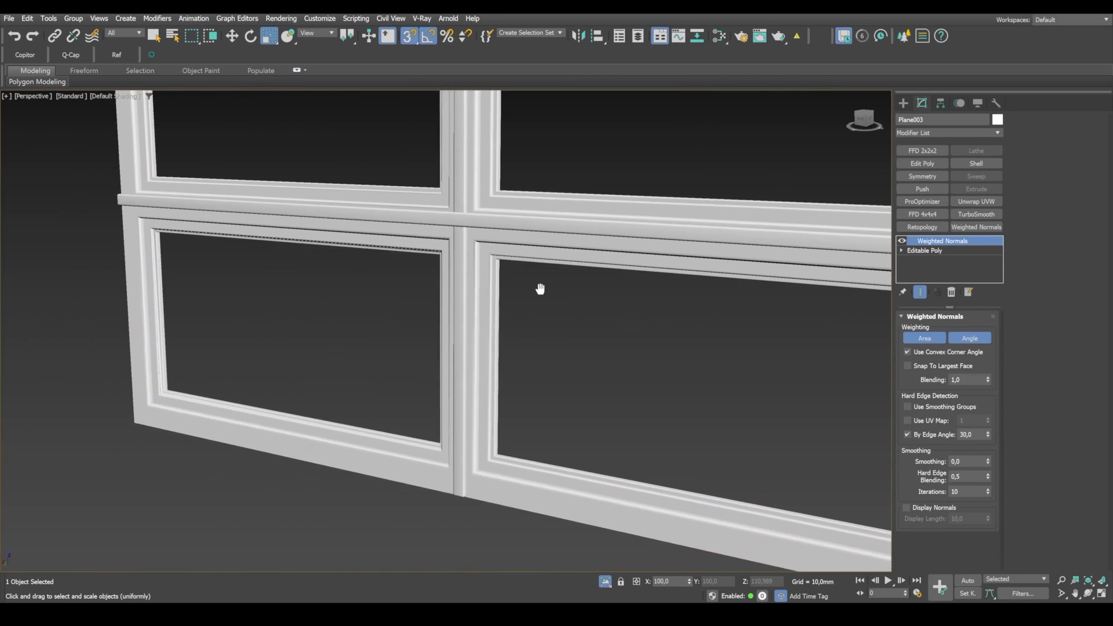
{"action": "scroll", "coordinate": [482, 244], "scroll_direction": "up", "scroll_amount": 4}
{"action": "scroll", "coordinate": [454, 239], "scroll_direction": "down", "scroll_amount": 4}
{"action": "middle_click_drag", "start_coordinate": [457, 278], "coordinate": [739, 475], "text": "alt"}
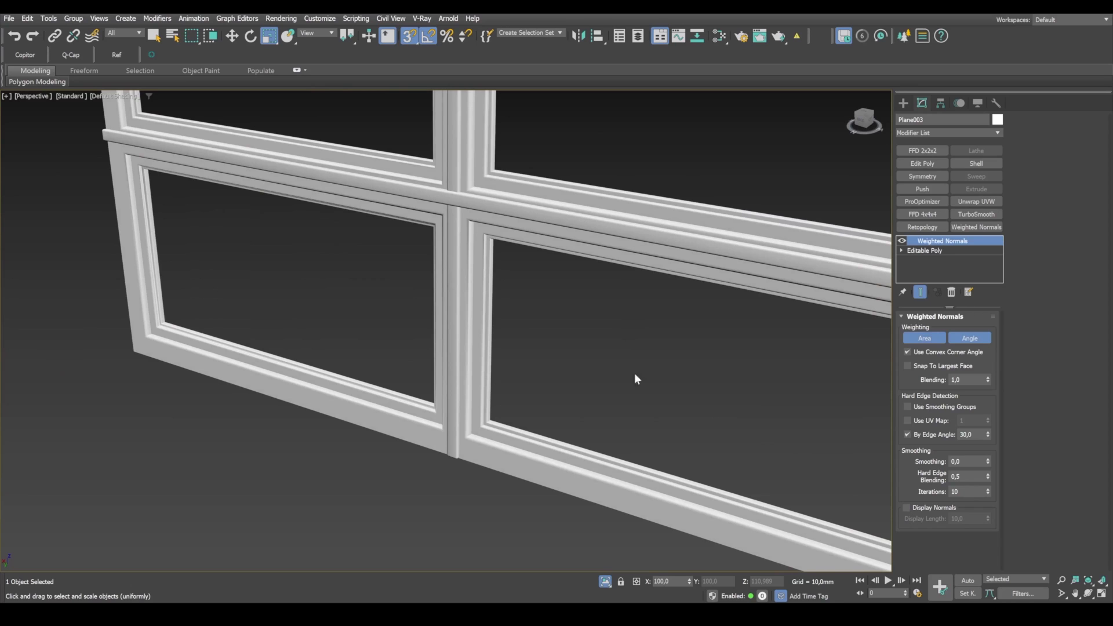
{"action": "middle_click_drag", "start_coordinate": [634, 379], "coordinate": [405, 214], "text": "alt"}
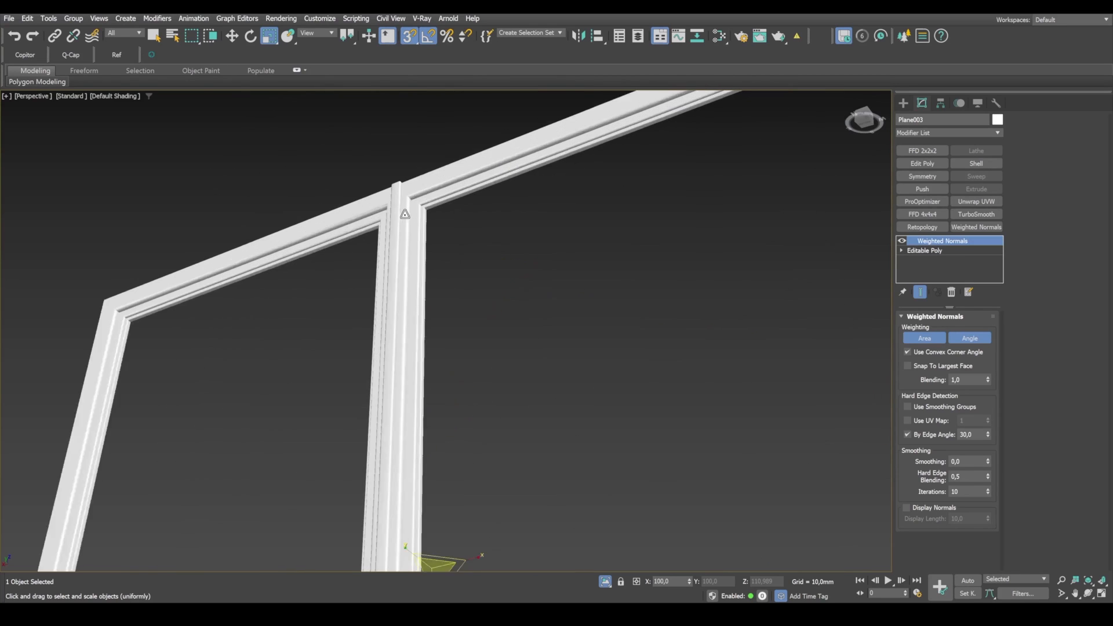
{"action": "scroll", "coordinate": [404, 214], "scroll_direction": "up", "scroll_amount": 2}
{"action": "scroll", "coordinate": [419, 225], "scroll_direction": "down", "scroll_amount": 5}
{"action": "middle_click_drag", "start_coordinate": [454, 285], "coordinate": [479, 223]}
Step: Convert the frame to Editable Poly, collapsing the Weighted Normals modifier
{"action": "right_click", "coordinate": [418, 330]}
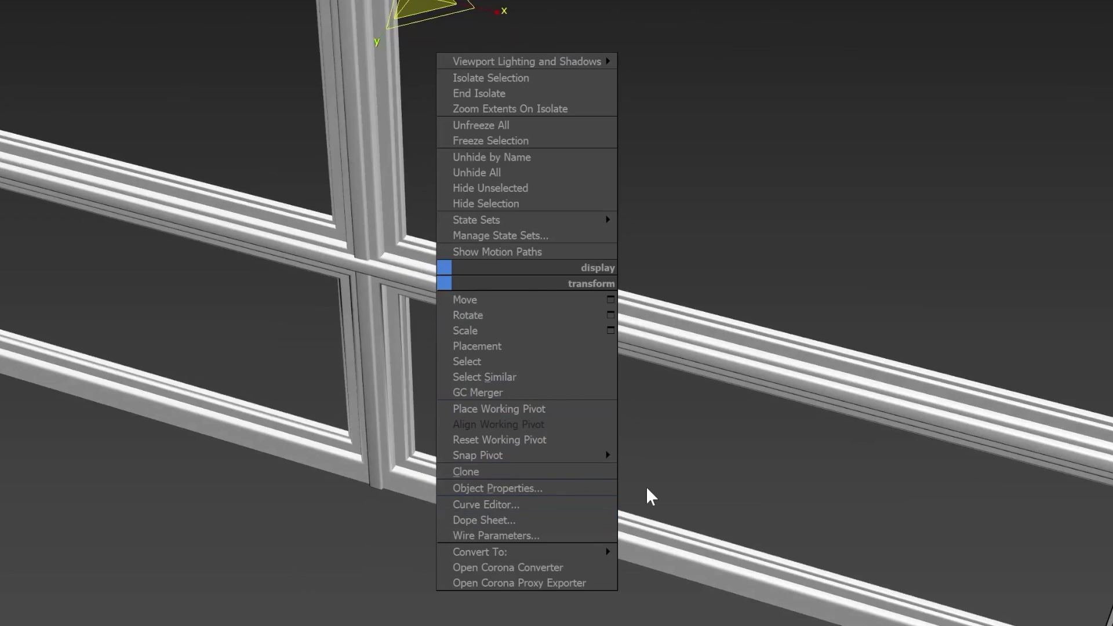
{"action": "mouse_move", "coordinate": [506, 488]}
{"action": "left_click", "coordinate": [690, 567]}
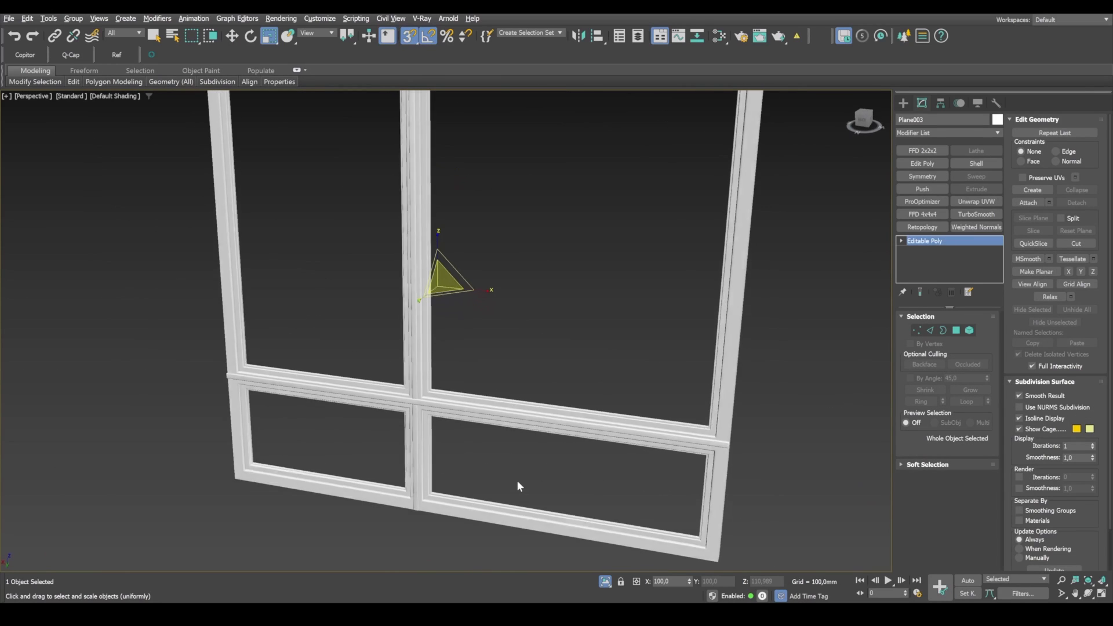
{"action": "middle_click_drag", "start_coordinate": [517, 483], "coordinate": [517, 478], "text": "alt"}
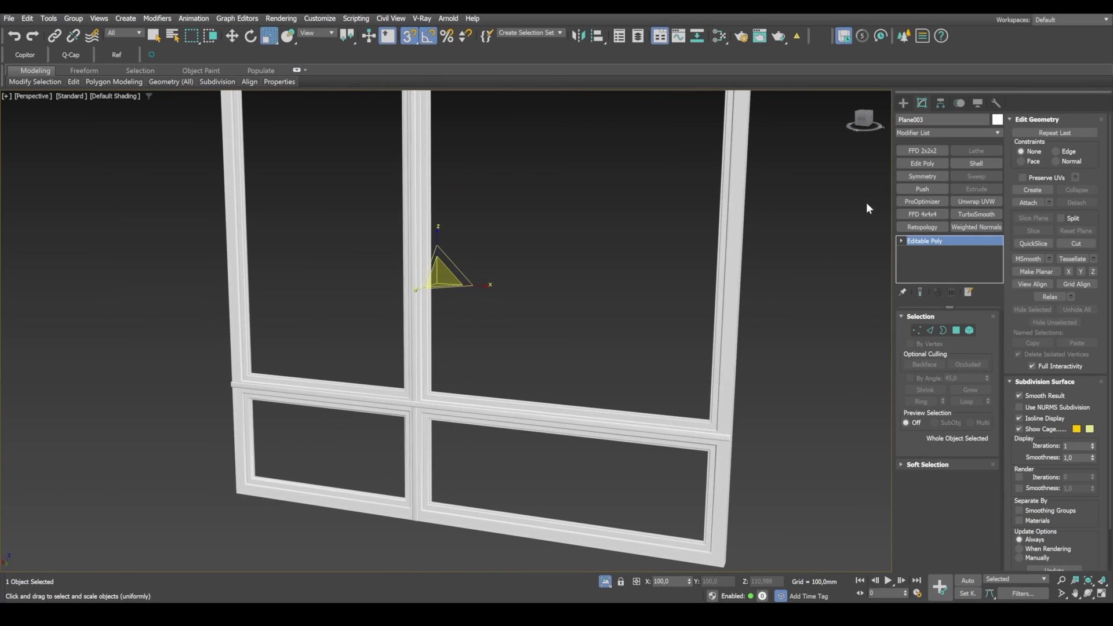
Step: Set the frame's object color to black
{"action": "left_click", "coordinate": [997, 120]}
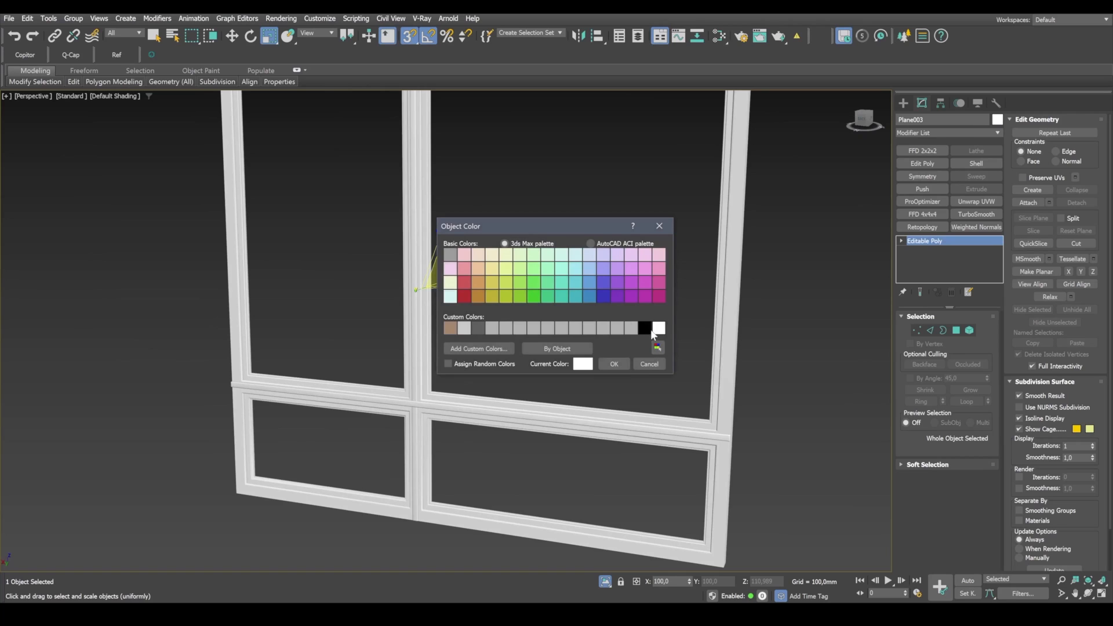
{"action": "left_click", "coordinate": [644, 328]}
{"action": "left_click", "coordinate": [614, 364]}
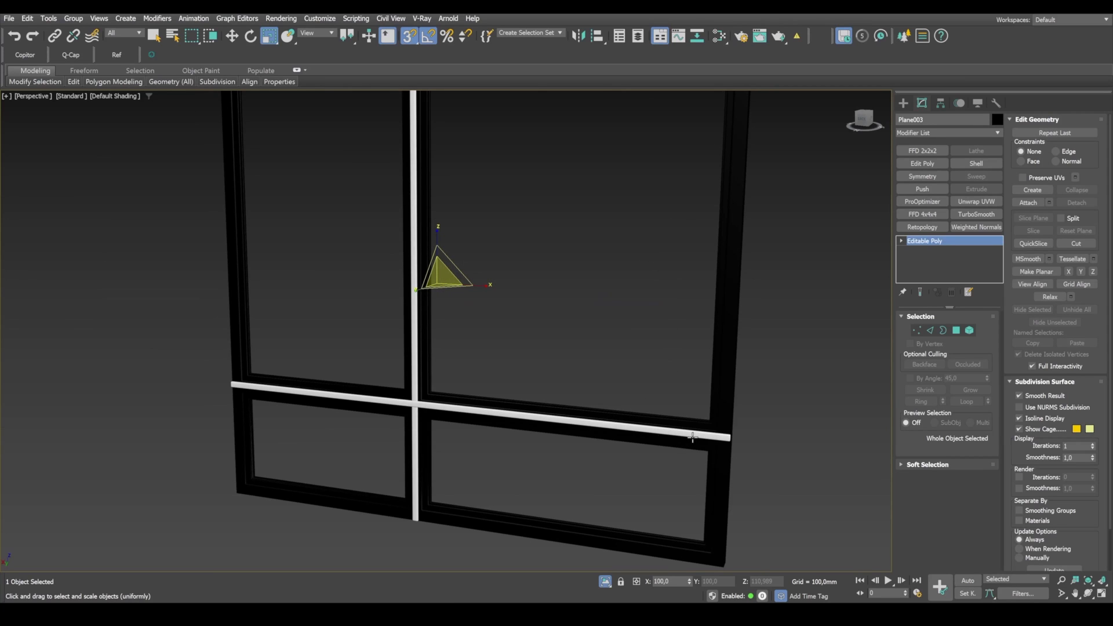
Step: Attach the black window frame to the white overlay strips so they form one Editable Poly object
{"action": "left_click", "coordinate": [692, 437]}
{"action": "key", "text": "F4"}
{"action": "left_click", "coordinate": [1027, 203]}
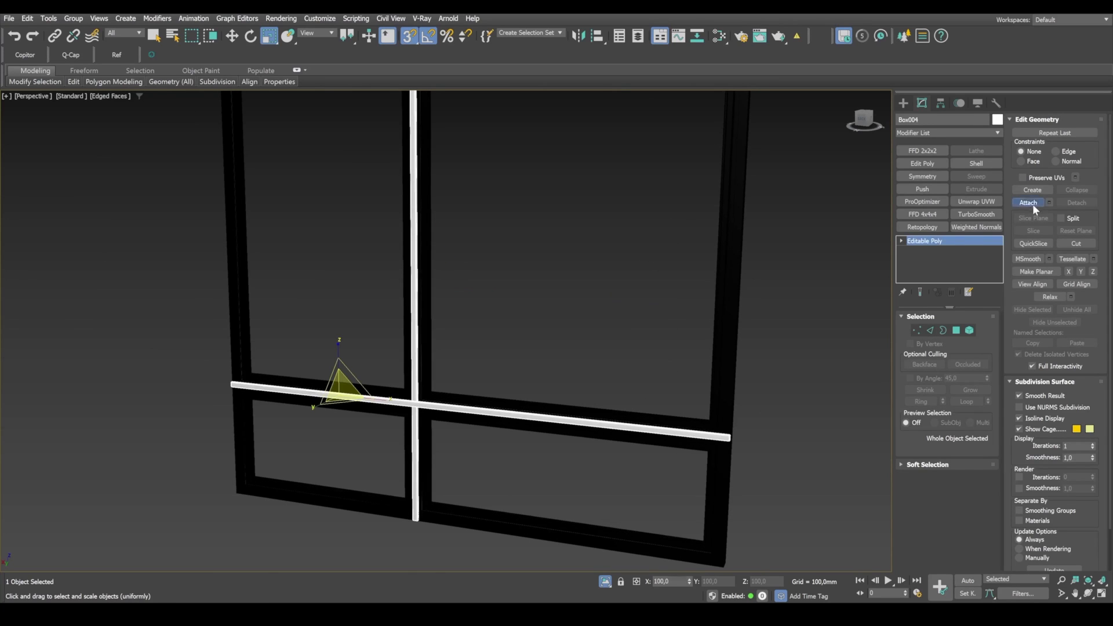
{"action": "left_click", "coordinate": [508, 414]}
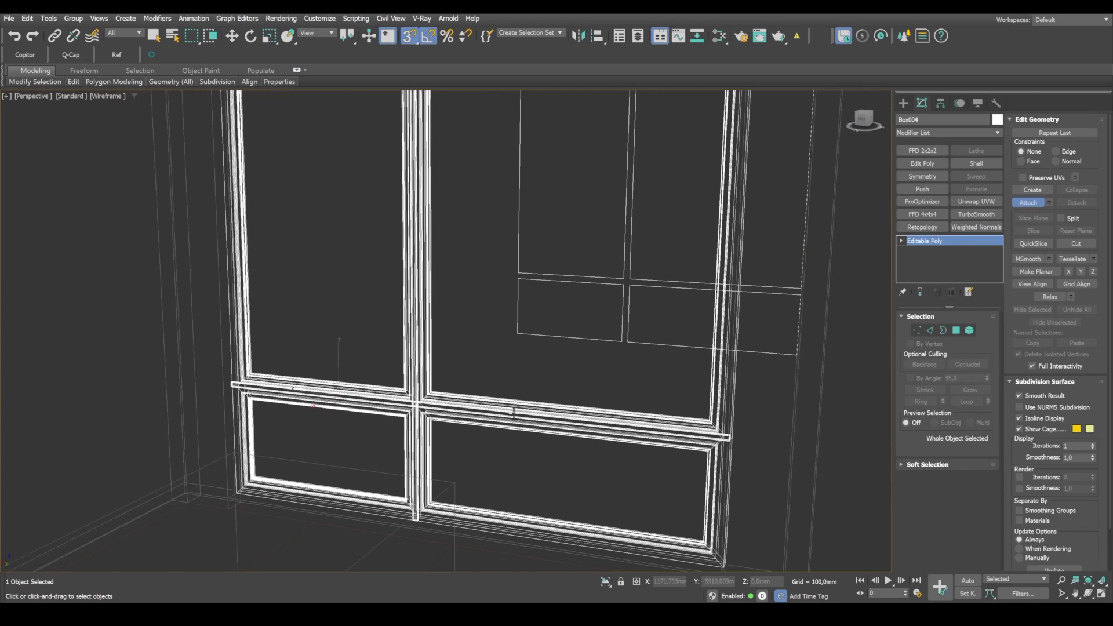
{"action": "key", "text": "w"}
Step: Compare the combined window with the reference photo through Corona Camera001 and set the window's object color to black
{"action": "key", "text": "alt+w"}
{"action": "key", "text": "alt+w"}
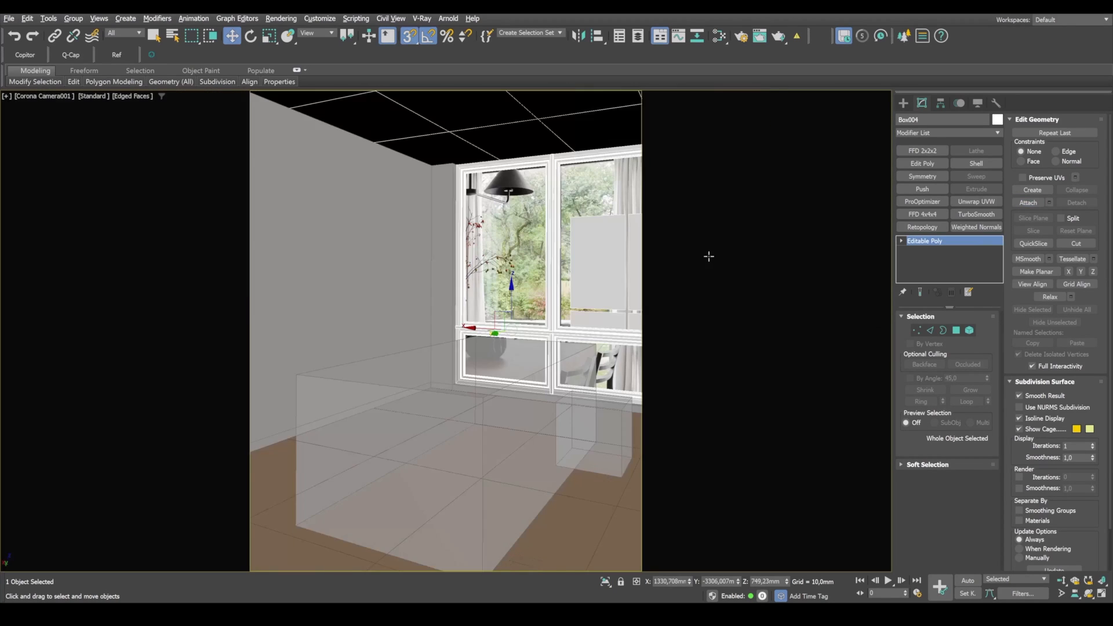
{"action": "key", "text": "F3"}
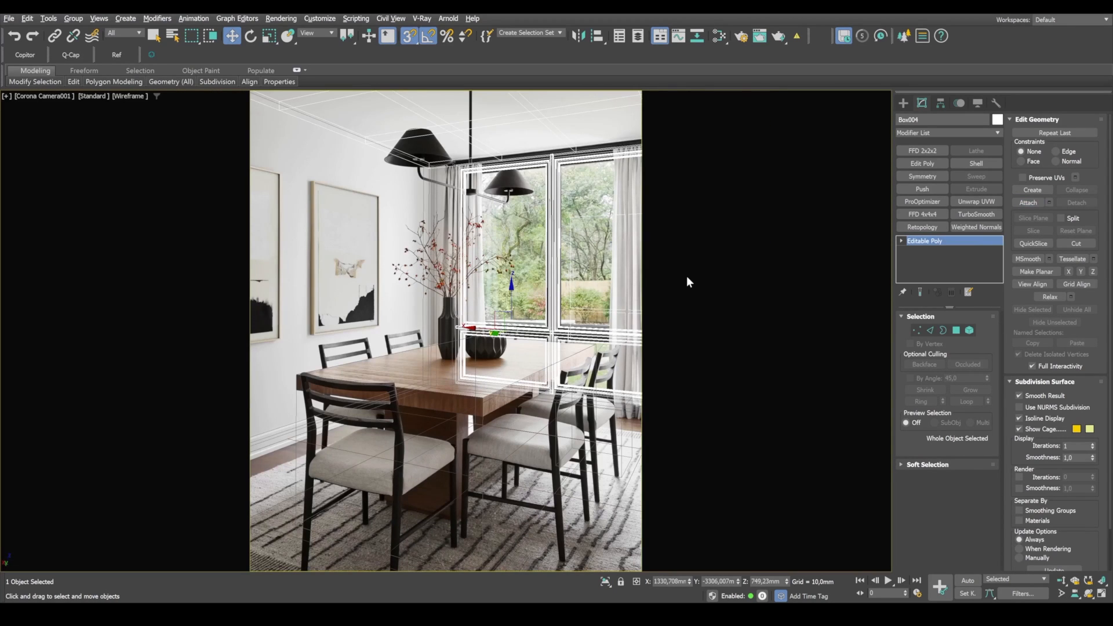
{"action": "key", "text": "F3"}
{"action": "left_click", "coordinate": [698, 300]}
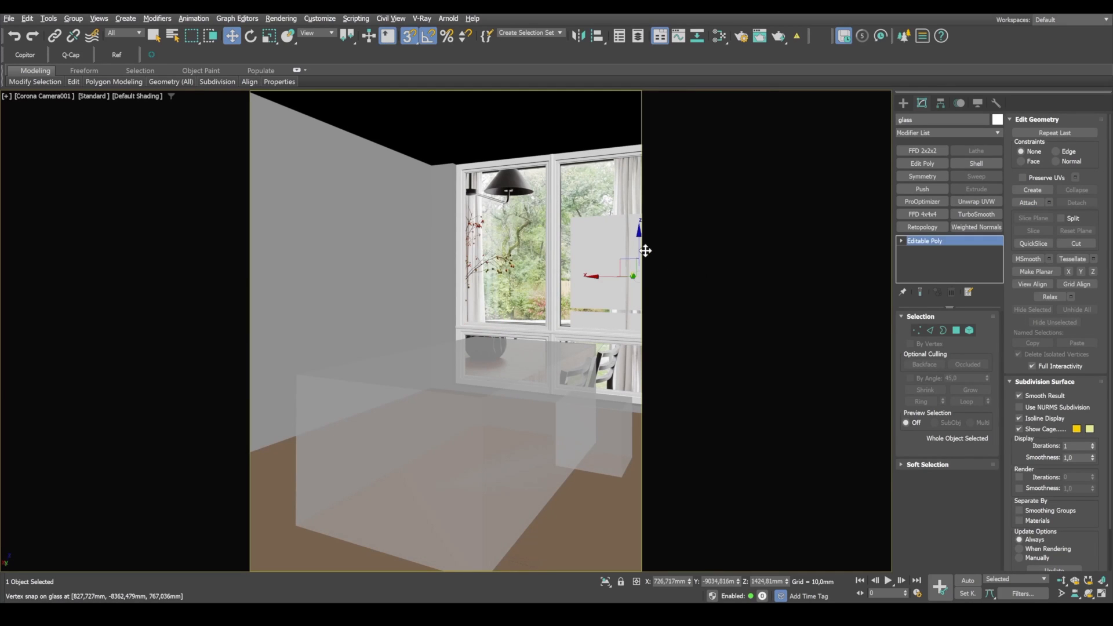
{"action": "left_click", "coordinate": [555, 199]}
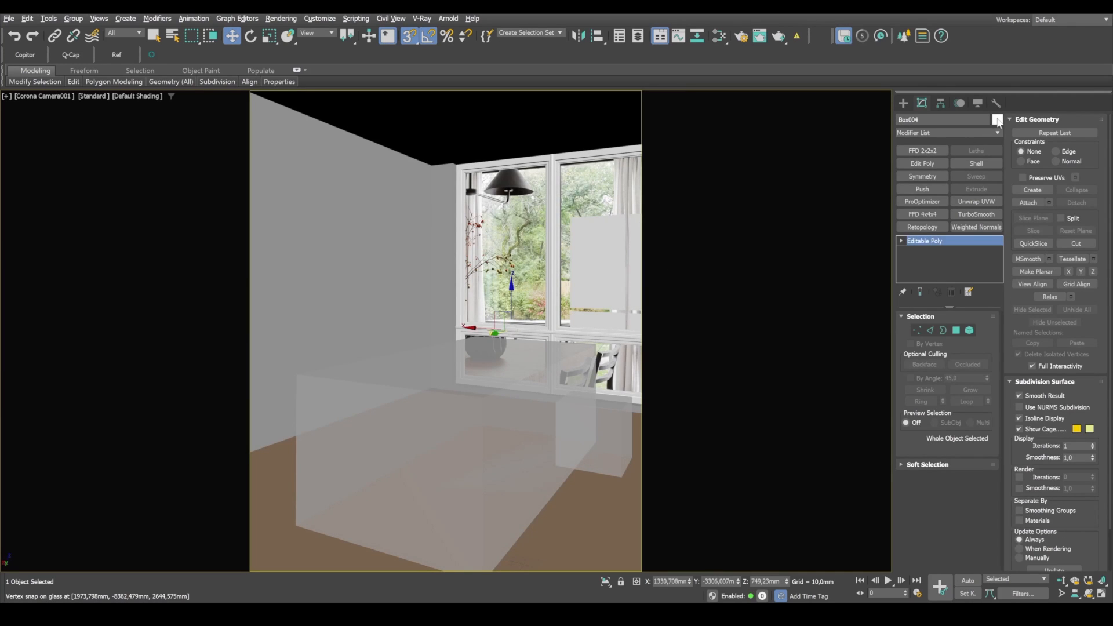
{"action": "left_click", "coordinate": [997, 122]}
{"action": "left_click", "coordinate": [647, 330]}
{"action": "left_click", "coordinate": [608, 371]}
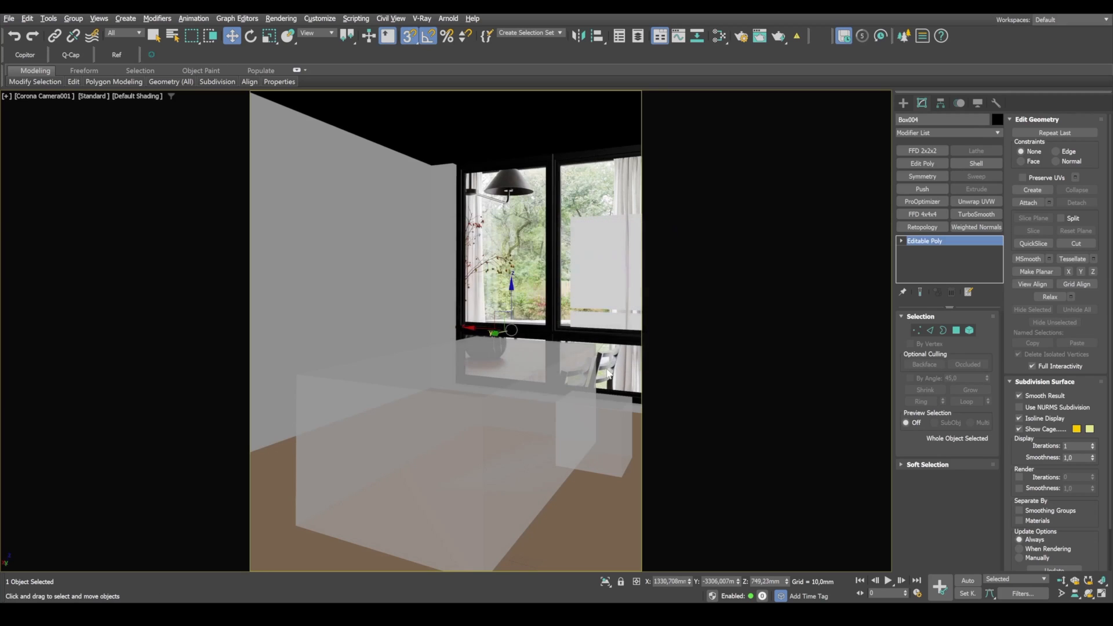
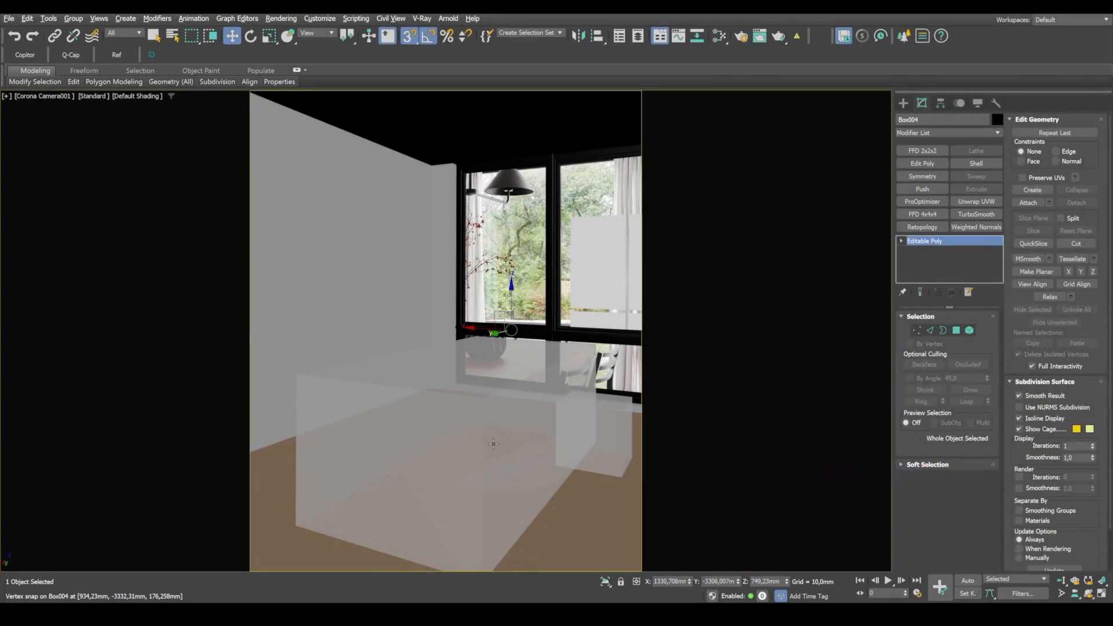
Step: Hide the brown floor and the grey room walls in the camera view
{"action": "left_click", "coordinate": [493, 443]}
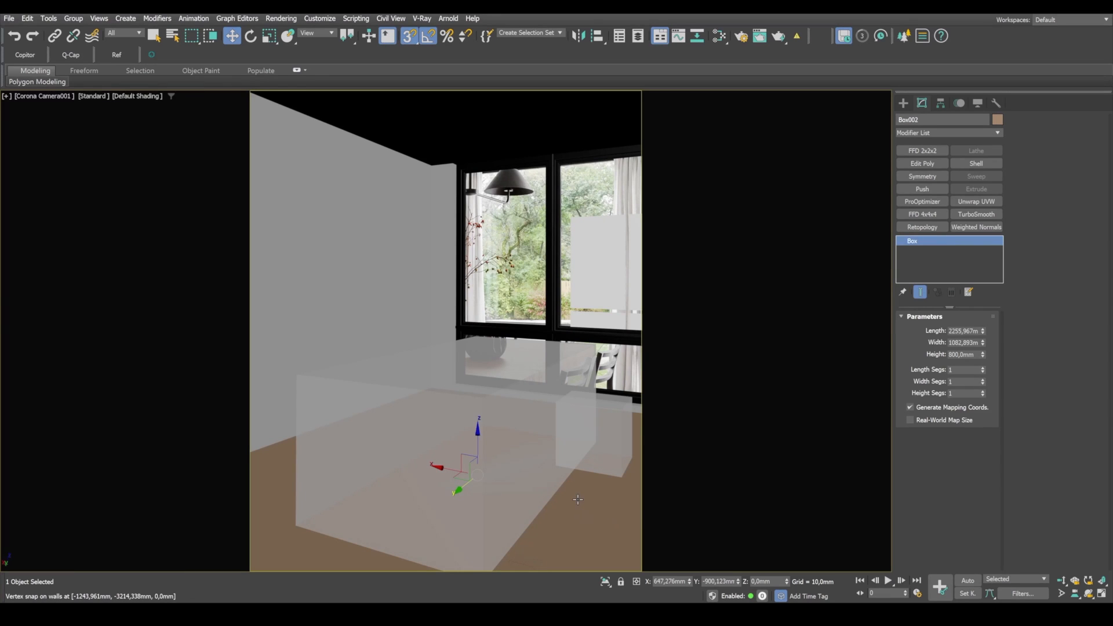
{"action": "left_click", "coordinate": [576, 497]}
{"action": "right_click", "coordinate": [579, 423]}
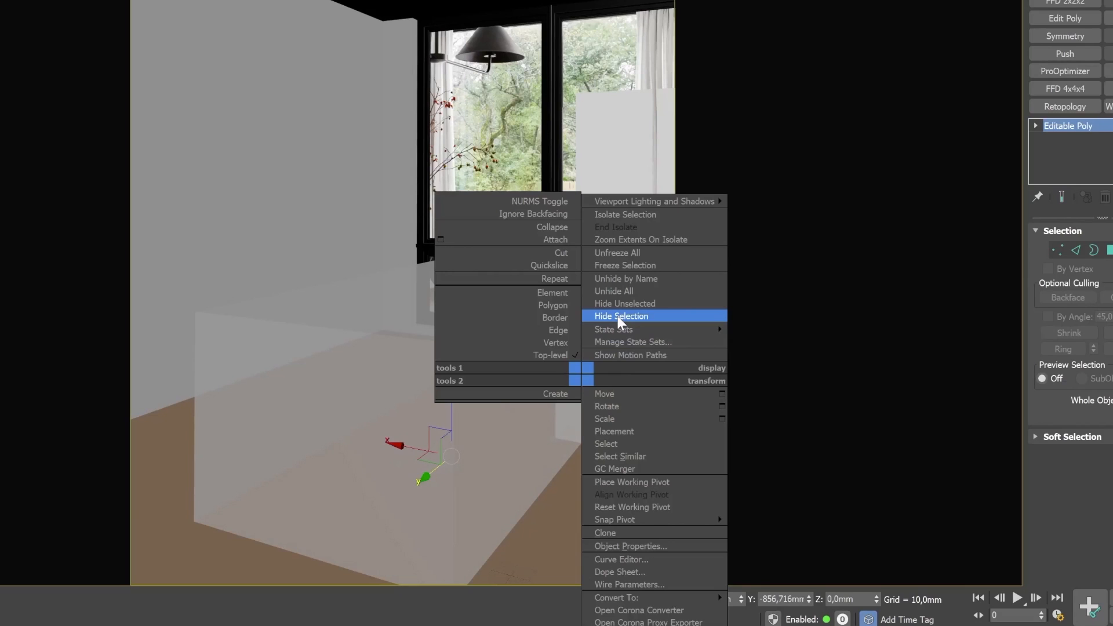
{"action": "left_click", "coordinate": [617, 316]}
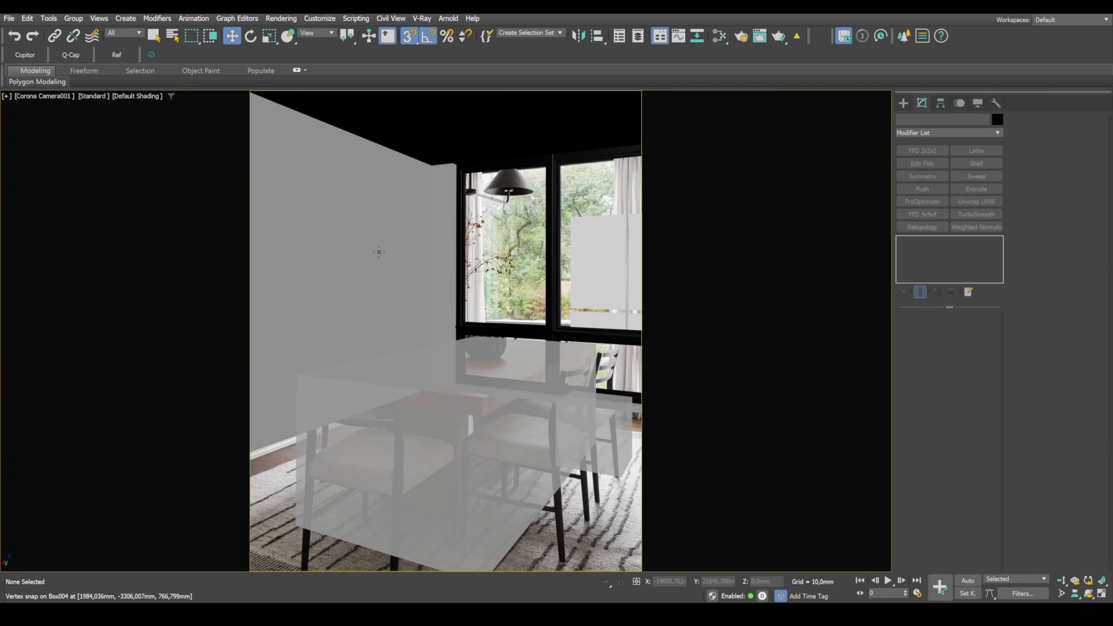
{"action": "left_click", "coordinate": [378, 252]}
{"action": "right_click", "coordinate": [378, 251]}
{"action": "left_click", "coordinate": [394, 207]}
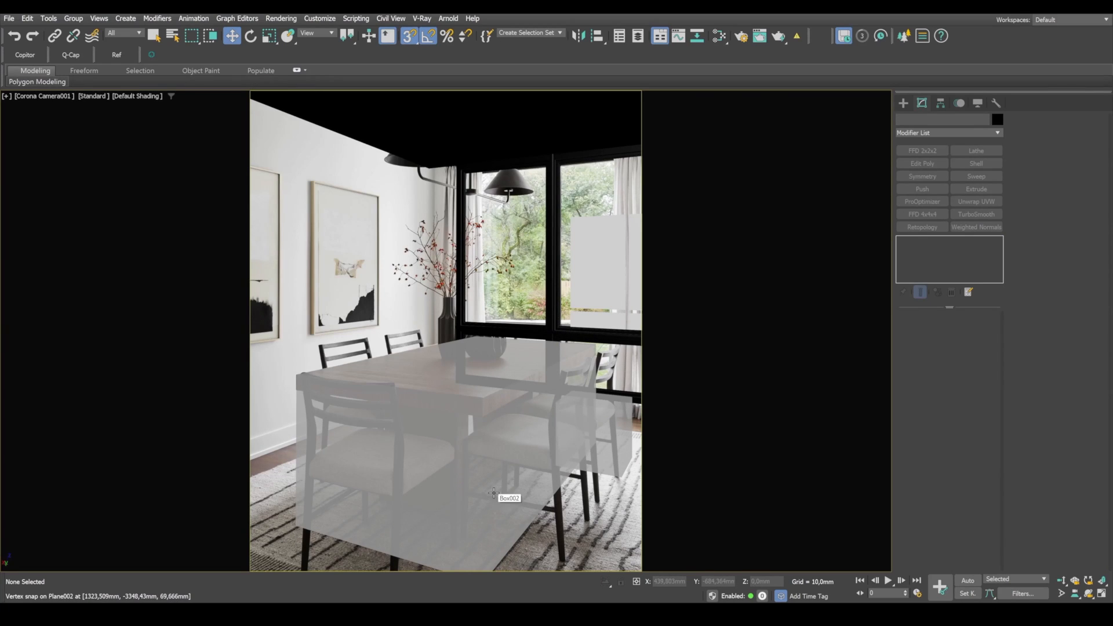
Step: Convert the table placeholder box to Editable Poly for vertex editing
{"action": "left_click", "coordinate": [494, 494]}
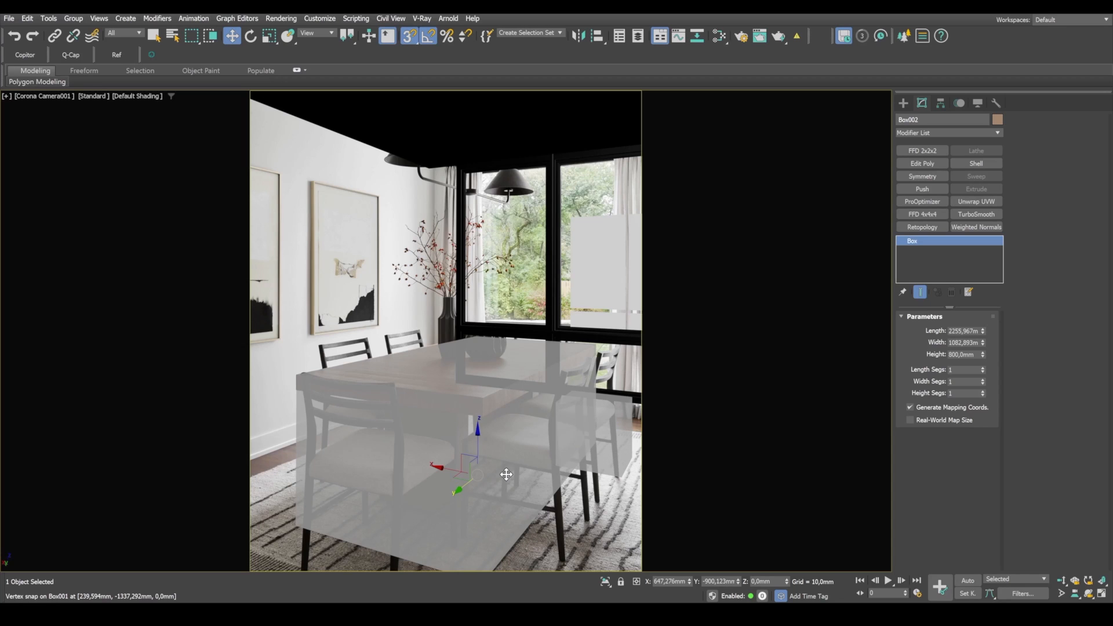
{"action": "right_click", "coordinate": [530, 424]}
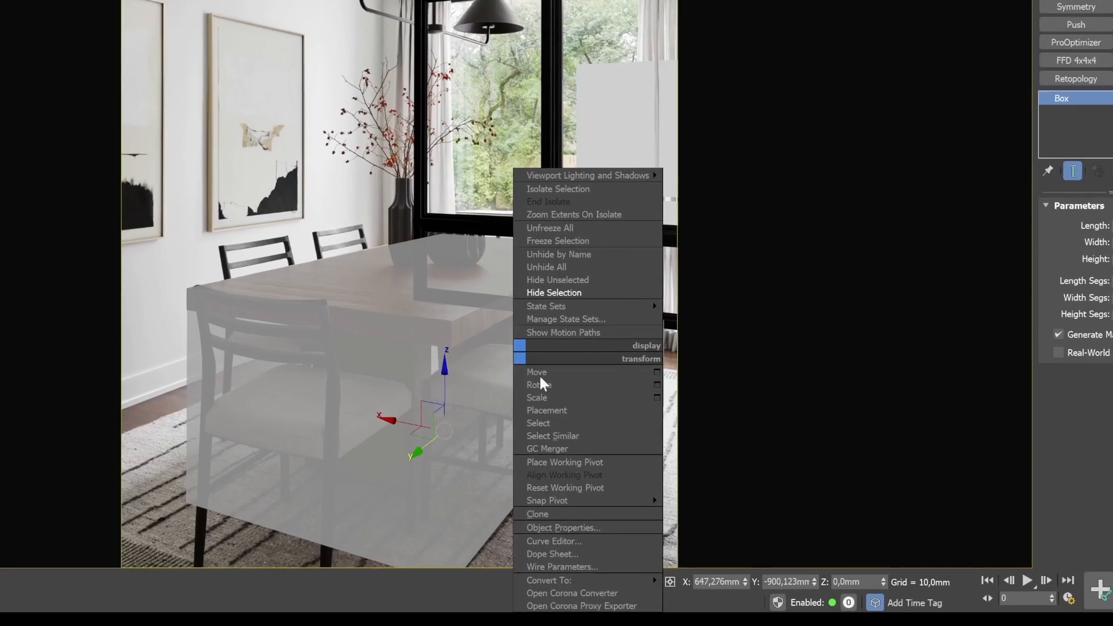
{"action": "mouse_move", "coordinate": [603, 580]}
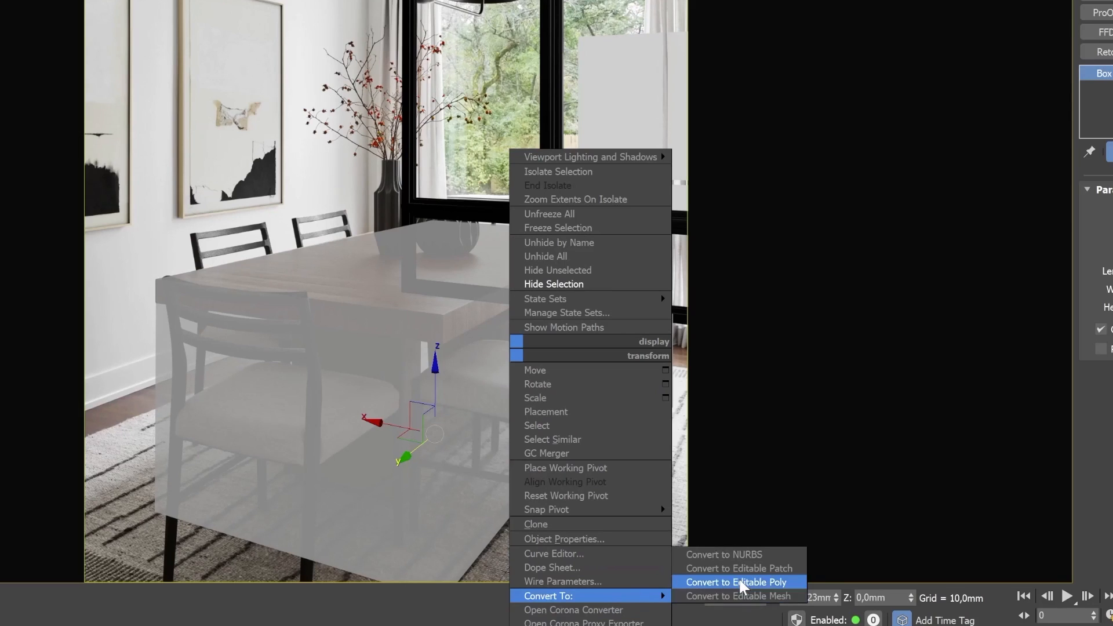
{"action": "left_click", "coordinate": [737, 582]}
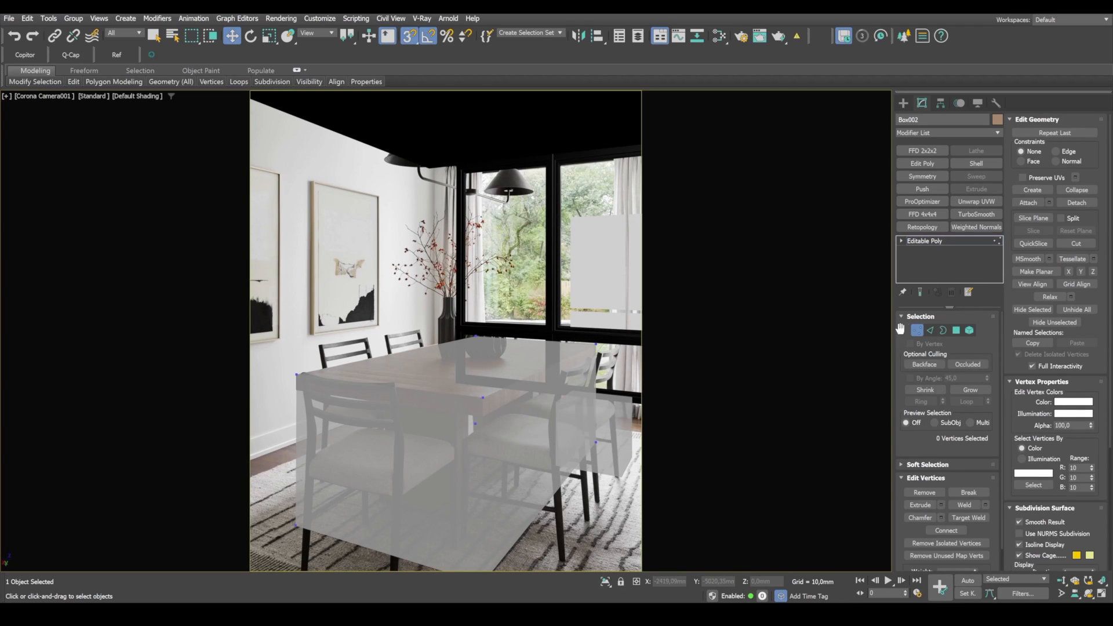
Step: Show the camera view in wireframe, turn off snapping and try to raise the table box's bottom vertices
{"action": "key", "text": "F3"}
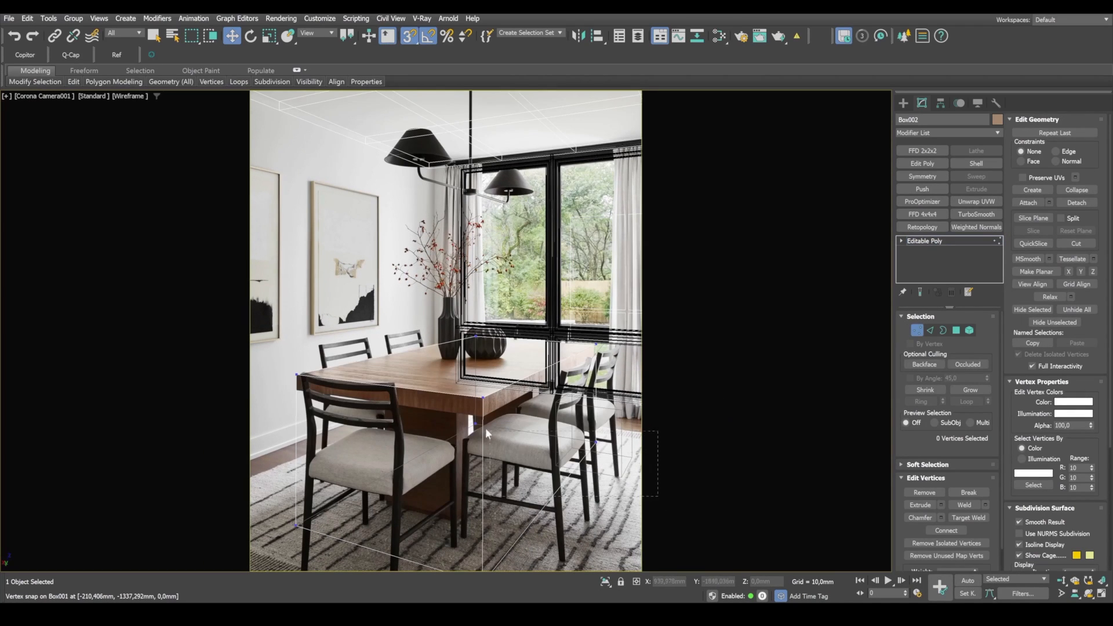
{"action": "left_click_drag", "start_coordinate": [485, 428], "coordinate": [485, 429]}
{"action": "left_click_drag", "start_coordinate": [285, 497], "coordinate": [429, 546], "text": "ctrl"}
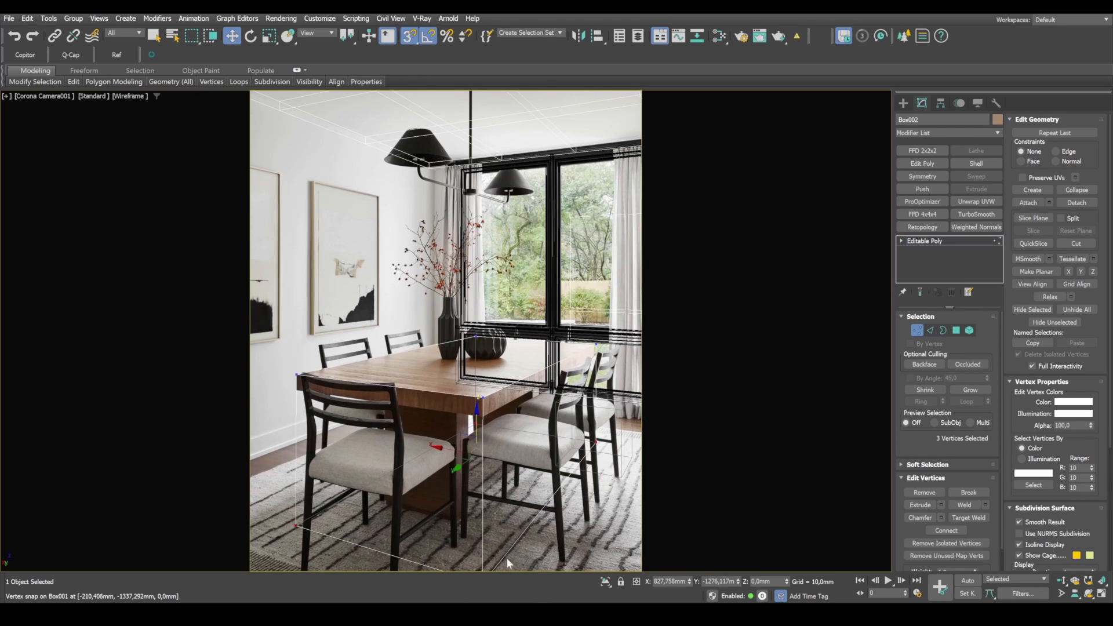
{"action": "key", "text": "s"}
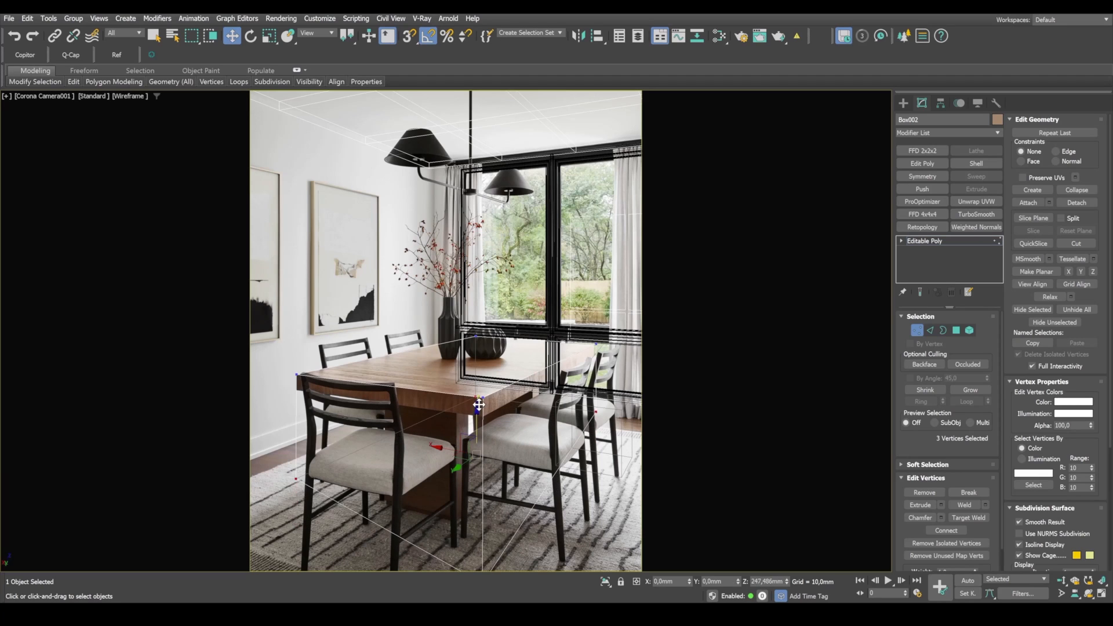
Step: Select all four bottom vertices of the table box and raise them to about Z 721 mm, matching the tabletop thickness in the photo
{"action": "key", "text": "alt+w"}
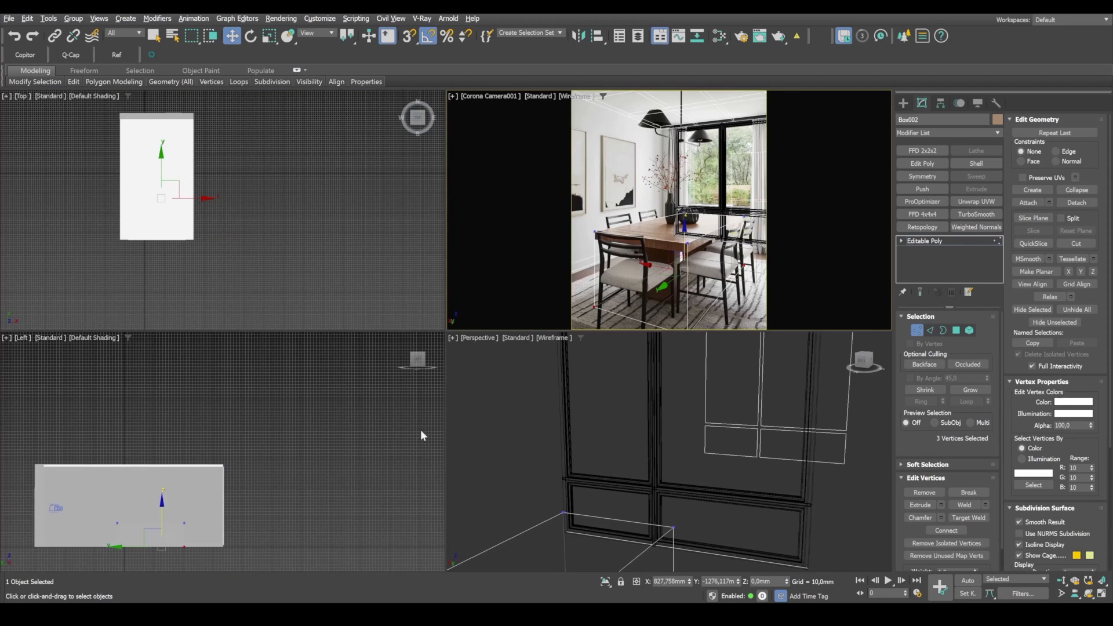
{"action": "middle_click", "coordinate": [662, 476]}
{"action": "key", "text": "alt+w"}
{"action": "scroll", "coordinate": [653, 502], "scroll_direction": "down", "scroll_amount": 3}
{"action": "middle_click_drag", "start_coordinate": [653, 502], "coordinate": [674, 404]}
{"action": "scroll", "coordinate": [673, 404], "scroll_direction": "down", "scroll_amount": 5}
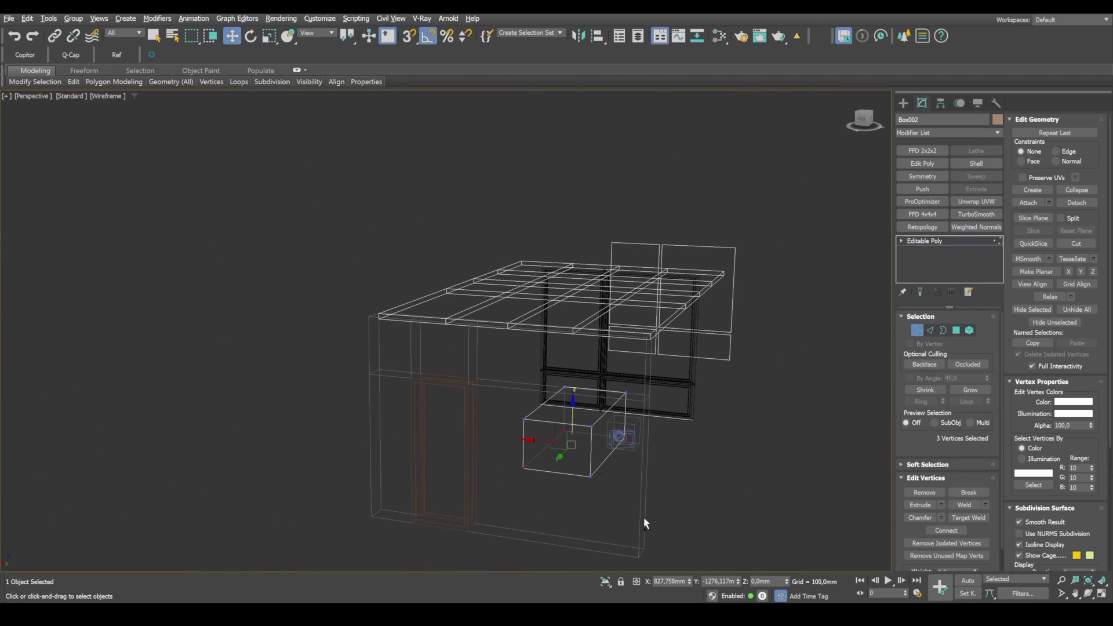
{"action": "left_click_drag", "start_coordinate": [606, 493], "coordinate": [573, 469], "text": "ctrl"}
{"action": "scroll", "coordinate": [617, 487], "scroll_direction": "up", "scroll_amount": 2}
{"action": "key", "text": "alt+w"}
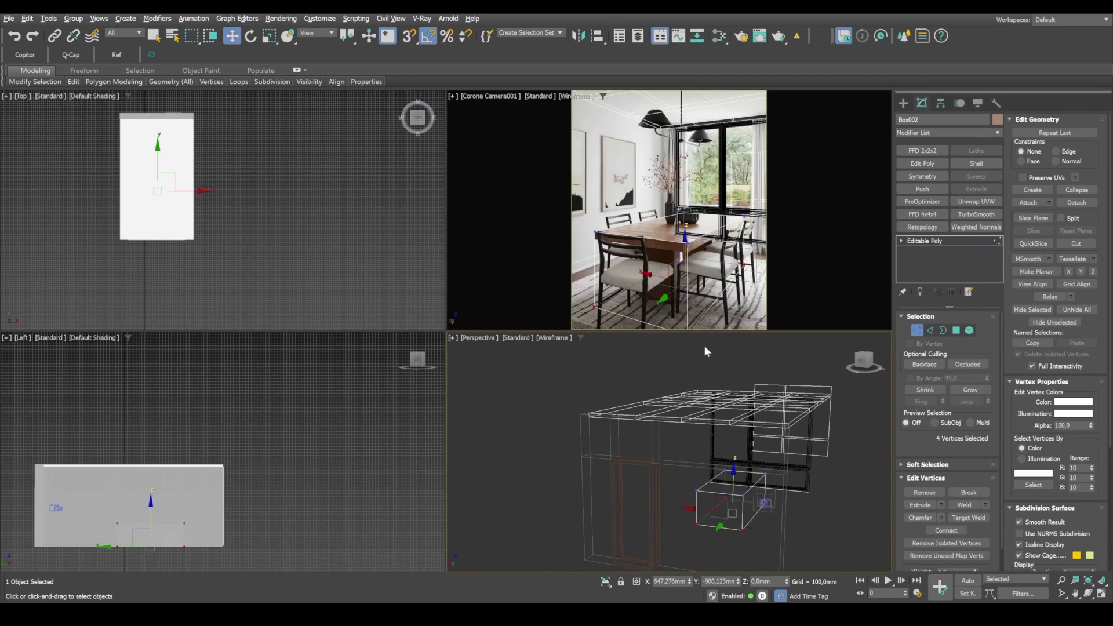
{"action": "middle_click", "coordinate": [685, 258]}
{"action": "key", "text": "alt+w"}
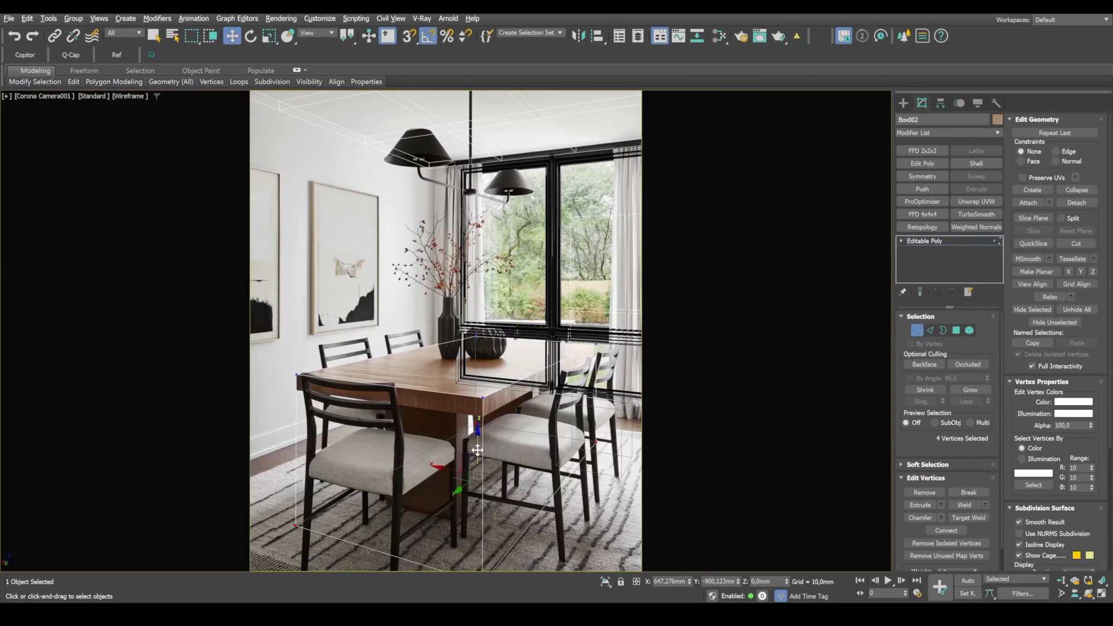
{"action": "left_click_drag", "start_coordinate": [477, 449], "coordinate": [497, 344]}
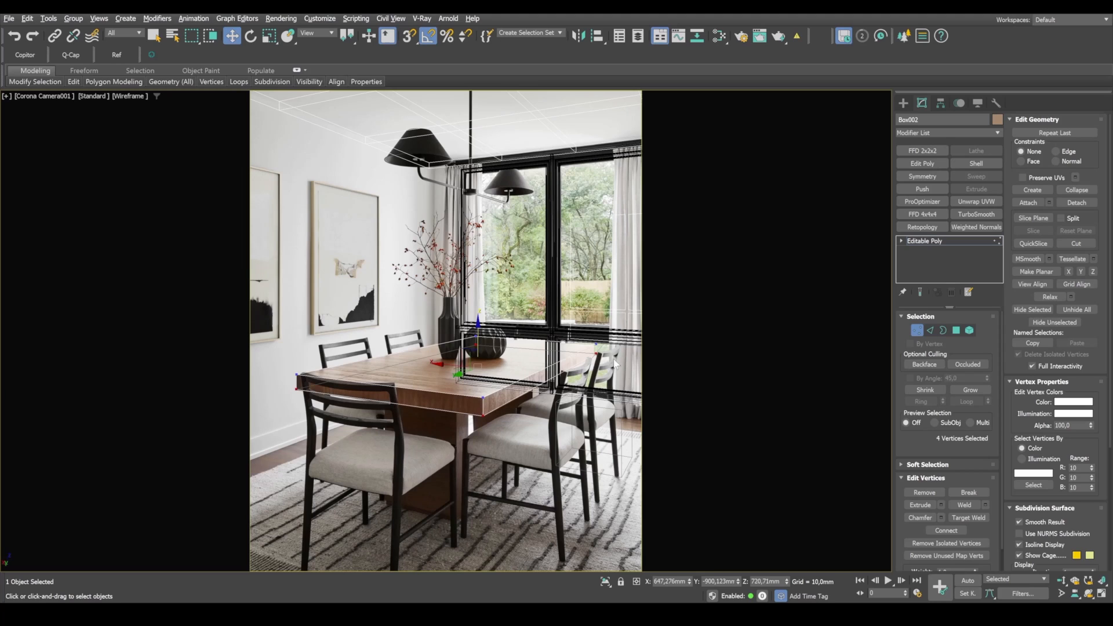
{"action": "key", "text": "1"}
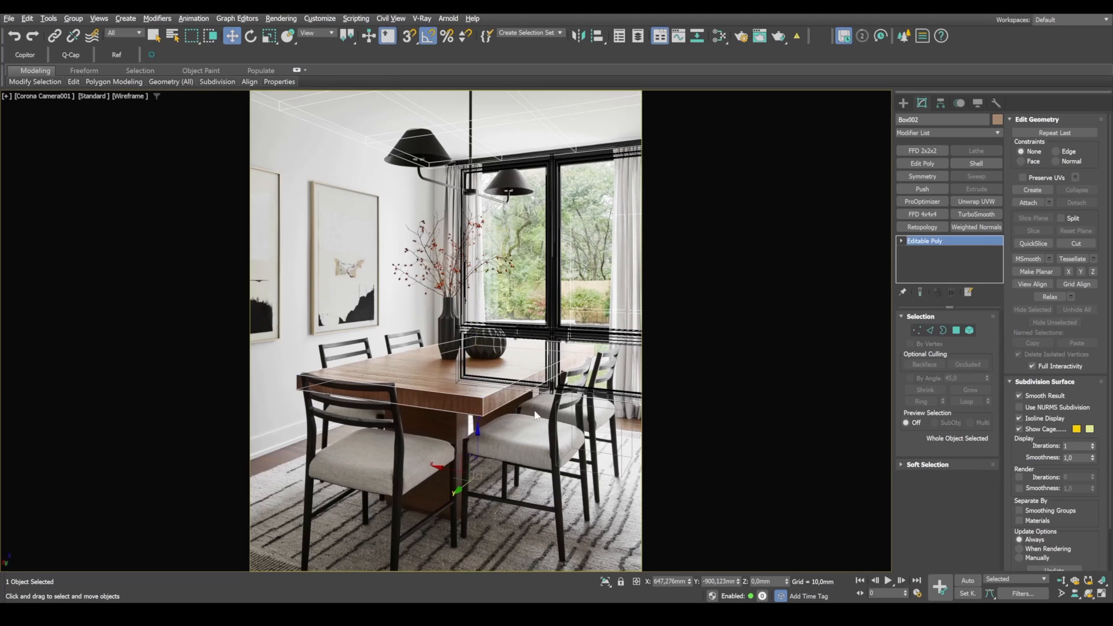
Step: Create a box for the table base beneath the tabletop, about 75 mm long, 487 mm wide and 635 mm high
{"action": "left_click", "coordinate": [904, 104]}
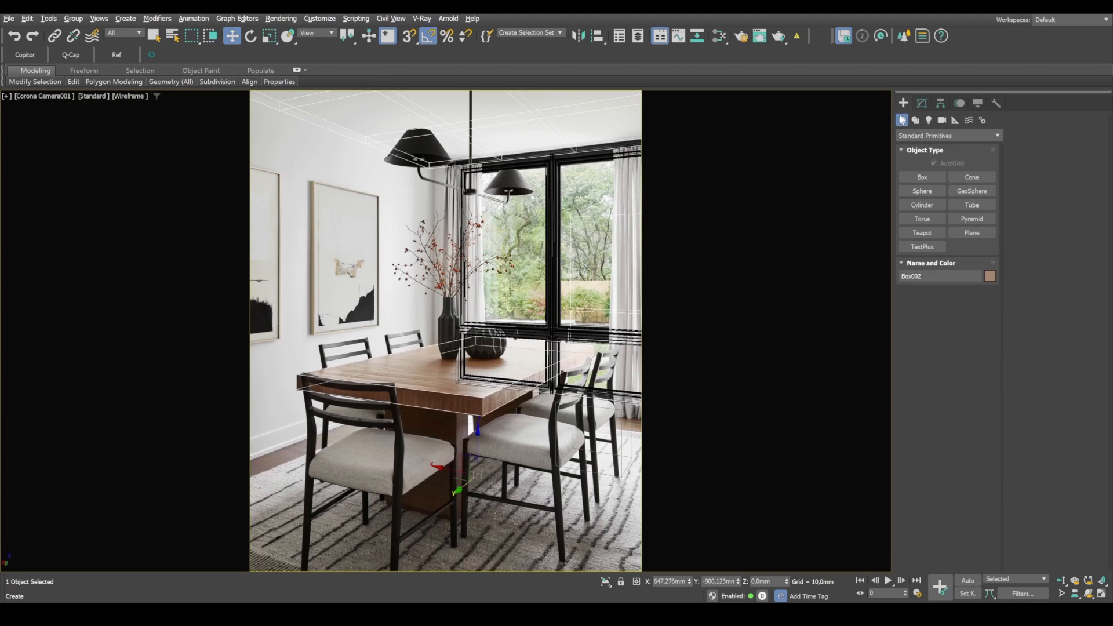
{"action": "left_click", "coordinate": [922, 177]}
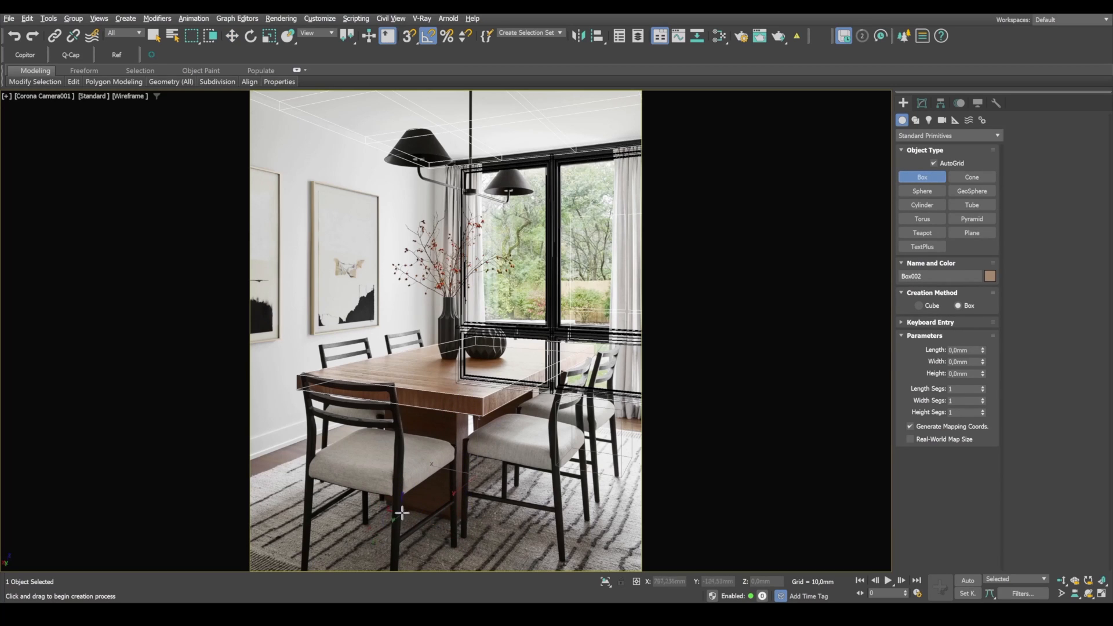
{"action": "left_click_drag", "start_coordinate": [357, 526], "coordinate": [433, 554]}
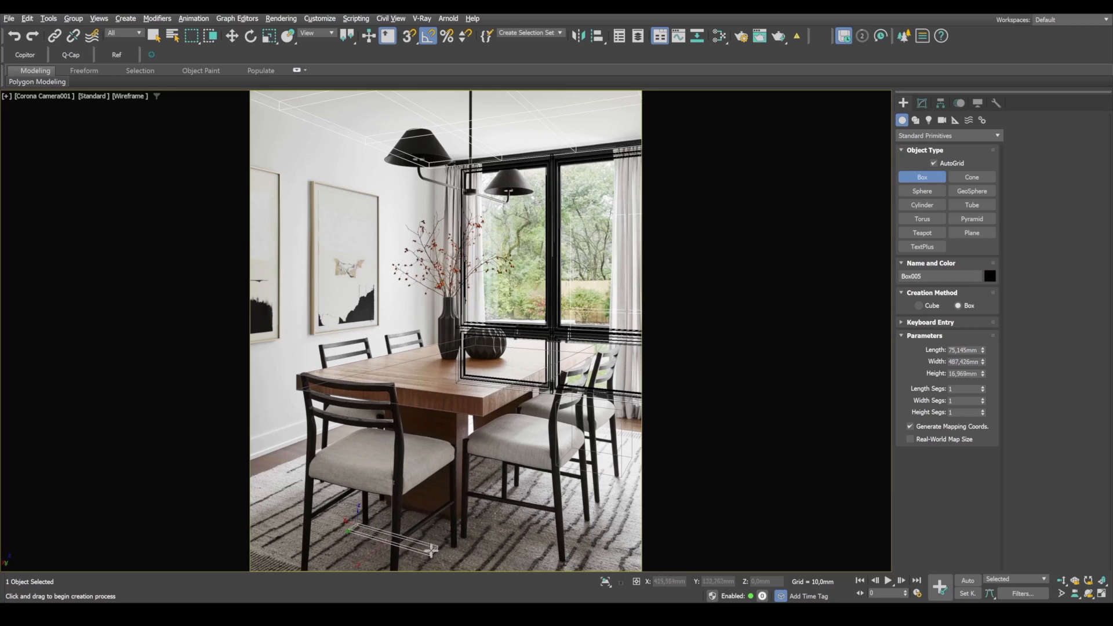
{"action": "left_click", "coordinate": [434, 438]}
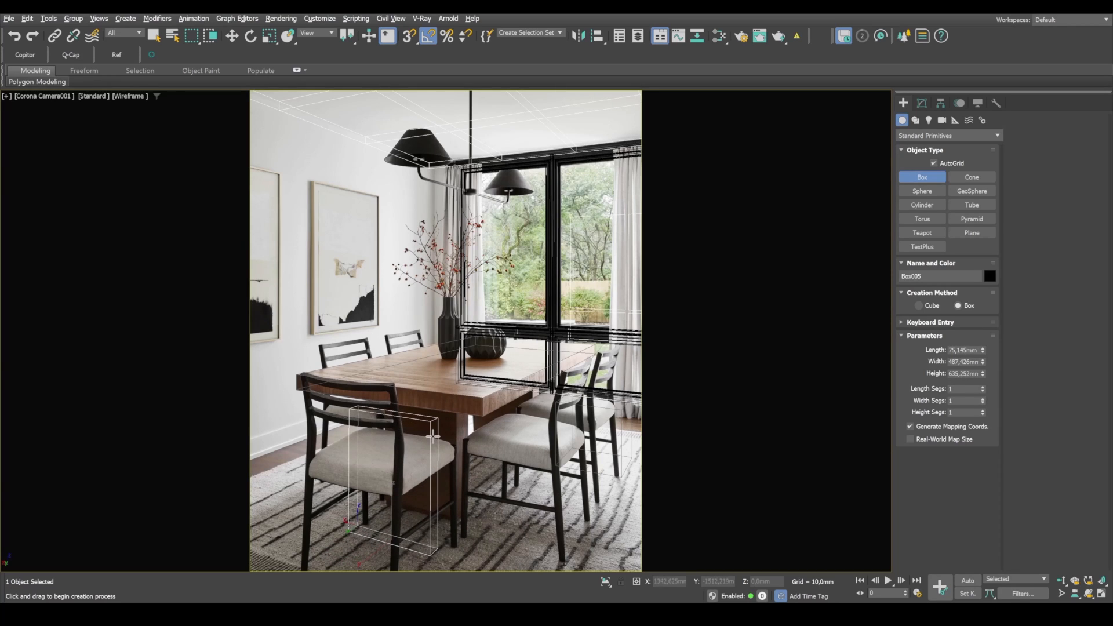
Step: Move the base box over the table's front support panel in the photo and scale its width to about 91.5%
{"action": "key", "text": "w"}
{"action": "left_click_drag", "start_coordinate": [381, 547], "coordinate": [396, 502]}
{"action": "key", "text": "r"}
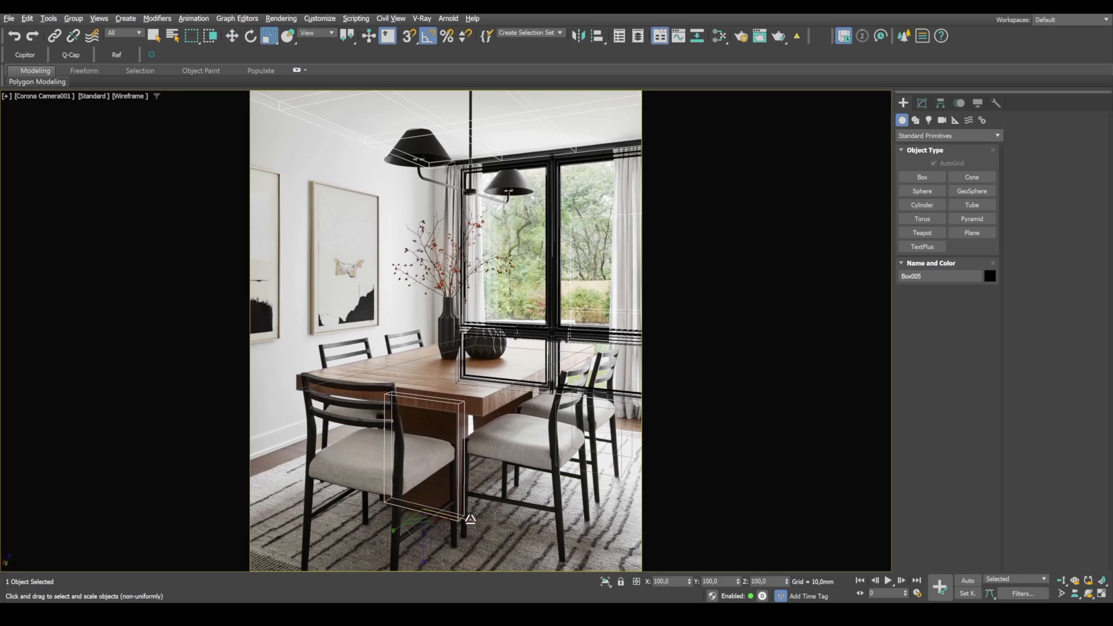
{"action": "left_click_drag", "start_coordinate": [473, 520], "coordinate": [467, 519]}
{"action": "key", "text": "w"}
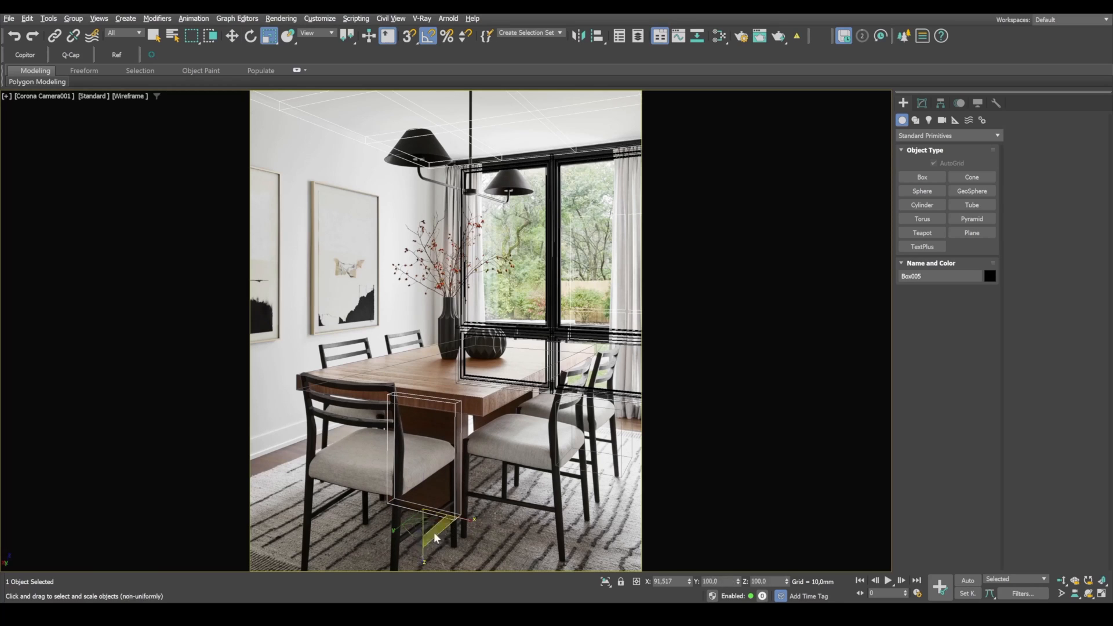
{"action": "left_click_drag", "start_coordinate": [399, 526], "coordinate": [402, 523]}
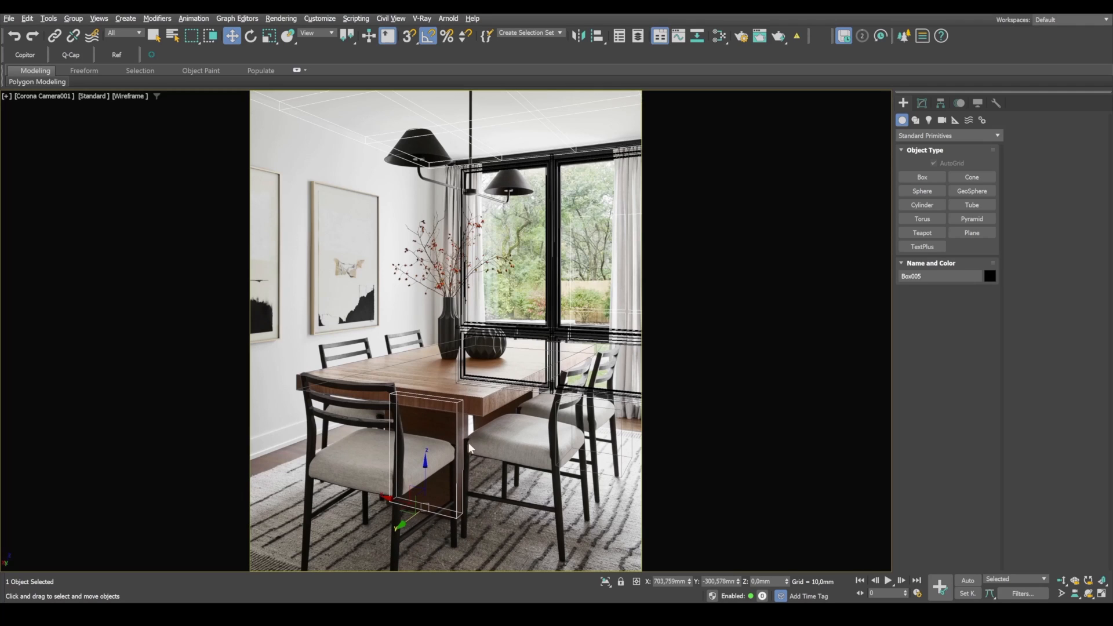
Step: Convert the table base box to Editable Poly and enable polygon editing
{"action": "left_click", "coordinate": [940, 103]}
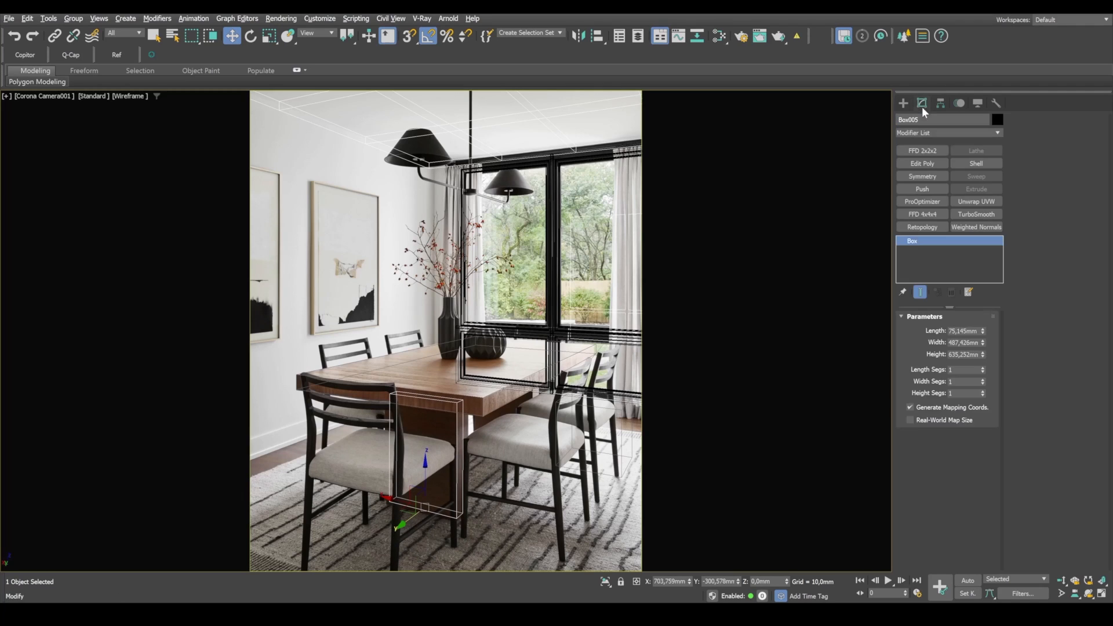
{"action": "right_click", "coordinate": [454, 419]}
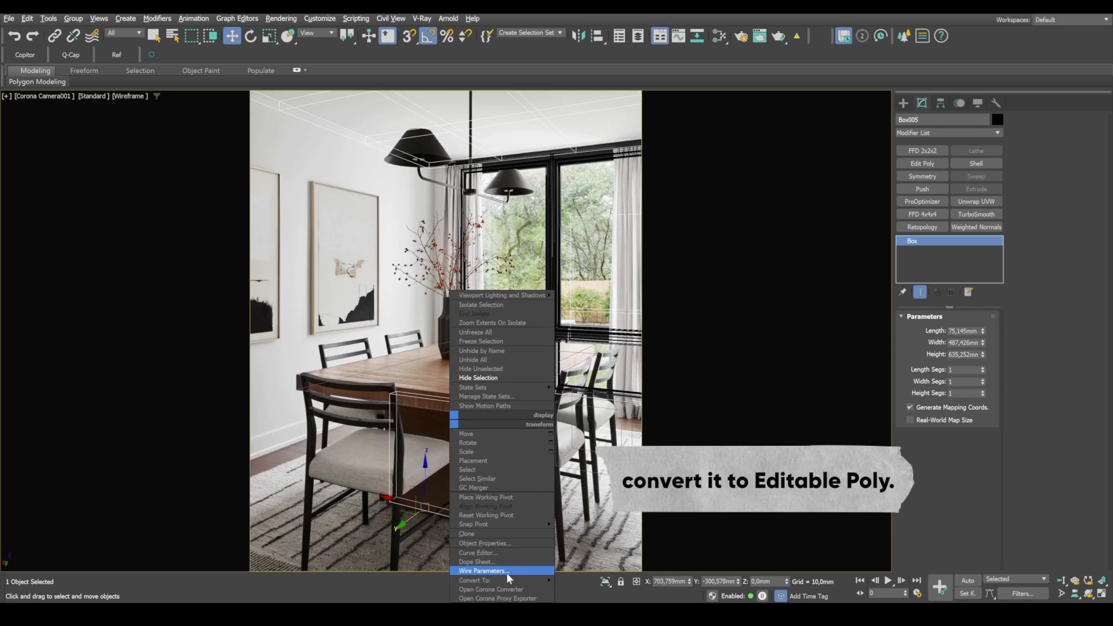
{"action": "mouse_move", "coordinate": [498, 580]}
{"action": "left_click", "coordinate": [597, 560]}
{"action": "key", "text": "4"}
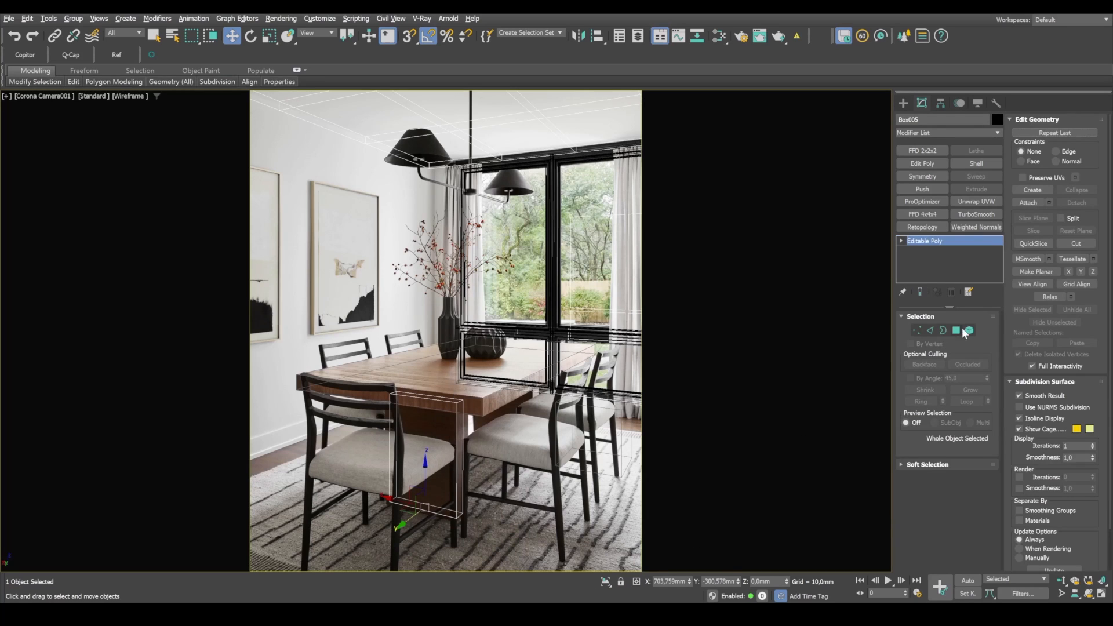
Step: Thicken the base panel by moving its rear face back to about Y -407 mm, then check it in shaded display
{"action": "left_click_drag", "start_coordinate": [457, 467], "coordinate": [547, 414]}
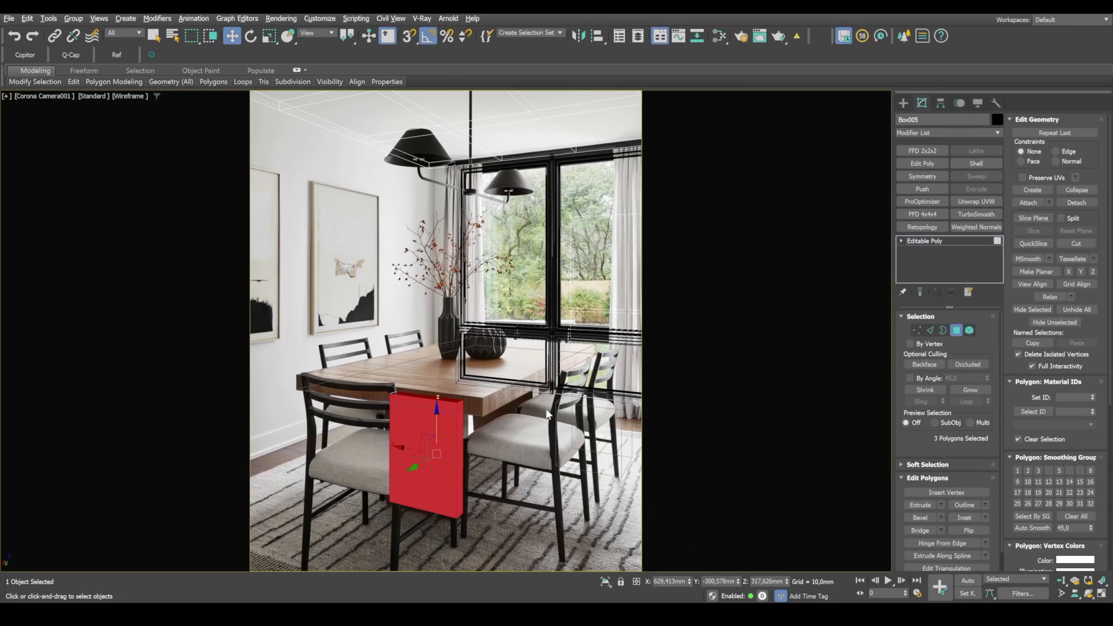
{"action": "left_click", "coordinate": [414, 473]}
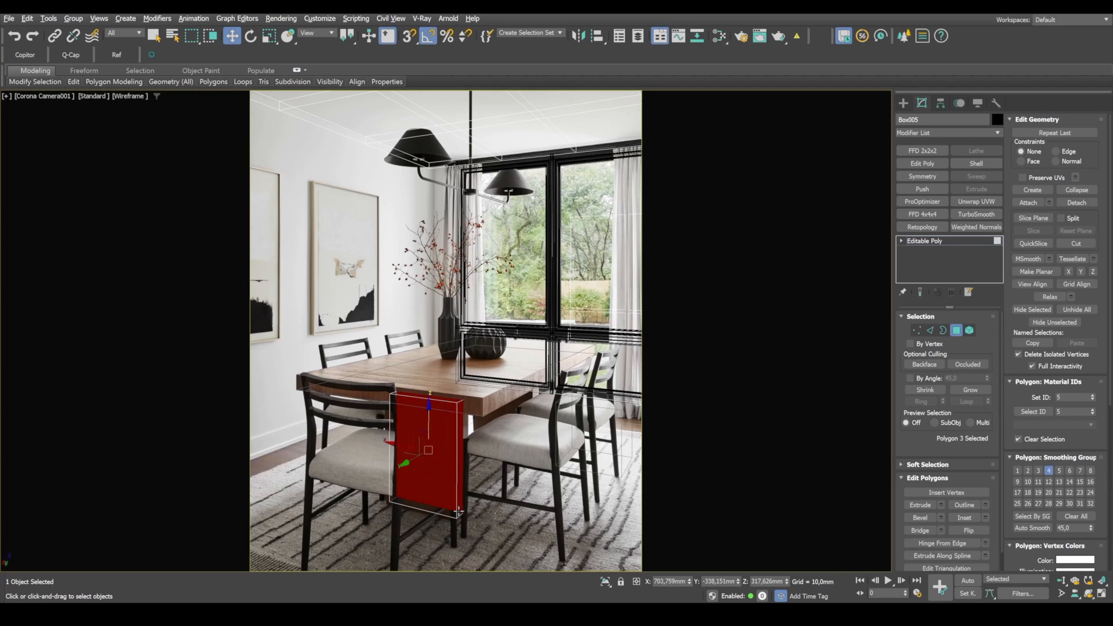
{"action": "left_click_drag", "start_coordinate": [411, 464], "coordinate": [415, 461]}
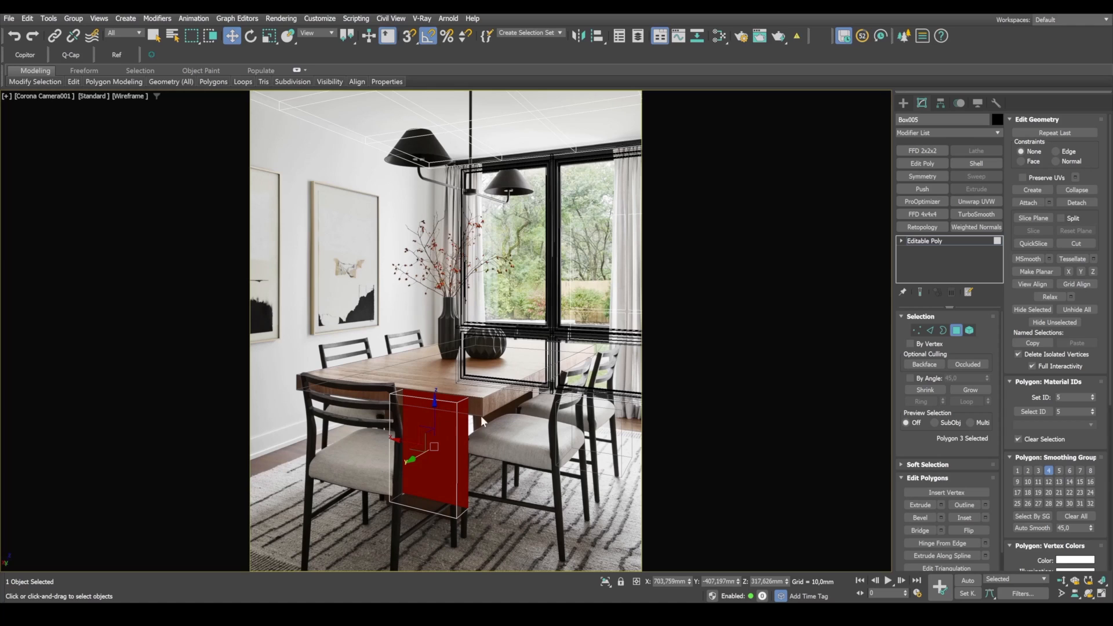
{"action": "key", "text": "F3"}
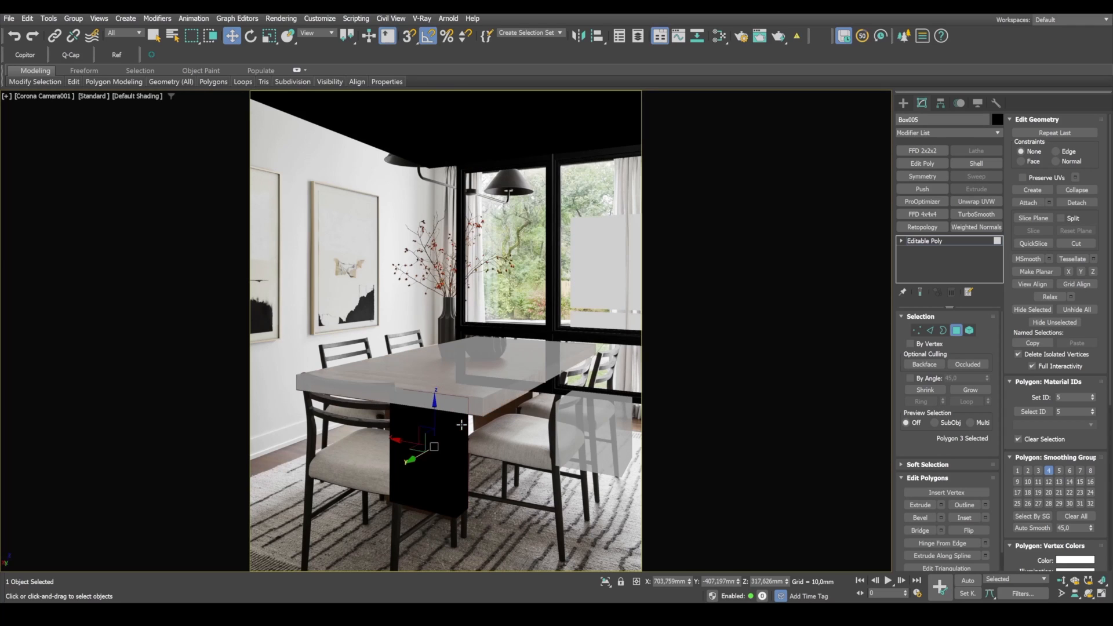
{"action": "key", "text": "F3"}
{"action": "key", "text": "F3"}
{"action": "left_click", "coordinate": [956, 330]}
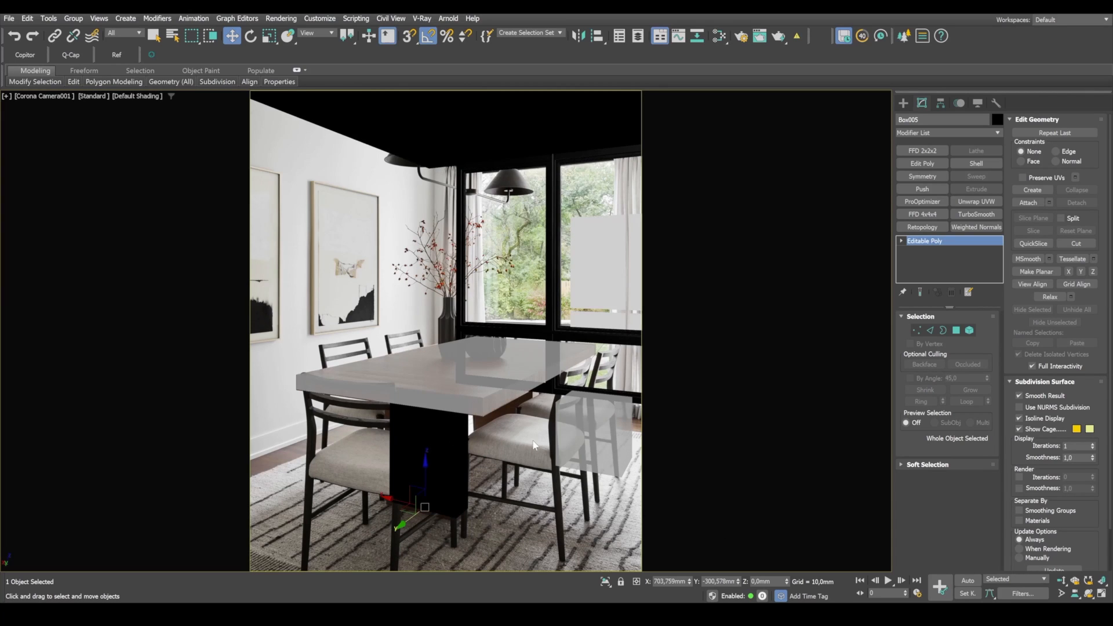
Step: Set the table base's object color to the custom light brown and show all four viewports
{"action": "left_click", "coordinate": [997, 120]}
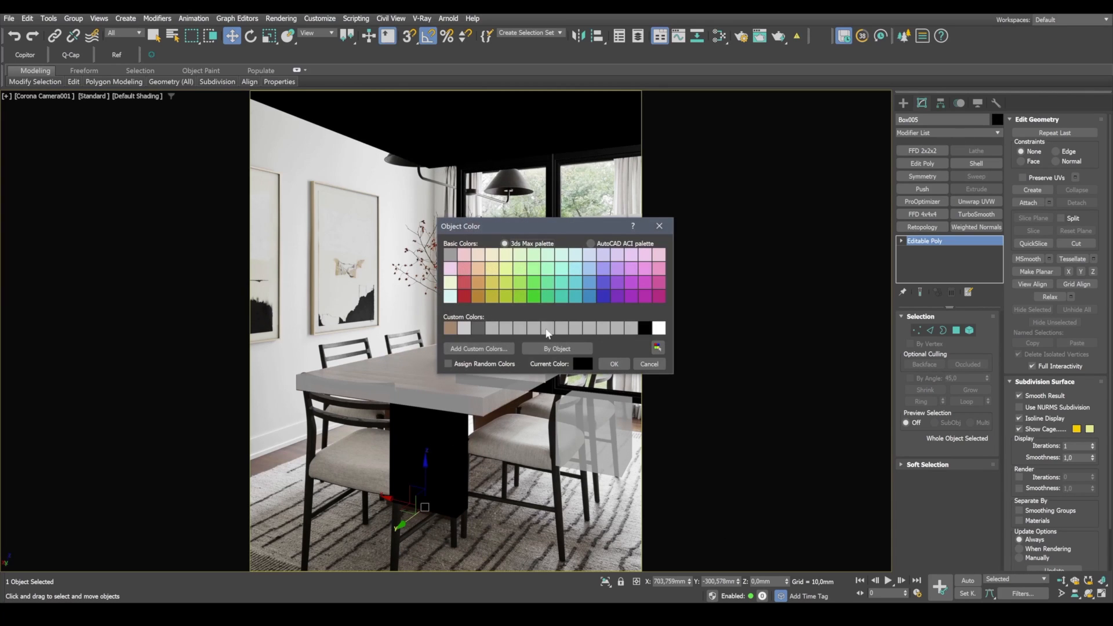
{"action": "left_click", "coordinate": [451, 328]}
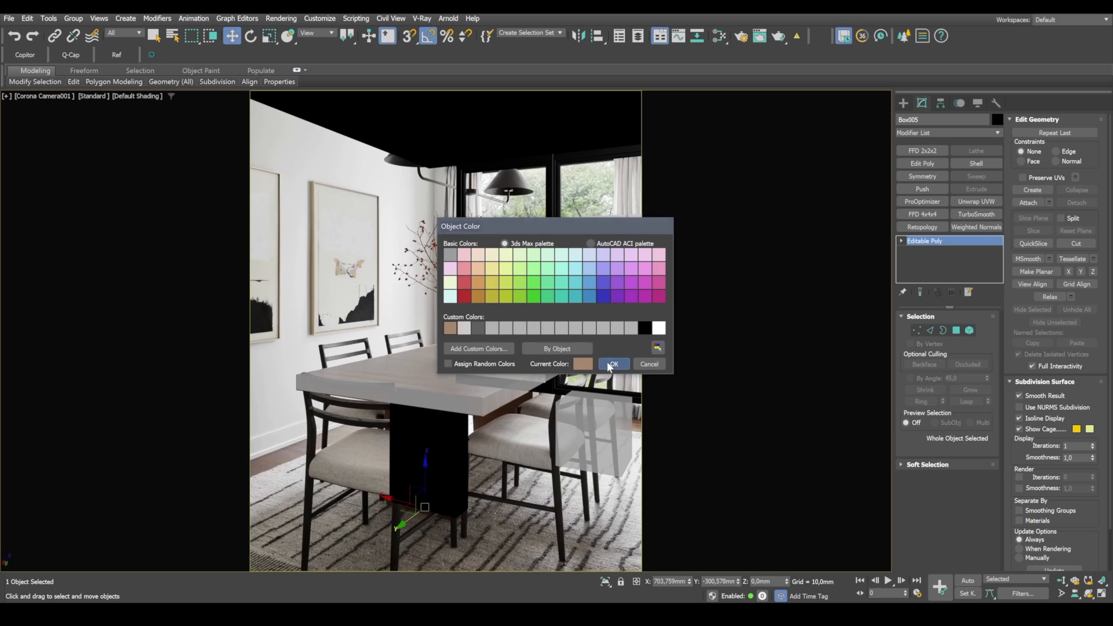
{"action": "left_click", "coordinate": [614, 363]}
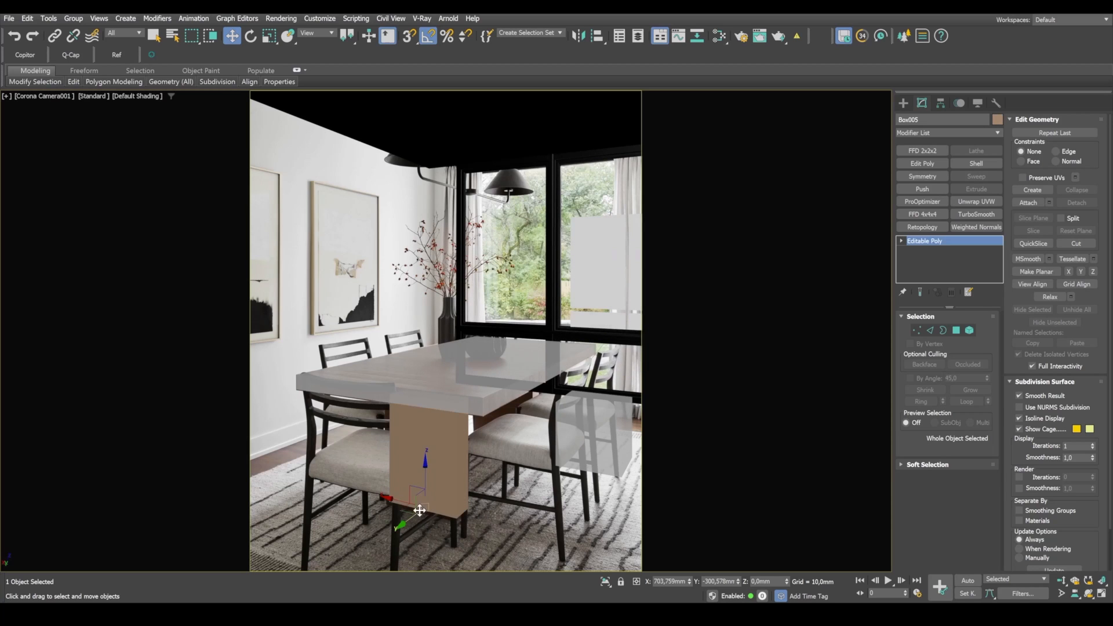
{"action": "key", "text": "alt+w"}
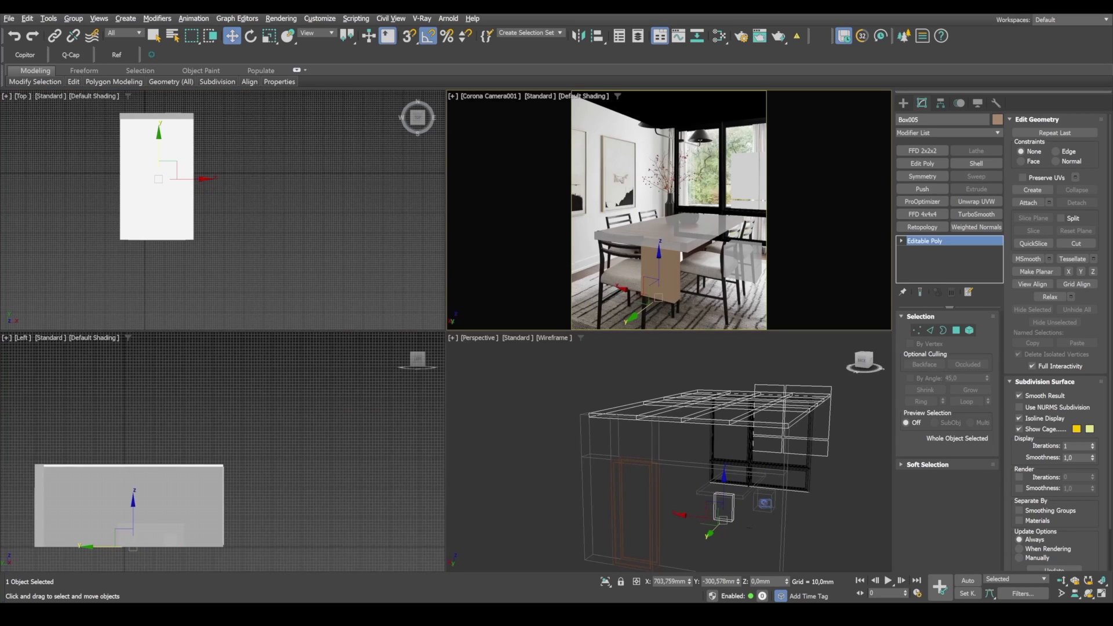
Step: Connect the table base's four vertical edges with a horizontal loop and lower the loop near the floor, to about Z 23 mm
{"action": "key", "text": "alt+Tab"}
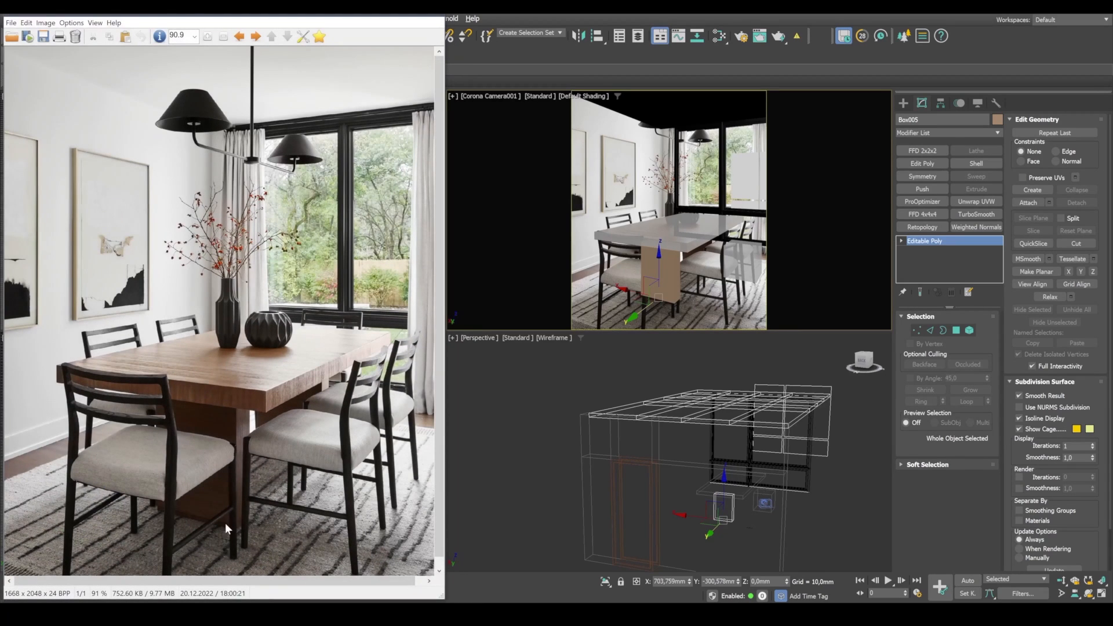
{"action": "middle_click", "coordinate": [770, 540]}
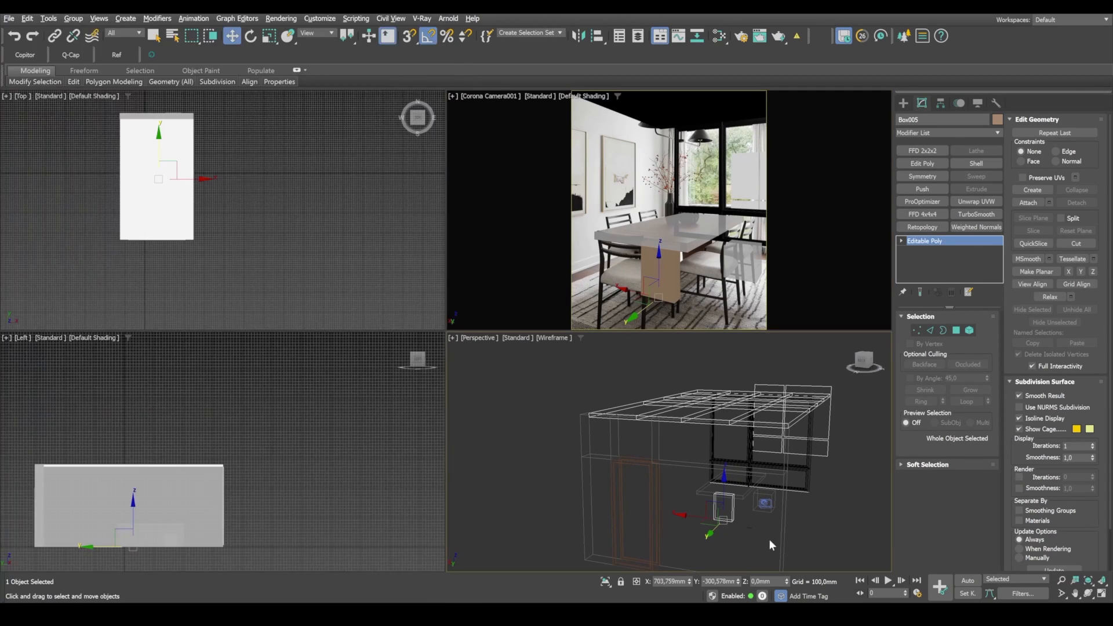
{"action": "key", "text": "alt+w"}
{"action": "middle_click_drag", "start_coordinate": [427, 450], "coordinate": [492, 449], "text": "alt"}
{"action": "key", "text": "F3"}
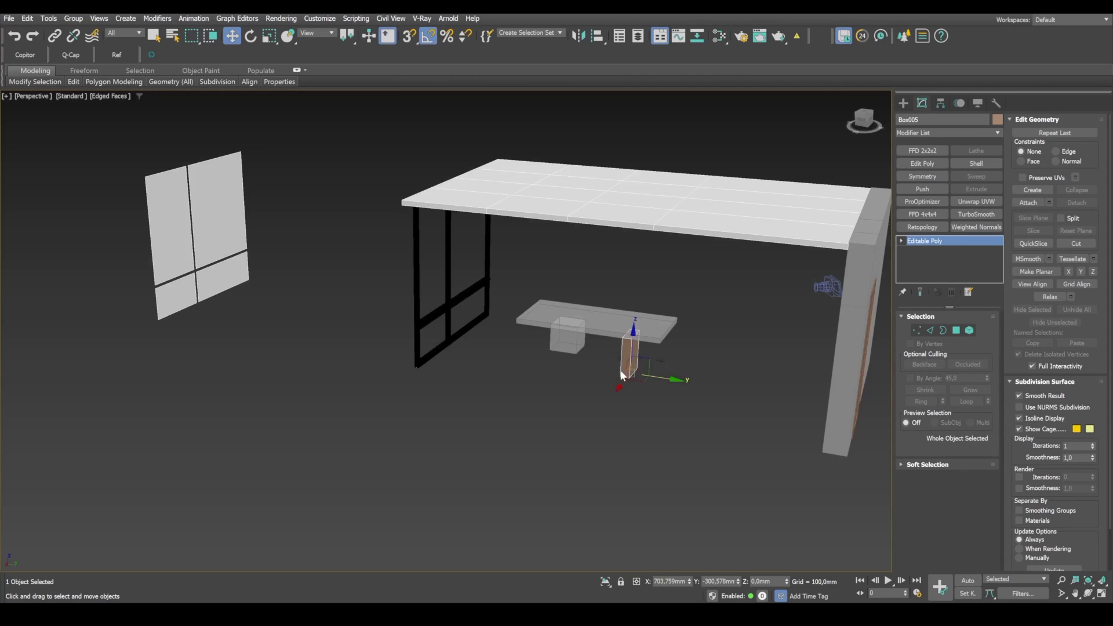
{"action": "scroll", "coordinate": [621, 378], "scroll_direction": "up", "scroll_amount": 6}
{"action": "middle_click_drag", "start_coordinate": [678, 383], "coordinate": [632, 342], "text": "alt"}
{"action": "middle_click_drag", "start_coordinate": [632, 342], "coordinate": [680, 462]}
{"action": "scroll", "coordinate": [681, 466], "scroll_direction": "down", "scroll_amount": 5}
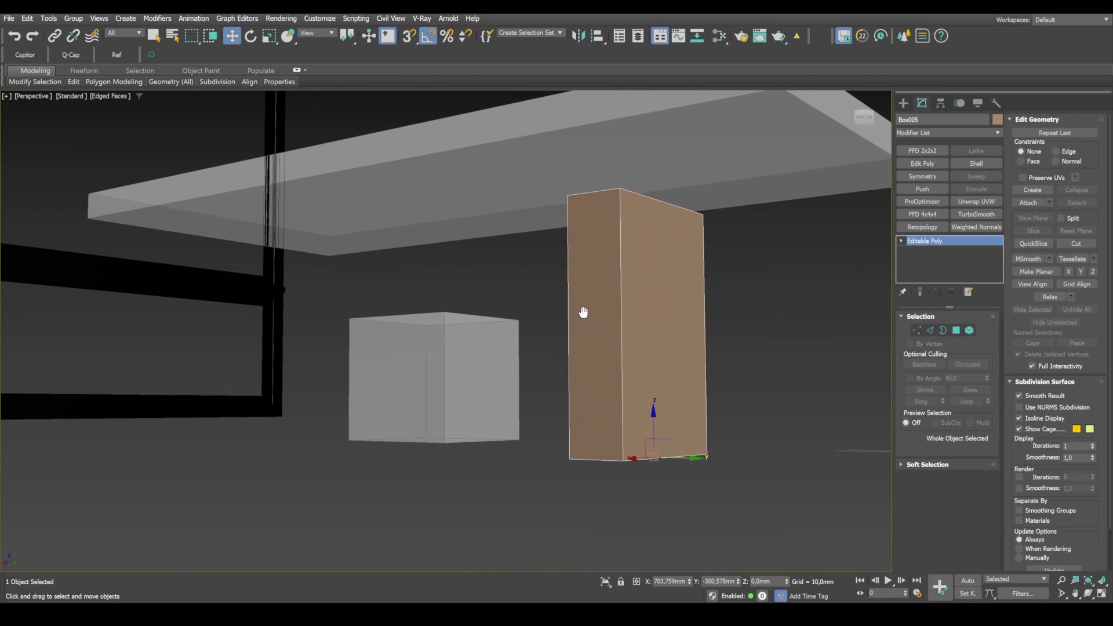
{"action": "key", "text": "2"}
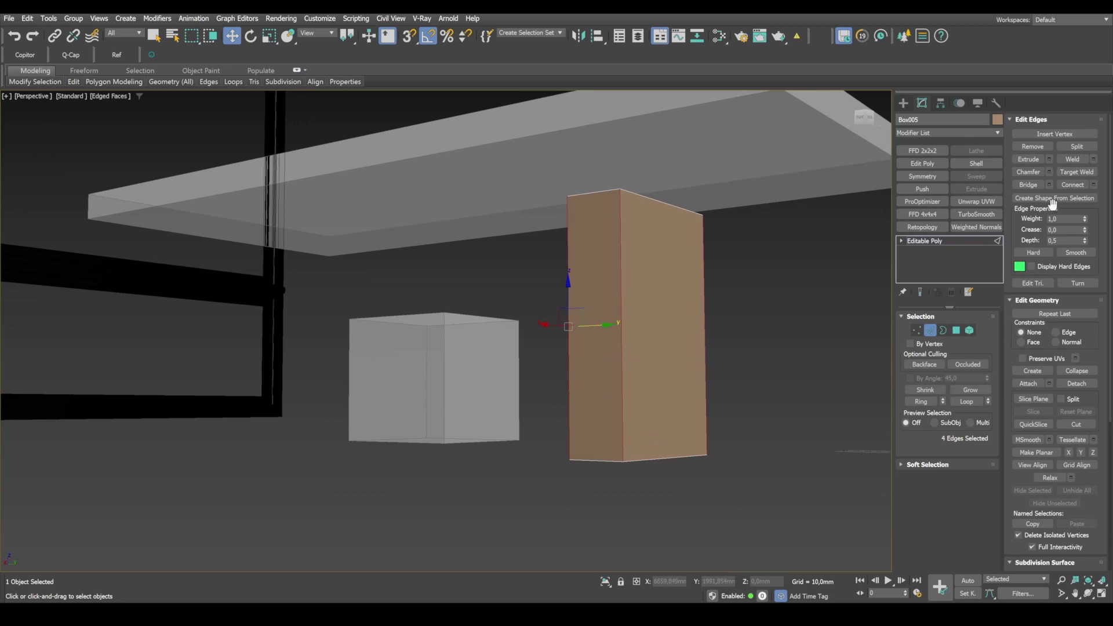
{"action": "left_click", "coordinate": [1072, 184]}
{"action": "left_click_drag", "start_coordinate": [639, 305], "coordinate": [668, 423]}
Step: Select the four side polygons of the base's narrow lower strip and scale them inward to form a recessed plinth
{"action": "left_click", "coordinate": [956, 331]}
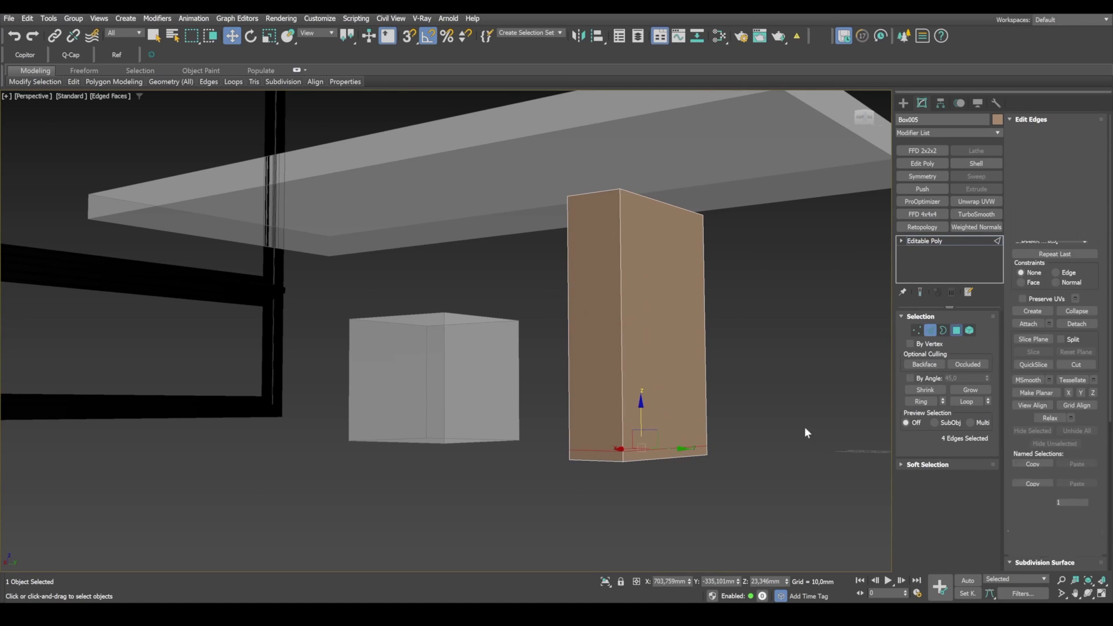
{"action": "scroll", "coordinate": [644, 466], "scroll_direction": "up", "scroll_amount": 3}
{"action": "left_click", "coordinate": [649, 450]}
{"action": "left_click", "coordinate": [591, 452], "text": "shift"}
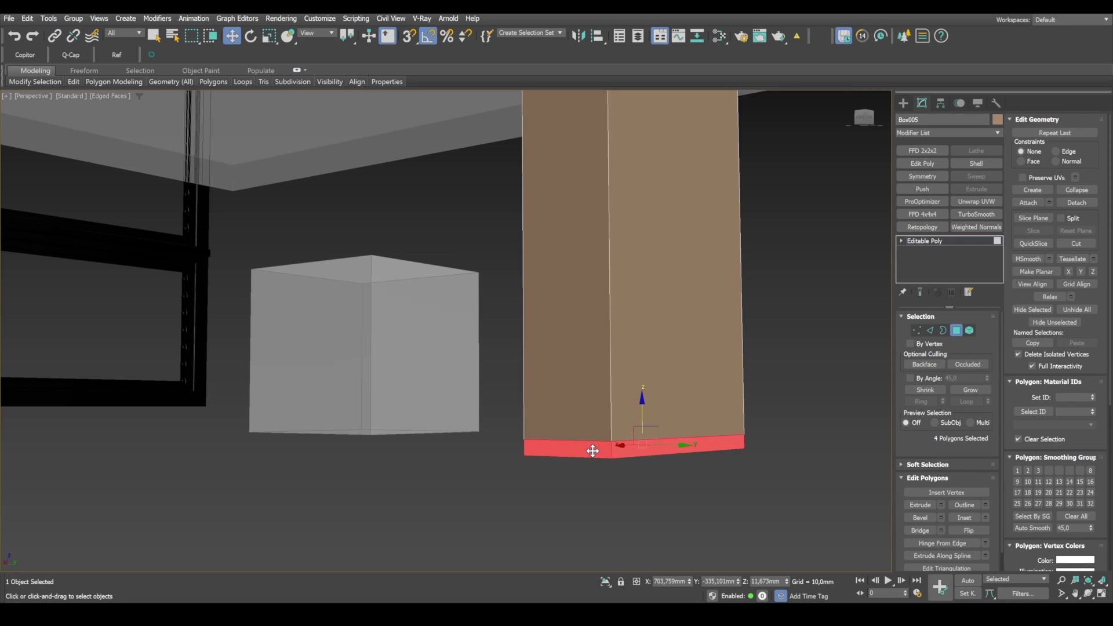
{"action": "middle_click_drag", "start_coordinate": [551, 462], "coordinate": [682, 453], "text": "alt"}
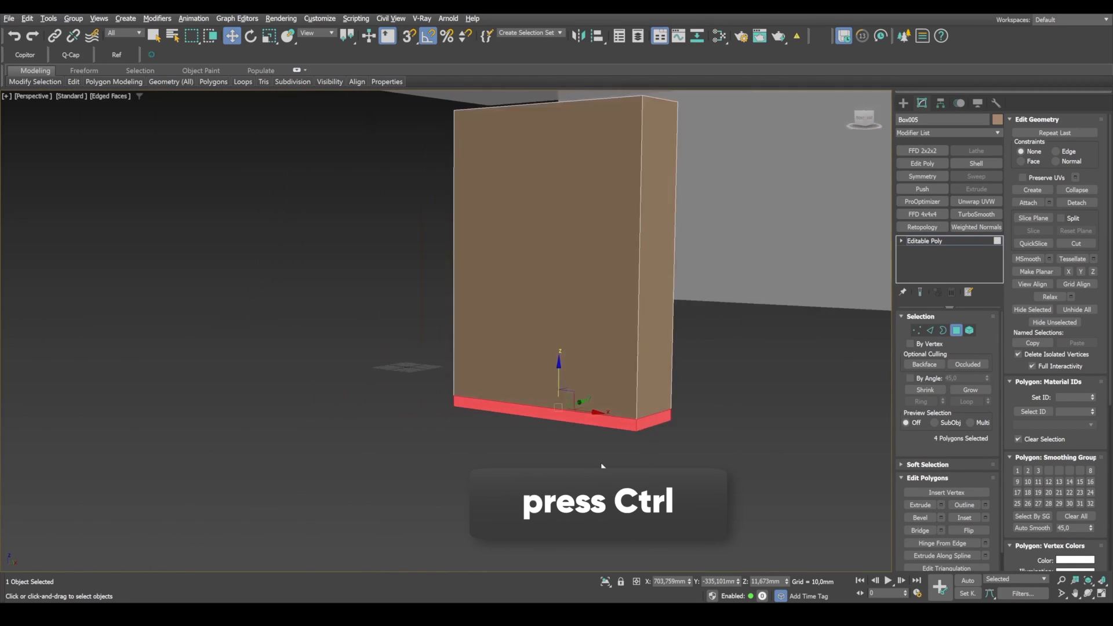
{"action": "middle_click_drag", "start_coordinate": [603, 465], "coordinate": [538, 440], "text": "alt"}
{"action": "scroll", "coordinate": [538, 441], "scroll_direction": "up", "scroll_amount": 2}
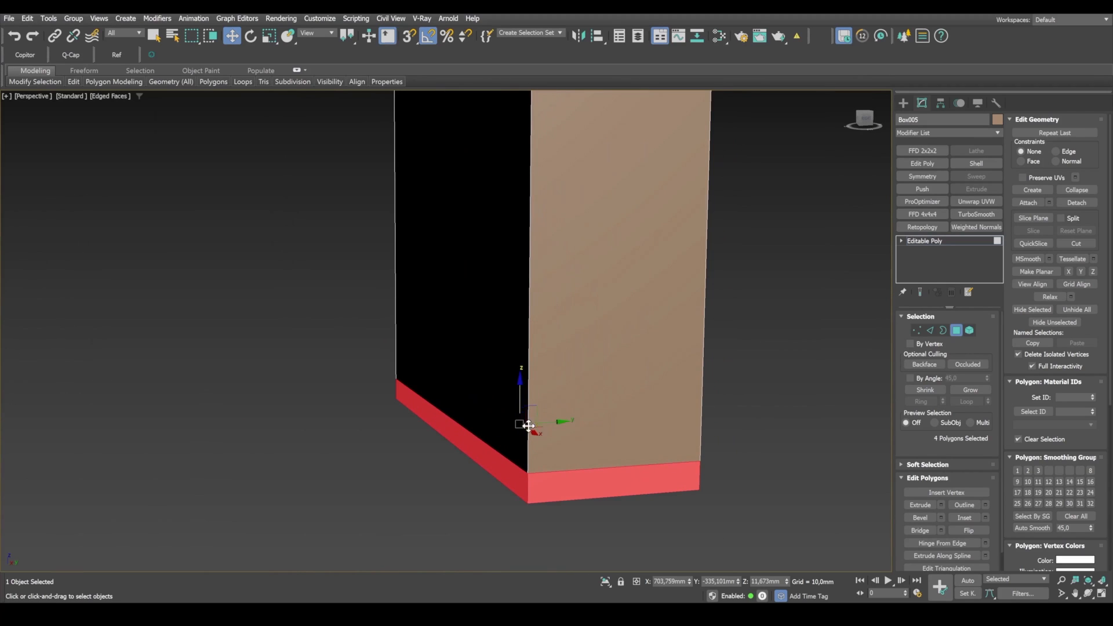
{"action": "key", "text": "r"}
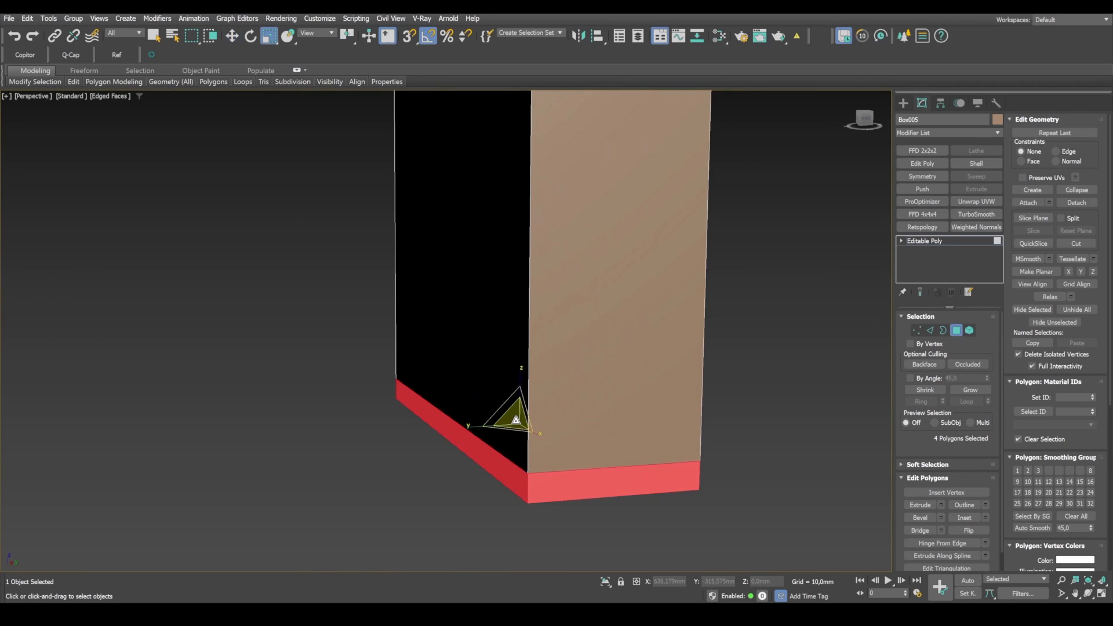
{"action": "left_click_drag", "start_coordinate": [515, 420], "coordinate": [520, 423], "text": "shift"}
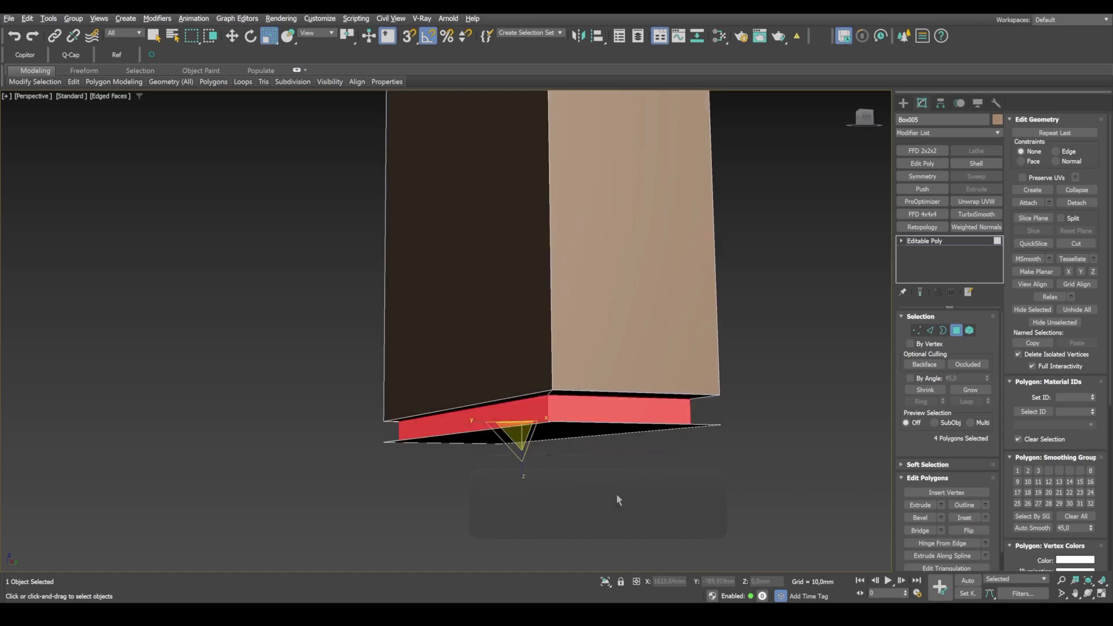
Step: Select the base's underside polygon, grow the selection to the surrounding rim, and delete these faces to leave the bottom open
{"action": "middle_click_drag", "start_coordinate": [616, 493], "coordinate": [686, 396], "text": "alt"}
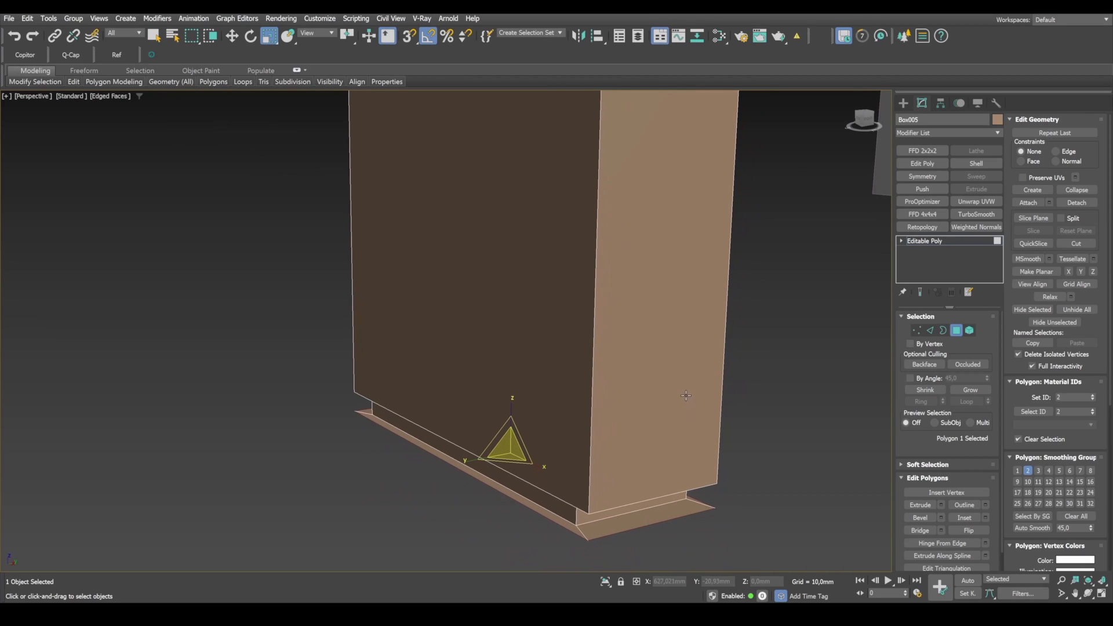
{"action": "left_click", "coordinate": [968, 397]}
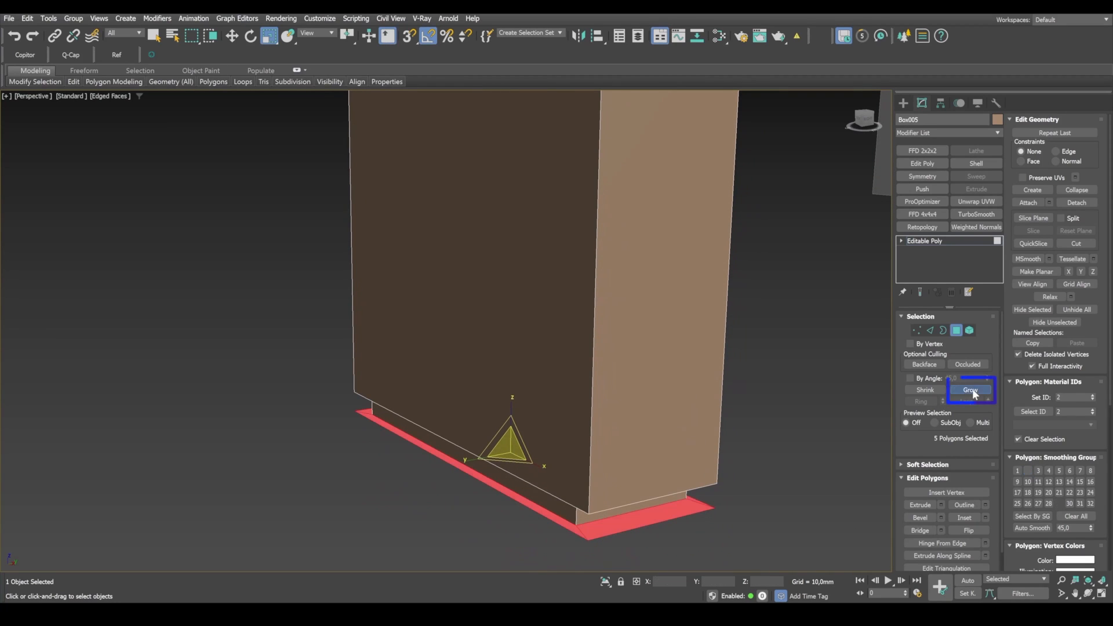
{"action": "key", "text": "ctrl+d"}
{"action": "scroll", "coordinate": [519, 479], "scroll_direction": "down", "scroll_amount": 5}
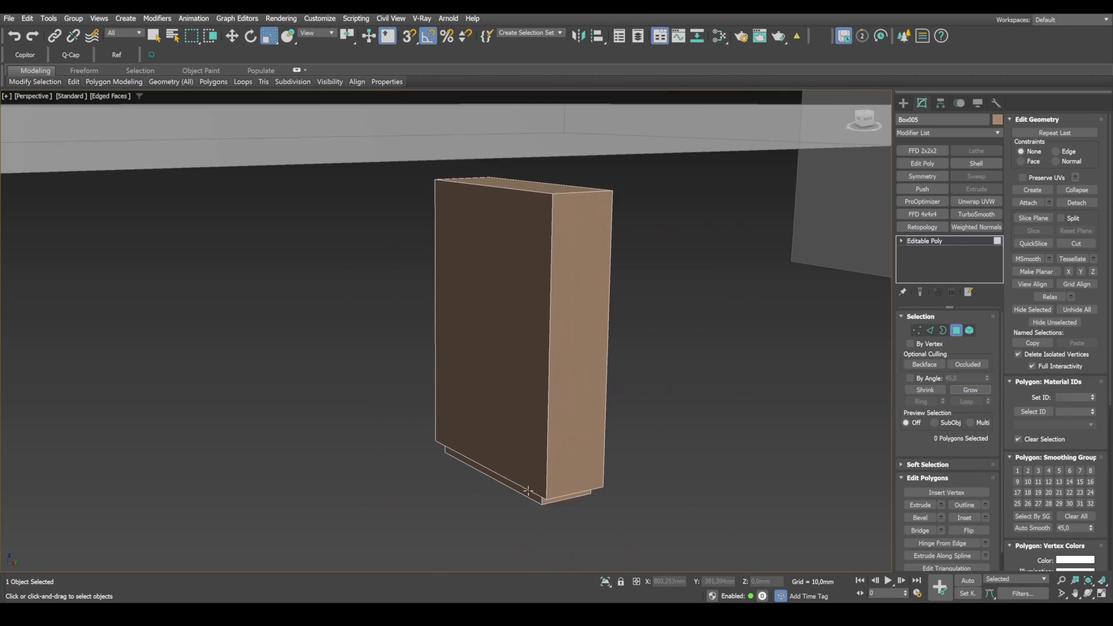
{"action": "middle_click_drag", "start_coordinate": [679, 485], "coordinate": [700, 417], "text": "alt"}
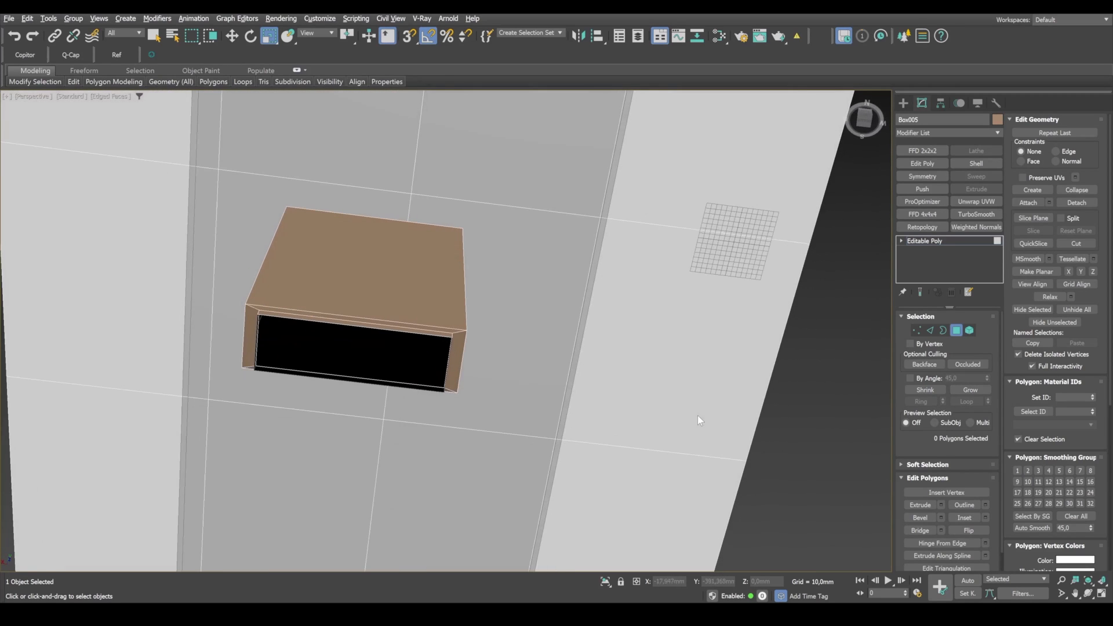
{"action": "scroll", "coordinate": [452, 339], "scroll_direction": "up", "scroll_amount": 3}
{"action": "scroll", "coordinate": [452, 339], "scroll_direction": "up", "scroll_amount": 2}
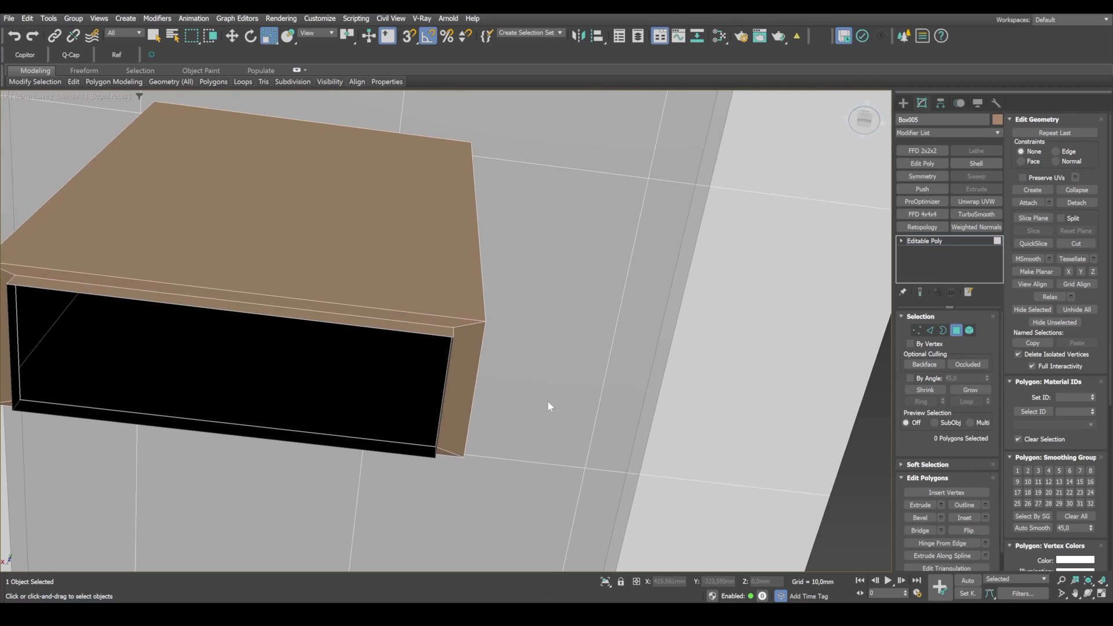
Step: Compare the recessed table base with the reference photo through the camera and inspect the plinth from below
{"action": "key", "text": "alt+w"}
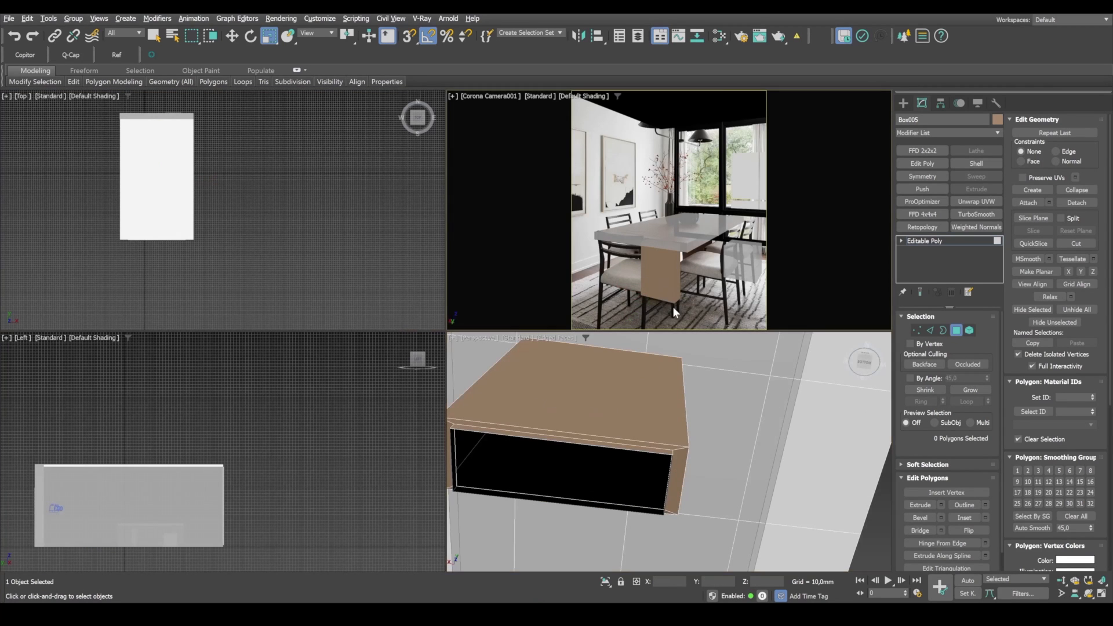
{"action": "key", "text": "alt+w"}
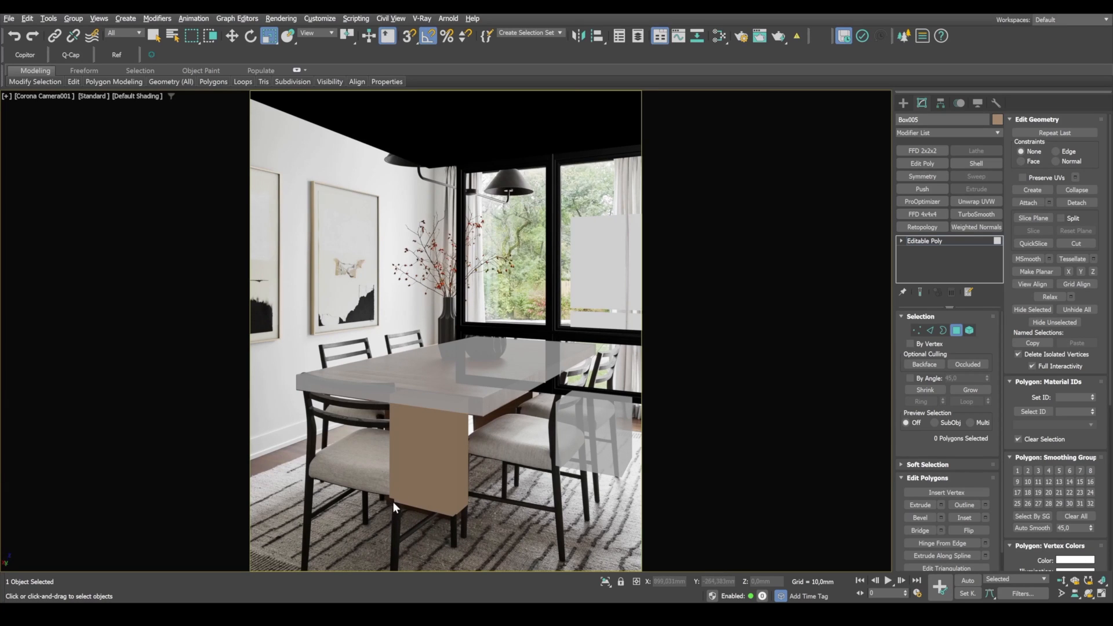
{"action": "key", "text": "alt+w"}
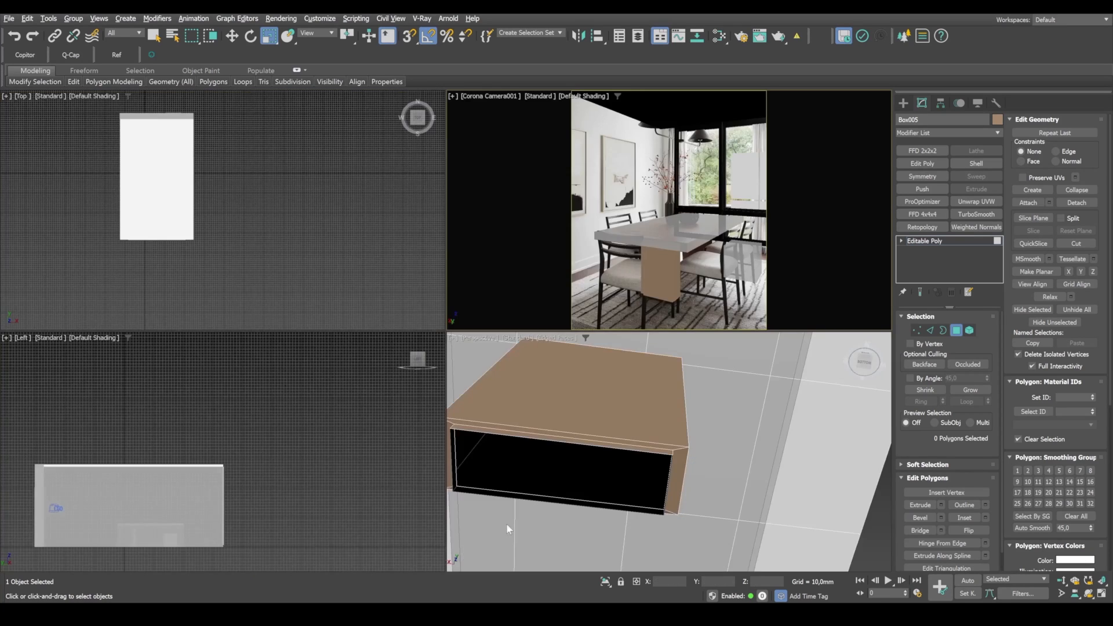
{"action": "key", "text": "alt+w"}
{"action": "scroll", "coordinate": [542, 432], "scroll_direction": "down", "scroll_amount": 5}
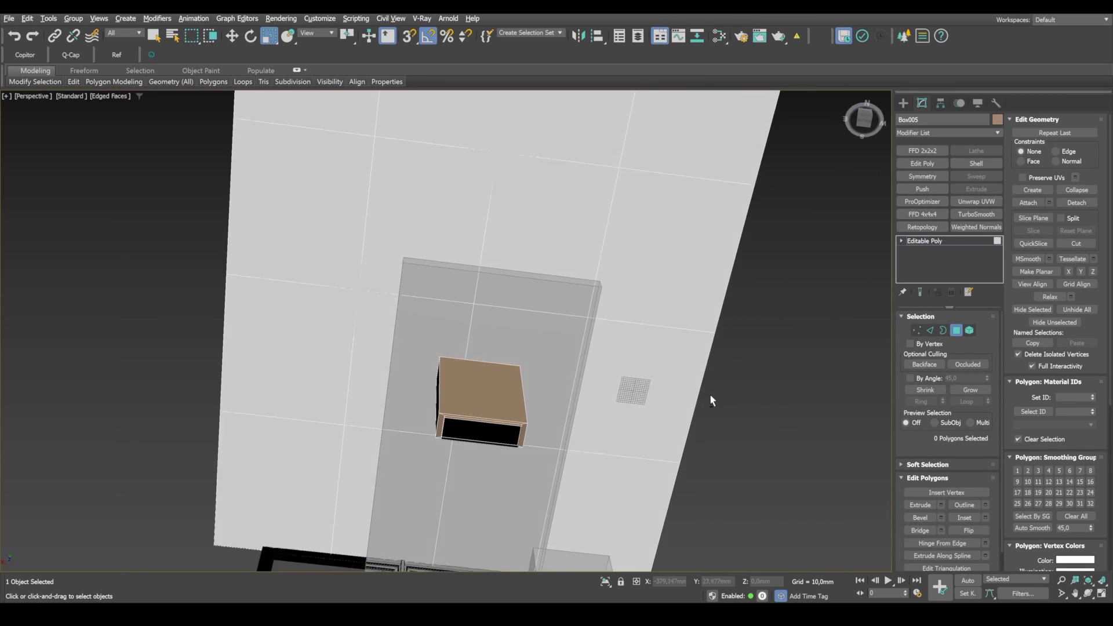
{"action": "scroll", "coordinate": [631, 452], "scroll_direction": "up", "scroll_amount": 5}
{"action": "middle_click_drag", "start_coordinate": [709, 395], "coordinate": [479, 432], "text": "alt"}
{"action": "scroll", "coordinate": [584, 462], "scroll_direction": "down", "scroll_amount": 5}
{"action": "scroll", "coordinate": [479, 432], "scroll_direction": "up", "scroll_amount": 5}
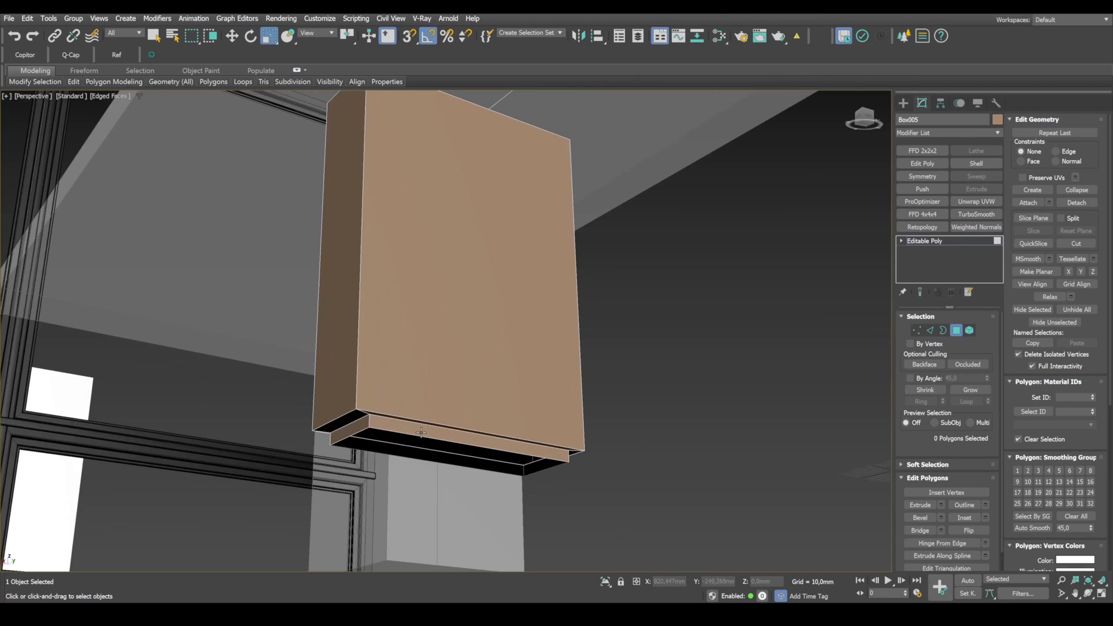
Step: Select the four plinth polygons again and scale them slightly to adjust how far the plinth is recessed
{"action": "left_click", "coordinate": [411, 429]}
{"action": "left_click", "coordinate": [348, 431], "text": "shift"}
{"action": "middle_click_drag", "start_coordinate": [515, 463], "coordinate": [487, 446], "text": "alt"}
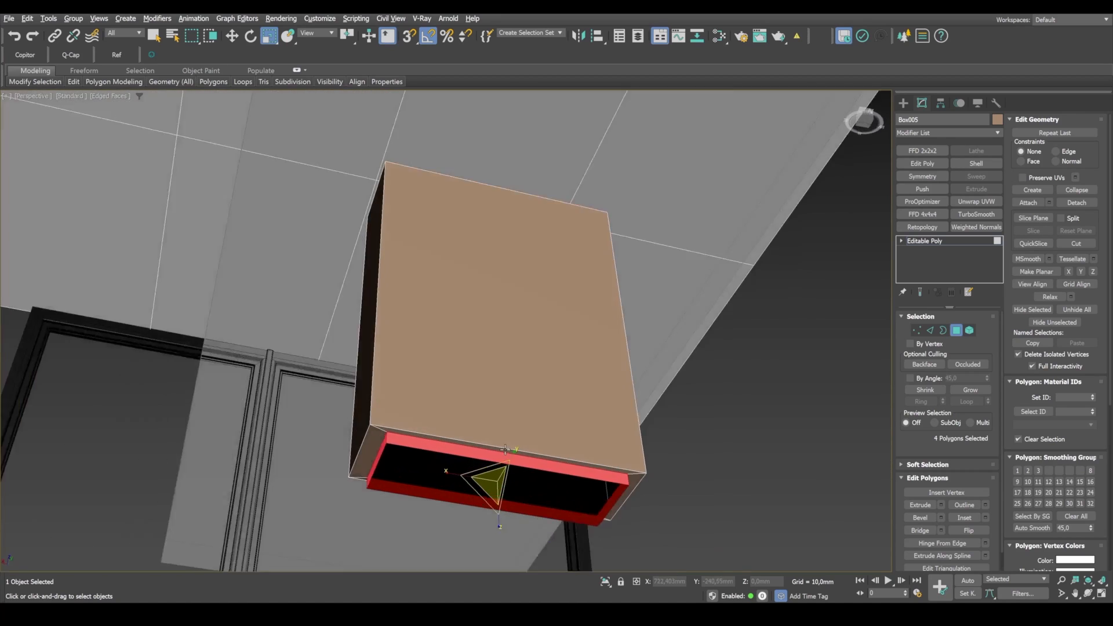
{"action": "scroll", "coordinate": [483, 478], "scroll_direction": "up", "scroll_amount": 3}
{"action": "left_click_drag", "start_coordinate": [468, 479], "coordinate": [468, 479]}
{"action": "middle_click_drag", "start_coordinate": [481, 465], "coordinate": [564, 384], "text": "alt"}
{"action": "scroll", "coordinate": [342, 384], "scroll_direction": "up", "scroll_amount": 4}
{"action": "scroll", "coordinate": [455, 434], "scroll_direction": "down", "scroll_amount": 5}
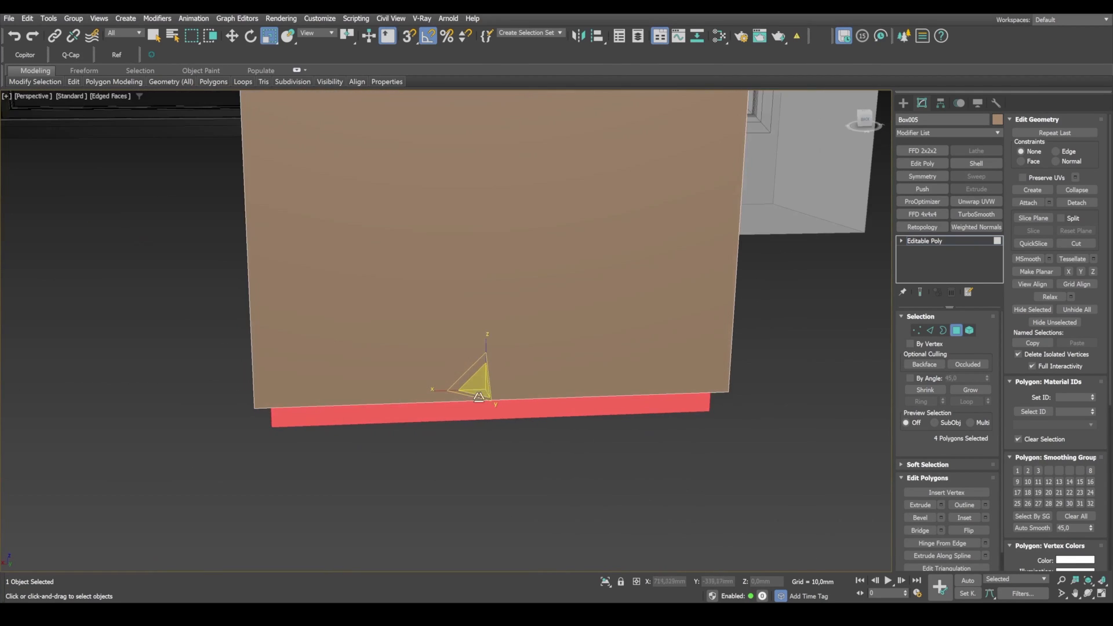
{"action": "scroll", "coordinate": [564, 384], "scroll_direction": "down", "scroll_amount": 7}
Step: Leave polygon editing and isolate the tabletop and the table base in a wireframe top view
{"action": "key", "text": "alt+w"}
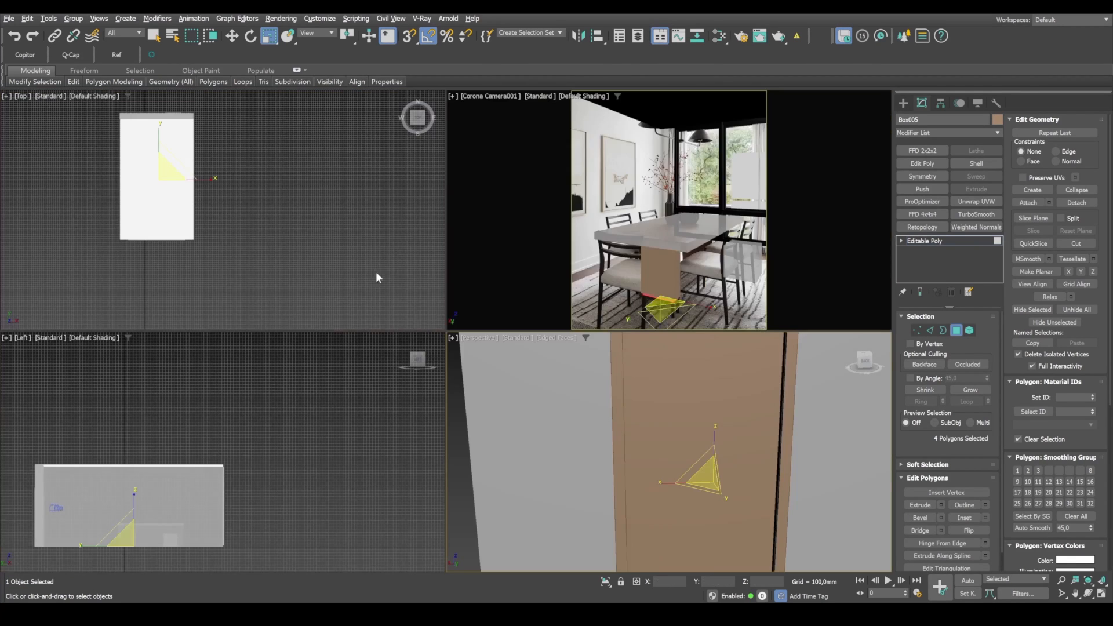
{"action": "middle_click", "coordinate": [371, 269]}
{"action": "key", "text": "alt+w"}
{"action": "key", "text": "F3"}
{"action": "middle_click_drag", "start_coordinate": [447, 301], "coordinate": [467, 329]}
{"action": "scroll", "coordinate": [452, 313], "scroll_direction": "up", "scroll_amount": 8}
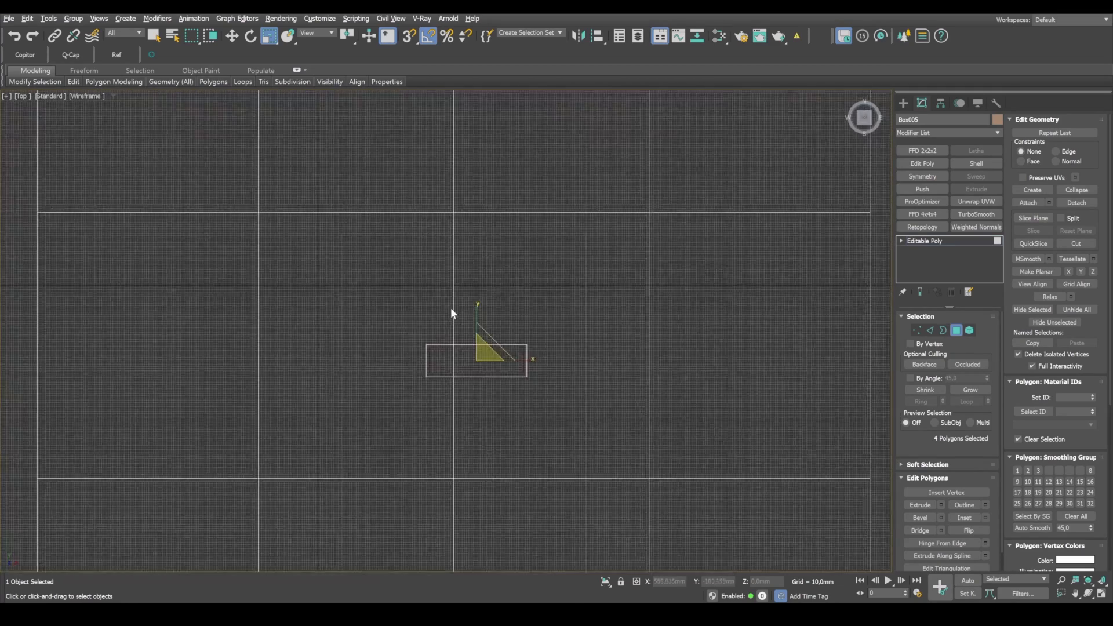
{"action": "left_click", "coordinate": [954, 332]}
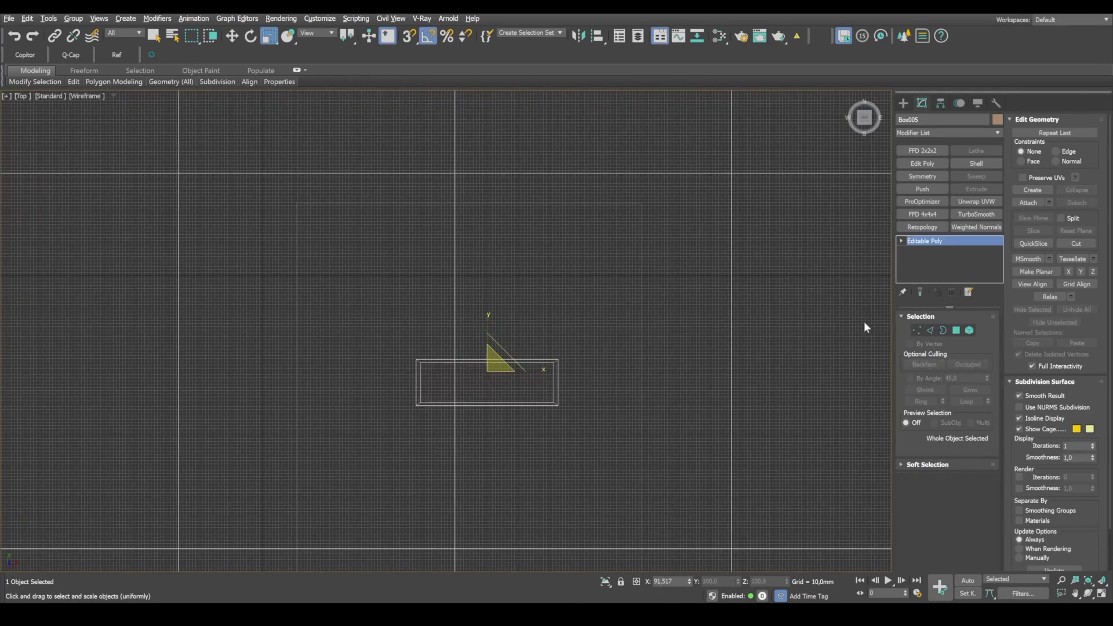
{"action": "left_click", "coordinate": [641, 263], "text": "ctrl"}
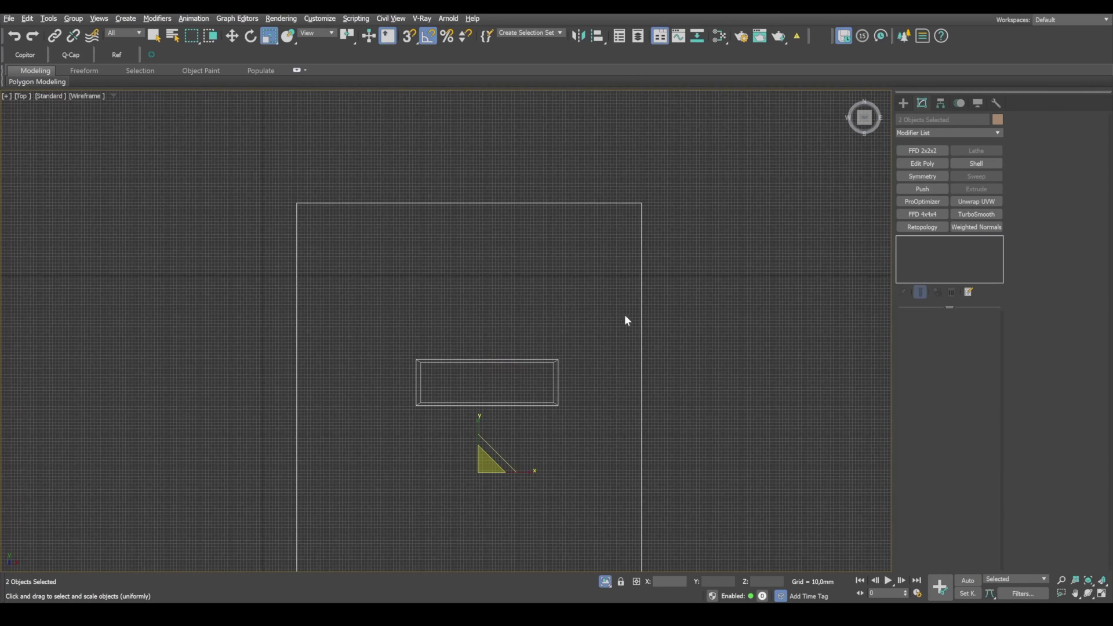
{"action": "left_click_drag", "start_coordinate": [624, 314], "coordinate": [545, 360]}
{"action": "left_click", "coordinate": [561, 379]}
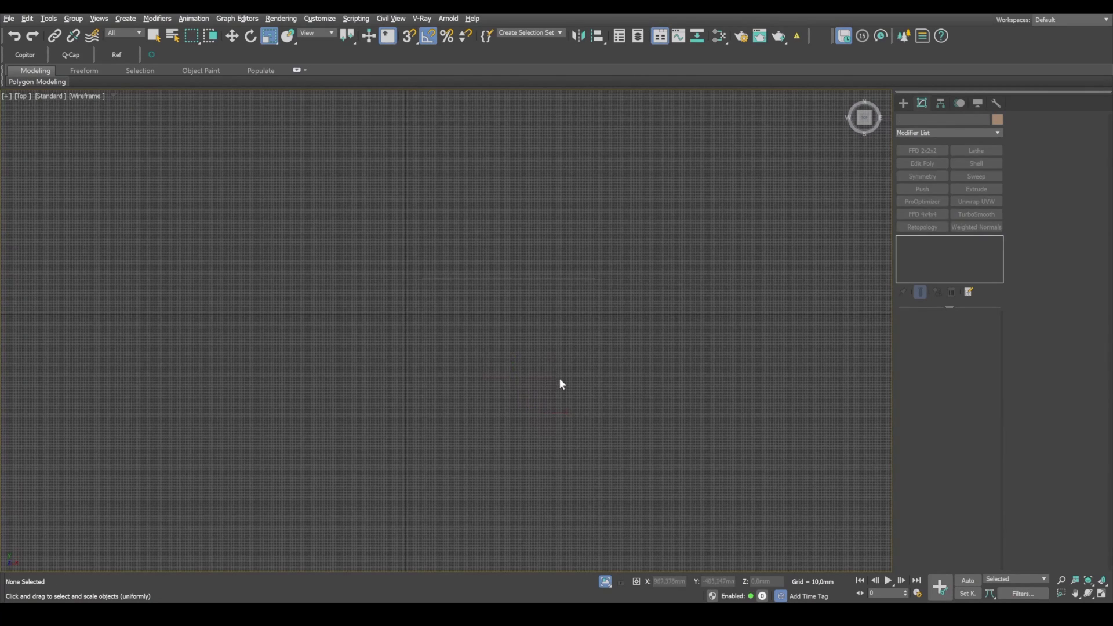
Step: Move the table base about -40 mm along X to centre it under the tabletop, and compare it with the photo through the camera
{"action": "key", "text": "F3"}
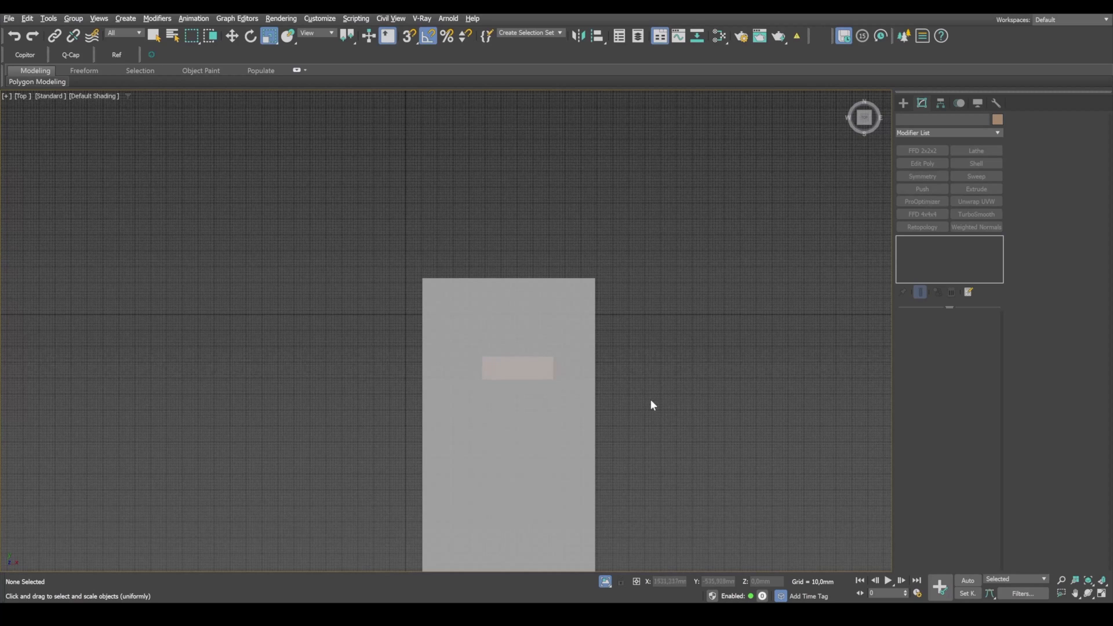
{"action": "left_click_drag", "start_coordinate": [650, 399], "coordinate": [525, 358]}
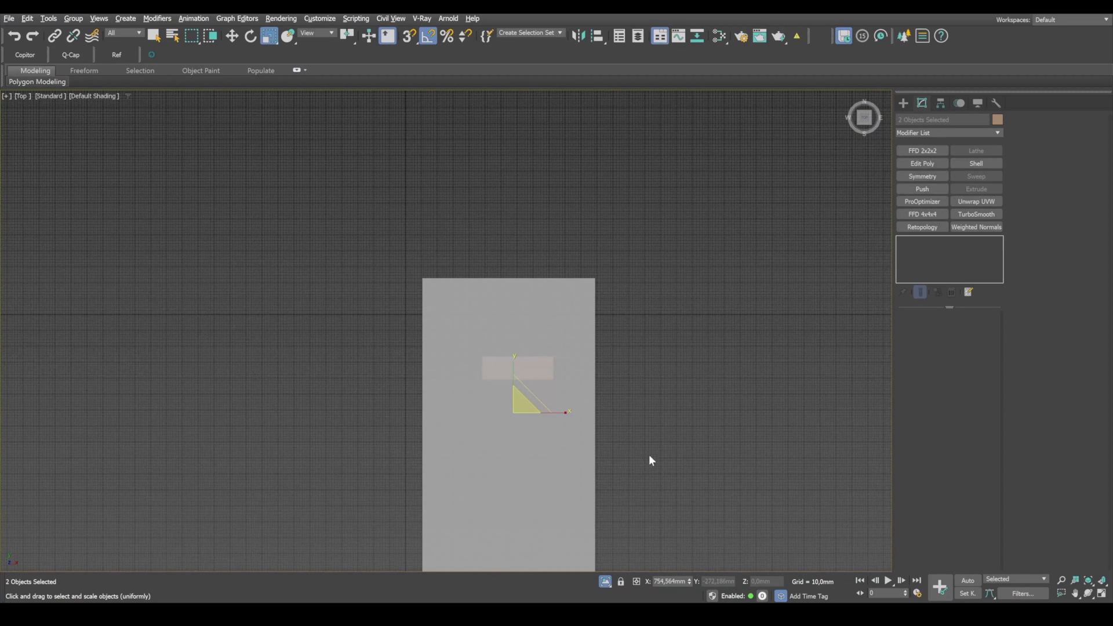
{"action": "key", "text": "F3"}
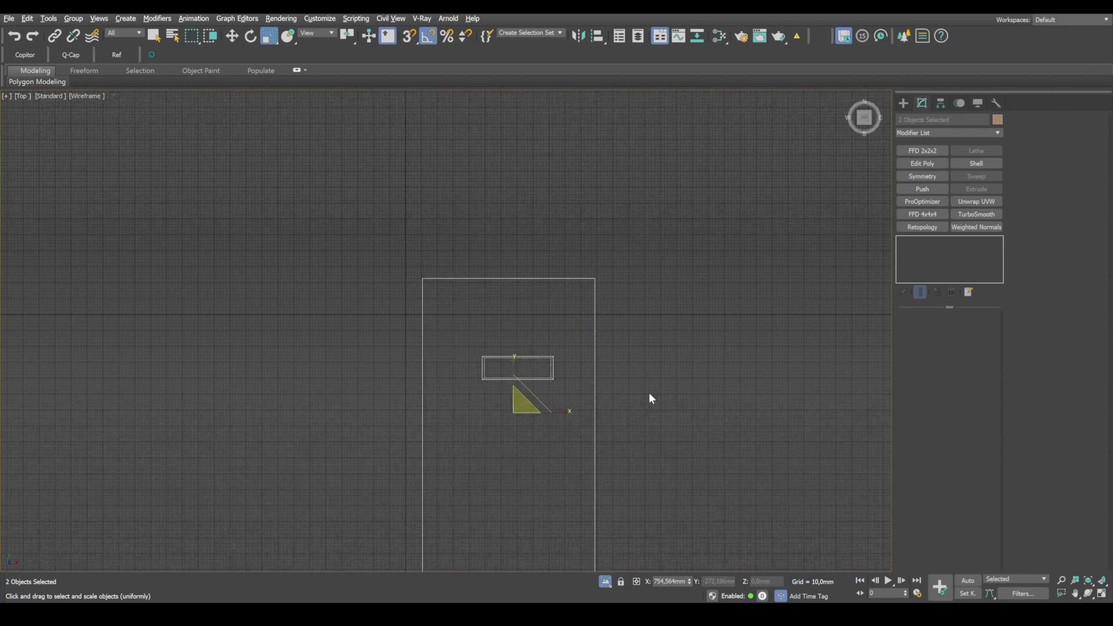
{"action": "left_click", "coordinate": [506, 359]}
{"action": "scroll", "coordinate": [566, 399], "scroll_direction": "down", "scroll_amount": 4}
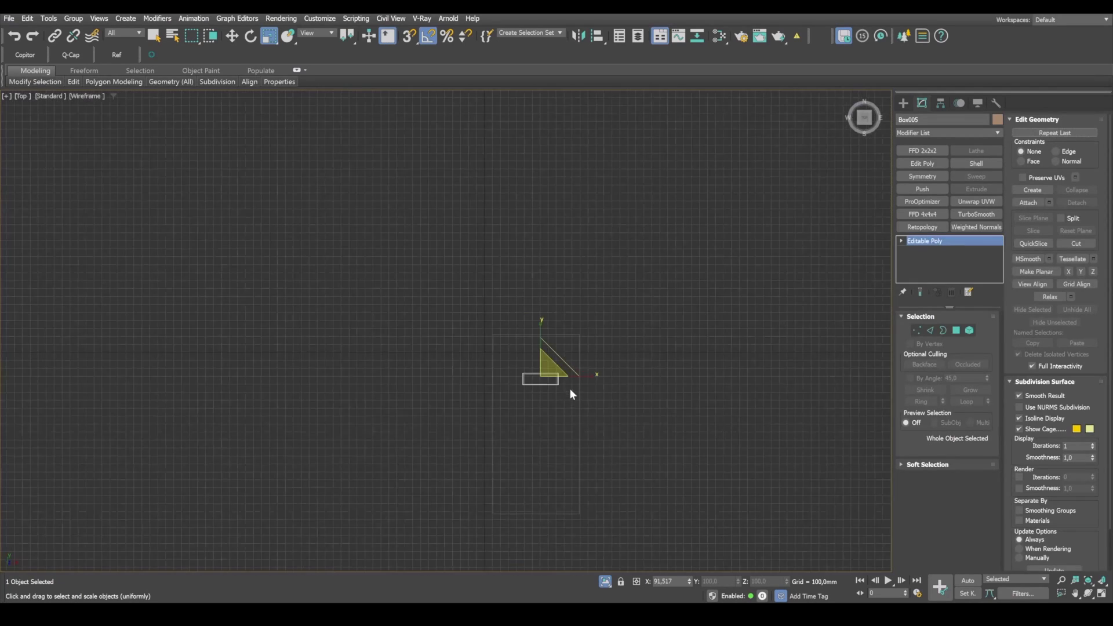
{"action": "key", "text": "w"}
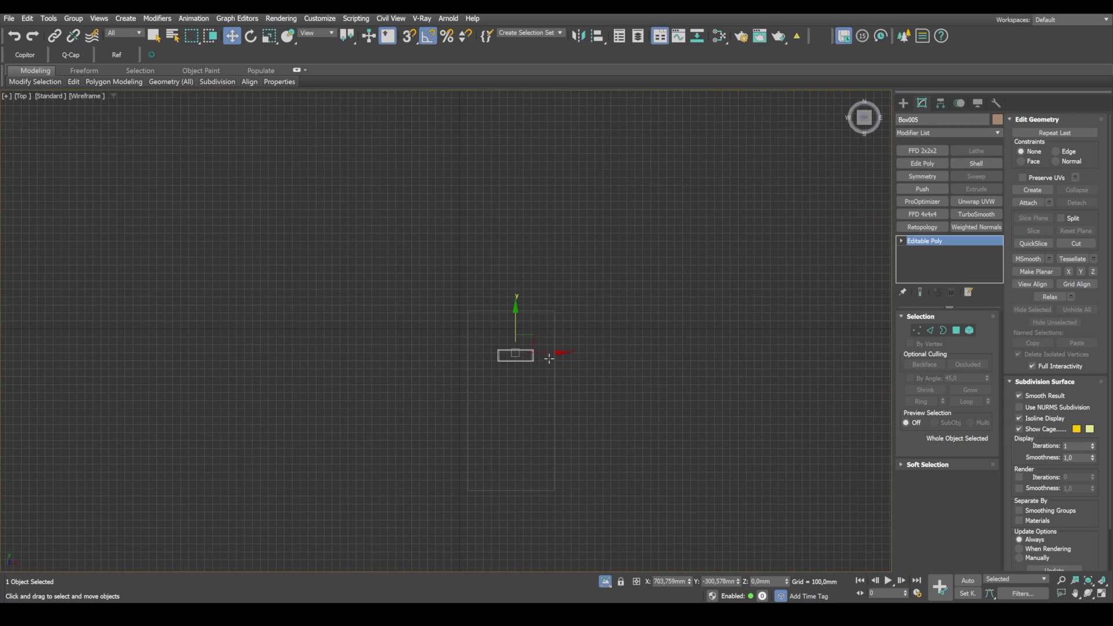
{"action": "left_click_drag", "start_coordinate": [543, 352], "coordinate": [541, 353]}
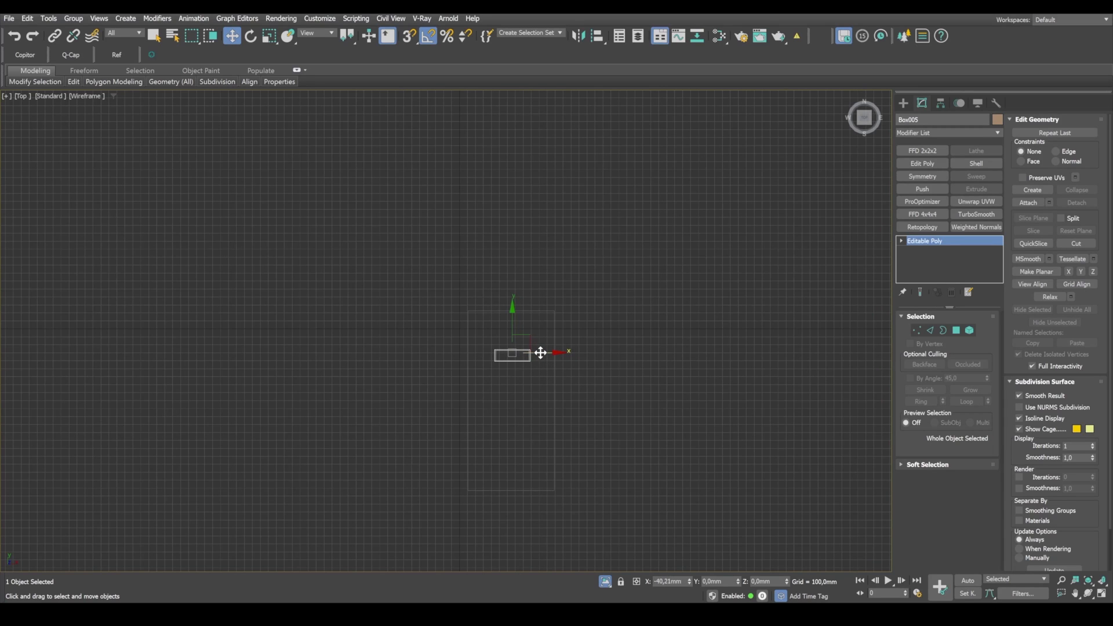
{"action": "key", "text": "F3"}
{"action": "scroll", "coordinate": [515, 355], "scroll_direction": "up", "scroll_amount": 5}
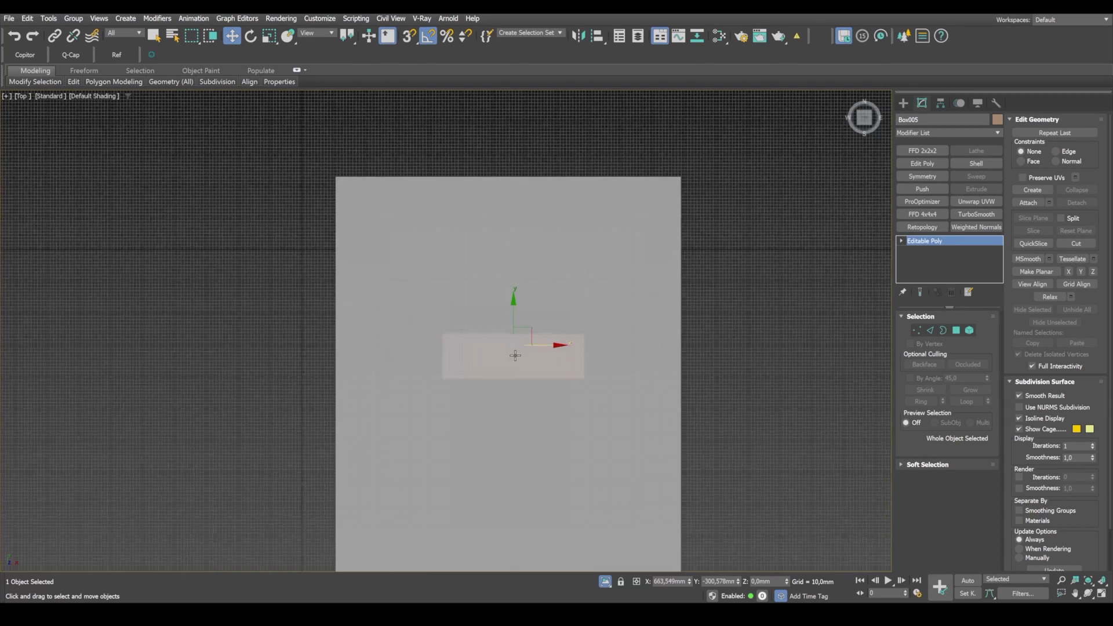
{"action": "key", "text": "alt+w"}
{"action": "right_click", "coordinate": [684, 304]}
{"action": "key", "text": "alt+w"}
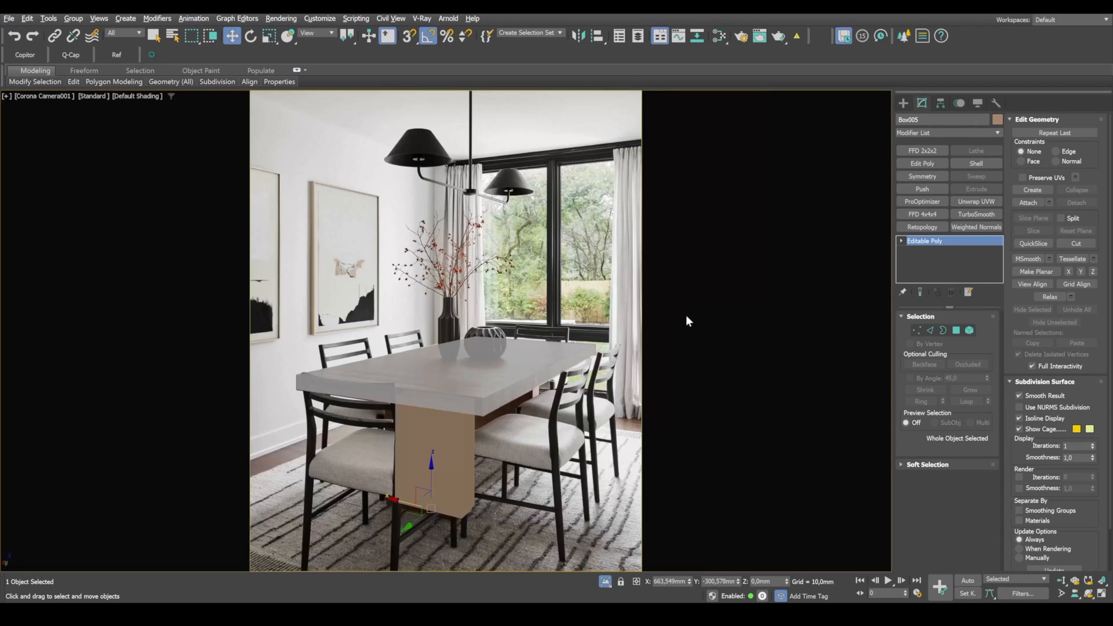
Step: Show the table base see-through with edged faces and move it about 59 mm along Y to match the reference photo
{"action": "key", "text": "alt+x"}
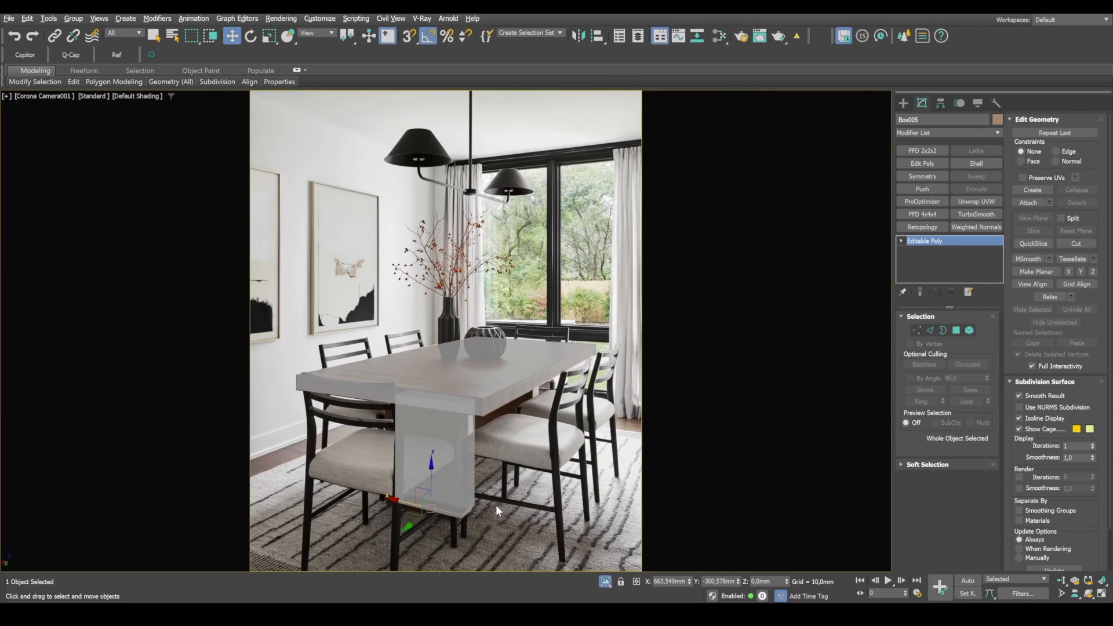
{"action": "key", "text": "F4"}
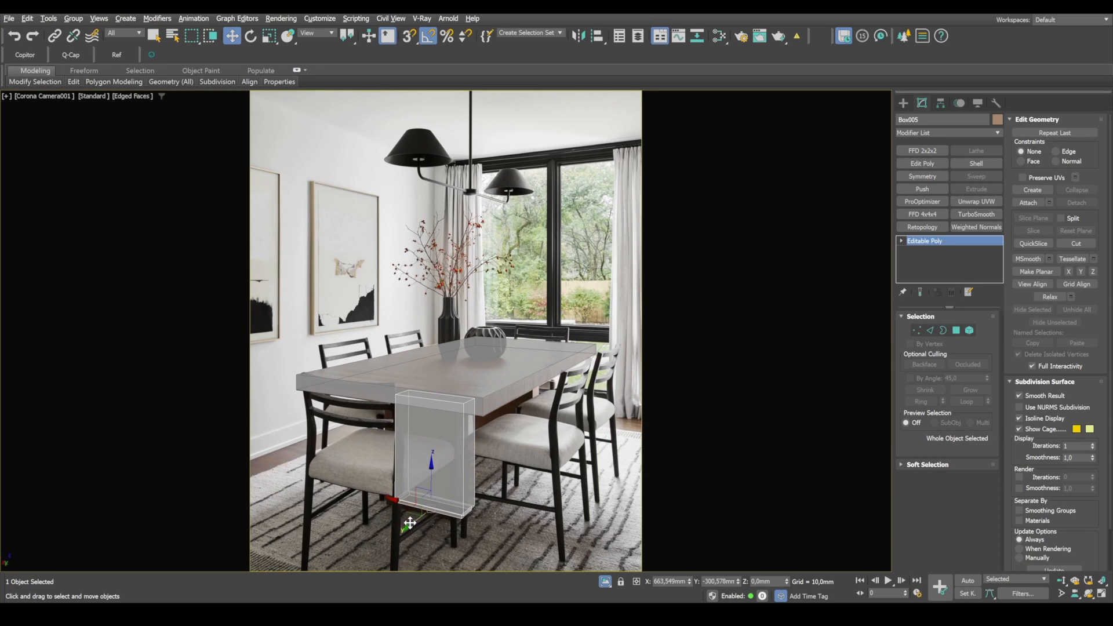
{"action": "left_click_drag", "start_coordinate": [409, 523], "coordinate": [404, 518]}
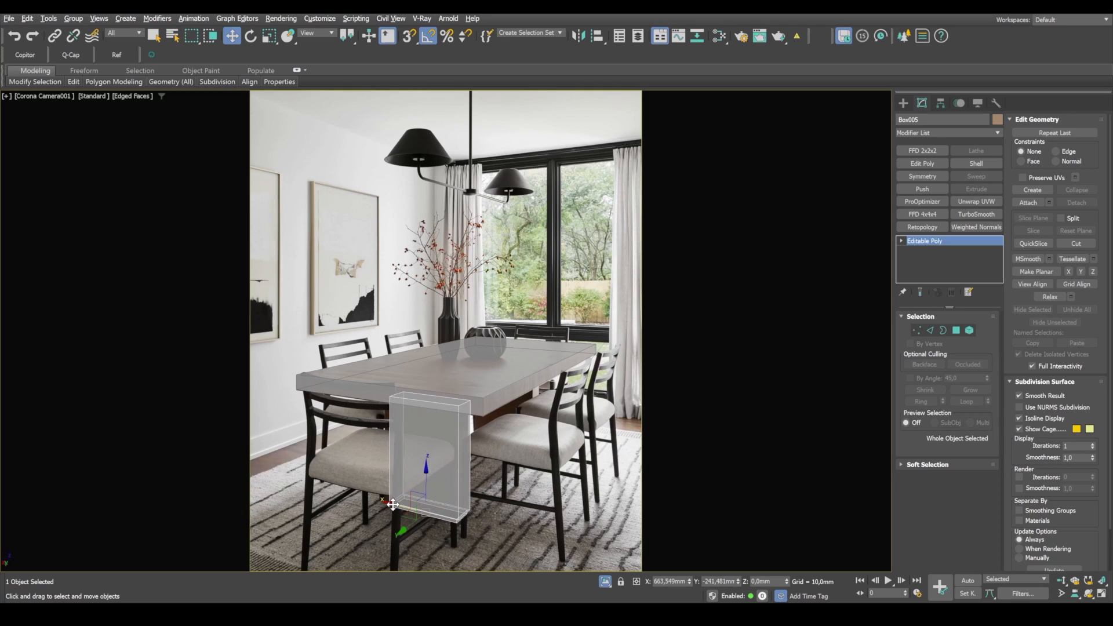
Step: Widen the table base by moving the eight vertices of its outer side about 41 mm along X
{"action": "key", "text": "1"}
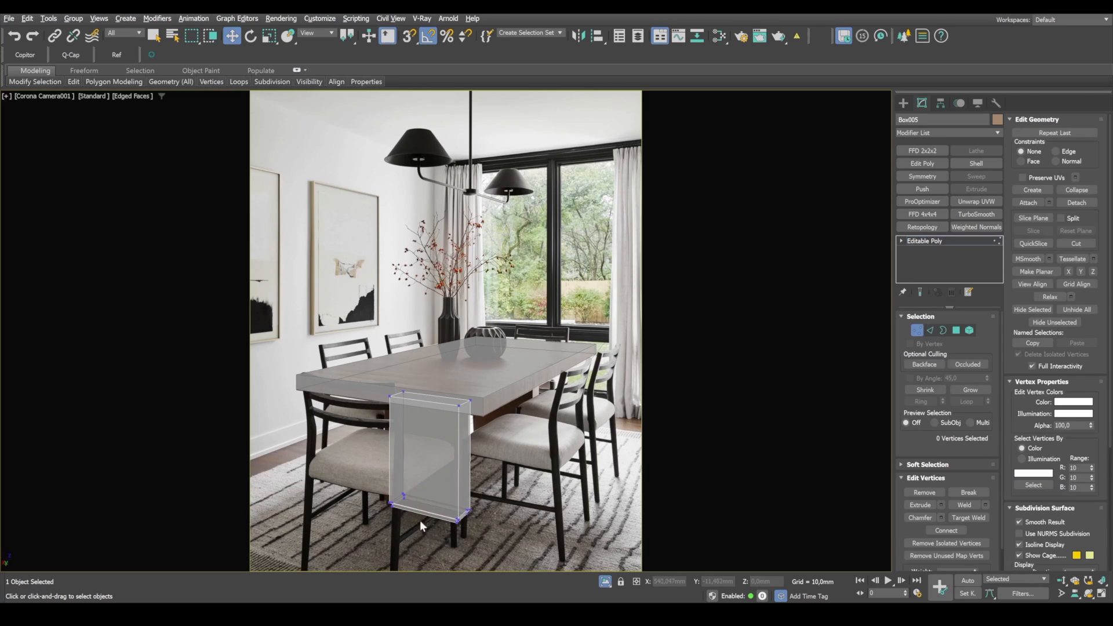
{"action": "left_click_drag", "start_coordinate": [419, 520], "coordinate": [376, 354]}
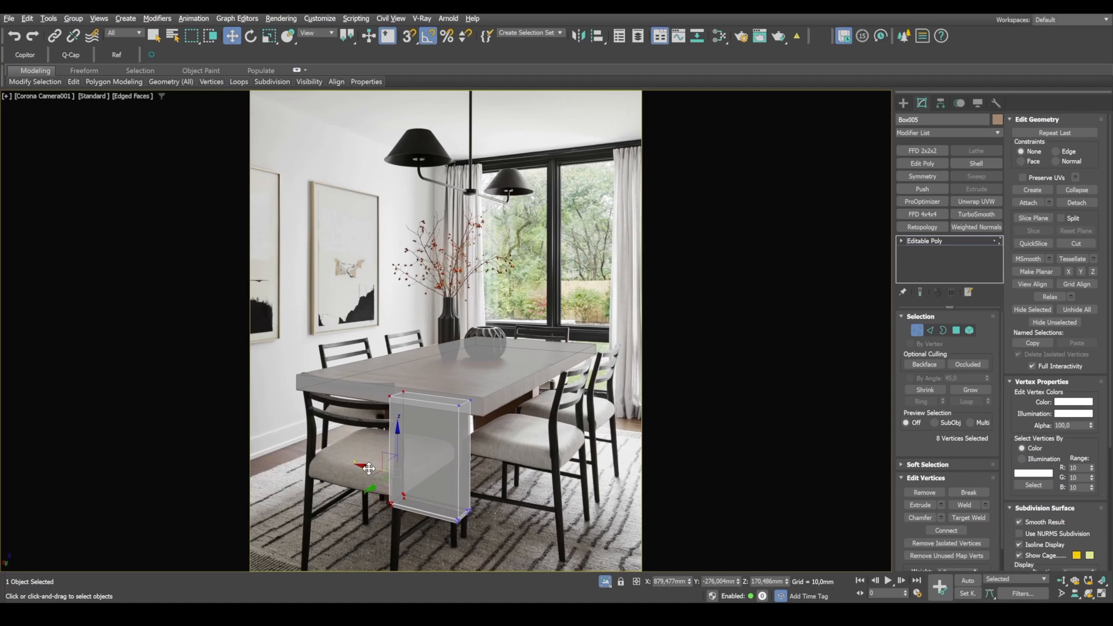
{"action": "left_click_drag", "start_coordinate": [366, 467], "coordinate": [356, 464]}
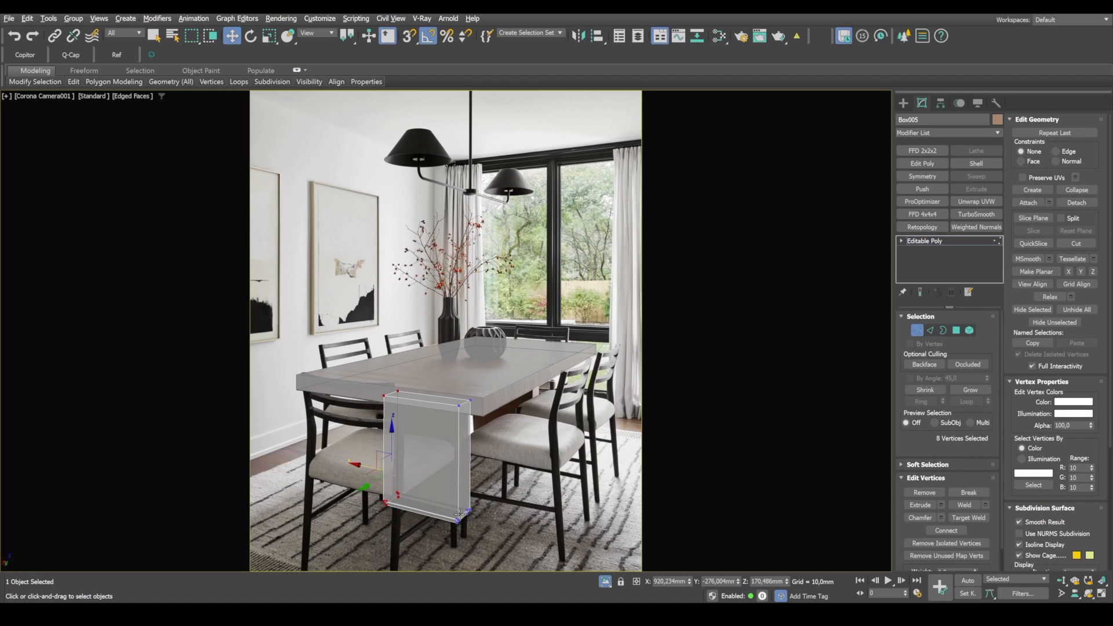
{"action": "key", "text": "1"}
Step: Move the widened base about -12 mm along X in the top view to recentre it, and compare it through the camera
{"action": "key", "text": "alt+w"}
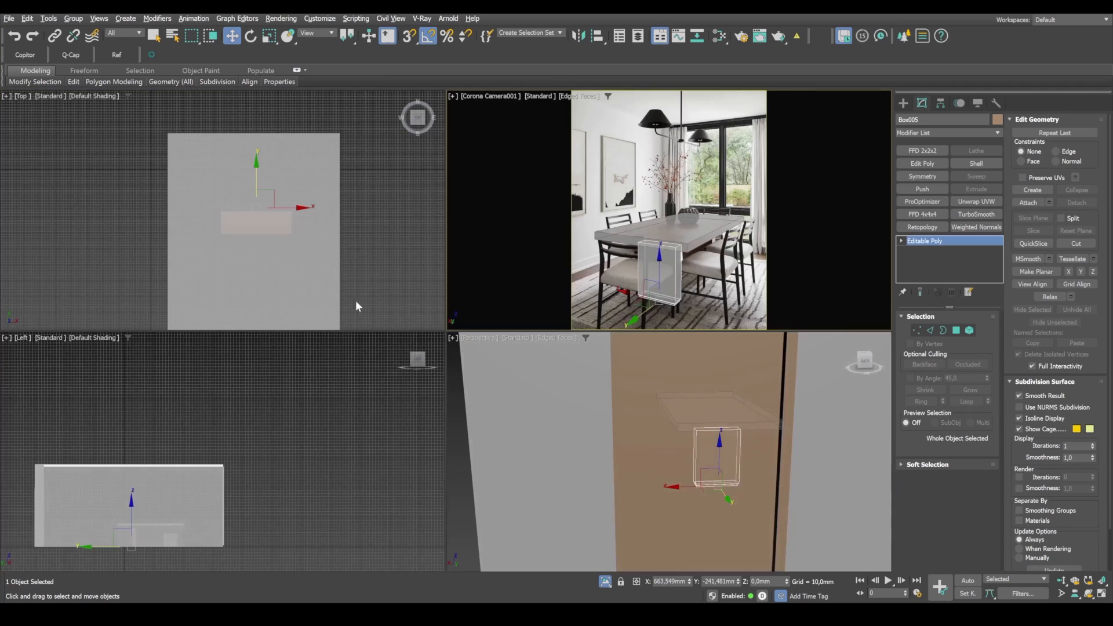
{"action": "right_click", "coordinate": [357, 300]}
{"action": "key", "text": "alt+w"}
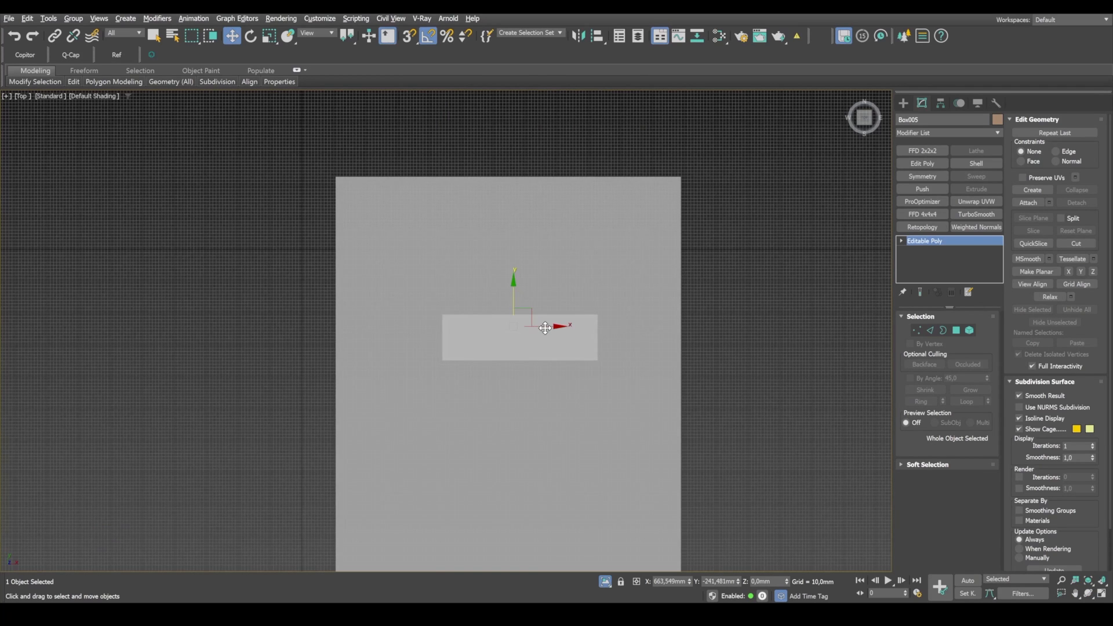
{"action": "left_click_drag", "start_coordinate": [547, 328], "coordinate": [542, 328]}
{"action": "key", "text": "alt+w"}
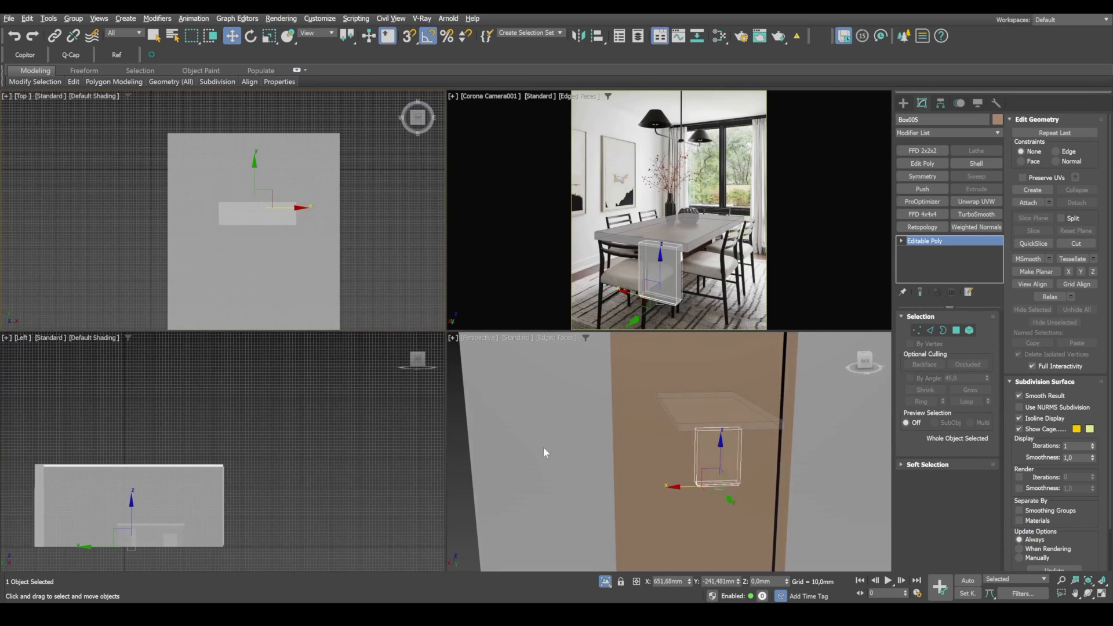
{"action": "right_click", "coordinate": [660, 272]}
{"action": "key", "text": "alt+w"}
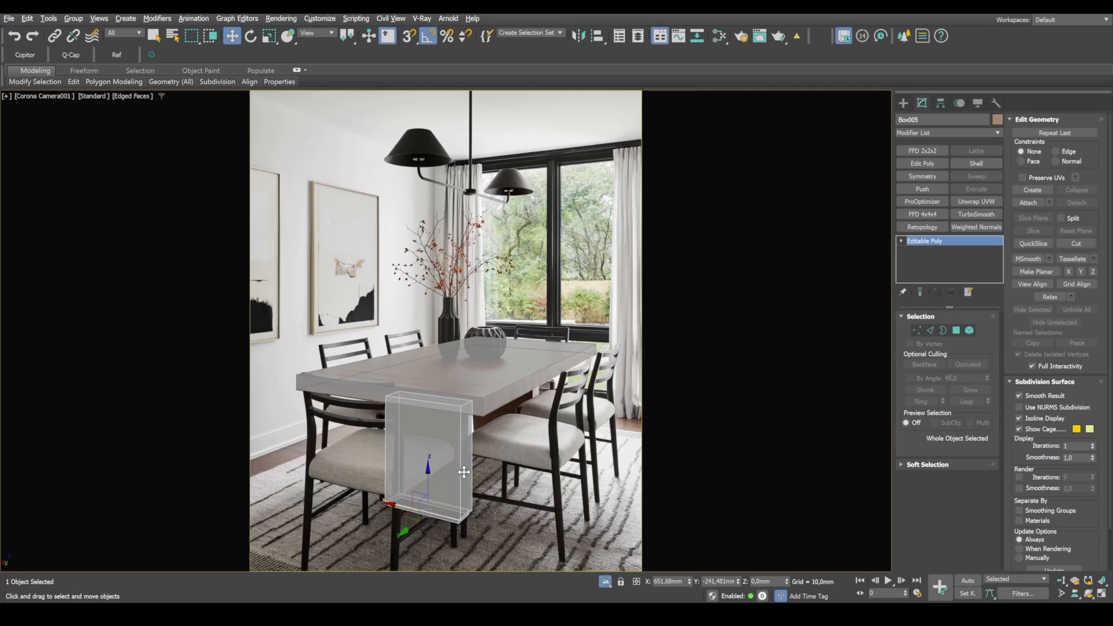
Step: Move the base about 56 mm along X and -59 mm along Y, and copy it about 1307 mm toward the table's far end
{"action": "left_click", "coordinate": [957, 330]}
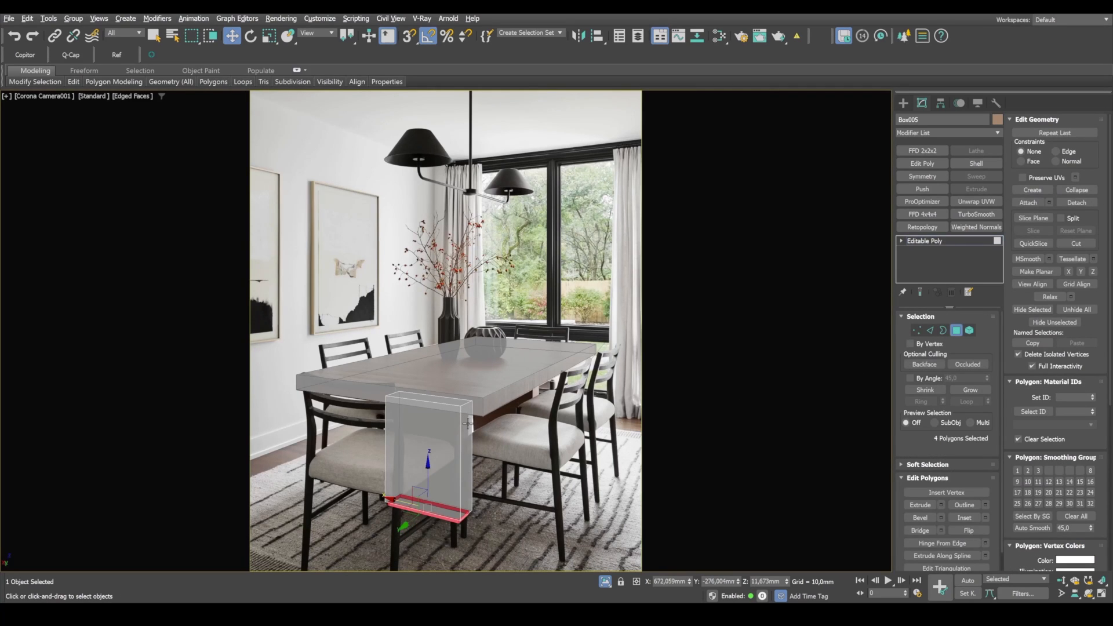
{"action": "left_click", "coordinate": [956, 330]}
{"action": "mouse_move", "coordinate": [411, 527]}
{"action": "left_mouse_down"}
{"action": "mouse_move", "coordinate": [392, 527]}
{"action": "mouse_move", "coordinate": [422, 521]}
{"action": "mouse_move", "coordinate": [404, 526]}
{"action": "mouse_move", "coordinate": [418, 517]}
{"action": "mouse_move", "coordinate": [402, 498]}
{"action": "mouse_move", "coordinate": [400, 519]}
{"action": "mouse_move", "coordinate": [422, 529]}
{"action": "left_mouse_up"}
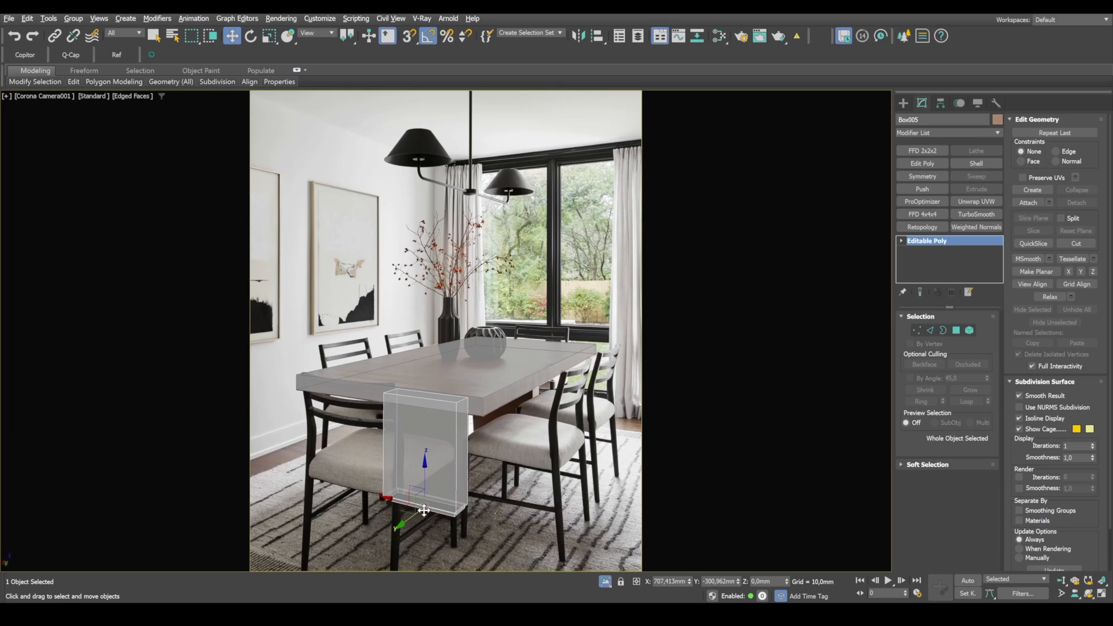
{"action": "left_click_drag", "start_coordinate": [408, 521], "coordinate": [490, 466], "text": "shift"}
{"action": "left_click", "coordinate": [559, 357]}
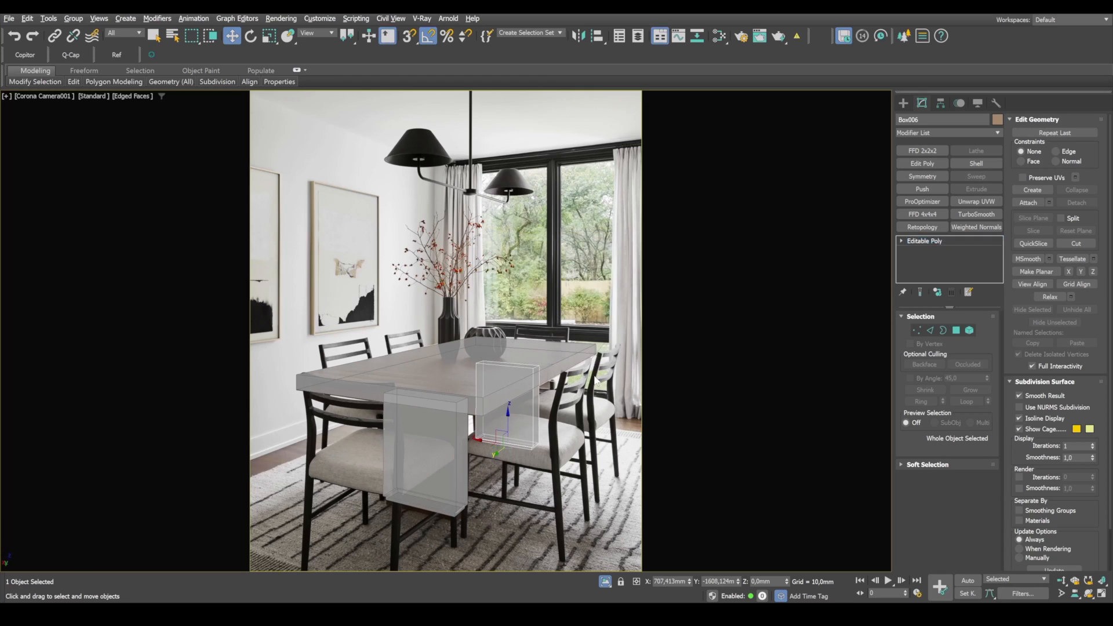
Step: Centre both table bases under the tabletop in the top view and compare their placement with the photo through the camera
{"action": "key", "text": "alt+w"}
{"action": "middle_click", "coordinate": [380, 261]}
{"action": "key", "text": "alt+w"}
{"action": "middle_click_drag", "start_coordinate": [523, 402], "coordinate": [510, 367]}
{"action": "middle_click_drag", "start_coordinate": [509, 367], "coordinate": [519, 353]}
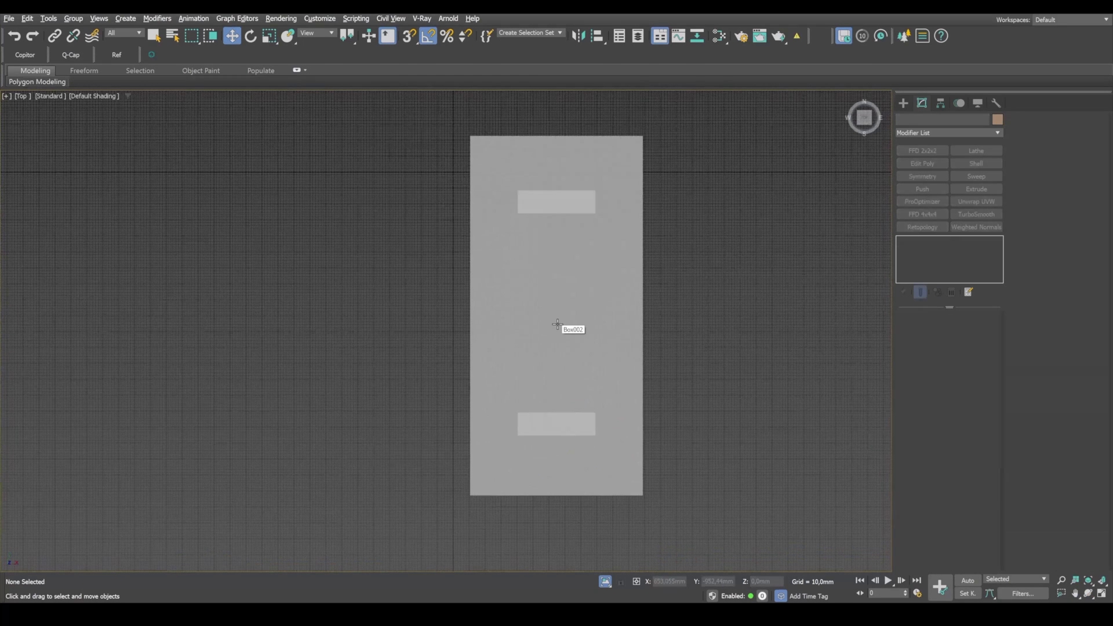
{"action": "middle_click_drag", "start_coordinate": [673, 357], "coordinate": [592, 344]}
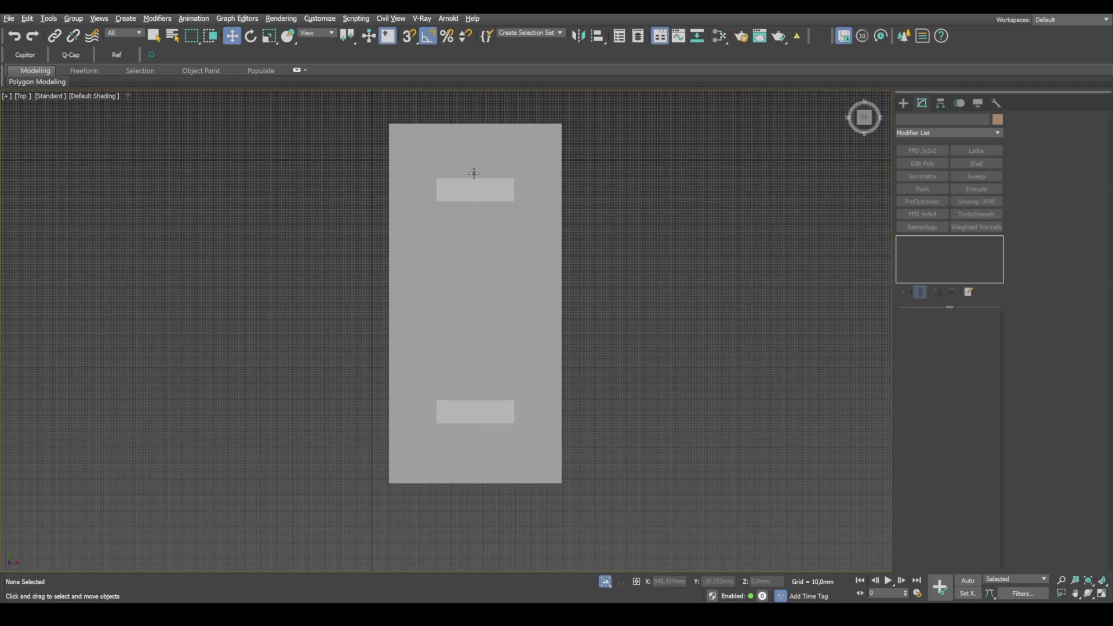
{"action": "key", "text": "alt+w"}
{"action": "left_click", "coordinate": [748, 284]}
{"action": "key", "text": "alt+w"}
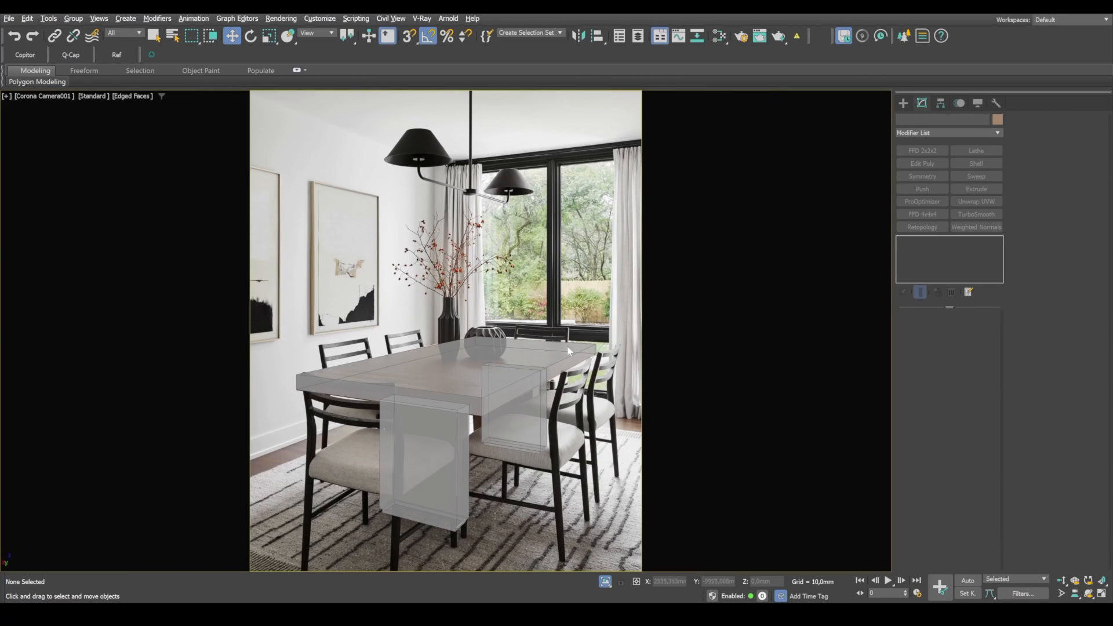
Step: Move the near base about -57 mm along Y and place one new copy of it about 1158 mm toward the far end
{"action": "left_click", "coordinate": [436, 448]}
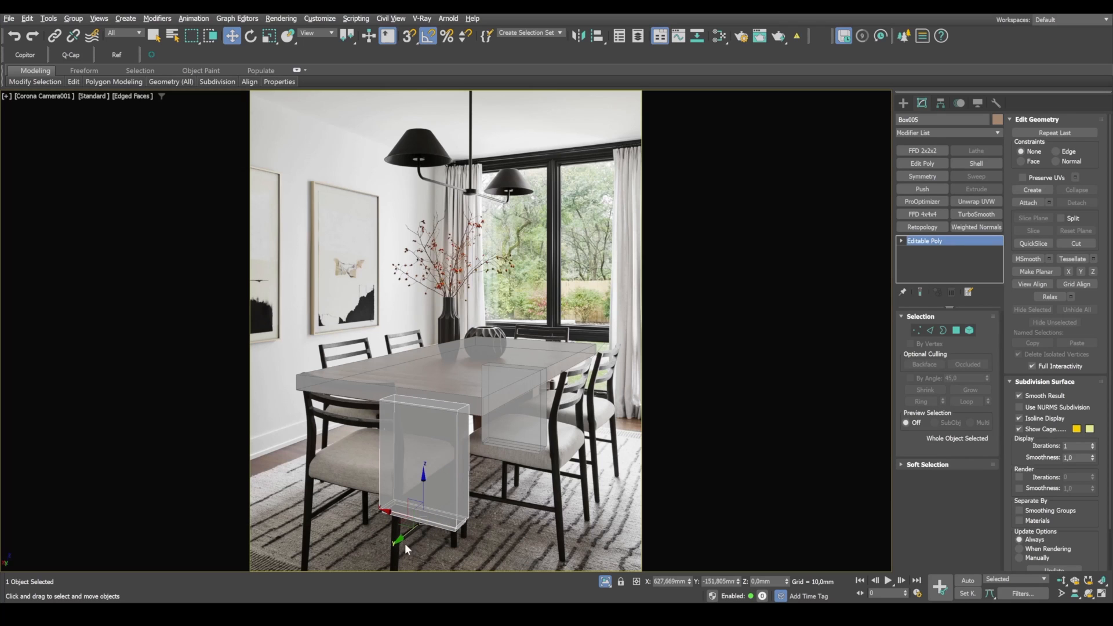
{"action": "key", "text": "alt+w"}
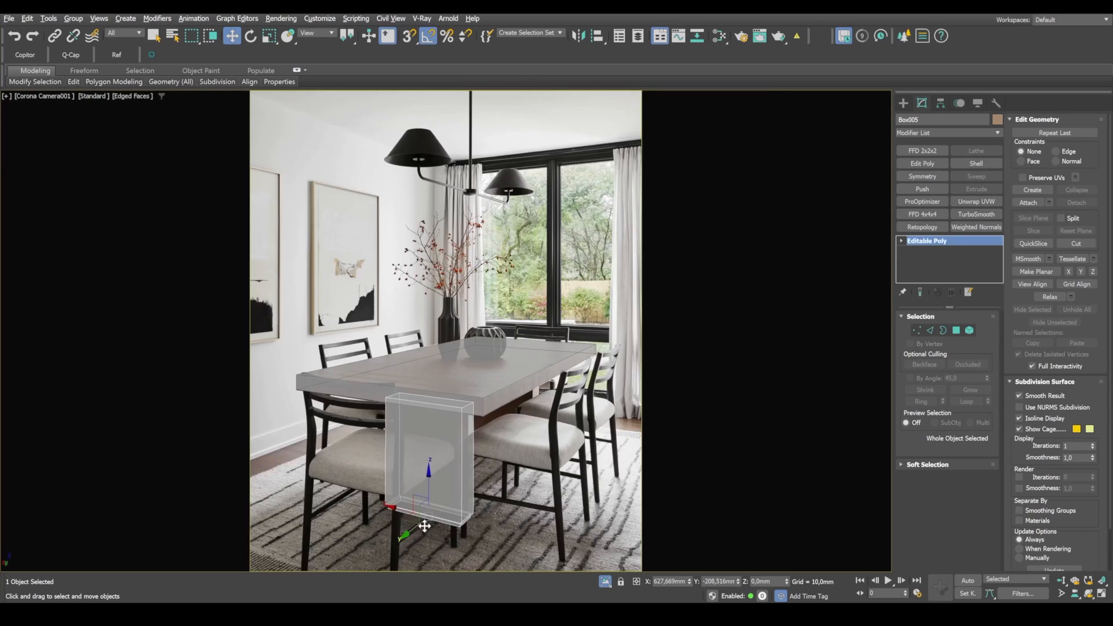
{"action": "left_click_drag", "start_coordinate": [422, 526], "coordinate": [487, 491], "text": "shift"}
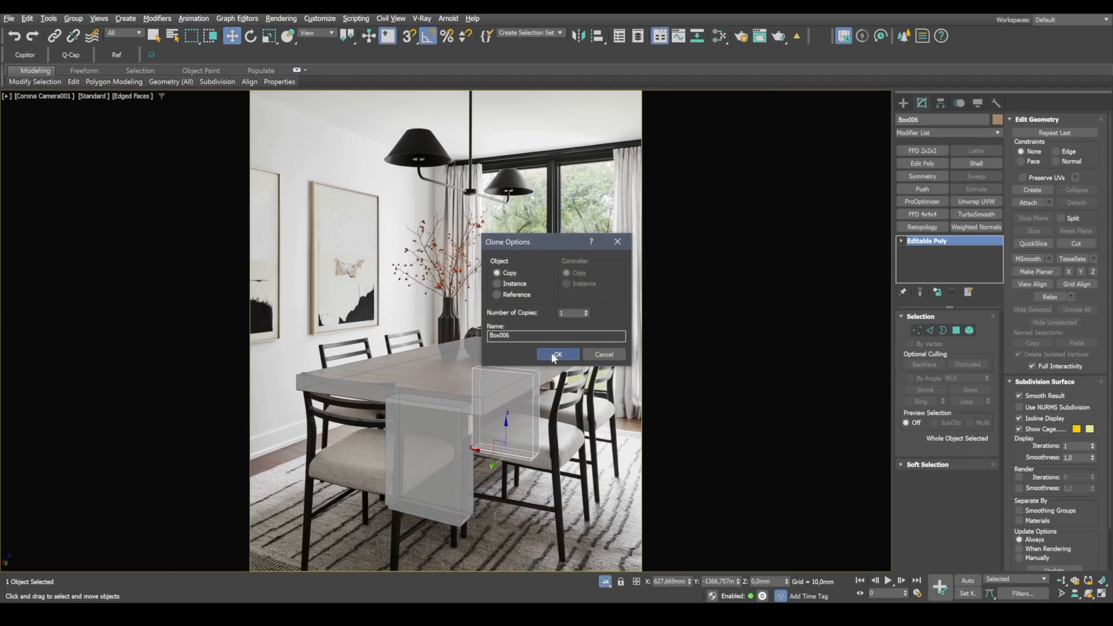
{"action": "left_click", "coordinate": [602, 353]}
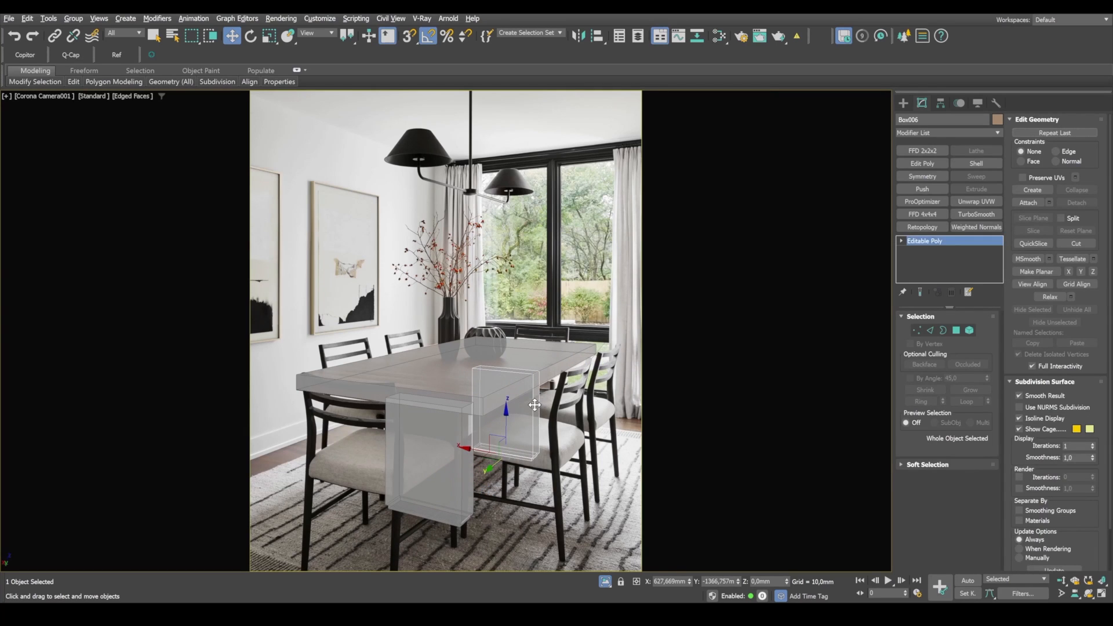
Step: Shift the far base copy about -12.5 mm along Y in the top view and compare it through the camera
{"action": "key", "text": "alt+w"}
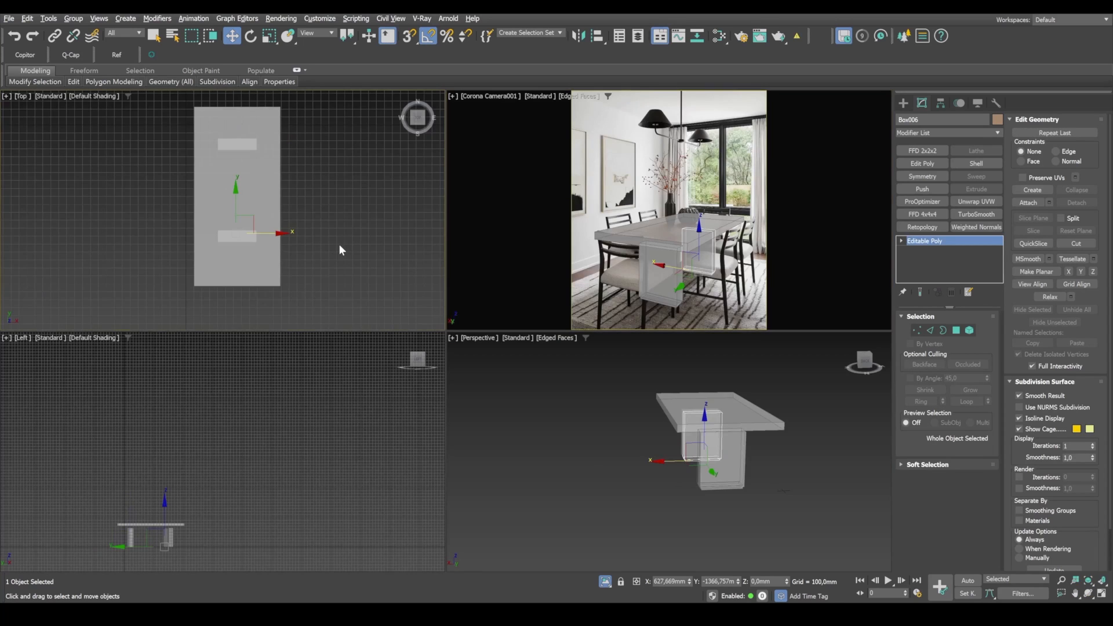
{"action": "key", "text": "alt+w"}
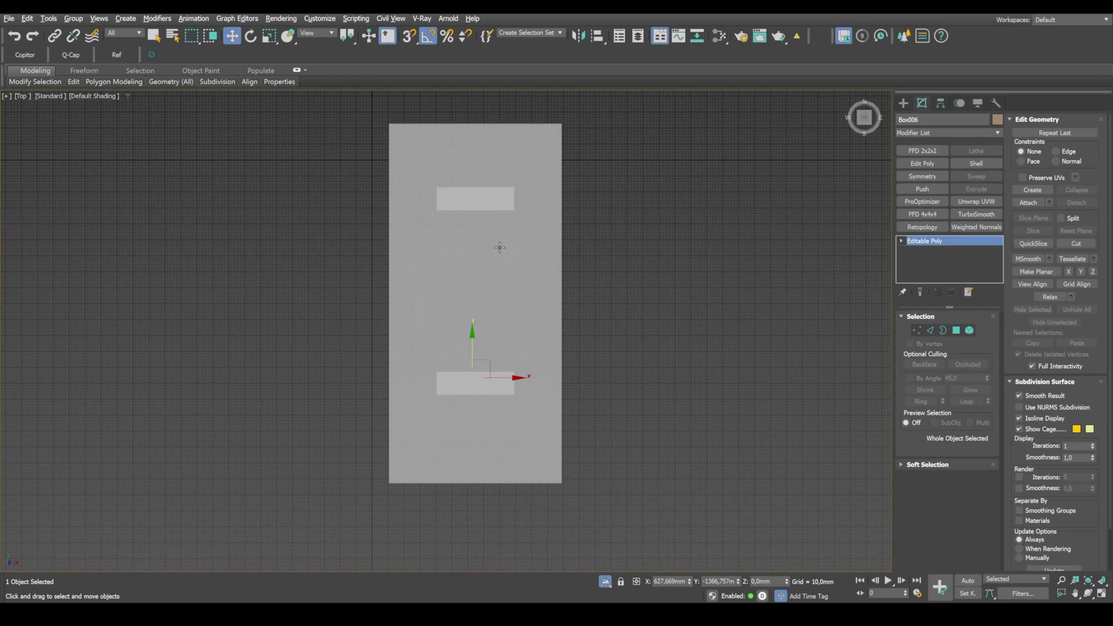
{"action": "left_click_drag", "start_coordinate": [473, 348], "coordinate": [474, 352]}
{"action": "key", "text": "alt+w"}
{"action": "right_click", "coordinate": [772, 286]}
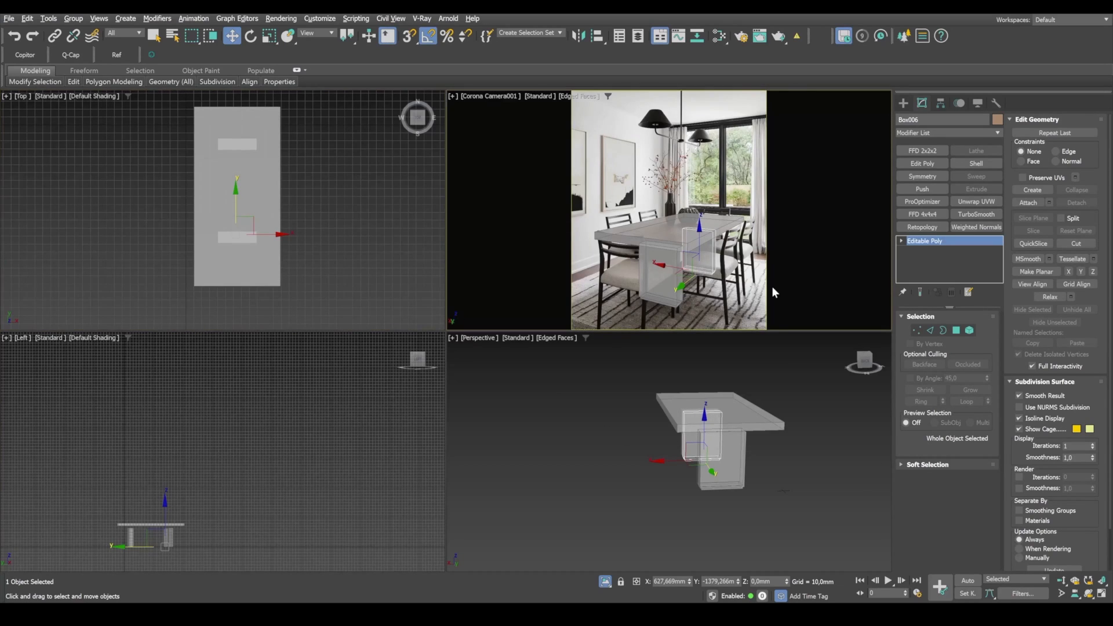
{"action": "key", "text": "alt+w"}
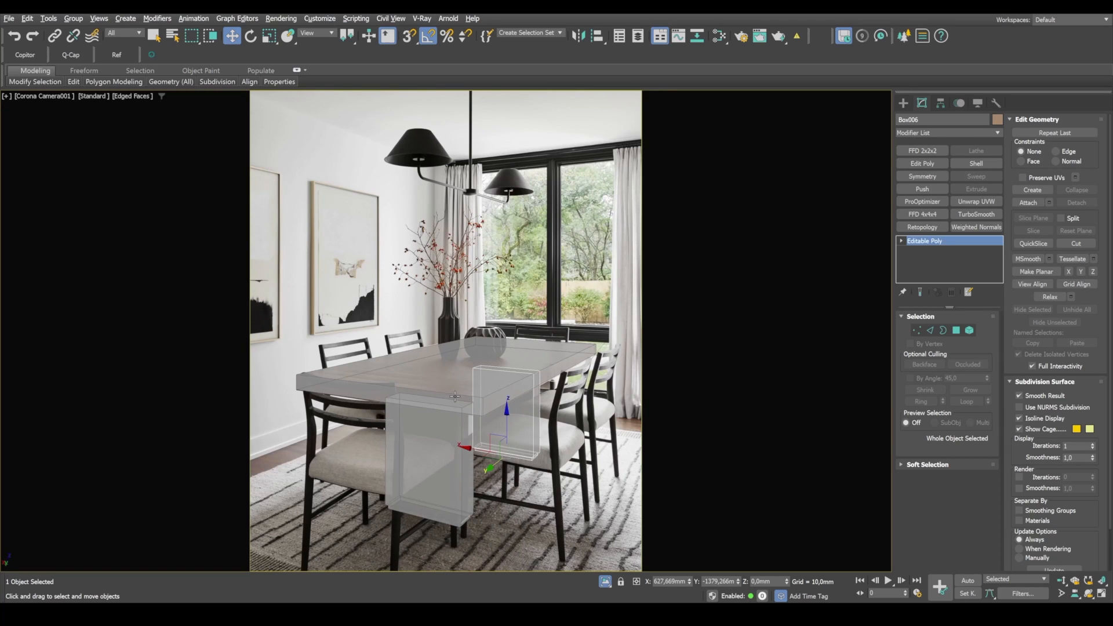
Step: Raise the top vertices of the far base to the underside of the tabletop with snapping in the perspective view
{"action": "key", "text": "alt+w"}
{"action": "right_click", "coordinate": [636, 471]}
{"action": "key", "text": "alt+w"}
{"action": "middle_click_drag", "start_coordinate": [337, 452], "coordinate": [462, 379], "text": "alt"}
{"action": "middle_click_drag", "start_coordinate": [462, 380], "coordinate": [465, 413]}
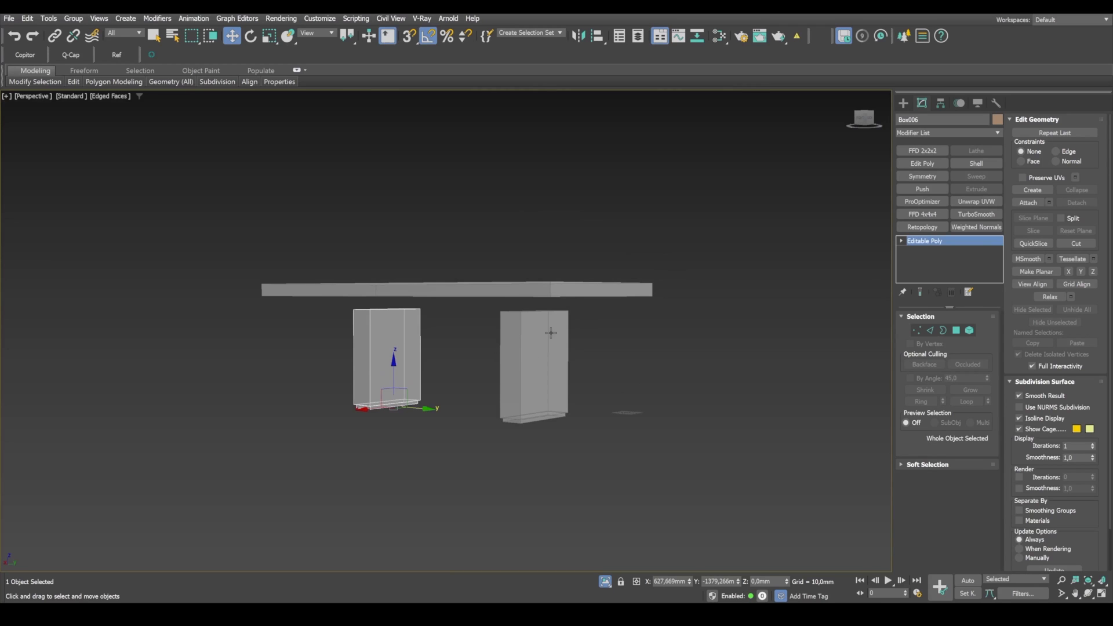
{"action": "key", "text": "1"}
{"action": "left_click_drag", "start_coordinate": [471, 333], "coordinate": [266, 296]}
{"action": "key", "text": "s"}
{"action": "key", "text": "1"}
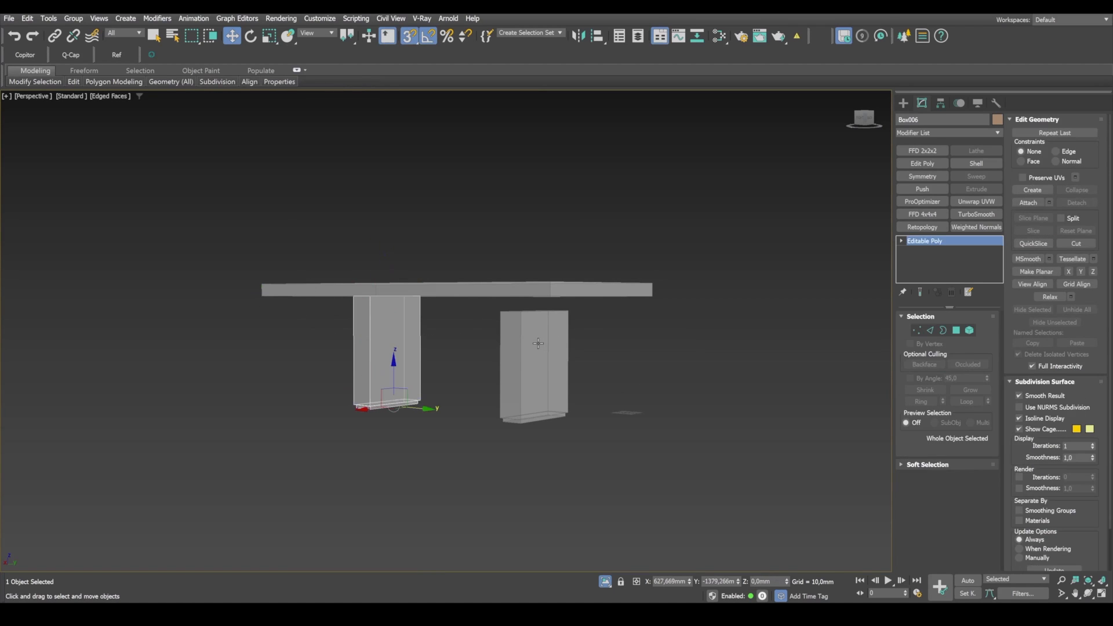
Step: Snap the four top vertices of the near base up to the underside of the tabletop
{"action": "left_click", "coordinate": [538, 343]}
{"action": "key", "text": "1"}
{"action": "left_click_drag", "start_coordinate": [634, 344], "coordinate": [554, 299]}
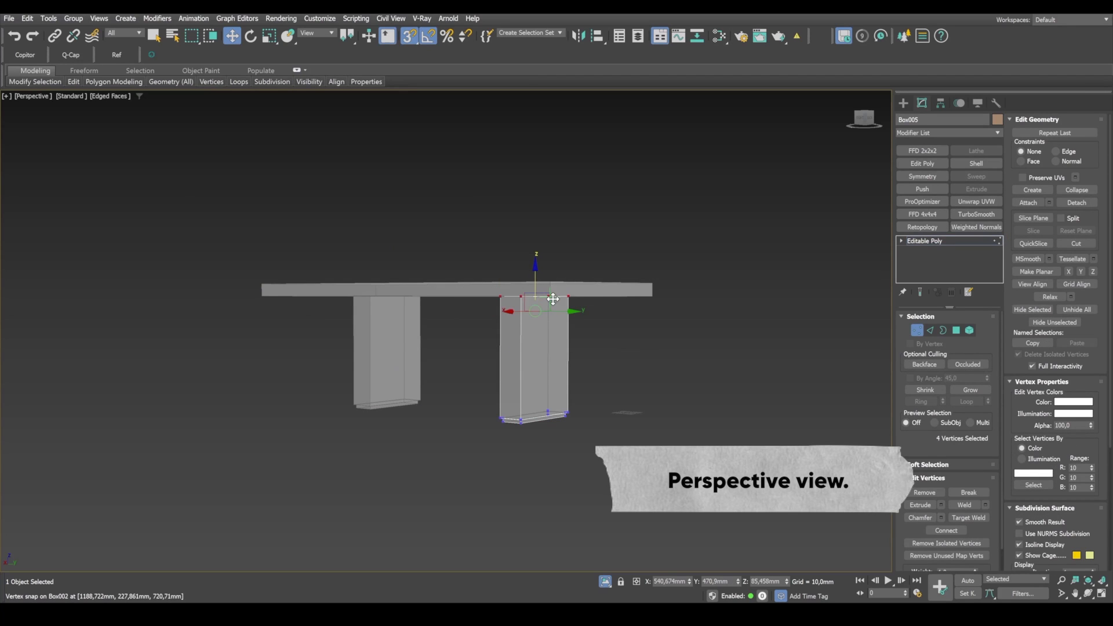
{"action": "key", "text": "1"}
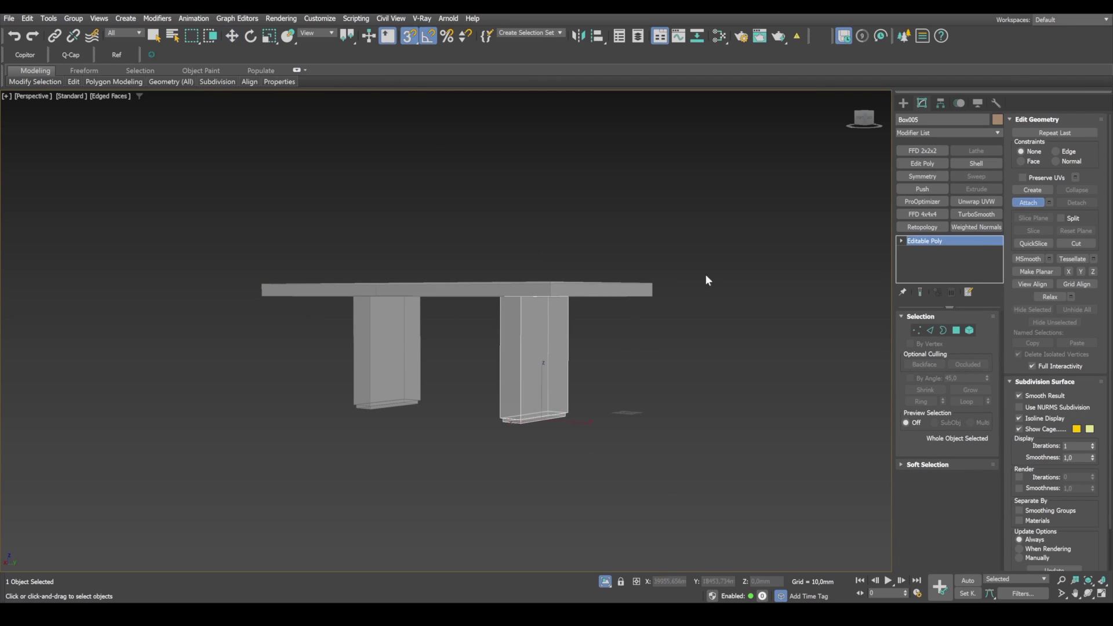
Step: Attach the tabletop and the far base to the near base so the whole table is one editable poly
{"action": "key", "text": "F3"}
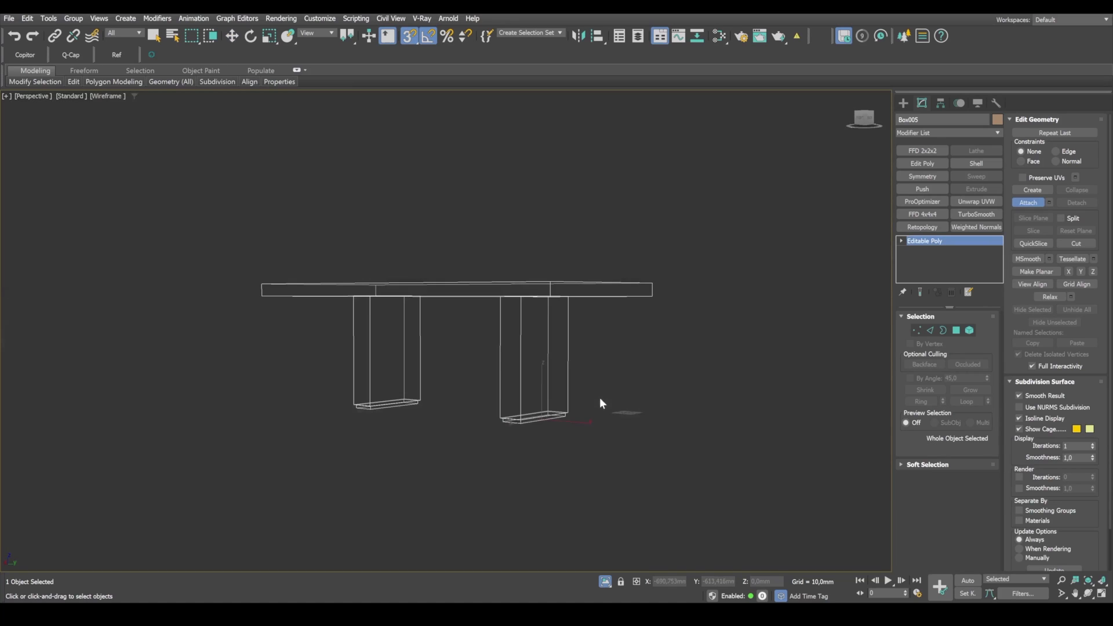
{"action": "mouse_move", "coordinate": [676, 360]}
{"action": "middle_mouse_down", "text": "alt"}
{"action": "mouse_move", "coordinate": [650, 381]}
{"action": "mouse_move", "coordinate": [718, 404]}
{"action": "mouse_move", "coordinate": [717, 491]}
{"action": "middle_mouse_up", "text": "alt"}
{"action": "key", "text": "F3"}
{"action": "key", "text": "w"}
Step: Select all edges of the table and set an edge chamfer of 1,5 mm with one segment
{"action": "left_click", "coordinate": [929, 330]}
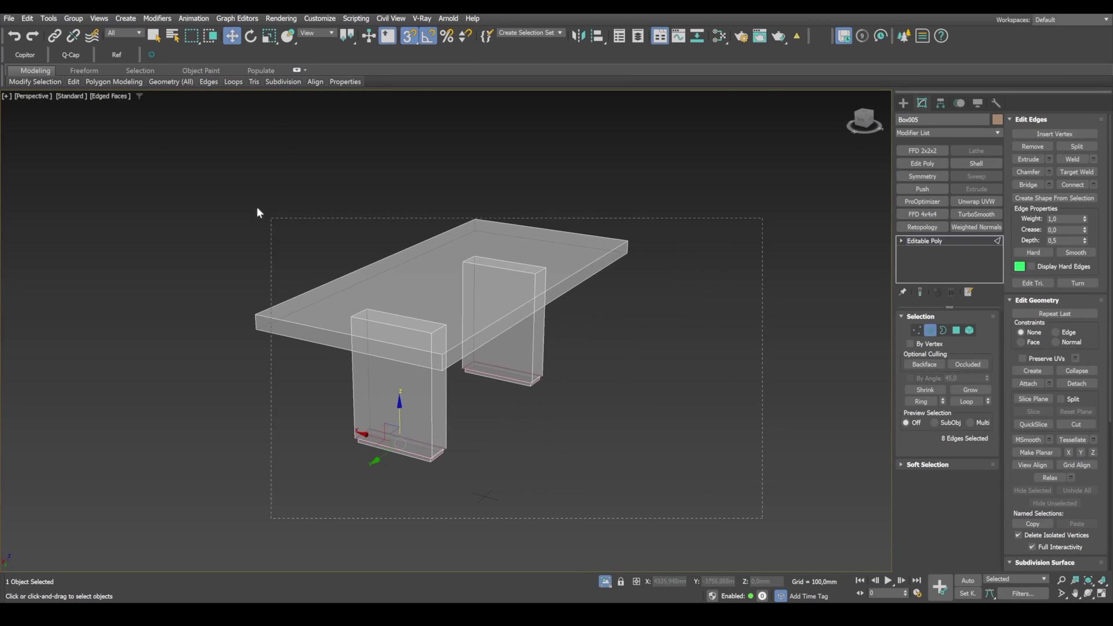
{"action": "left_click_drag", "start_coordinate": [257, 210], "coordinate": [258, 212]}
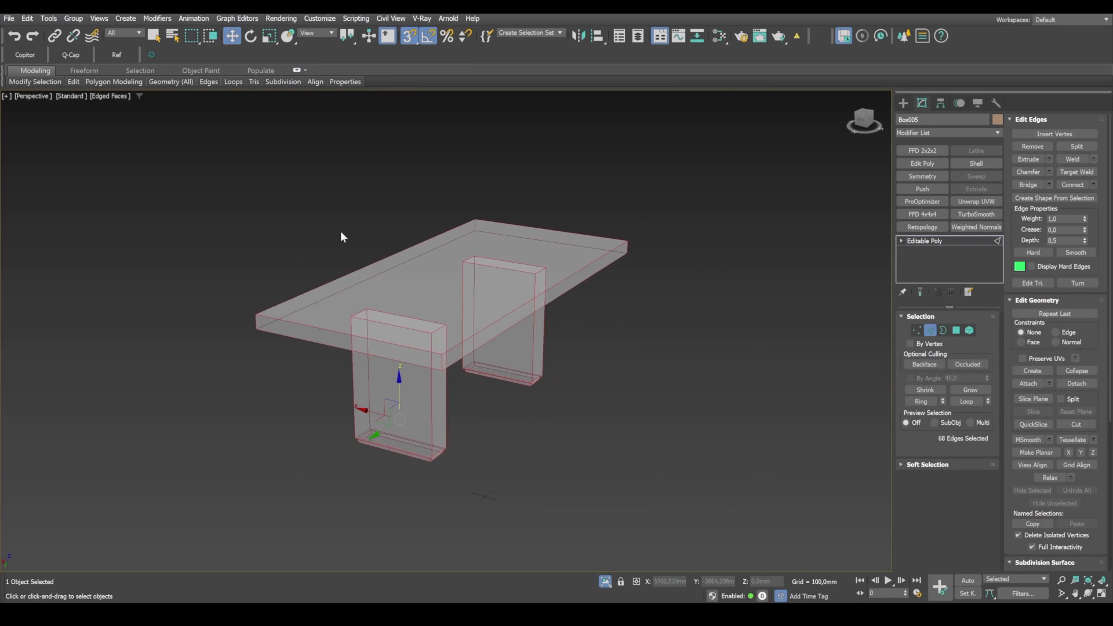
{"action": "left_click", "coordinate": [1049, 169]}
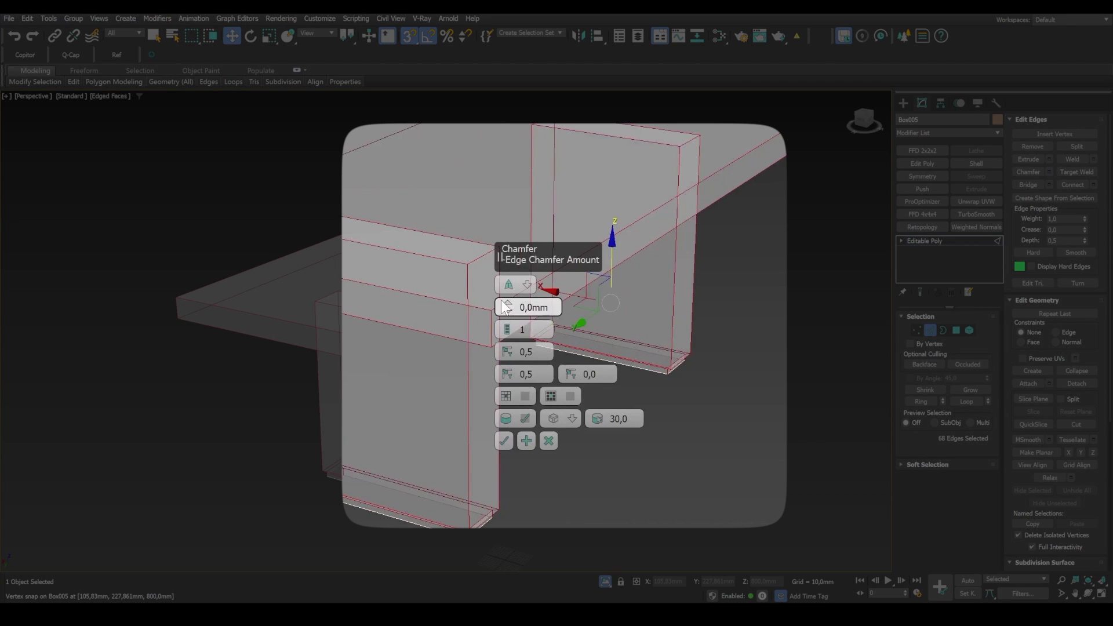
{"action": "double_click", "coordinate": [530, 307]}
{"action": "type", "text": "1,5"}
{"action": "key", "text": "Return"}
Step: Turn off see-through display, set the chamfer's smooth threshold to 18,0 and apply the edge chamfer to the table
{"action": "middle_click_drag", "start_coordinate": [450, 430], "coordinate": [548, 448]}
{"action": "key", "text": "F3"}
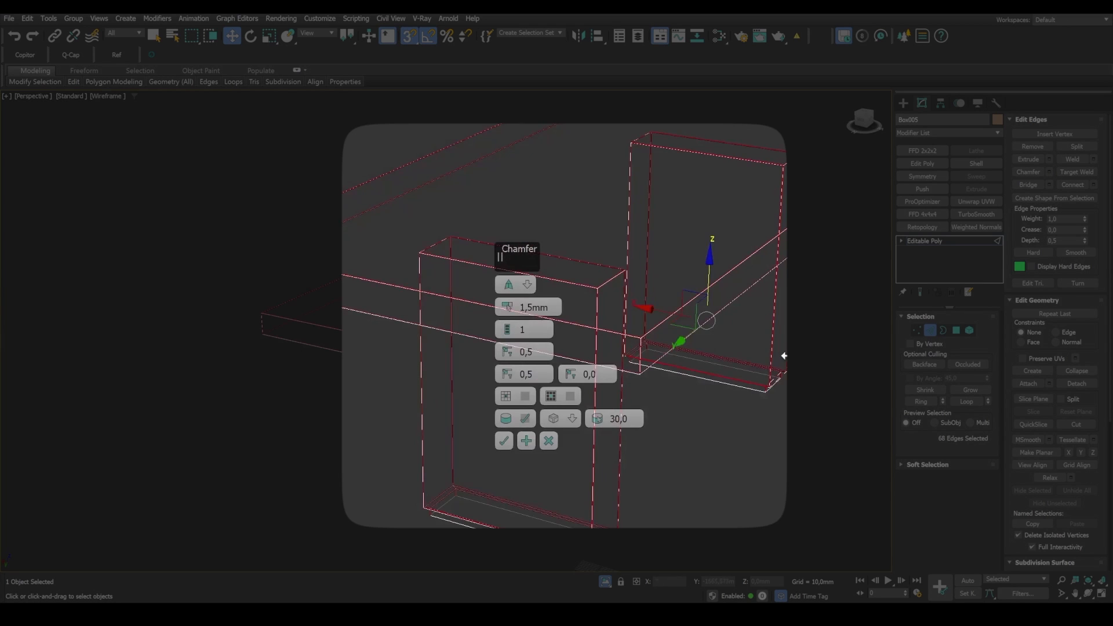
{"action": "scroll", "coordinate": [636, 340], "scroll_direction": "up", "scroll_amount": 3}
{"action": "key", "text": "F3"}
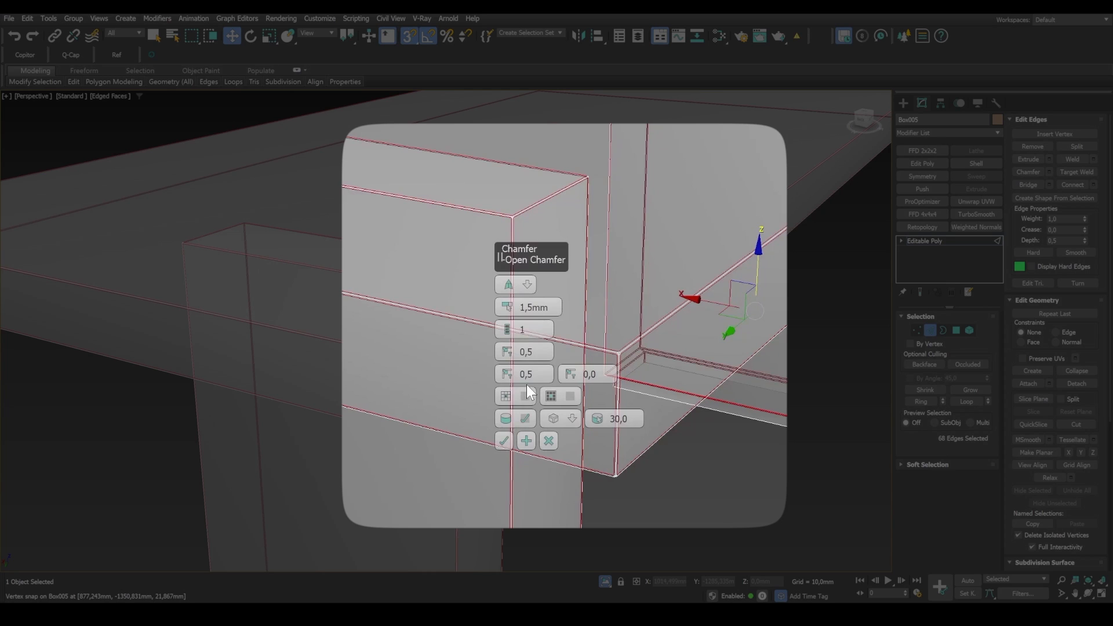
{"action": "key", "text": "alt+x"}
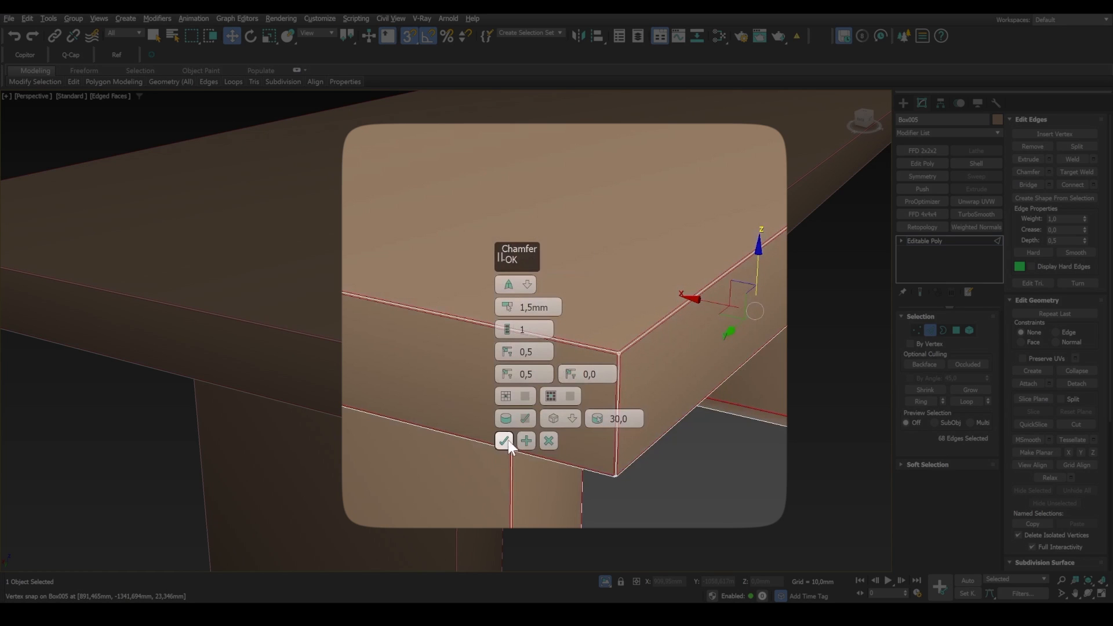
{"action": "left_click_drag", "start_coordinate": [603, 419], "coordinate": [605, 432]}
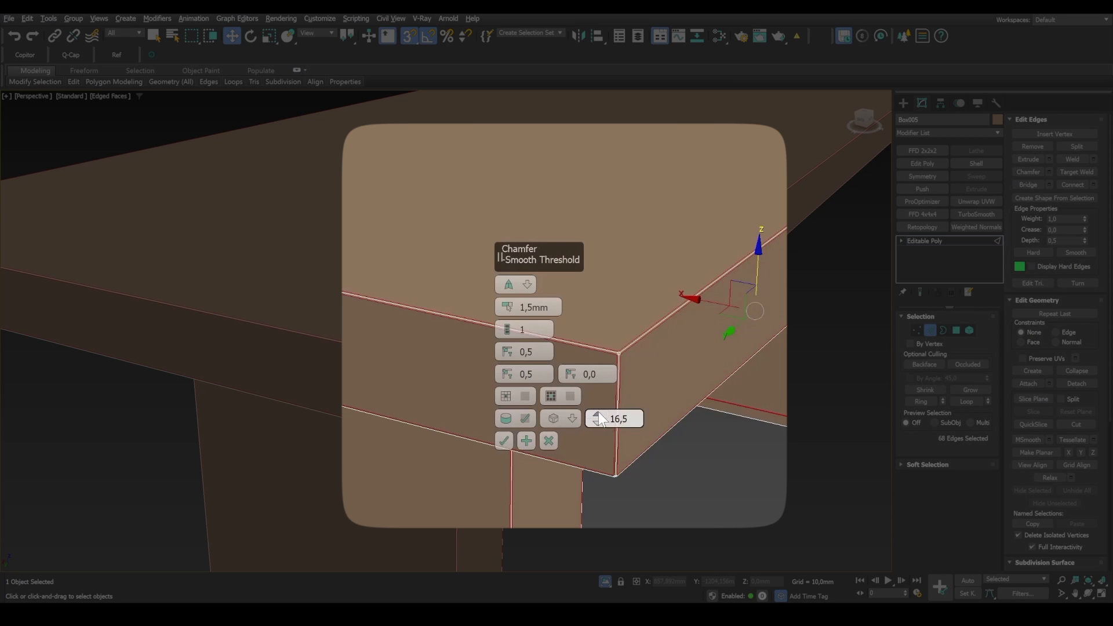
{"action": "left_click_drag", "start_coordinate": [598, 412], "coordinate": [598, 409]}
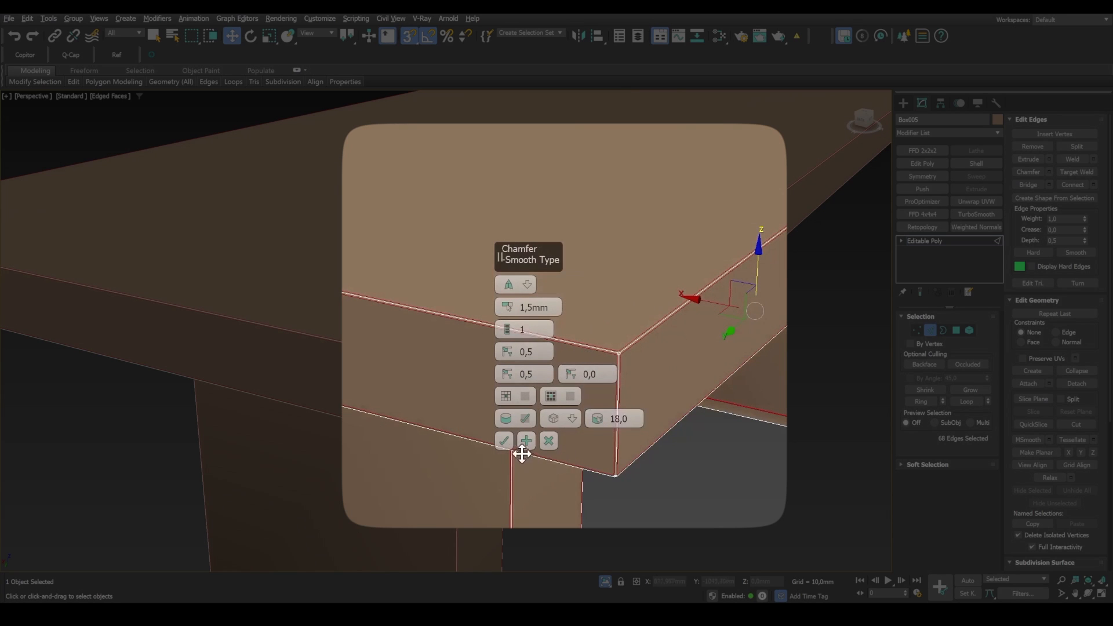
{"action": "left_click", "coordinate": [504, 442]}
{"action": "scroll", "coordinate": [452, 442], "scroll_direction": "down", "scroll_amount": 3}
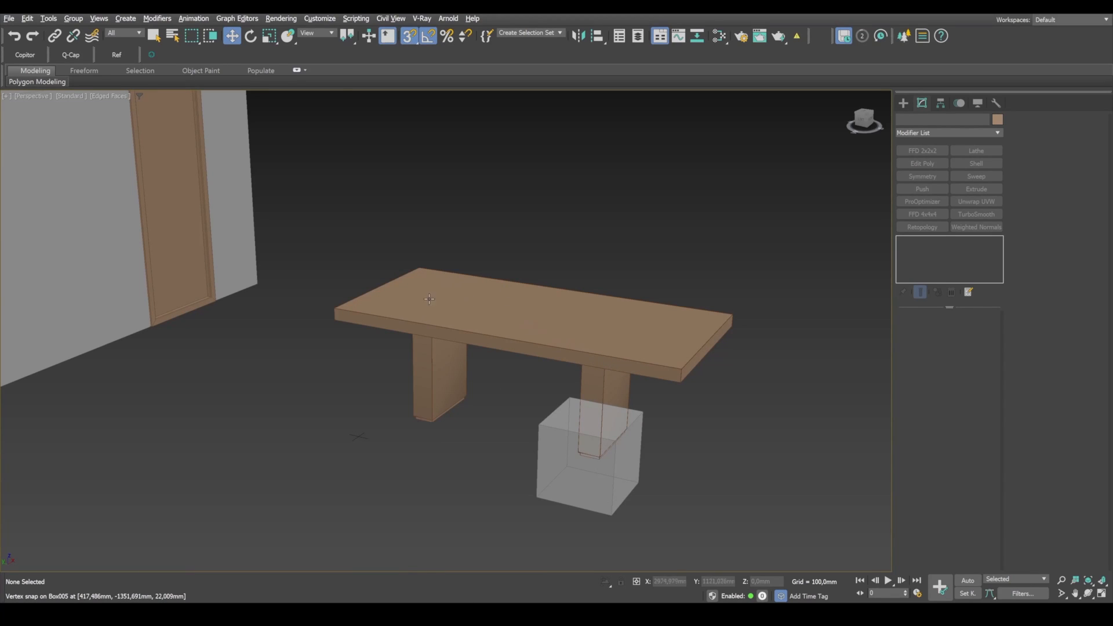
Step: Apply the wood texture image from the reference folder to the whole dining table
{"action": "left_click", "coordinate": [482, 332]}
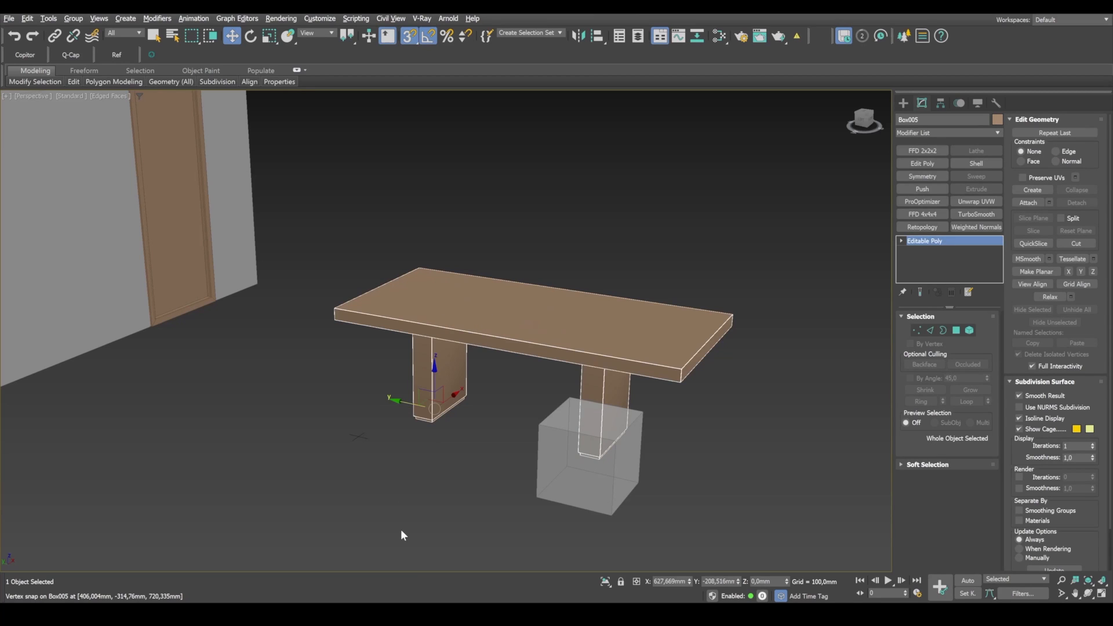
{"action": "key", "text": "alt+Tab"}
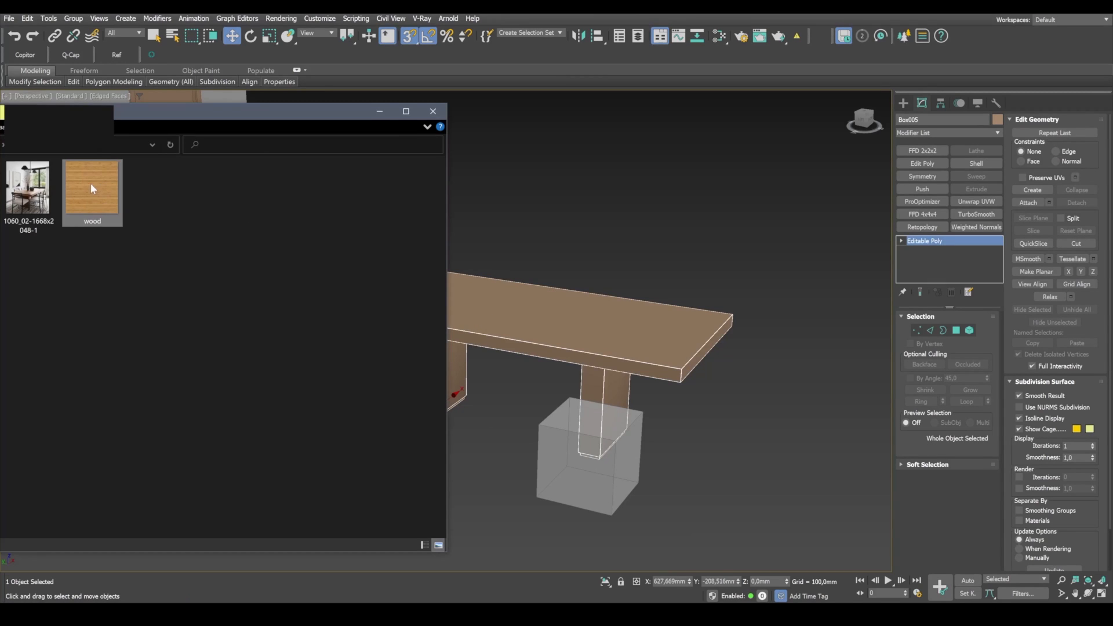
{"action": "left_click_drag", "start_coordinate": [91, 188], "coordinate": [513, 310]}
{"action": "left_click", "coordinate": [380, 112]}
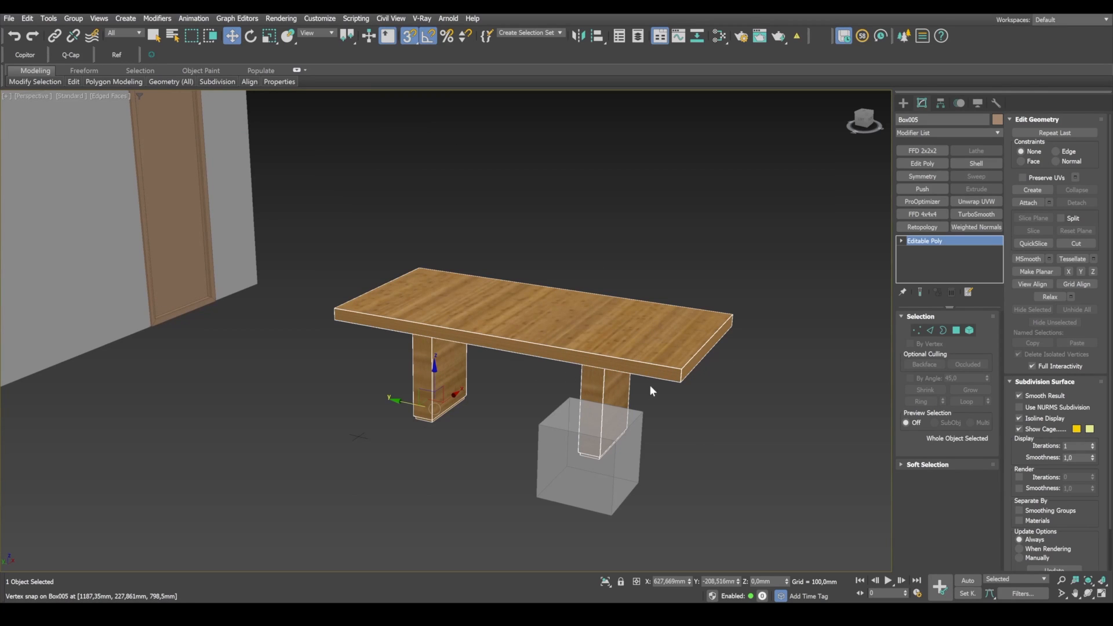
Step: Select the tabletop element without face shading and add a UVW Map modifier with Box mapping to it
{"action": "left_click", "coordinate": [970, 331]}
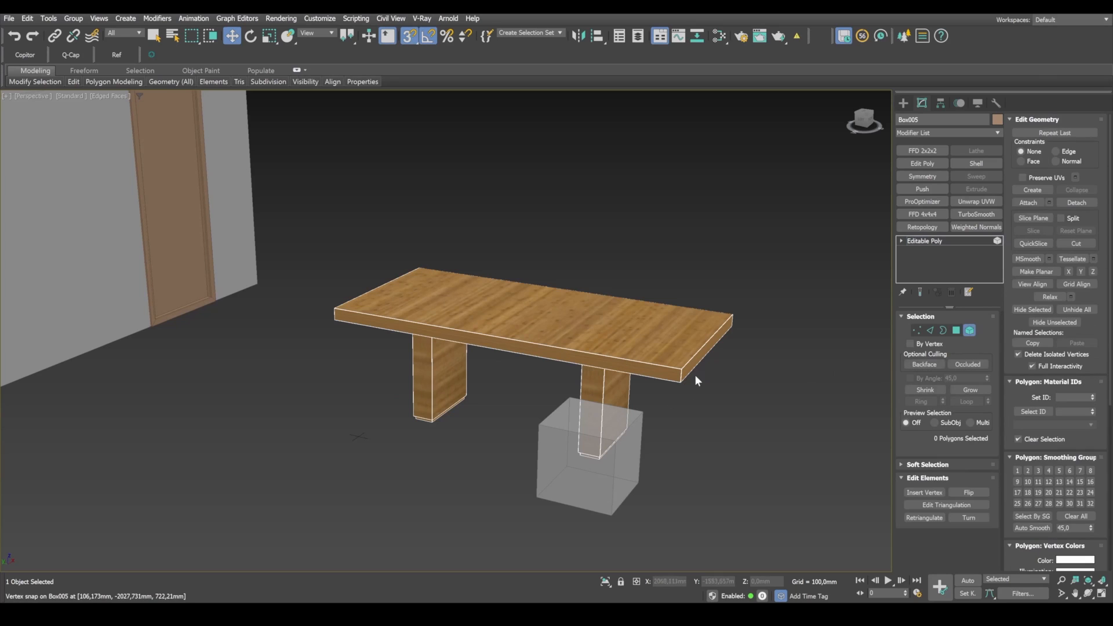
{"action": "double_click", "coordinate": [676, 362]}
{"action": "key", "text": "F2"}
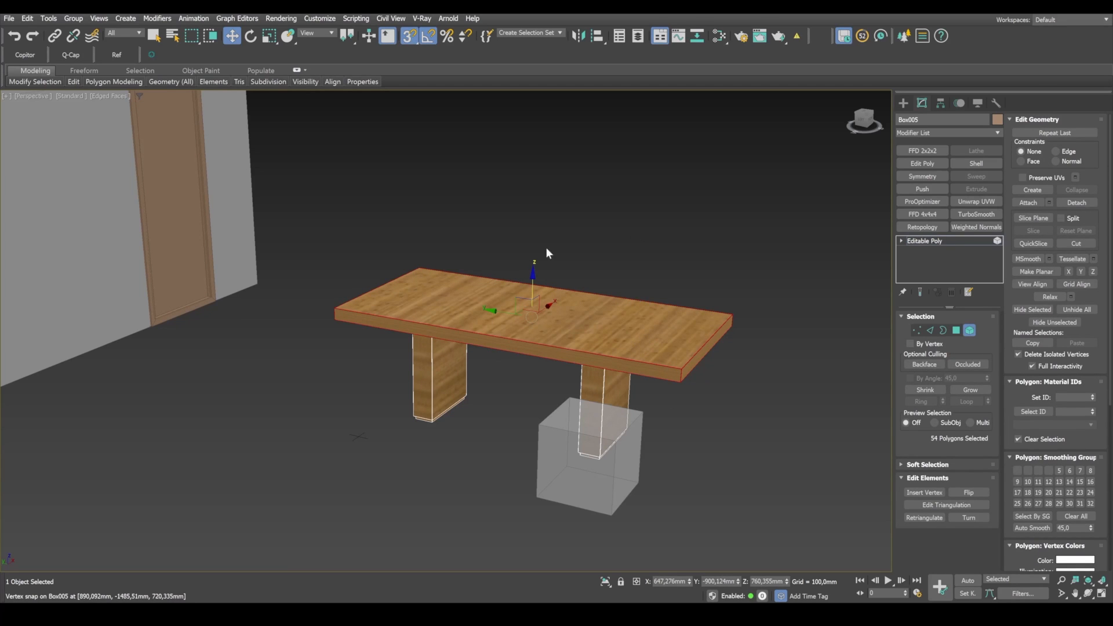
{"action": "left_click", "coordinate": [998, 133]}
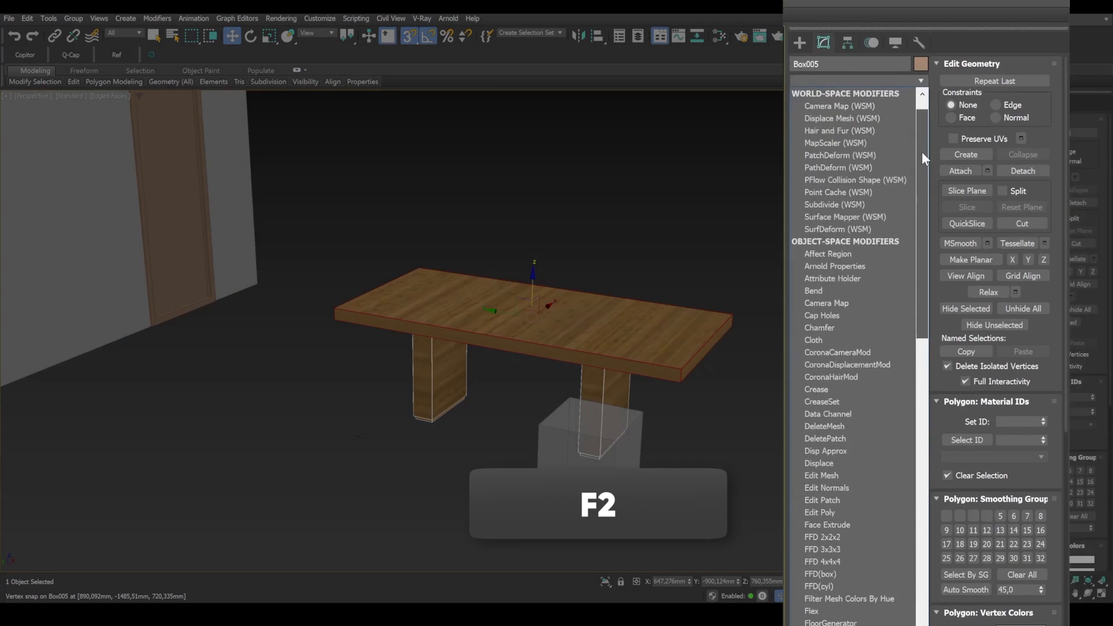
{"action": "scroll", "coordinate": [992, 478], "scroll_direction": "down", "scroll_amount": 10}
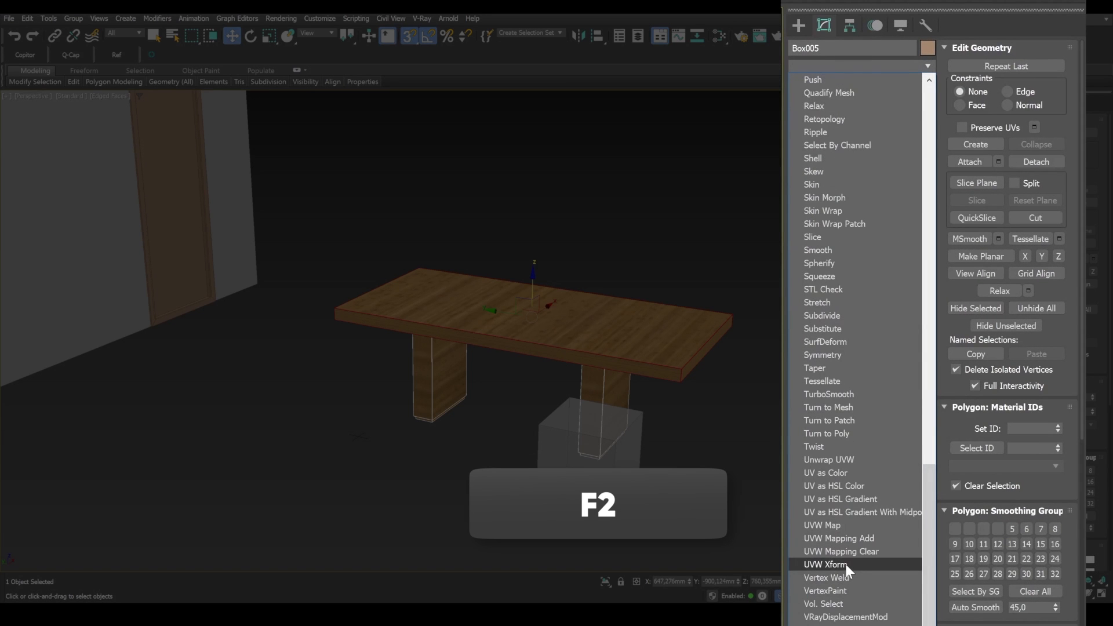
{"action": "left_click", "coordinate": [842, 526]}
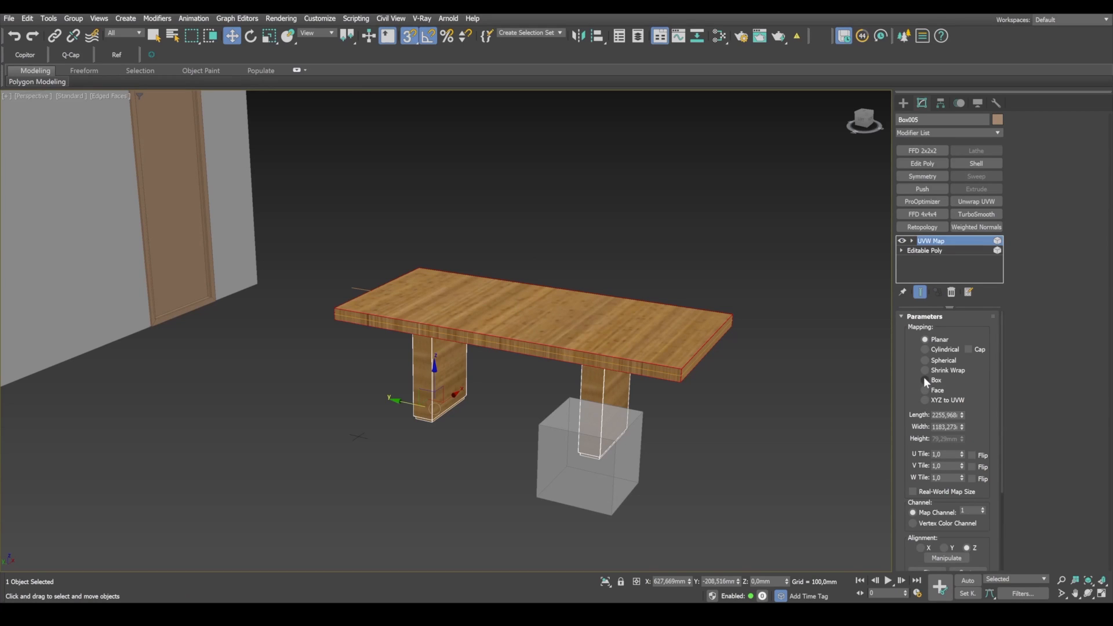
{"action": "left_click", "coordinate": [924, 379]}
Step: Set the tabletop mapping's length, width and height to 1000 mm each
{"action": "double_click", "coordinate": [945, 415]}
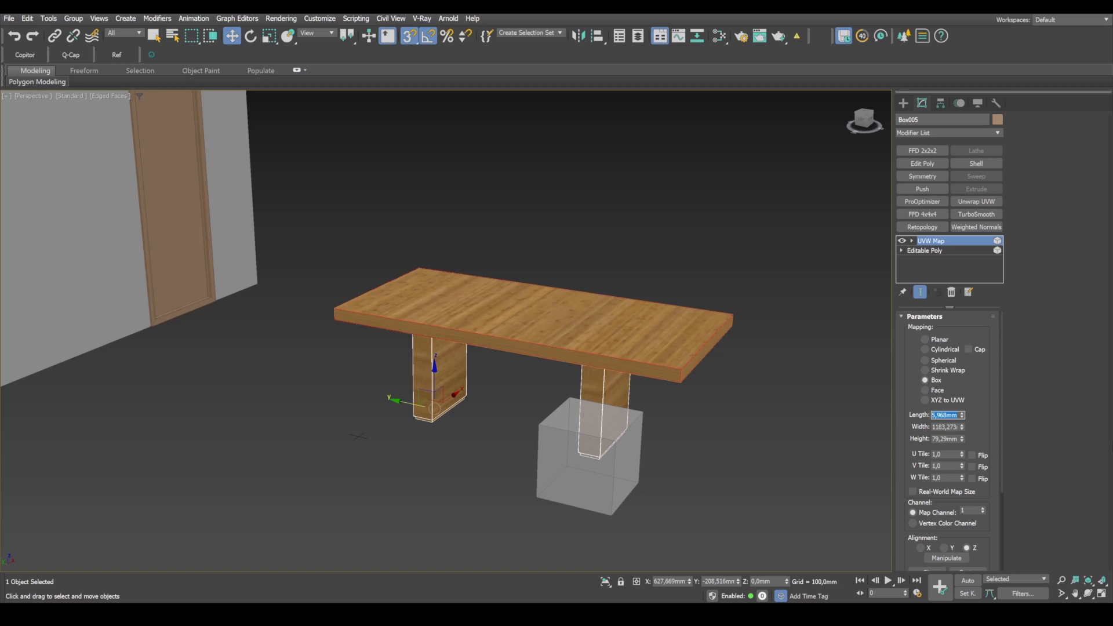
{"action": "type", "text": "1000"}
{"action": "key", "text": "Return"}
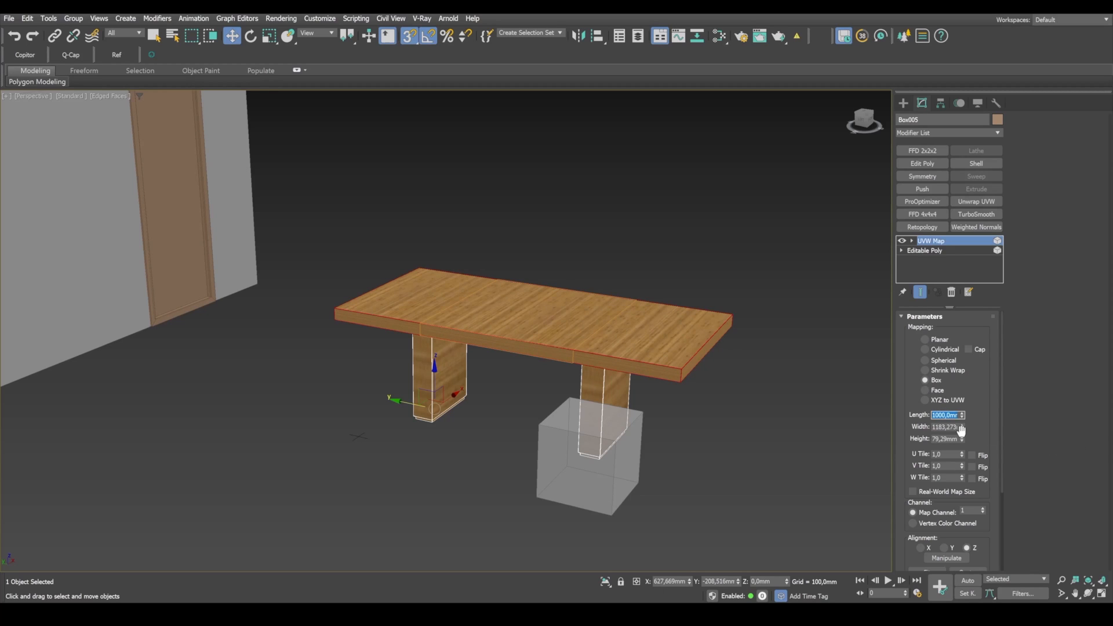
{"action": "key", "text": "Tab"}
{"action": "type", "text": "1000"}
{"action": "key", "text": "Return"}
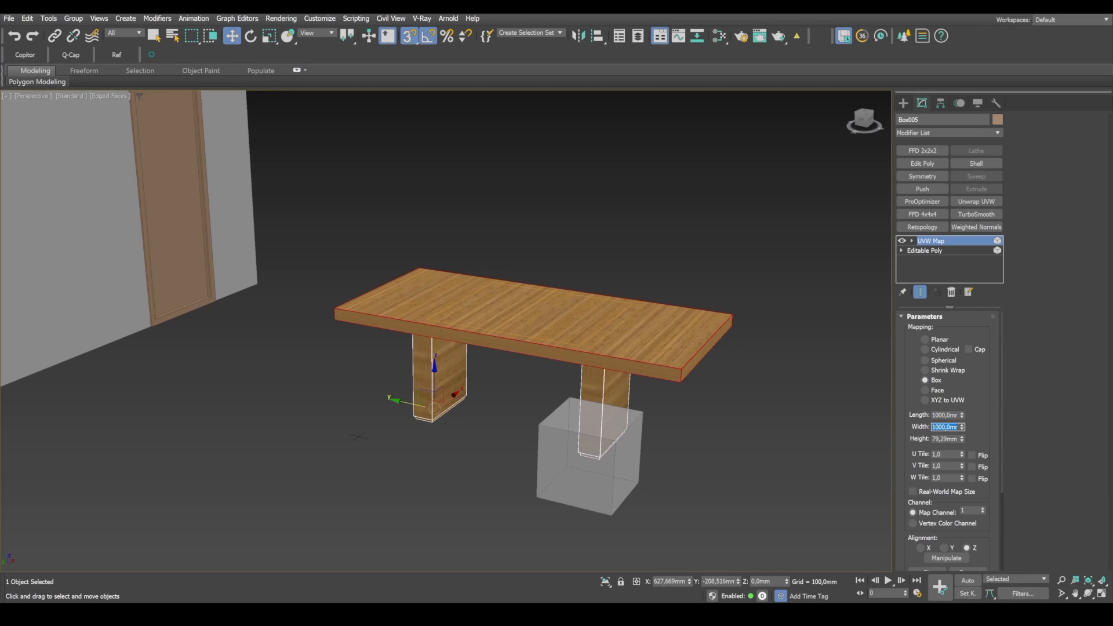
{"action": "key", "text": "Tab"}
{"action": "type", "text": "1000"}
{"action": "key", "text": "Return"}
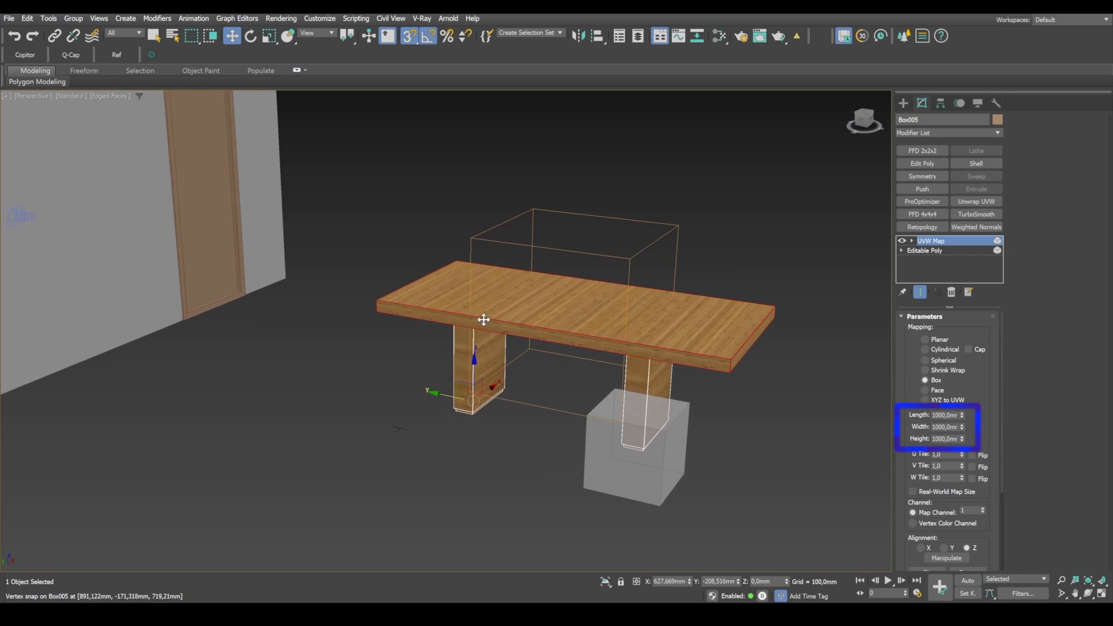
{"action": "scroll", "coordinate": [613, 317], "scroll_direction": "up", "scroll_amount": 2}
{"action": "mouse_move", "coordinate": [735, 337]}
{"action": "middle_mouse_down", "text": "alt"}
{"action": "mouse_move", "coordinate": [721, 334]}
{"action": "mouse_move", "coordinate": [734, 334]}
{"action": "middle_mouse_up", "text": "alt"}
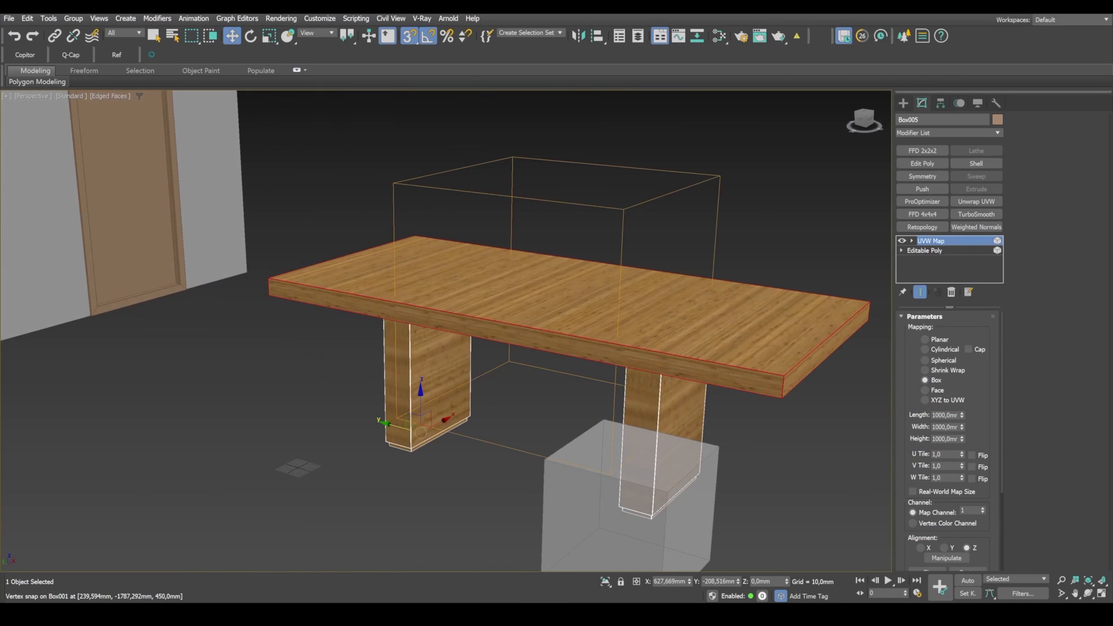
Step: Check the grain direction in the reference photo and rotate the tabletop's UVW Map gizmo 90 degrees about X
{"action": "left_click", "coordinate": [521, 614]}
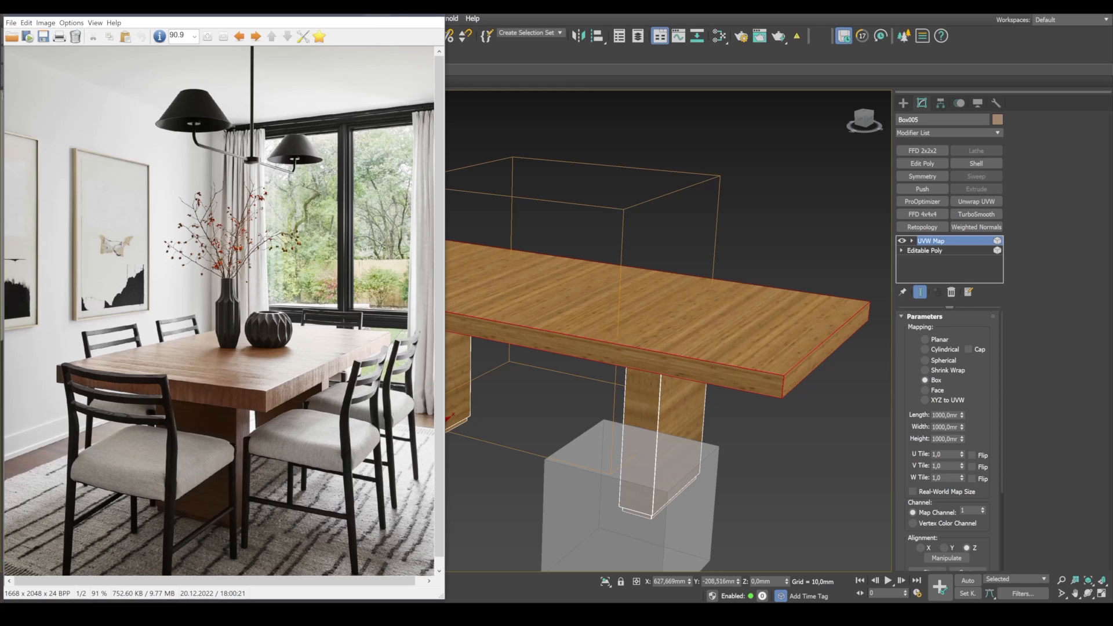
{"action": "left_click", "coordinate": [379, 16]}
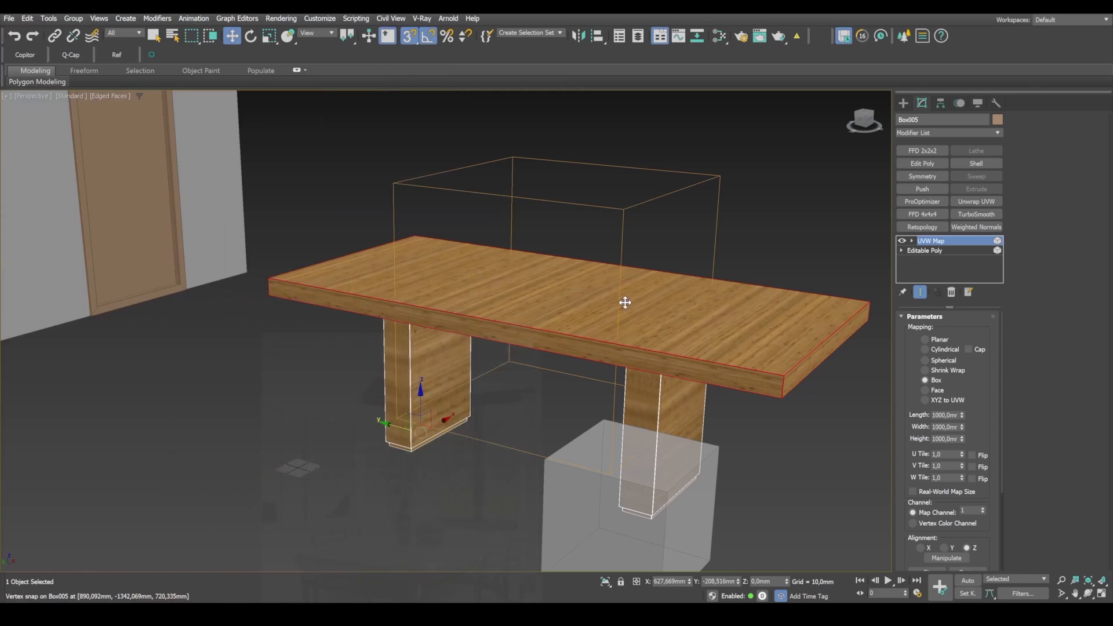
{"action": "left_click", "coordinate": [912, 241]}
{"action": "left_click", "coordinate": [929, 251]}
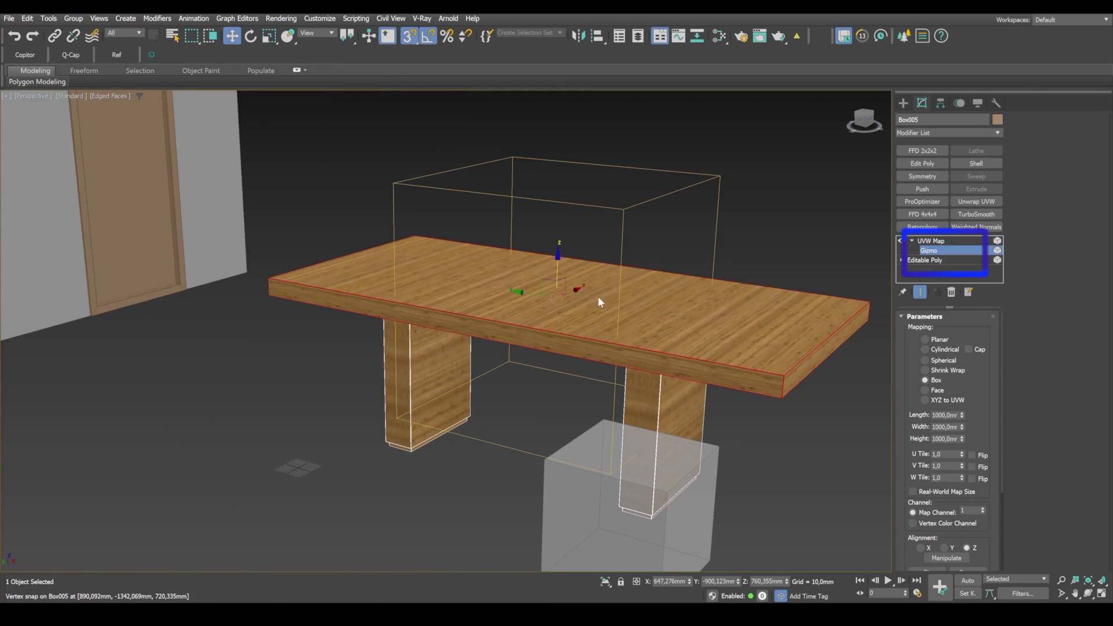
{"action": "key", "text": "e"}
{"action": "left_click_drag", "start_coordinate": [589, 281], "coordinate": [608, 296]}
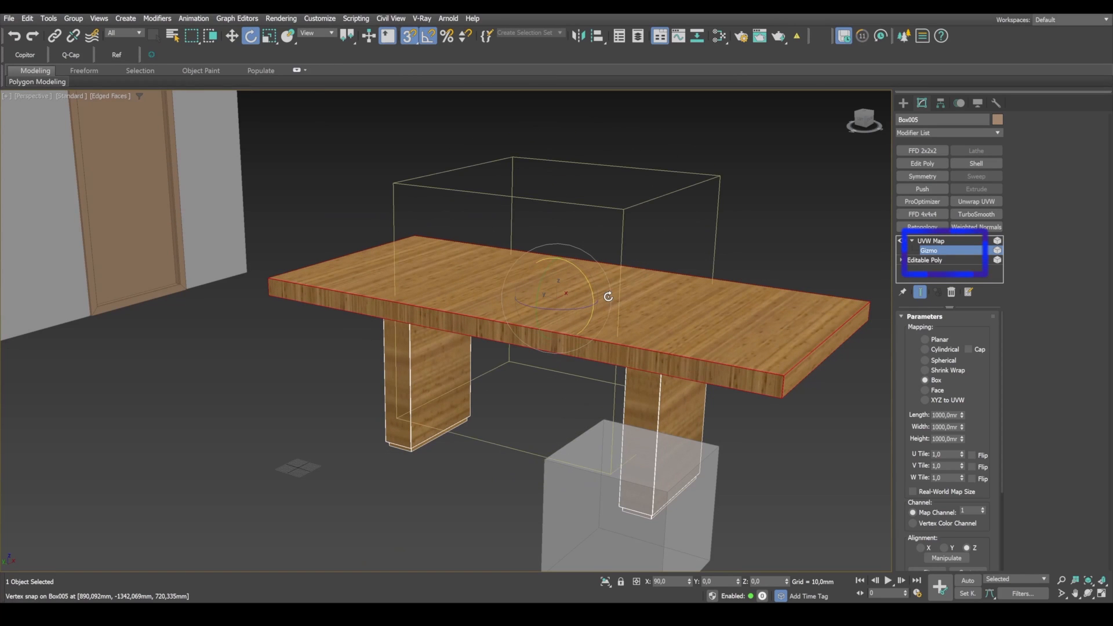
Step: Rotate the UVW Map gizmo about its Y axis so the grain runs vertically on the tabletop's short edge
{"action": "middle_click_drag", "start_coordinate": [653, 309], "coordinate": [397, 325], "text": "alt"}
{"action": "middle_click_drag", "start_coordinate": [313, 342], "coordinate": [388, 311]}
{"action": "scroll", "coordinate": [386, 290], "scroll_direction": "up", "scroll_amount": 3}
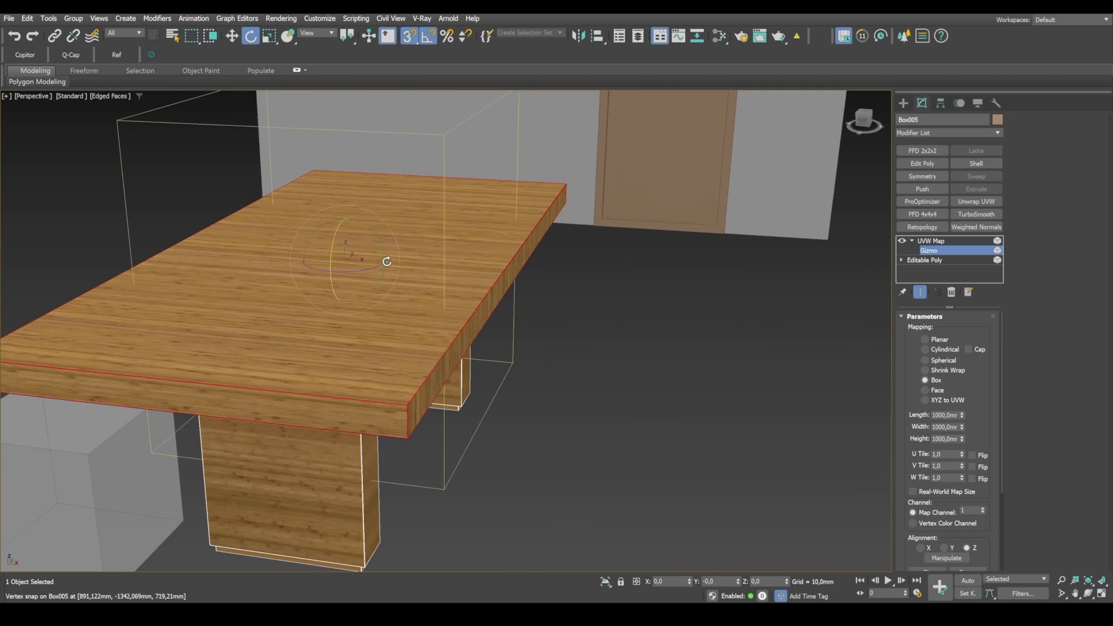
{"action": "left_click_drag", "start_coordinate": [380, 241], "coordinate": [400, 259]}
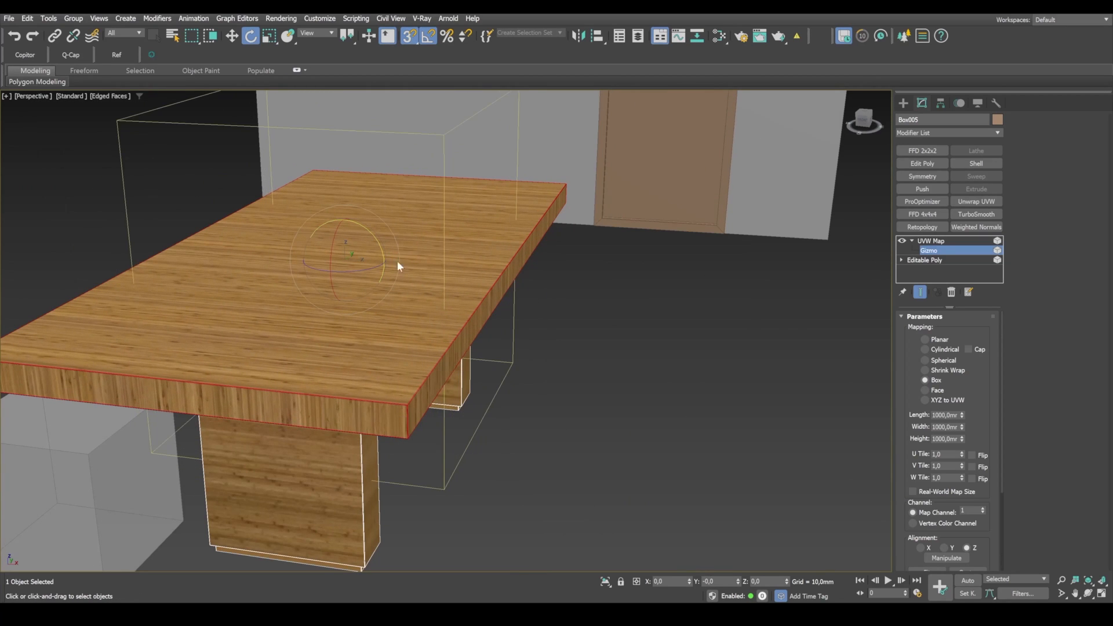
{"action": "middle_click_drag", "start_coordinate": [399, 265], "coordinate": [547, 325], "text": "alt"}
{"action": "middle_click_drag", "start_coordinate": [428, 200], "coordinate": [438, 316]}
{"action": "mouse_move", "coordinate": [438, 317]}
{"action": "middle_mouse_down", "text": "alt"}
{"action": "mouse_move", "coordinate": [497, 330]}
{"action": "mouse_move", "coordinate": [452, 317]}
{"action": "middle_mouse_up", "text": "alt"}
{"action": "middle_click_drag", "start_coordinate": [458, 258], "coordinate": [576, 299], "text": "alt"}
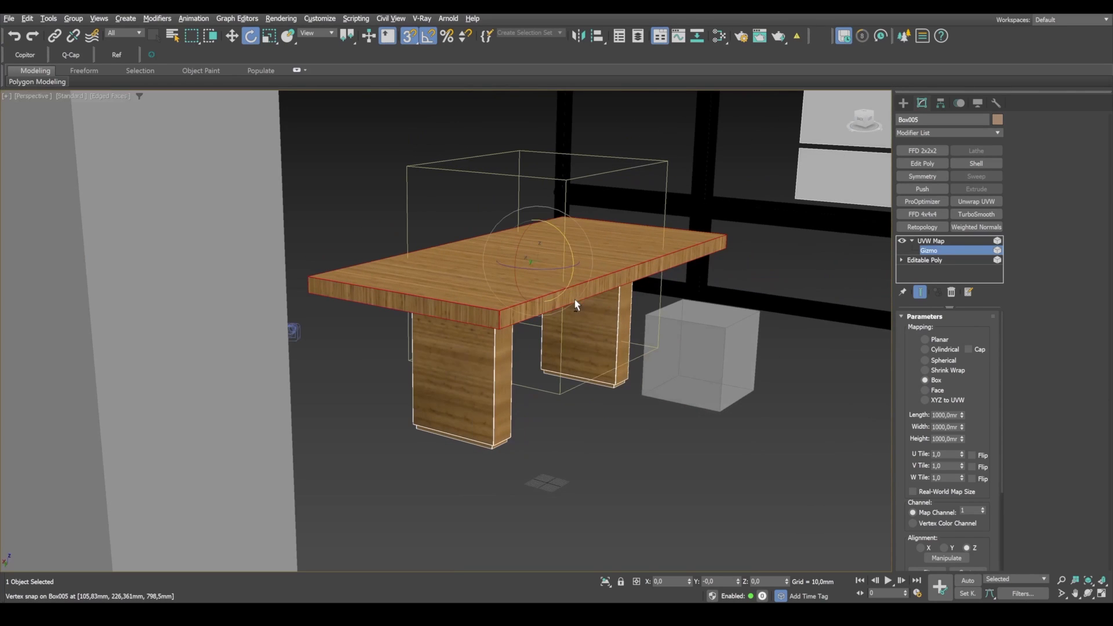
Step: Copy the tabletop's UVW Map modifier and convert the table to an editable poly
{"action": "left_click", "coordinate": [928, 241]}
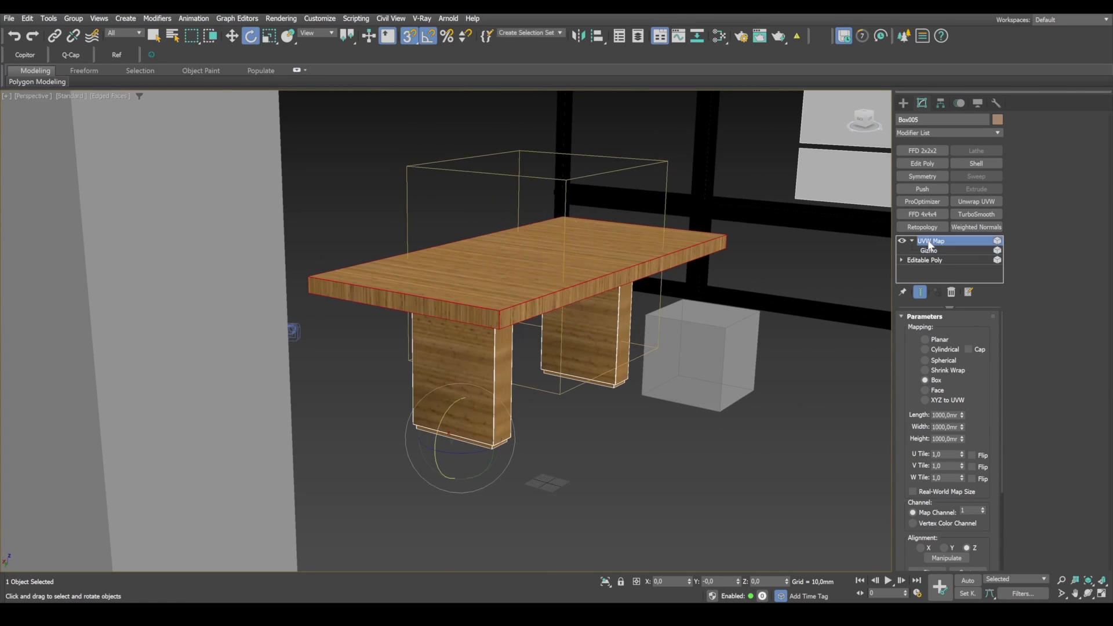
{"action": "right_click", "coordinate": [927, 242]}
{"action": "left_click", "coordinate": [1017, 282]}
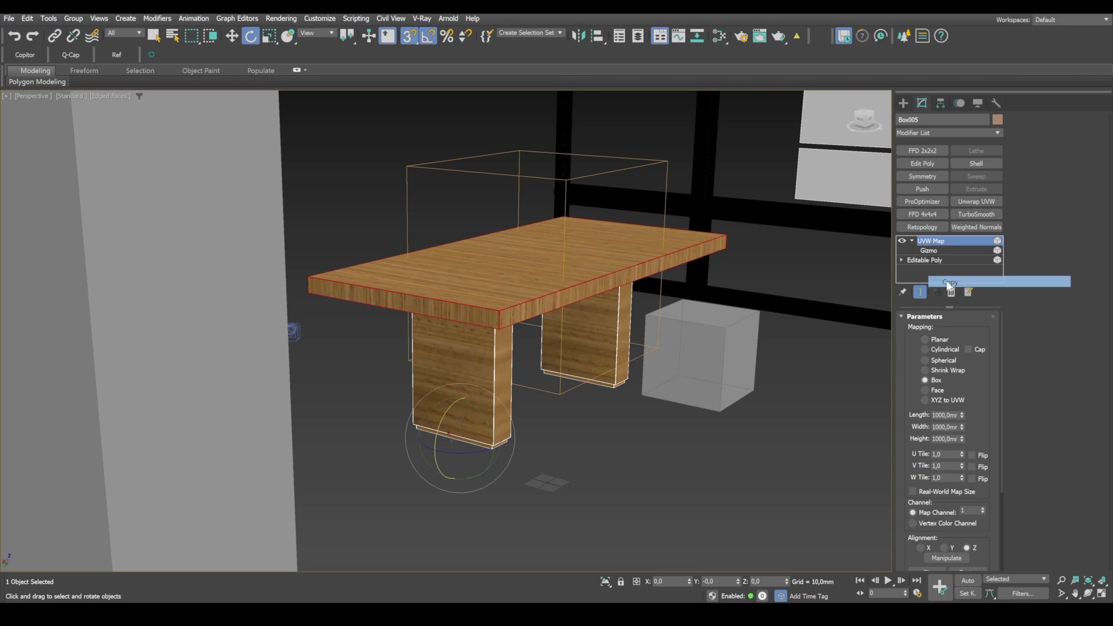
{"action": "right_click", "coordinate": [566, 281]}
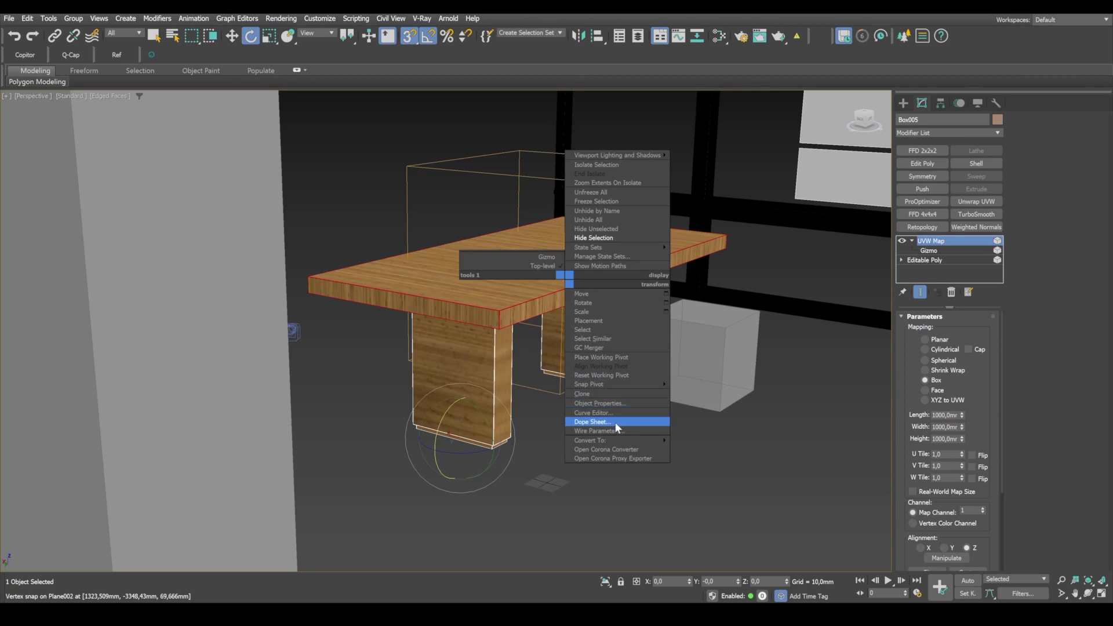
{"action": "mouse_move", "coordinate": [634, 440]}
{"action": "left_click", "coordinate": [709, 449]}
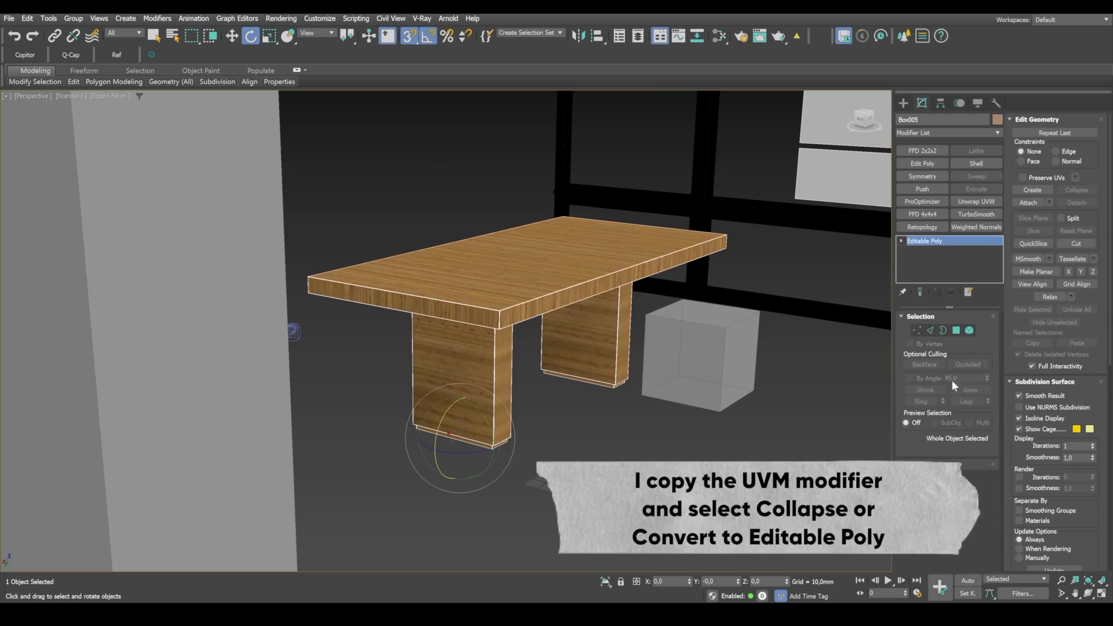
Step: Select both base elements of the table, paste the copied UVW Map modifier onto them and compare with the reference photo
{"action": "left_click", "coordinate": [968, 330]}
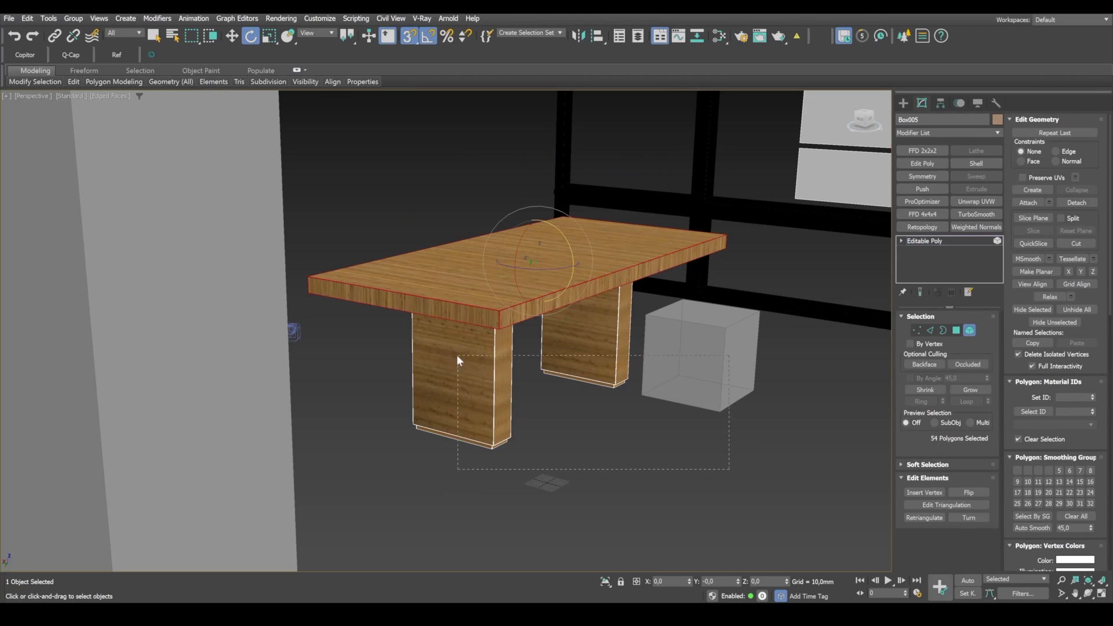
{"action": "left_click_drag", "start_coordinate": [457, 356], "coordinate": [431, 349]}
{"action": "middle_click_drag", "start_coordinate": [760, 418], "coordinate": [702, 440], "text": "alt"}
{"action": "middle_click_drag", "start_coordinate": [636, 408], "coordinate": [643, 394], "text": "alt"}
{"action": "right_click", "coordinate": [921, 242]}
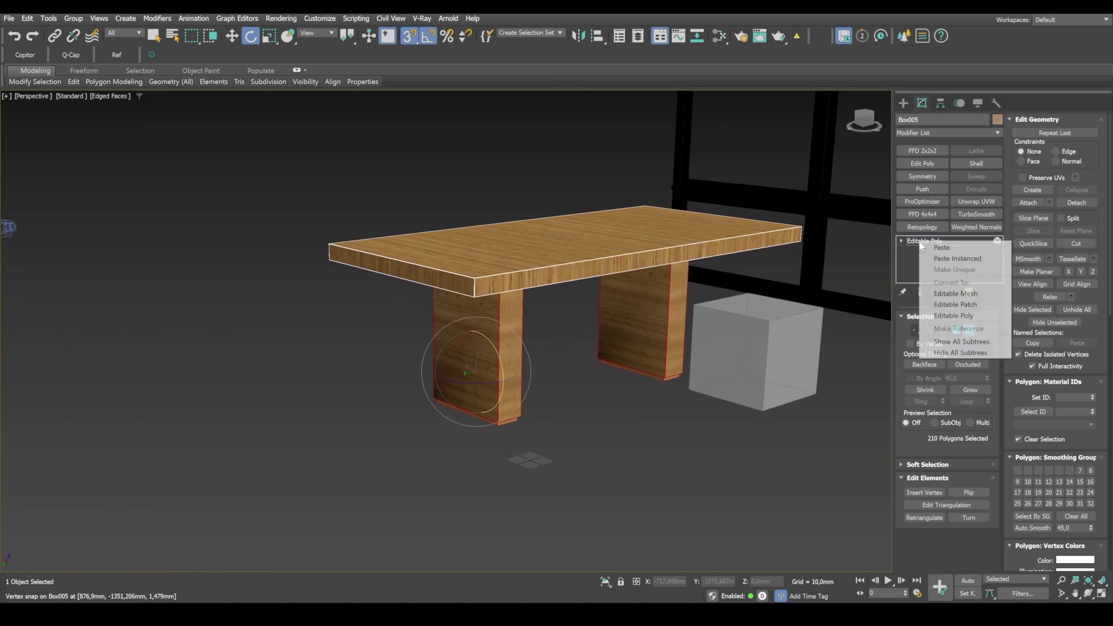
{"action": "left_click", "coordinate": [940, 247]}
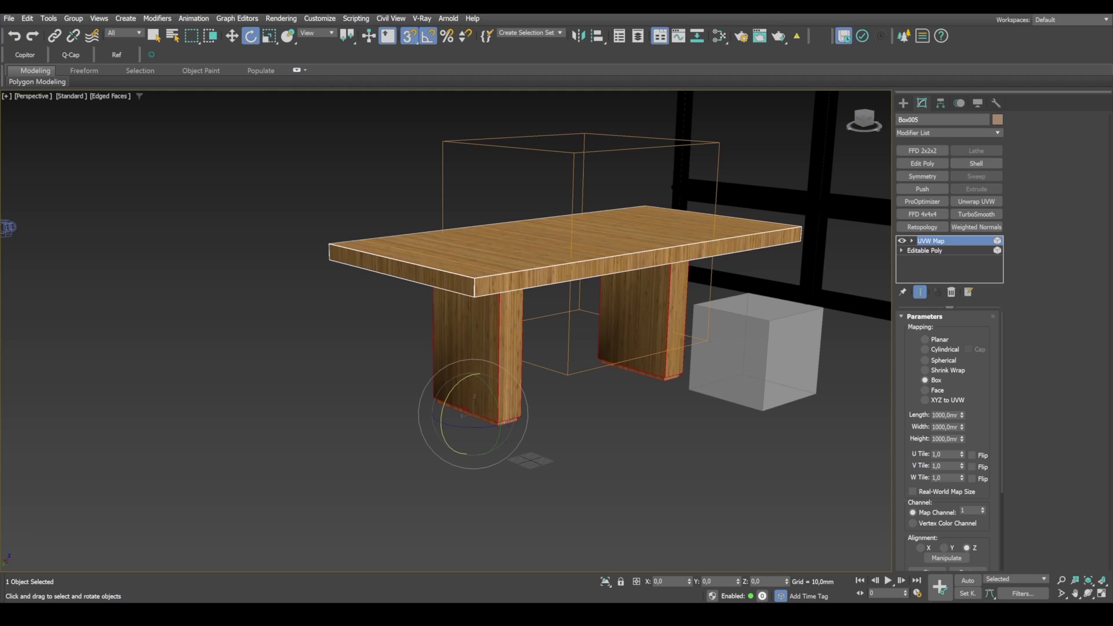
{"action": "key", "text": "alt+Tab"}
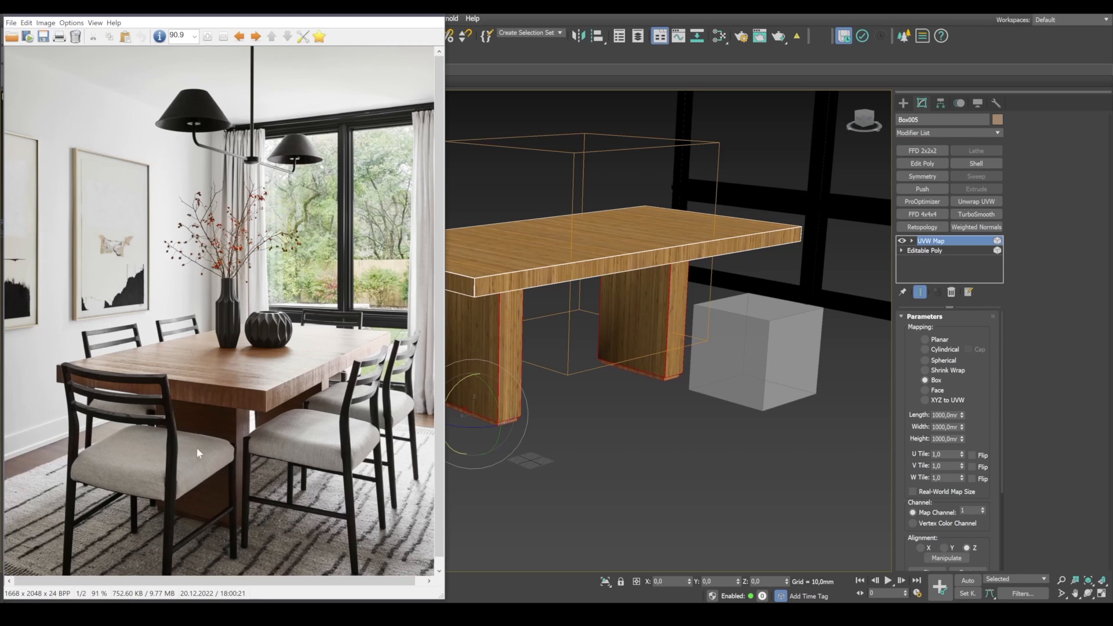
{"action": "middle_click_drag", "start_coordinate": [571, 368], "coordinate": [660, 364]}
{"action": "scroll", "coordinate": [711, 294], "scroll_direction": "up", "scroll_amount": 3}
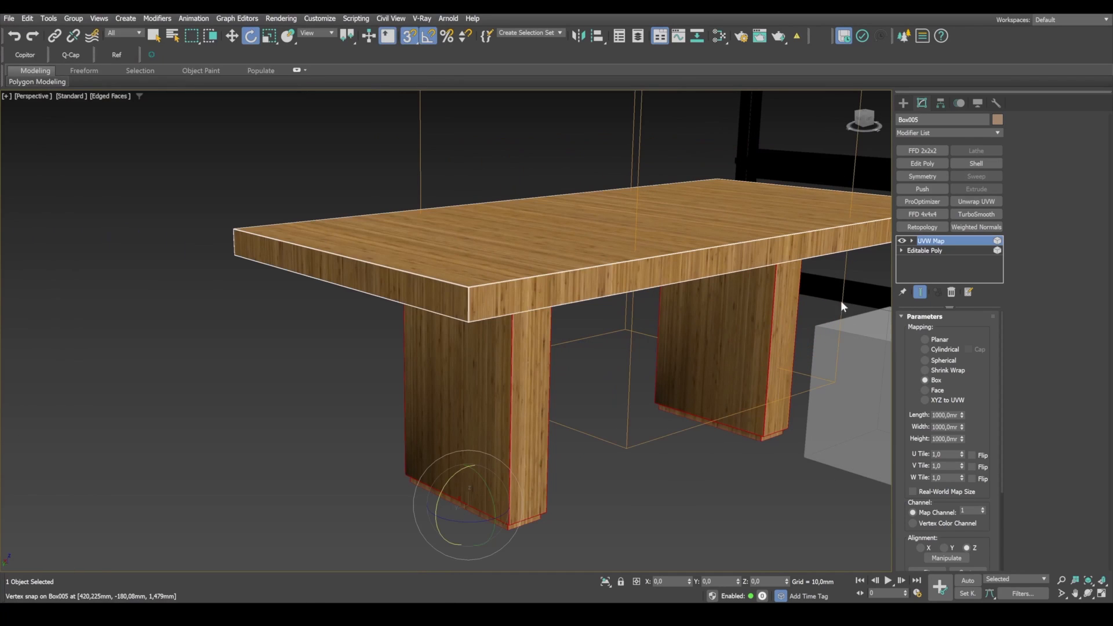
Step: Rotate the base elements' UVW Map gizmo 90 degrees about Y so the grain runs horizontally on their broad faces
{"action": "left_click", "coordinate": [911, 241]}
{"action": "left_click", "coordinate": [929, 250]}
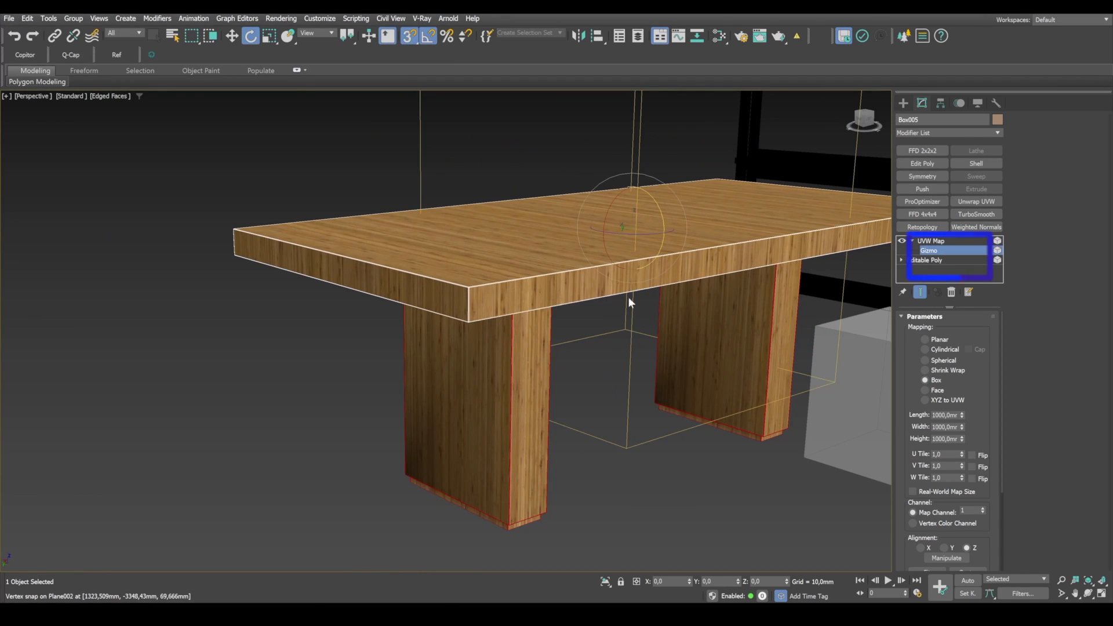
{"action": "left_click_drag", "start_coordinate": [664, 215], "coordinate": [663, 186]}
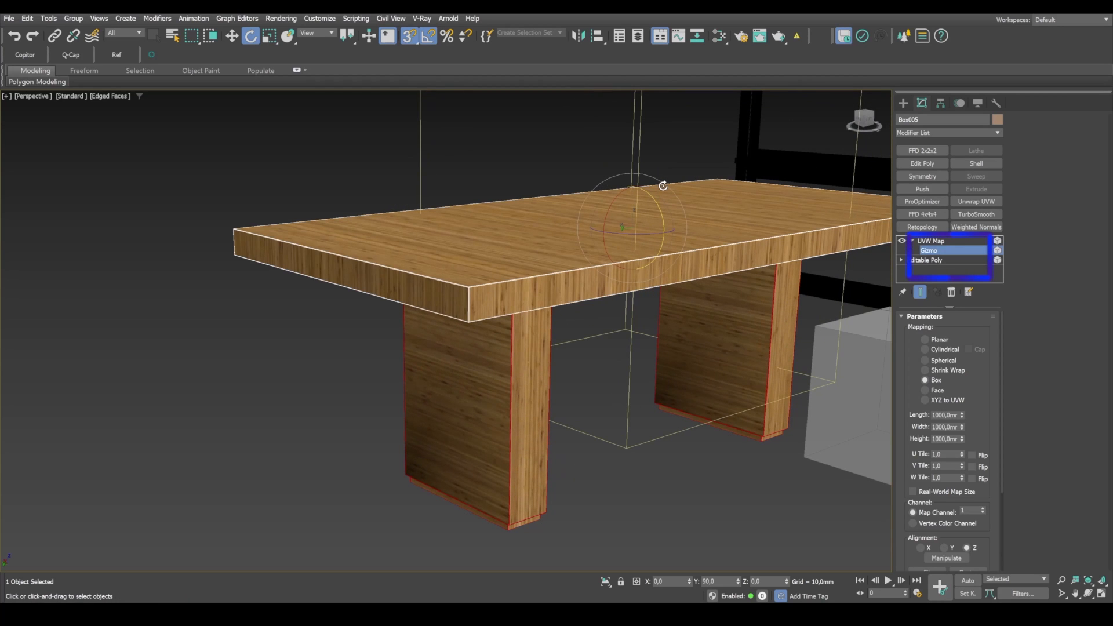
{"action": "mouse_move", "coordinate": [582, 358]}
{"action": "middle_mouse_down", "text": "alt"}
{"action": "mouse_move", "coordinate": [523, 343]}
{"action": "mouse_move", "coordinate": [414, 407]}
{"action": "mouse_move", "coordinate": [565, 358]}
{"action": "middle_mouse_up", "text": "alt"}
{"action": "scroll", "coordinate": [566, 358], "scroll_direction": "down", "scroll_amount": 3}
{"action": "middle_click_drag", "start_coordinate": [512, 335], "coordinate": [716, 382], "text": "alt"}
{"action": "middle_click_drag", "start_coordinate": [387, 411], "coordinate": [436, 422], "text": "alt"}
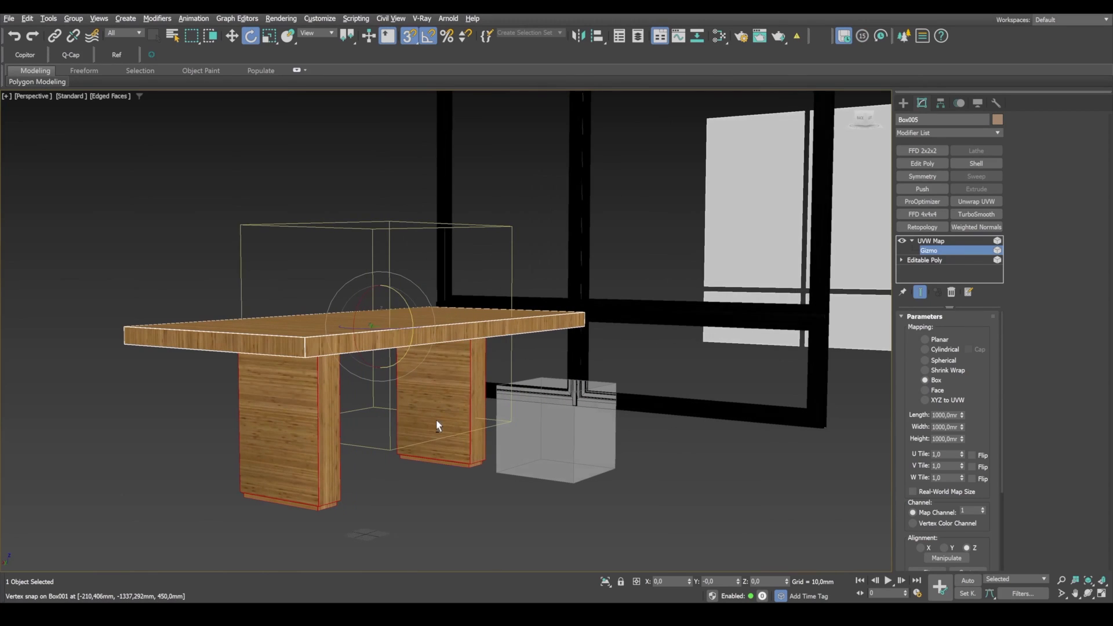
{"action": "scroll", "coordinate": [438, 422], "scroll_direction": "up", "scroll_amount": 3}
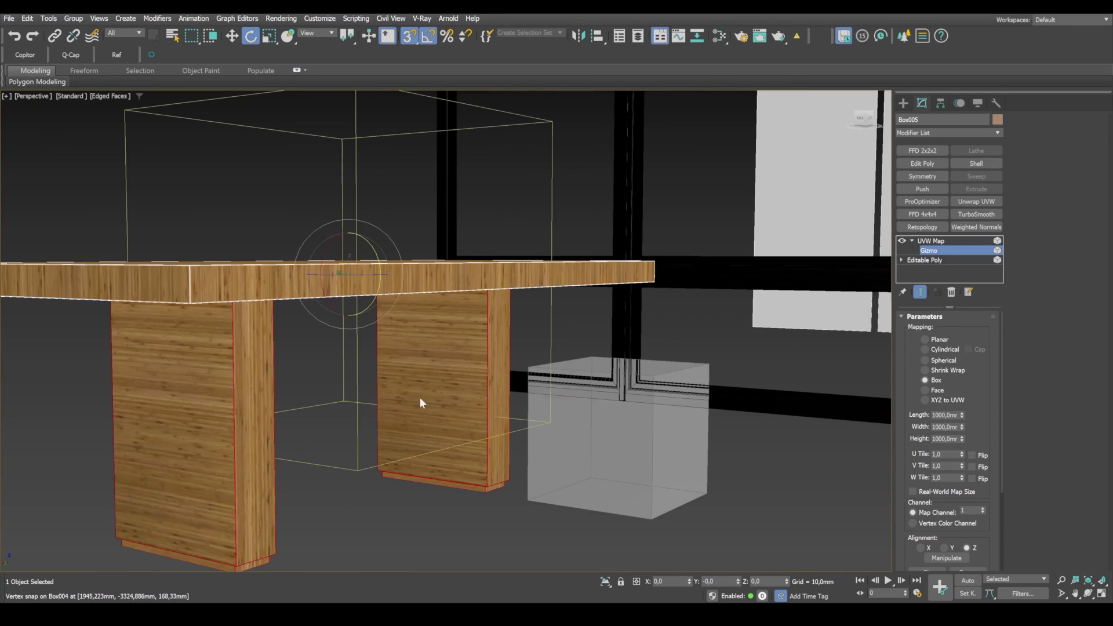
{"action": "scroll", "coordinate": [422, 400], "scroll_direction": "up", "scroll_amount": 3}
{"action": "scroll", "coordinate": [422, 454], "scroll_direction": "down", "scroll_amount": 3}
{"action": "middle_click_drag", "start_coordinate": [438, 455], "coordinate": [481, 409]}
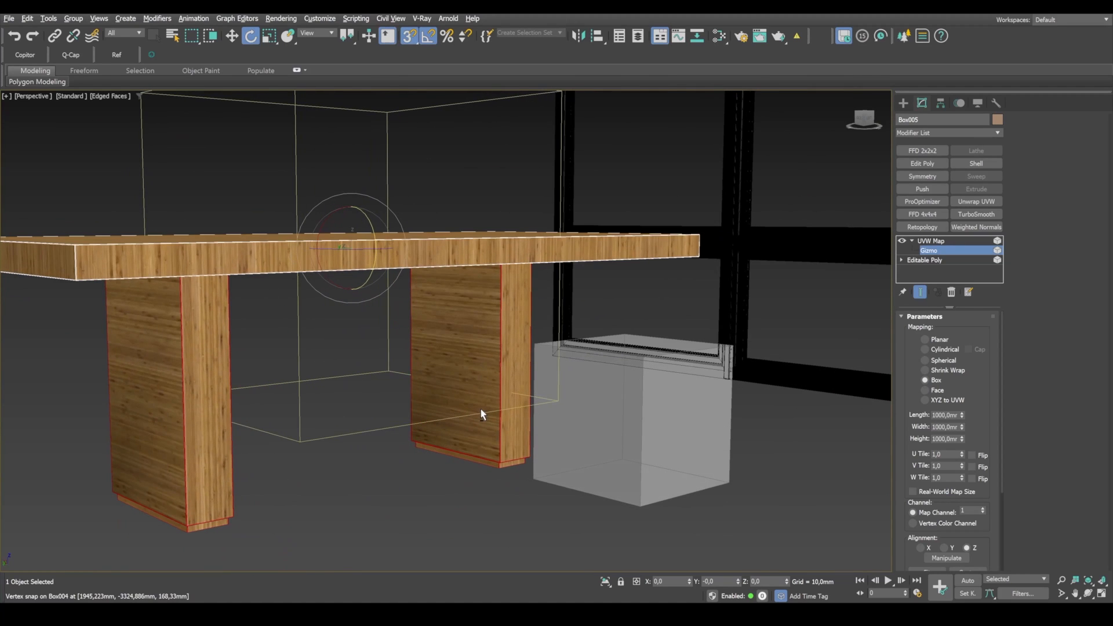
Step: Collapse the table's UVW Map modifier into the editable poly and accept the stack removal
{"action": "left_click", "coordinate": [926, 240]}
{"action": "right_click", "coordinate": [926, 241]}
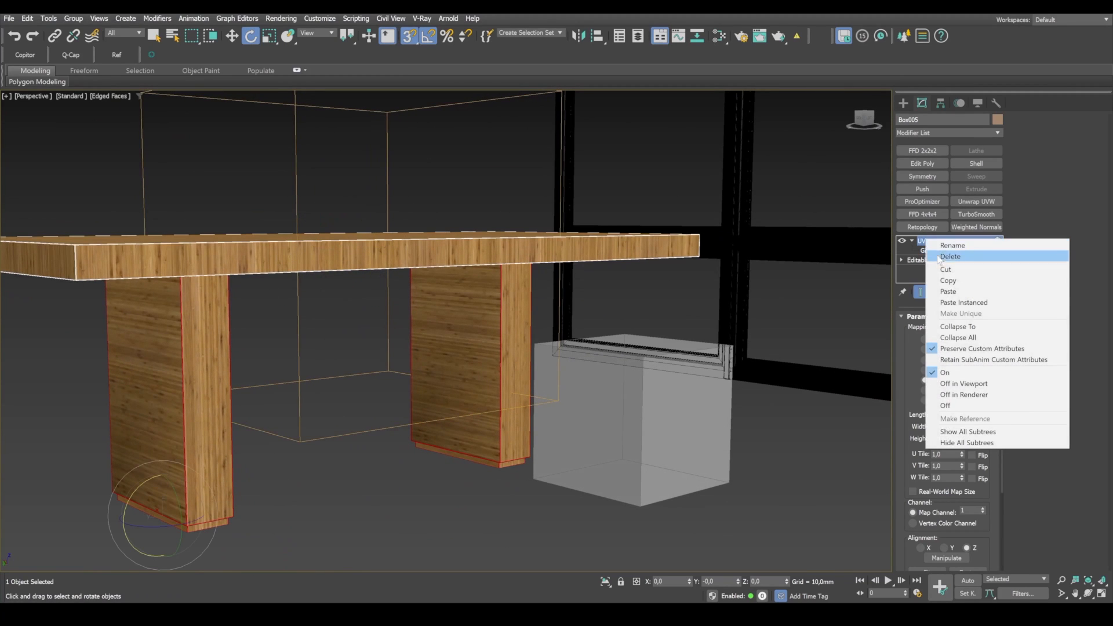
{"action": "left_click", "coordinate": [958, 327]}
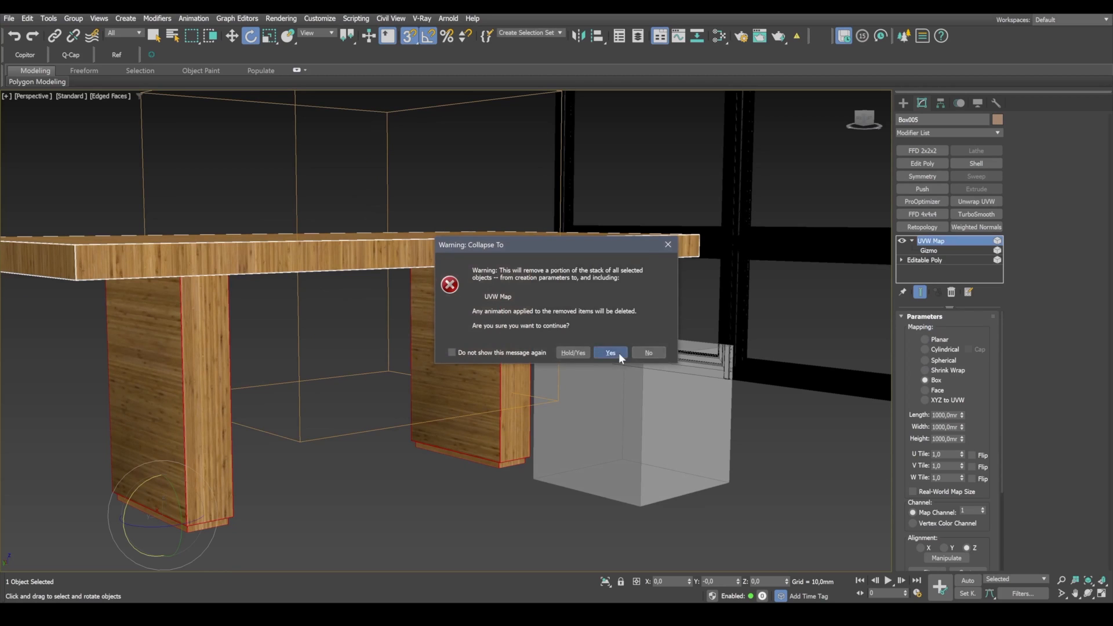
{"action": "left_click", "coordinate": [619, 354]}
Step: Inspect the textured table from several angles, and compare it with the reference photo through the Corona camera with edged faces off
{"action": "scroll", "coordinate": [561, 380], "scroll_direction": "down", "scroll_amount": 3}
{"action": "middle_click_drag", "start_coordinate": [561, 379], "coordinate": [487, 409], "text": "alt"}
{"action": "middle_click_drag", "start_coordinate": [386, 382], "coordinate": [517, 371]}
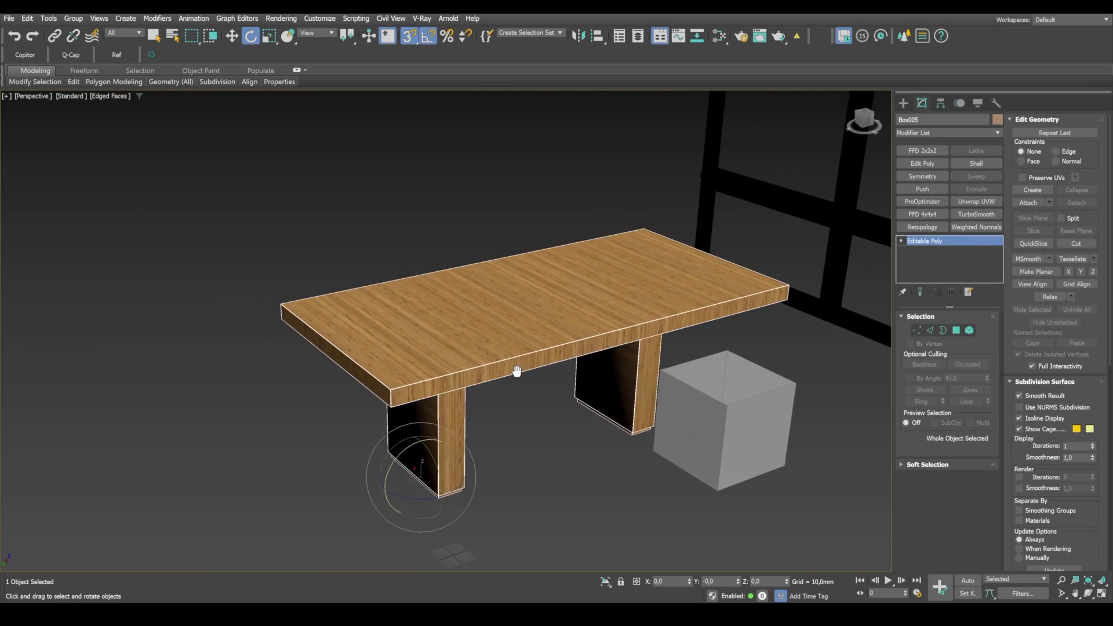
{"action": "scroll", "coordinate": [517, 371], "scroll_direction": "down", "scroll_amount": 3}
{"action": "mouse_move", "coordinate": [597, 347]}
{"action": "middle_mouse_down", "text": "alt"}
{"action": "mouse_move", "coordinate": [506, 328]}
{"action": "mouse_move", "coordinate": [610, 340]}
{"action": "middle_mouse_up", "text": "alt"}
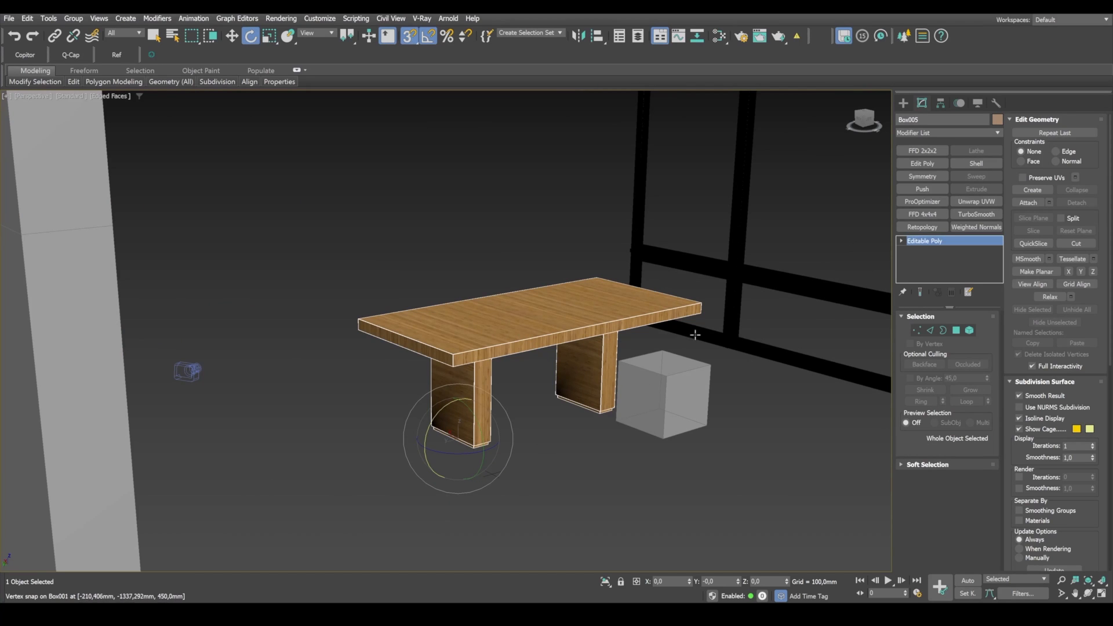
{"action": "middle_click_drag", "start_coordinate": [586, 333], "coordinate": [590, 357]}
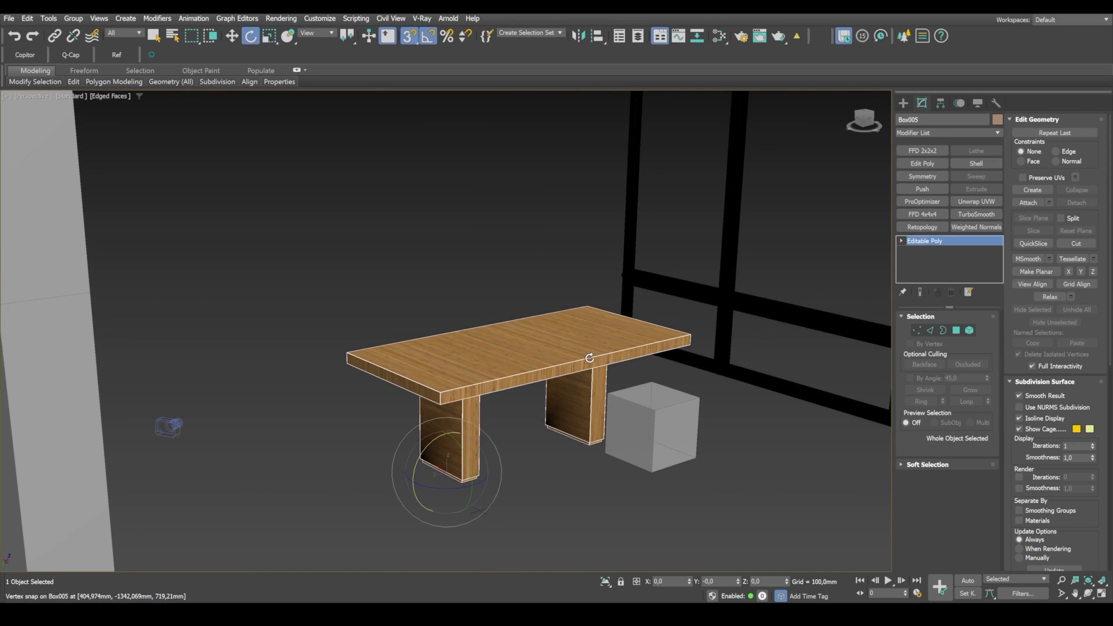
{"action": "key", "text": "alt+w"}
{"action": "key", "text": "alt+w"}
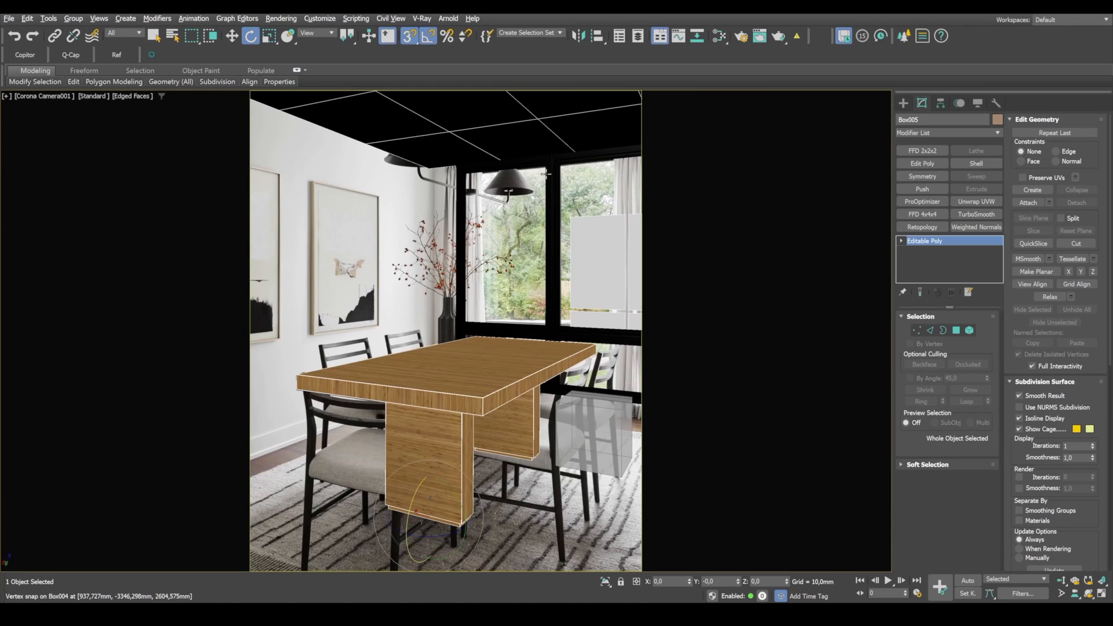
{"action": "key", "text": "F4"}
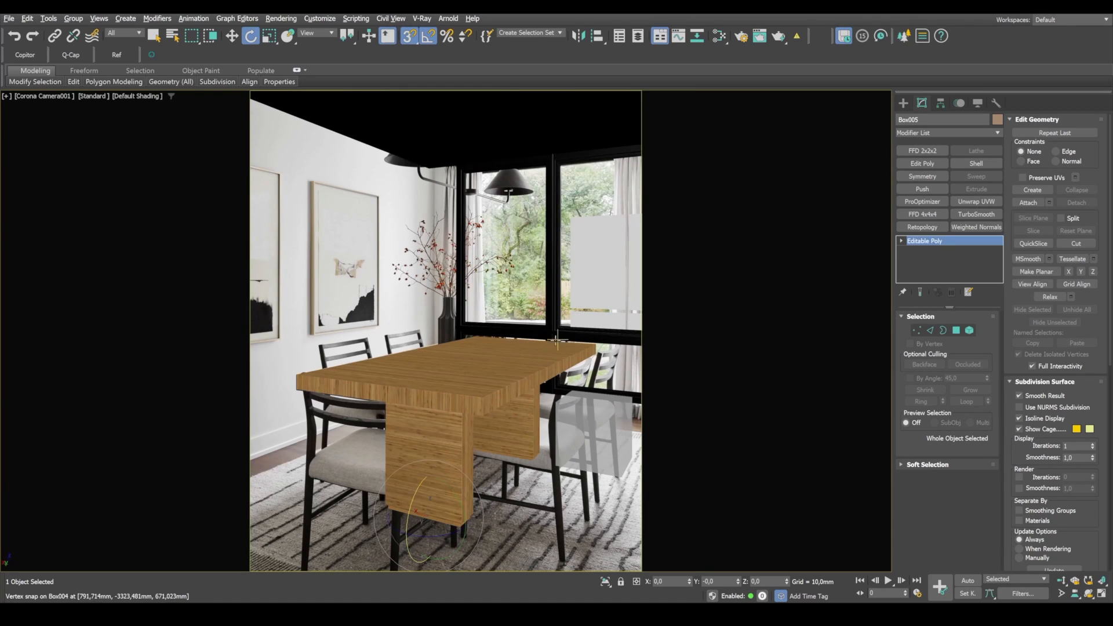